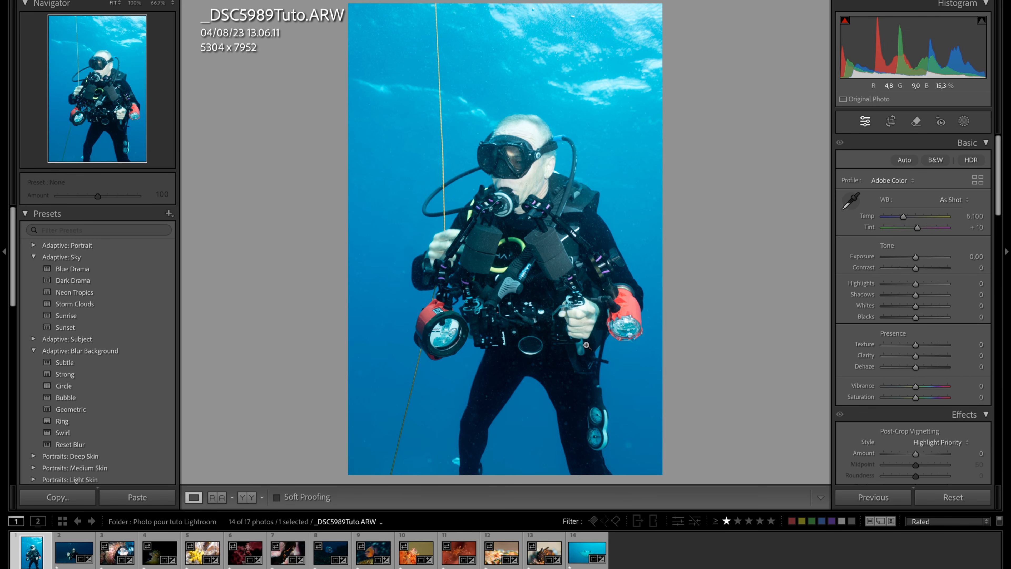
- Set a custom white balance by sampling a neutral tone on the diver's dark camera gear, and check the face up close
{"action": "left_click", "coordinate": [524, 139]}
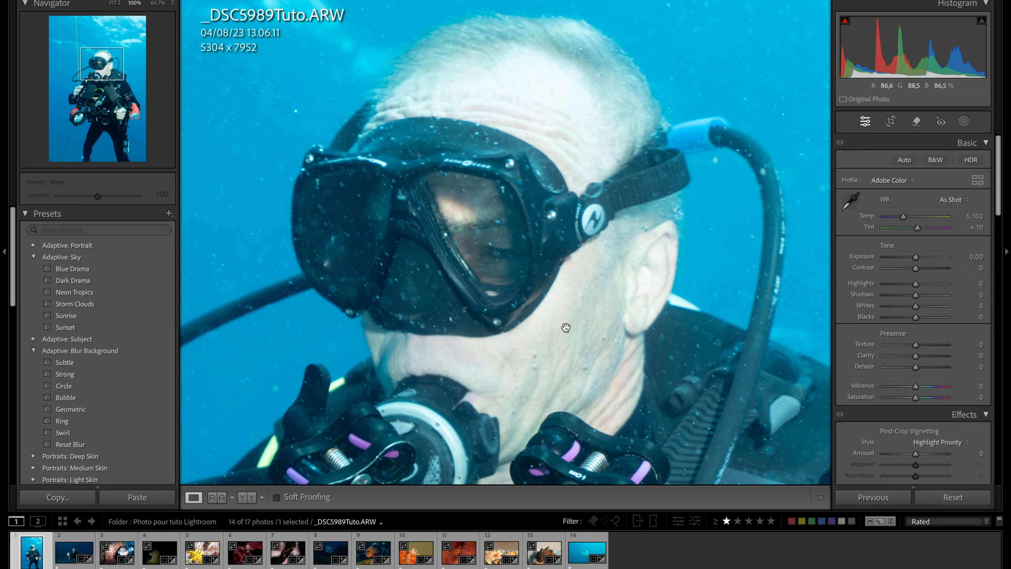
{"action": "left_click", "coordinate": [564, 190]}
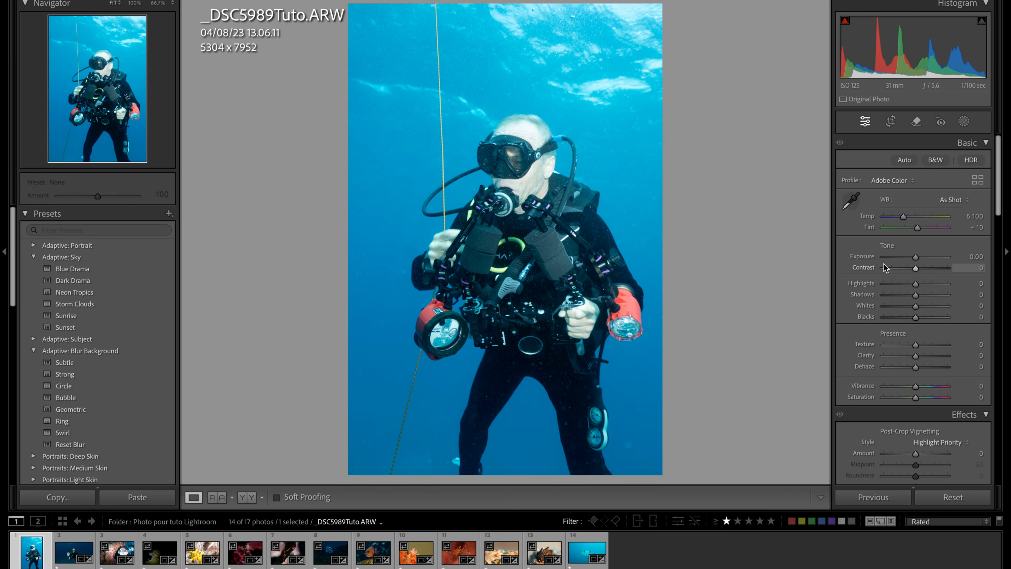
{"action": "scroll", "coordinate": [882, 351], "scroll_direction": "down", "scroll_amount": 5}
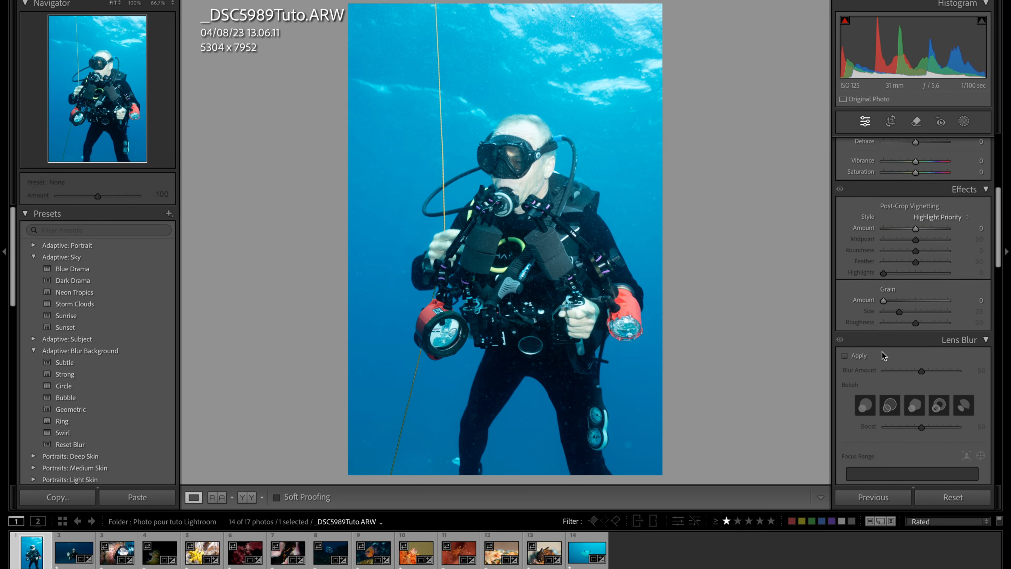
{"action": "scroll", "coordinate": [874, 318], "scroll_direction": "up", "scroll_amount": 5}
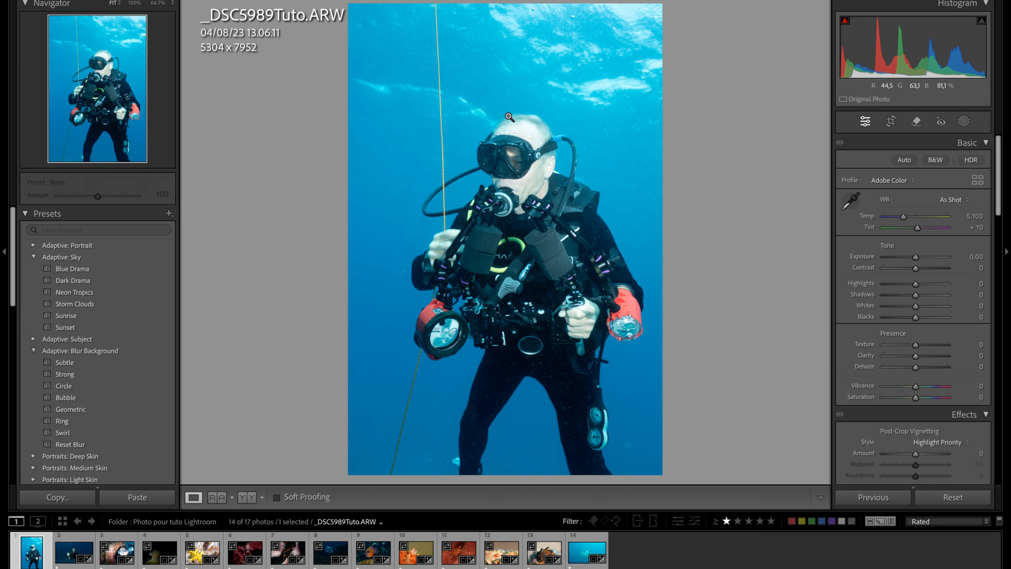
{"action": "left_click", "coordinate": [851, 202]}
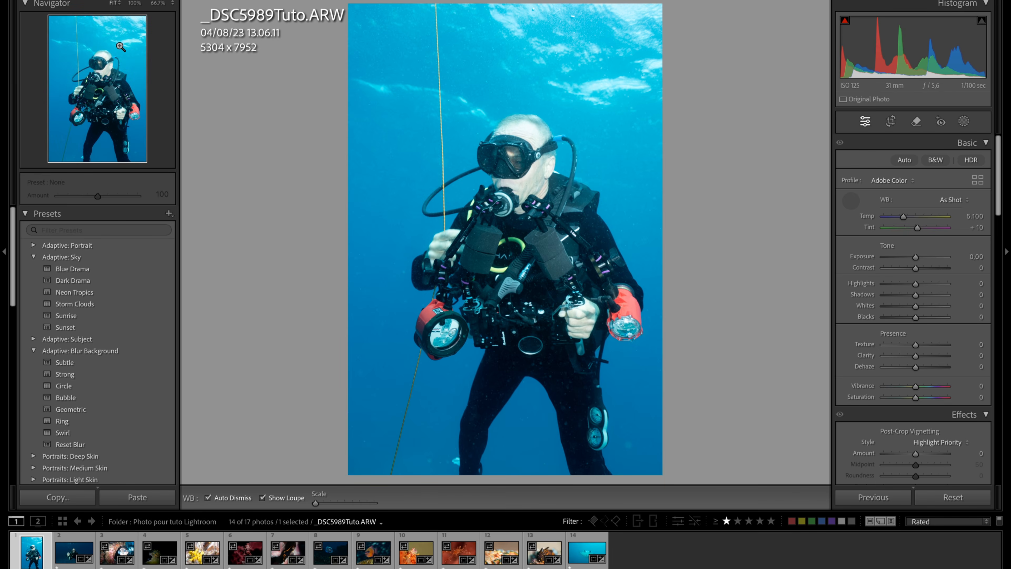
{"action": "left_click", "coordinate": [578, 268]}
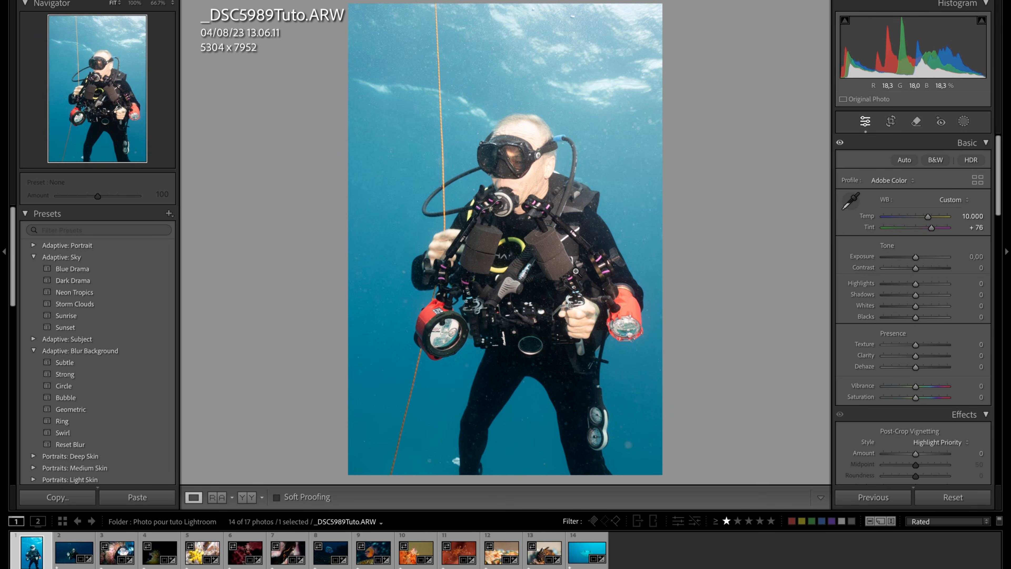
{"action": "left_click", "coordinate": [506, 178]}
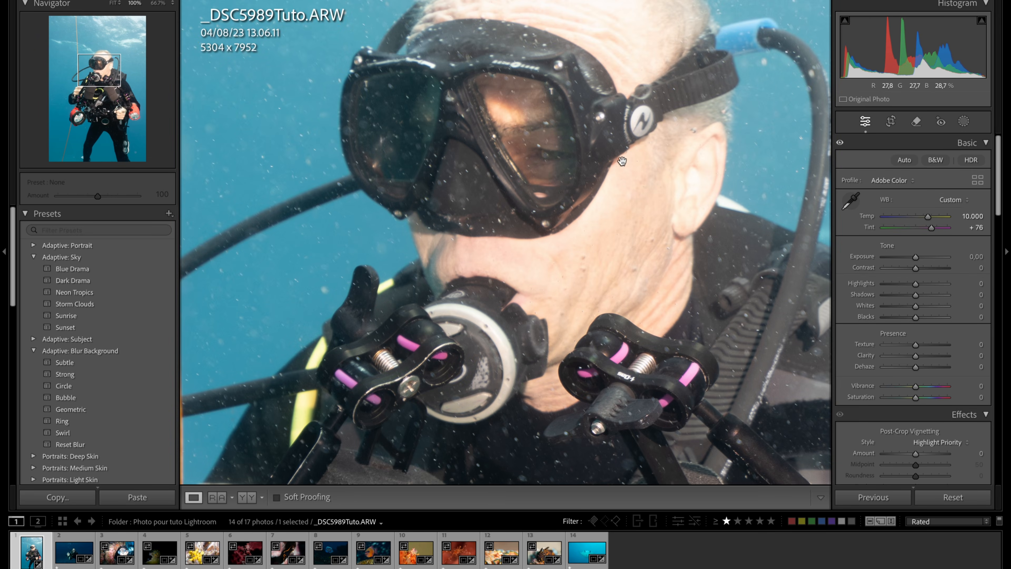
{"action": "left_click", "coordinate": [579, 126]}
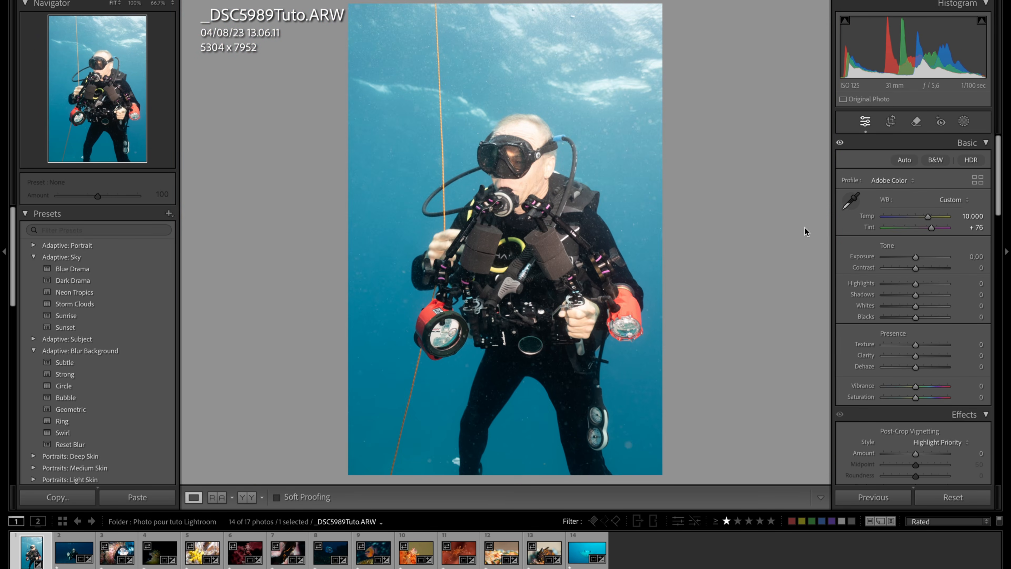
- Compare the photo before and after the white balance correction side by side, and return to the single view
{"action": "left_click", "coordinate": [591, 98]}
{"action": "left_click", "coordinate": [591, 99]}
{"action": "left_click", "coordinate": [592, 99]}
{"action": "key", "text": "y"}
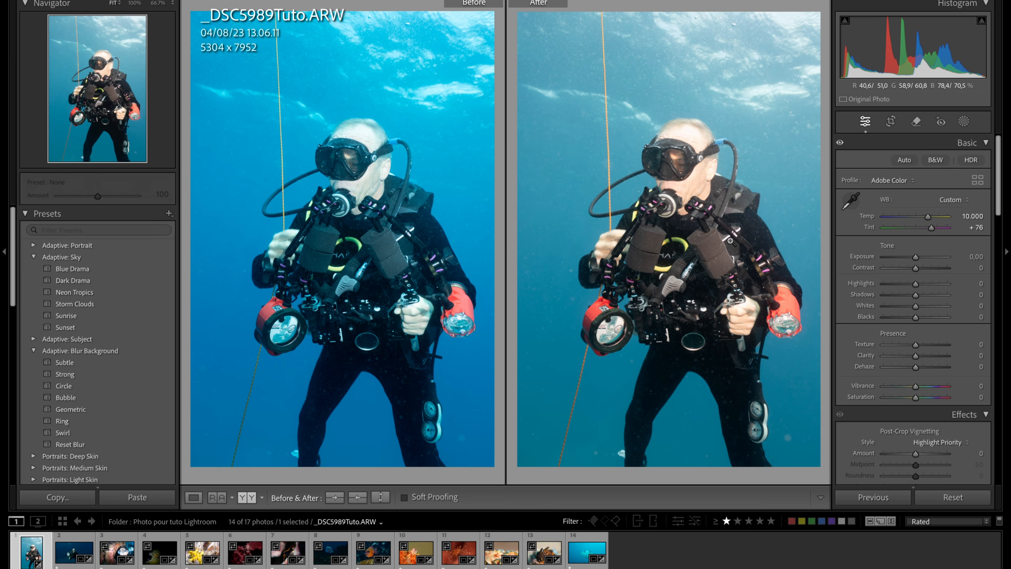
{"action": "left_click", "coordinate": [679, 181]}
{"action": "left_click", "coordinate": [679, 181]}
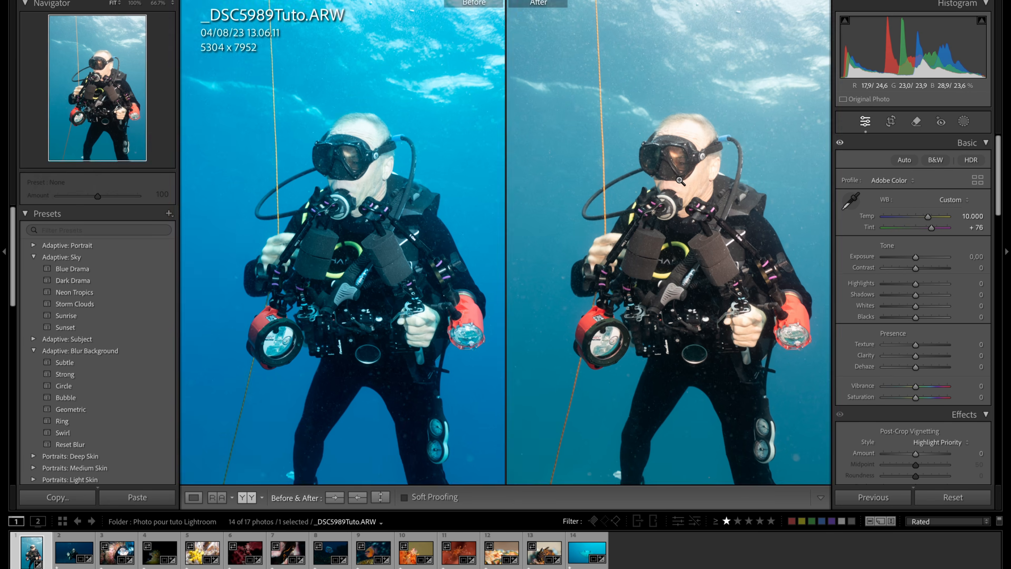
{"action": "key", "text": "y"}
- Lower the white balance temperature to 7,796 and check the diver's face up close
{"action": "left_click", "coordinate": [930, 219]}
{"action": "left_click_drag", "start_coordinate": [929, 220], "coordinate": [922, 220]}
{"action": "left_click", "coordinate": [477, 165]}
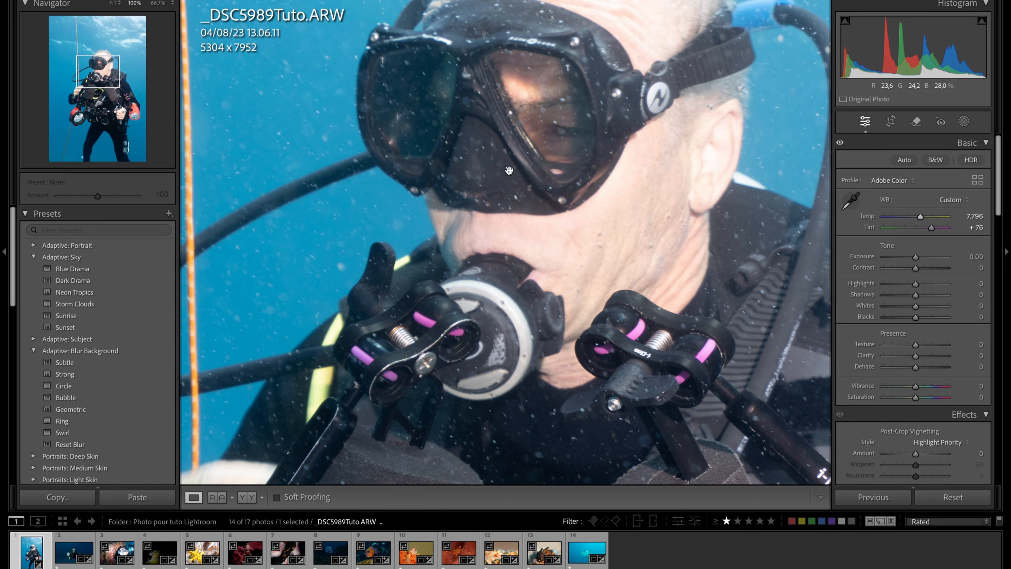
{"action": "left_click", "coordinate": [583, 197]}
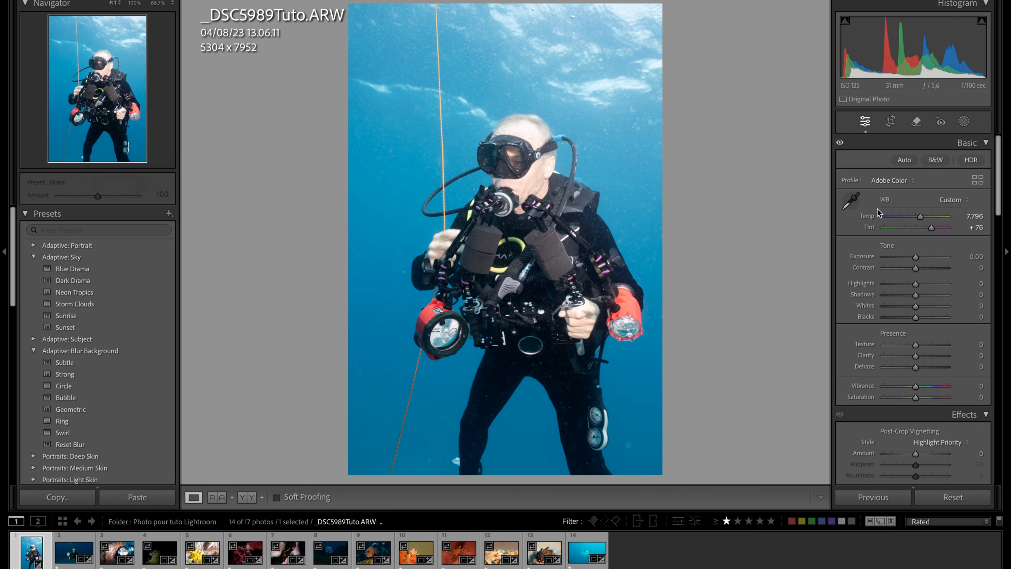
- Try the automatic tone adjustment and undo it
{"action": "left_click", "coordinate": [905, 161]}
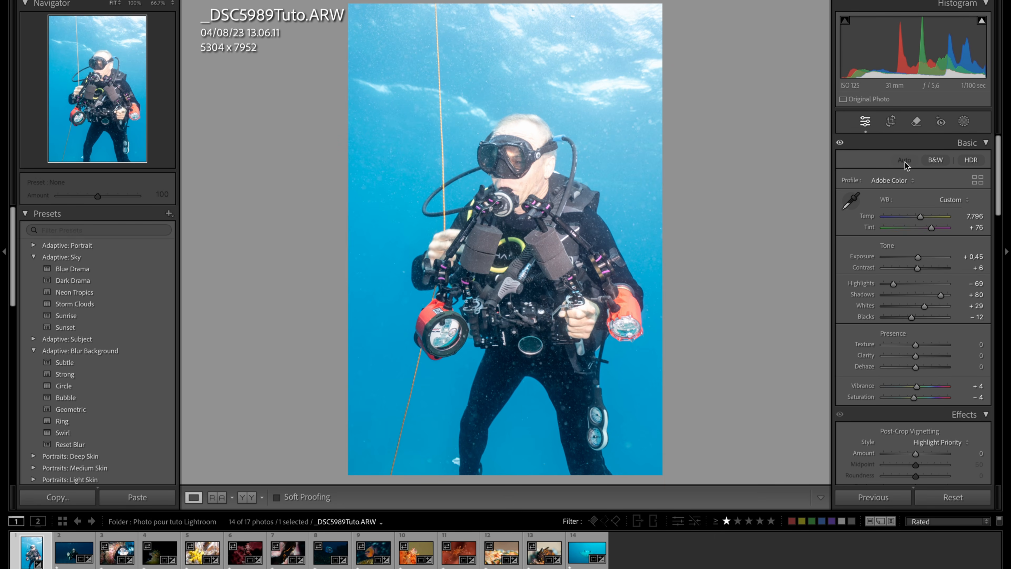
{"action": "key", "text": "super+z"}
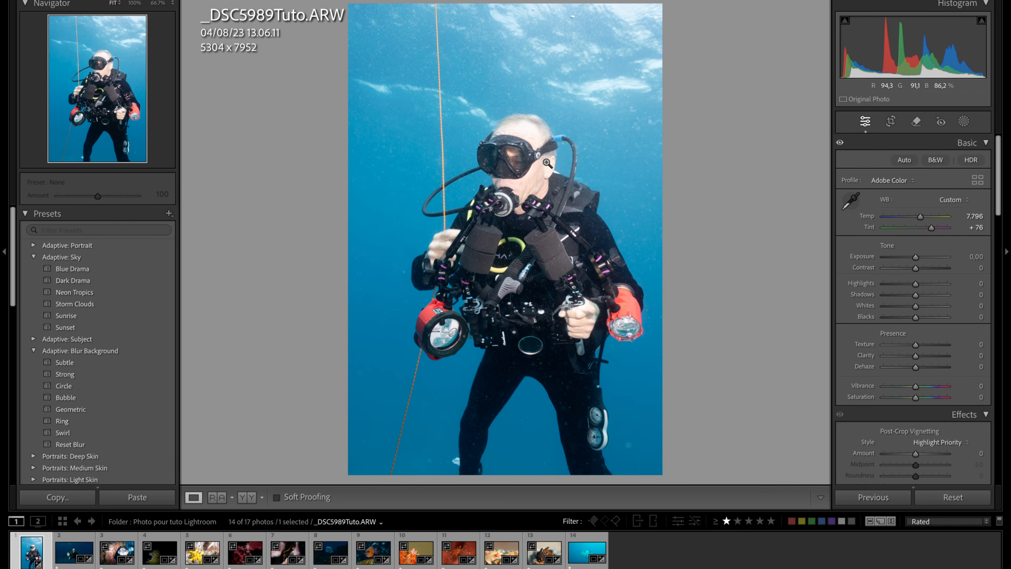
- Inspect the diver's skin tones up close and lower the white balance temperature to 7,453
{"action": "left_click", "coordinate": [521, 140]}
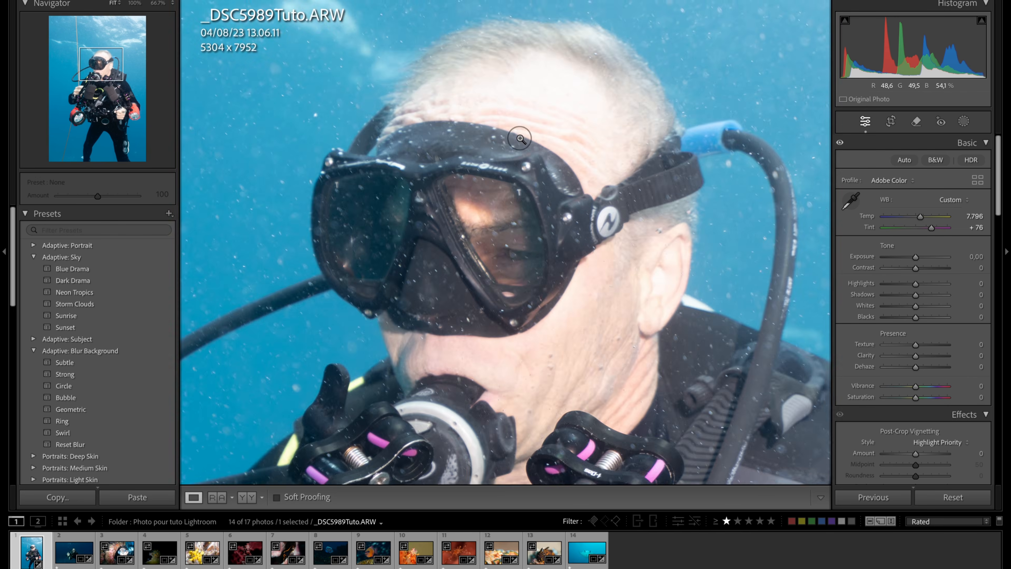
{"action": "left_click", "coordinate": [520, 138]}
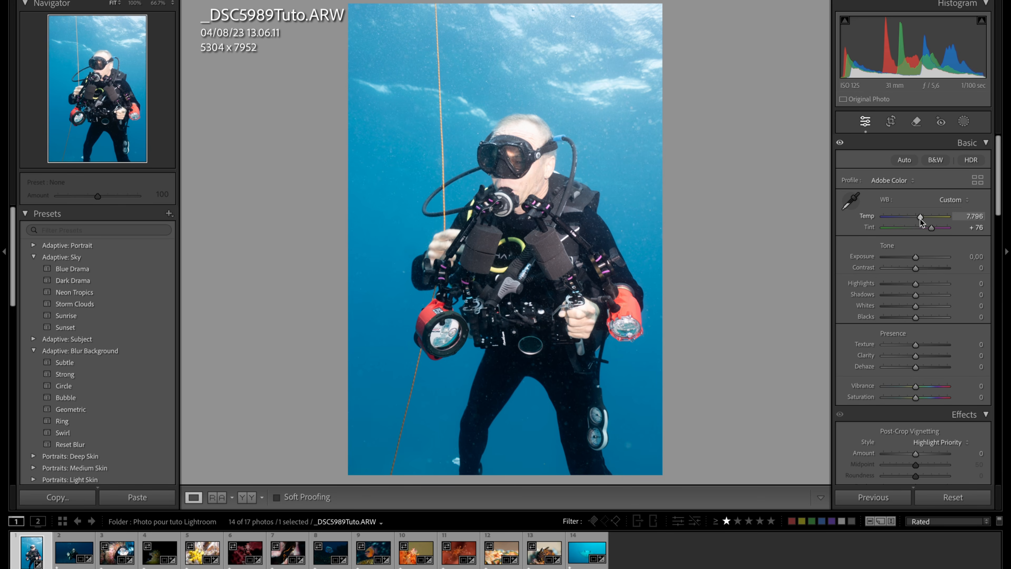
{"action": "left_click_drag", "start_coordinate": [921, 222], "coordinate": [920, 222]}
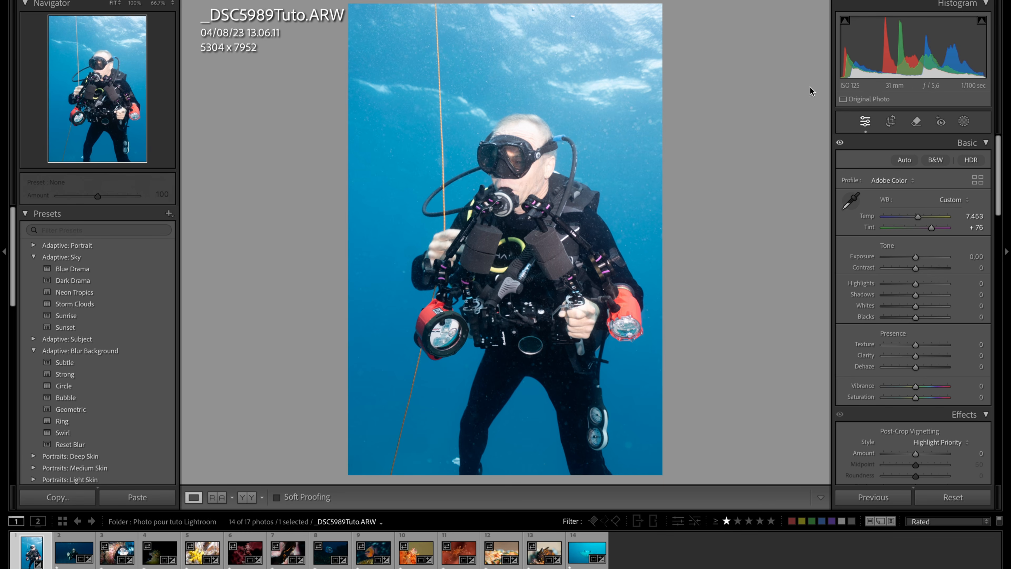
- Heal the spots in the water beside the diver's lower leg, near the shoulder and close to the surface, using brush size 11
{"action": "left_click", "coordinate": [913, 124]}
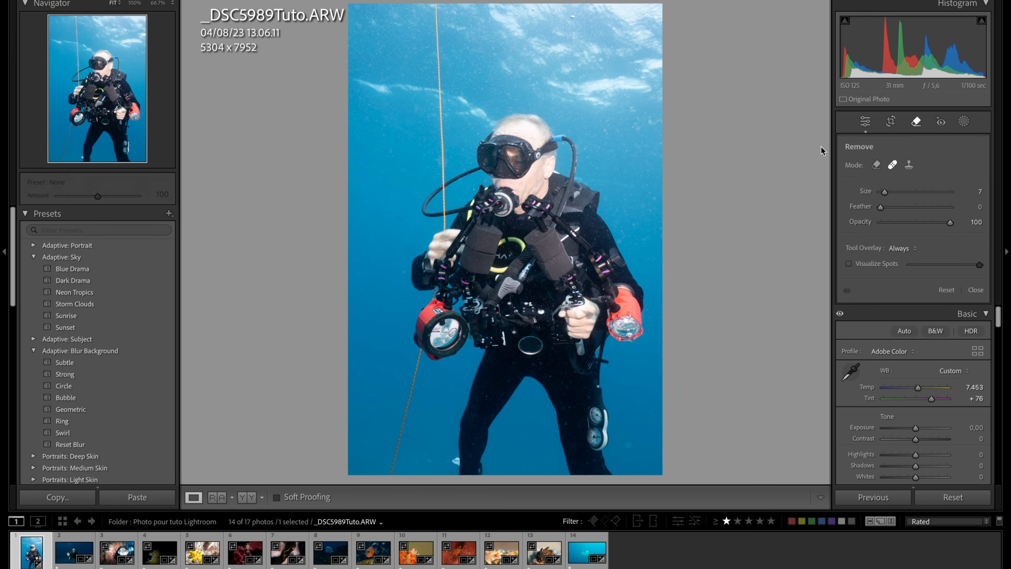
{"action": "scroll", "coordinate": [629, 443], "scroll_direction": "up", "scroll_amount": 4}
{"action": "left_click", "coordinate": [630, 447]}
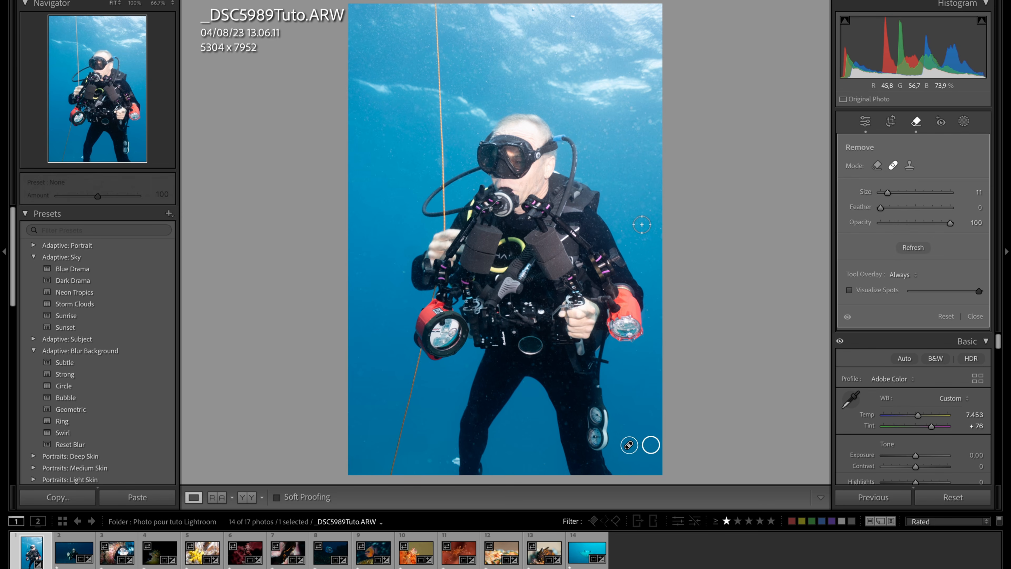
{"action": "left_click", "coordinate": [650, 201]}
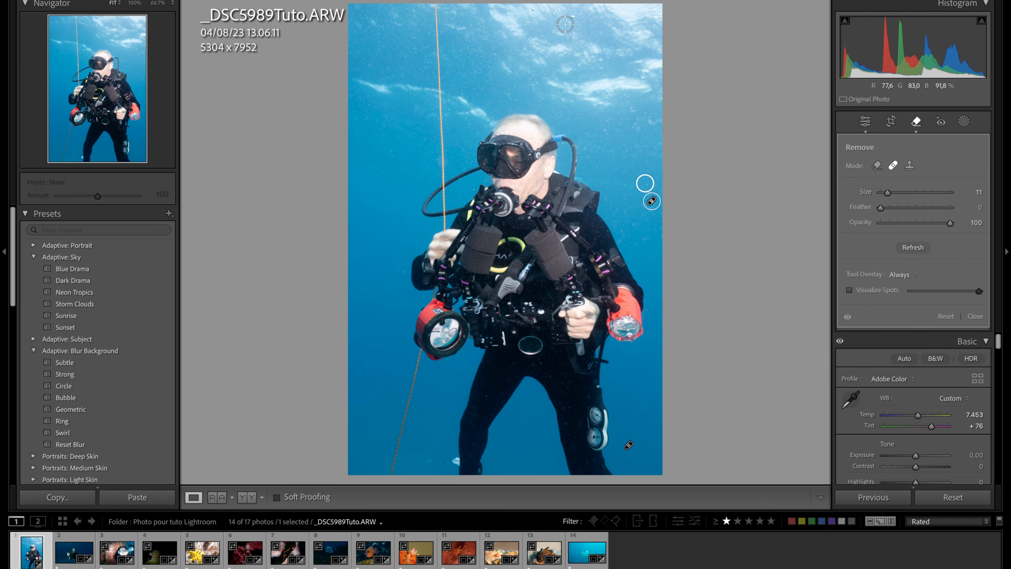
{"action": "left_click", "coordinate": [571, 17]}
- Try cropping the photo tighter around the diver to 4805 x 7204, keeping the original aspect ratio
{"action": "left_click", "coordinate": [891, 120]}
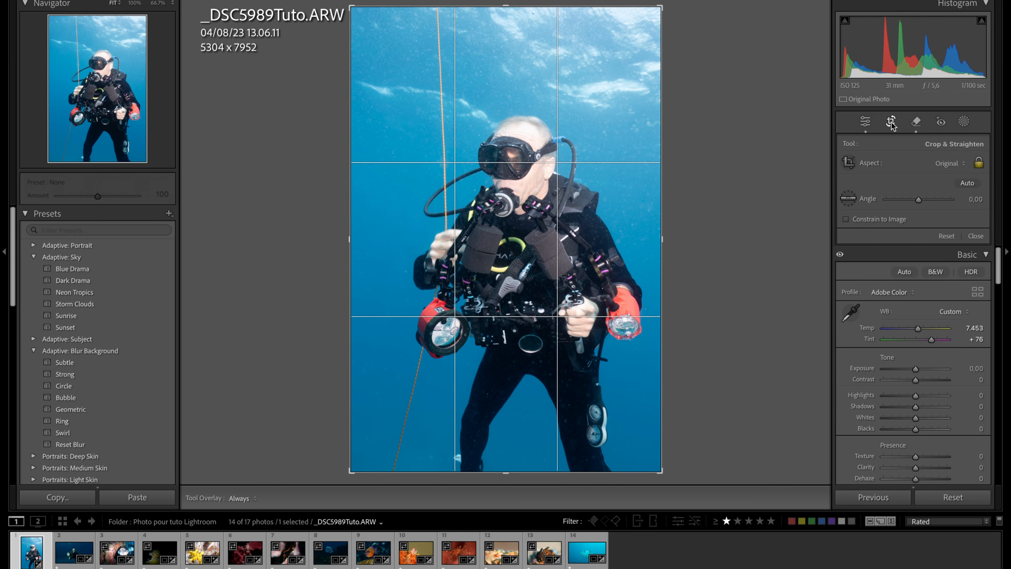
{"action": "left_click_drag", "start_coordinate": [506, 7], "coordinate": [505, 29]}
{"action": "left_click_drag", "start_coordinate": [502, 162], "coordinate": [483, 135]}
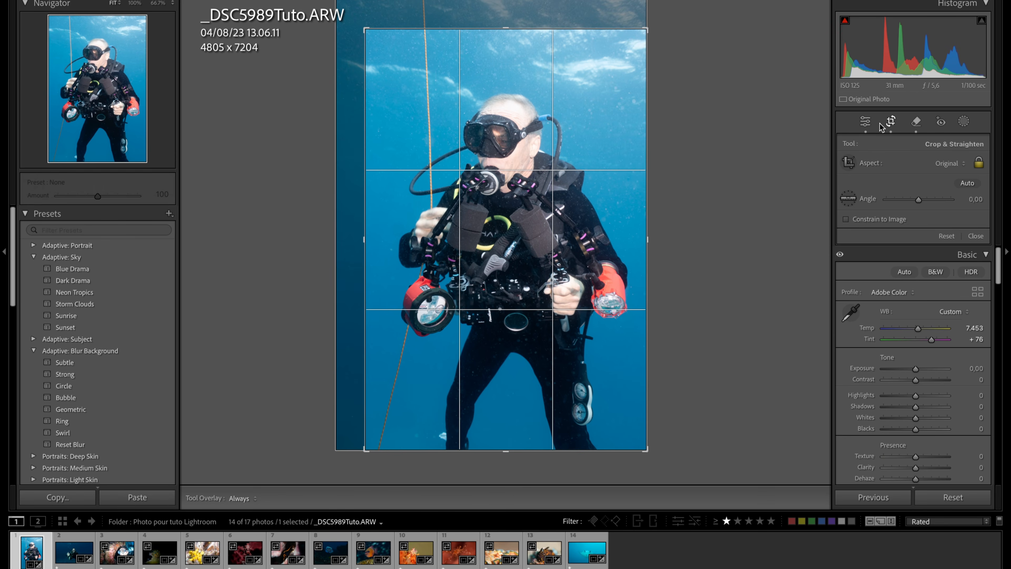
{"action": "left_click", "coordinate": [891, 122]}
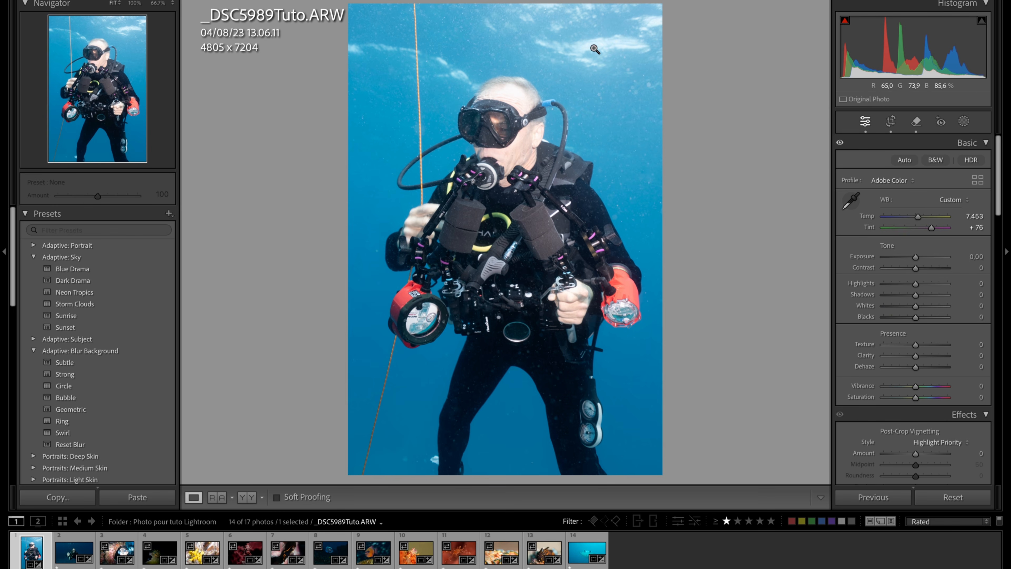
- Try the As Shot crop aspect ratio, and restore the Original ratio with the full 5304 x 7952 frame
{"action": "left_click", "coordinate": [891, 121]}
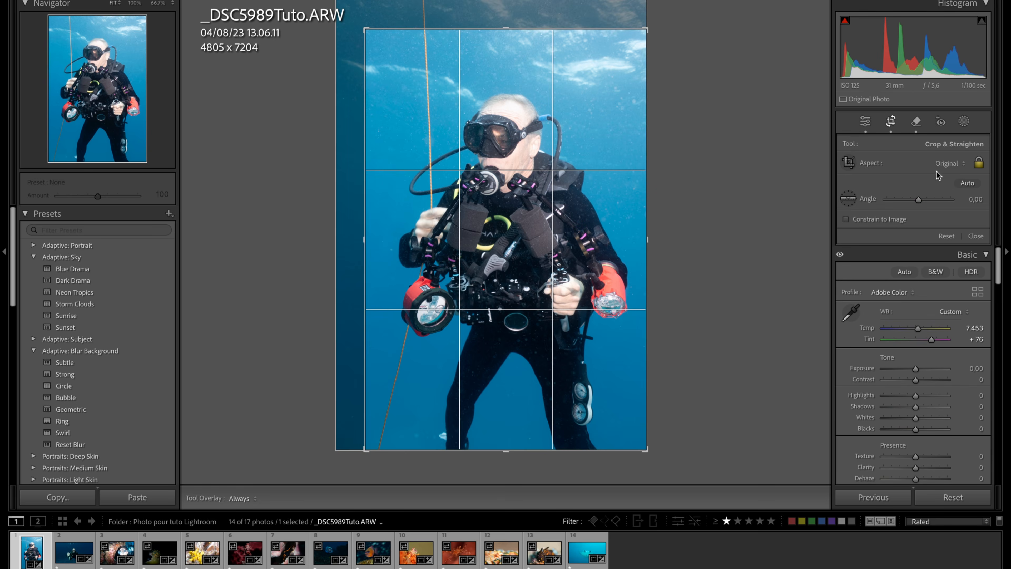
{"action": "left_click", "coordinate": [945, 167]}
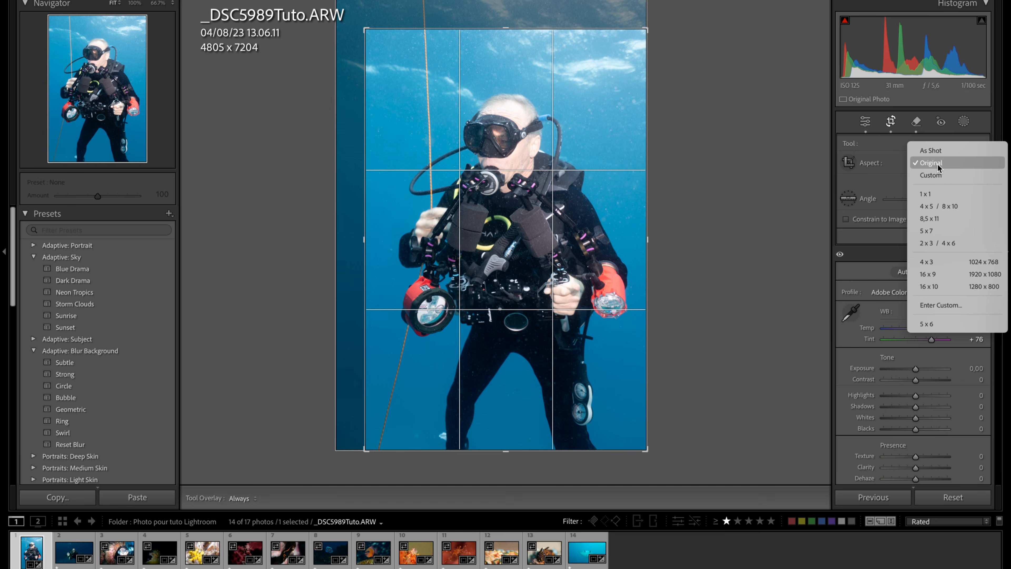
{"action": "left_click", "coordinate": [931, 151]}
{"action": "left_click", "coordinate": [891, 126]}
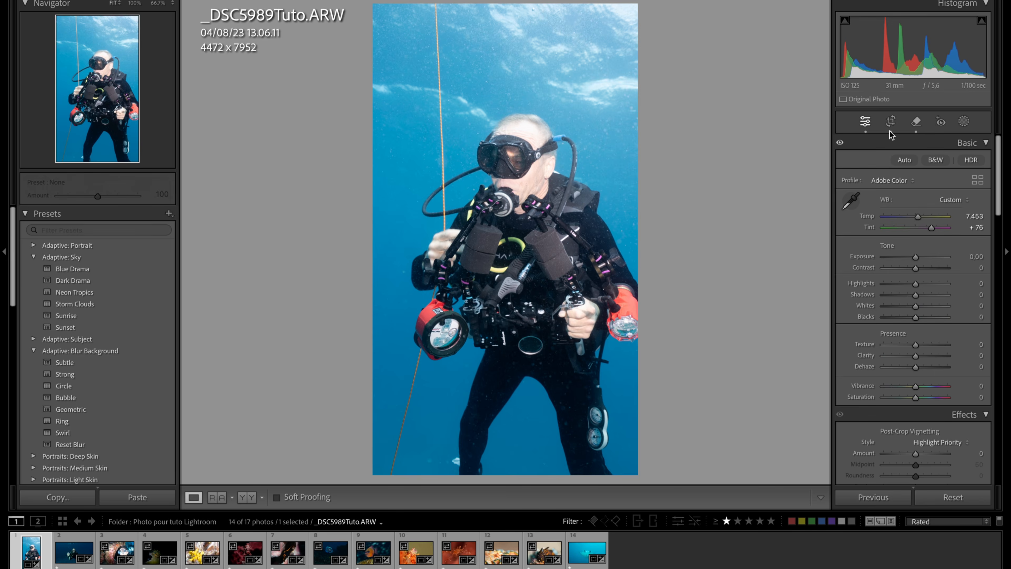
{"action": "left_click", "coordinate": [890, 126]}
{"action": "left_click", "coordinate": [967, 168]}
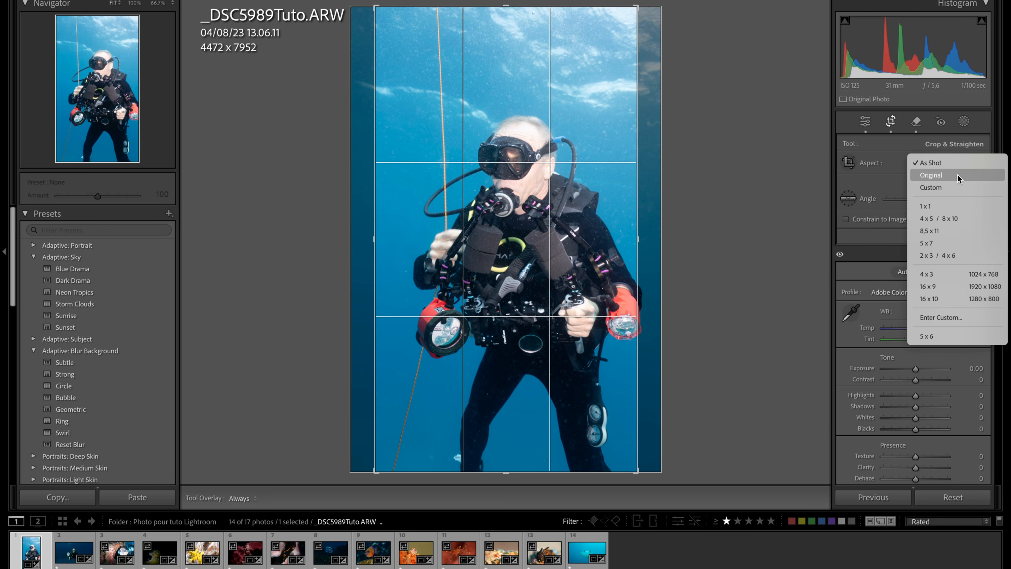
{"action": "left_click", "coordinate": [957, 174]}
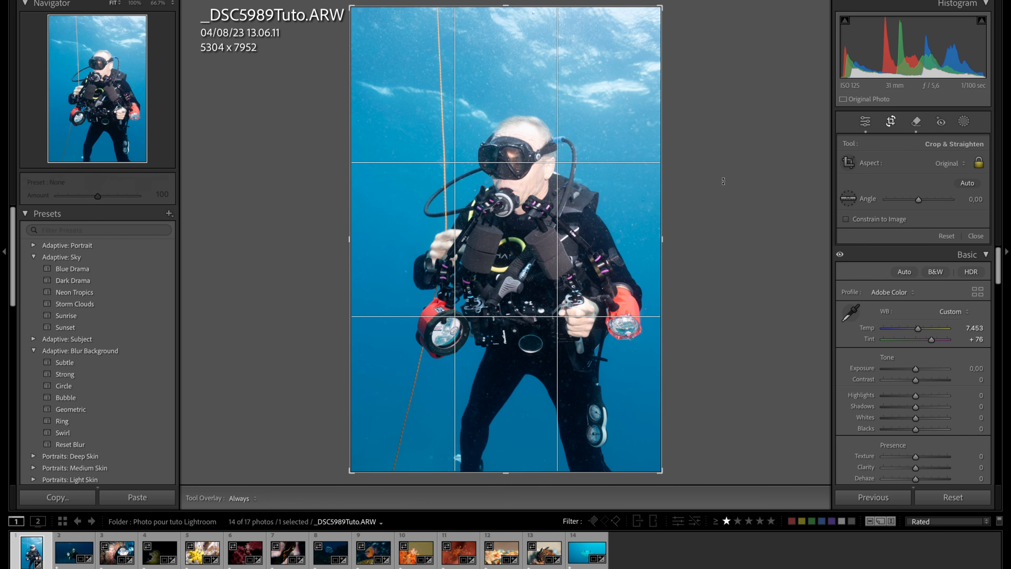
{"action": "key", "text": "Return"}
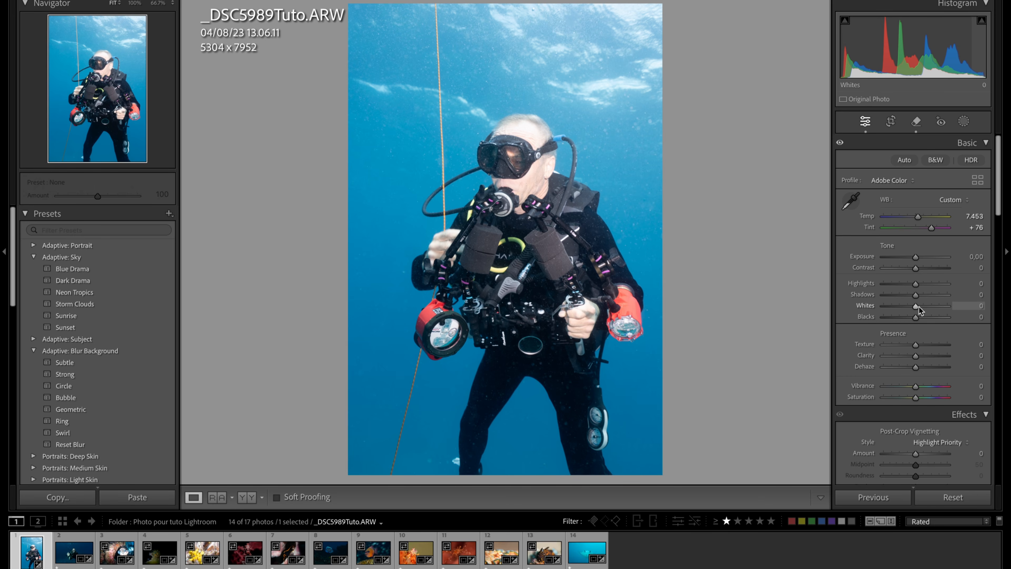
- Lower the Whites to -29, try small Exposure changes, and reset Exposure to 0
{"action": "left_click_drag", "start_coordinate": [915, 306], "coordinate": [906, 306]}
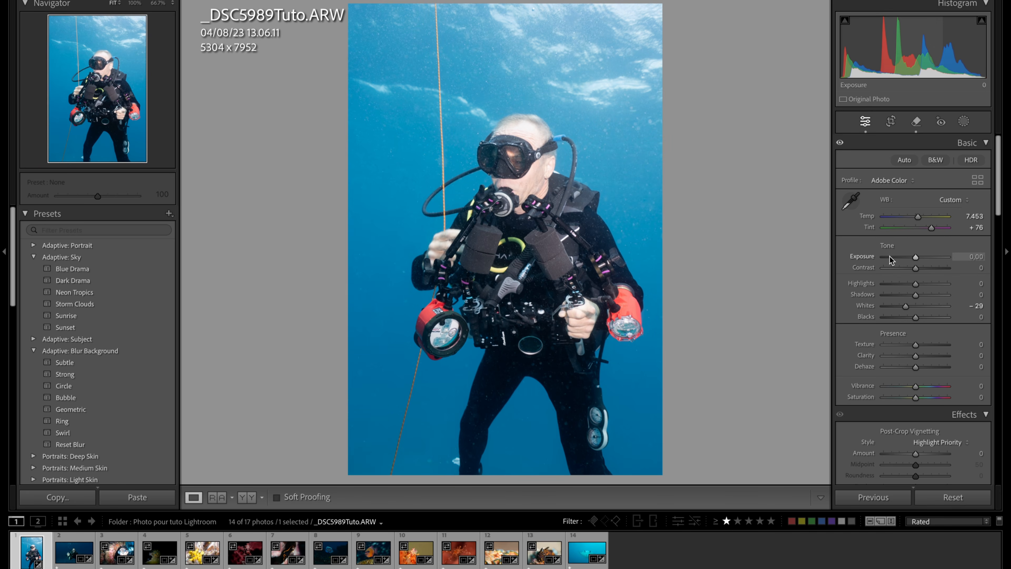
{"action": "left_click_drag", "start_coordinate": [916, 258], "coordinate": [912, 260]}
{"action": "left_click_drag", "start_coordinate": [912, 259], "coordinate": [917, 260]}
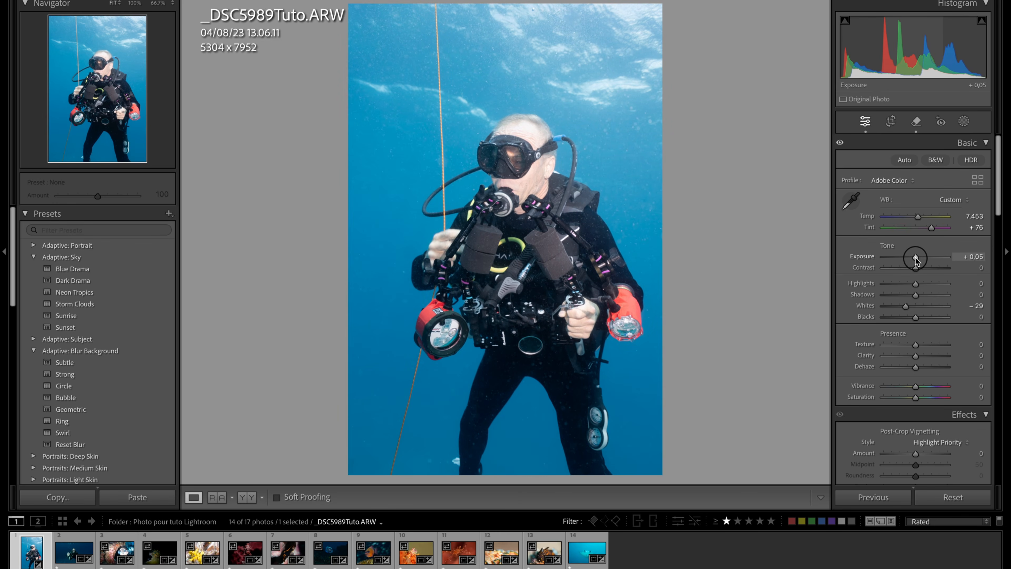
{"action": "double_click", "coordinate": [866, 259]}
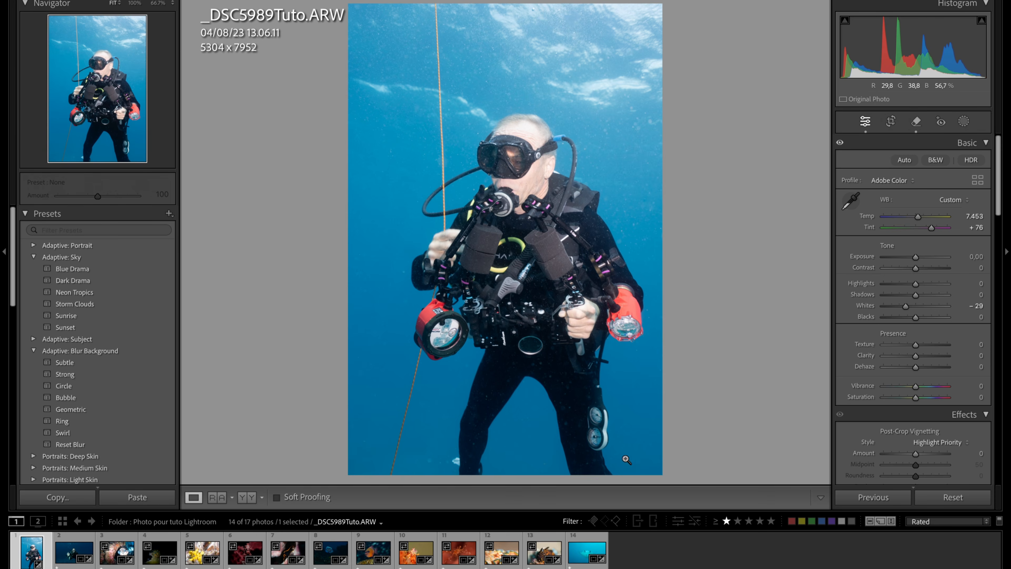
- Inspect the dark wetsuit areas up close, and lower Highlights to -53 and Whites to -48 to recover the bright water surface
{"action": "left_click", "coordinate": [567, 379]}
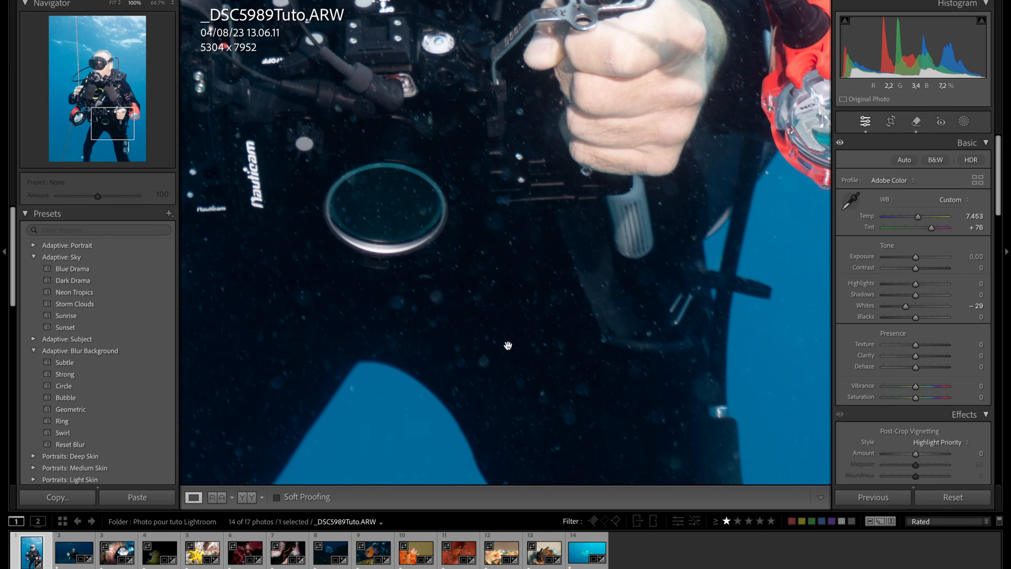
{"action": "left_click_drag", "start_coordinate": [545, 415], "coordinate": [482, 246]}
{"action": "left_click", "coordinate": [540, 291]}
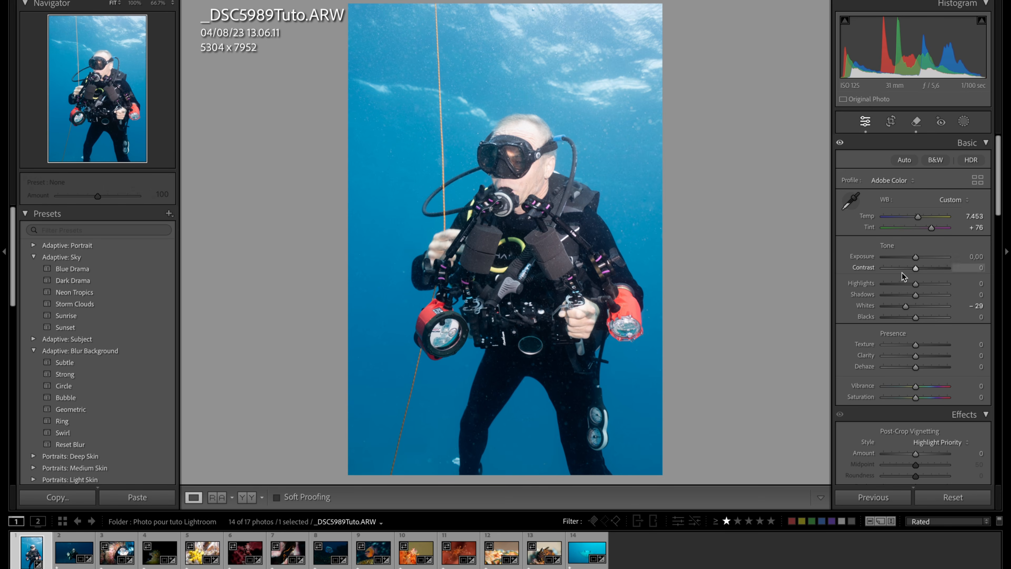
{"action": "left_click_drag", "start_coordinate": [916, 285], "coordinate": [900, 306]}
{"action": "left_click", "coordinate": [584, 38]}
{"action": "left_click", "coordinate": [596, 72]}
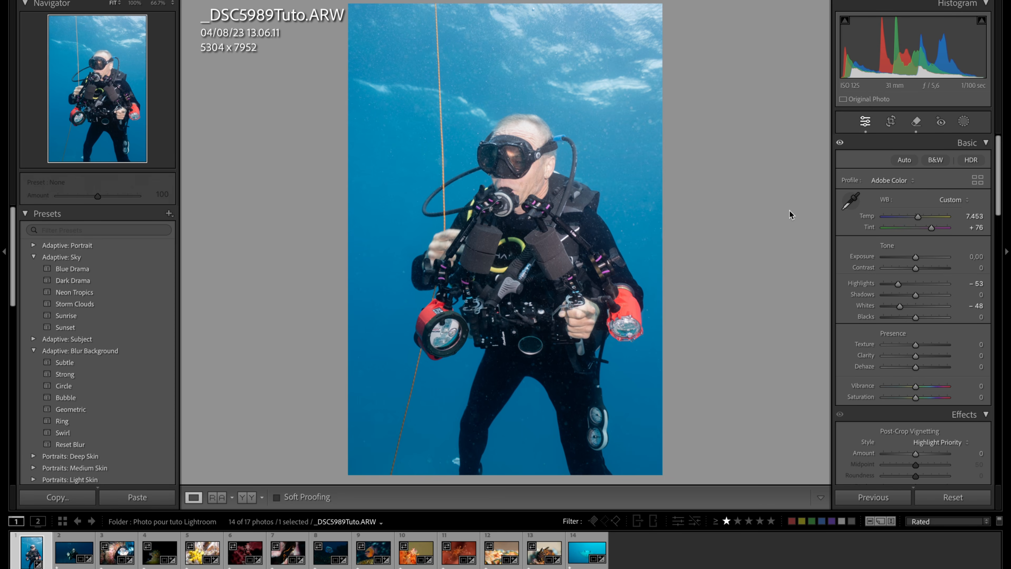
- Lower Exposure to -0,35, inspect the diver's legs and face, and compare the portrait before and after
{"action": "left_click_drag", "start_coordinate": [917, 258], "coordinate": [913, 259]}
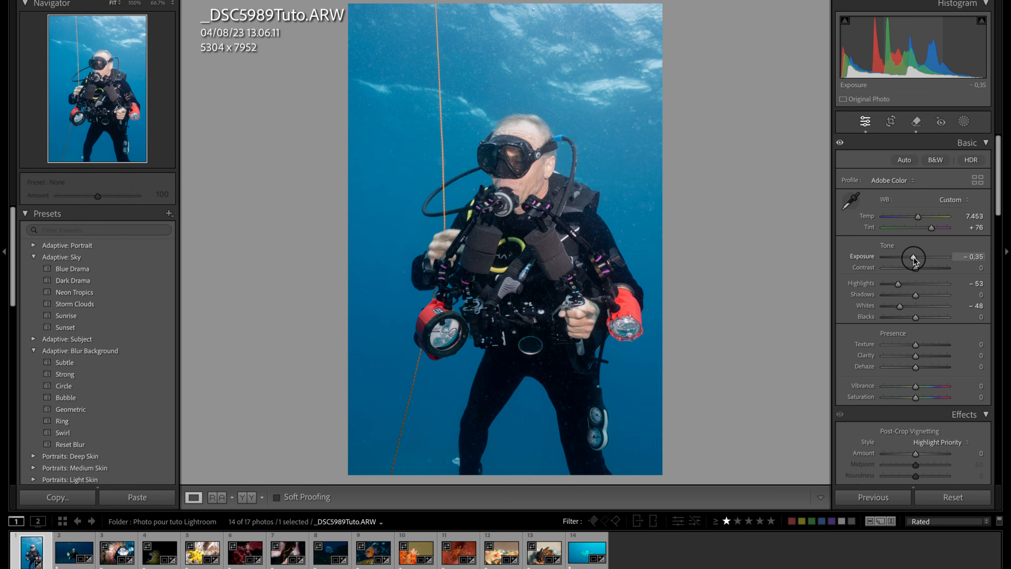
{"action": "left_click", "coordinate": [568, 391]}
{"action": "left_click", "coordinate": [568, 390]}
{"action": "left_click", "coordinate": [513, 170]}
{"action": "left_click", "coordinate": [514, 171]}
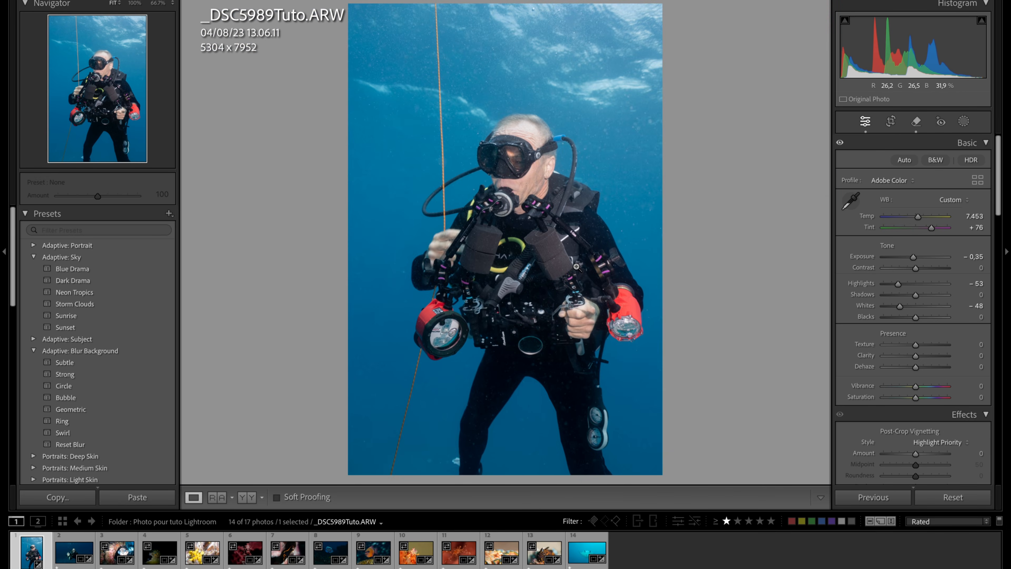
{"action": "key", "text": "y"}
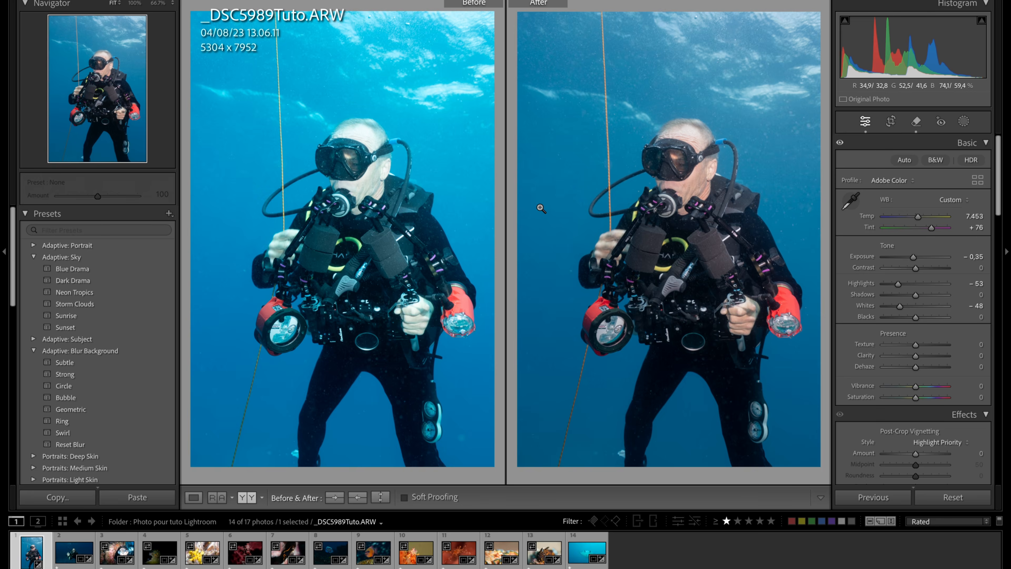
{"action": "key", "text": "y"}
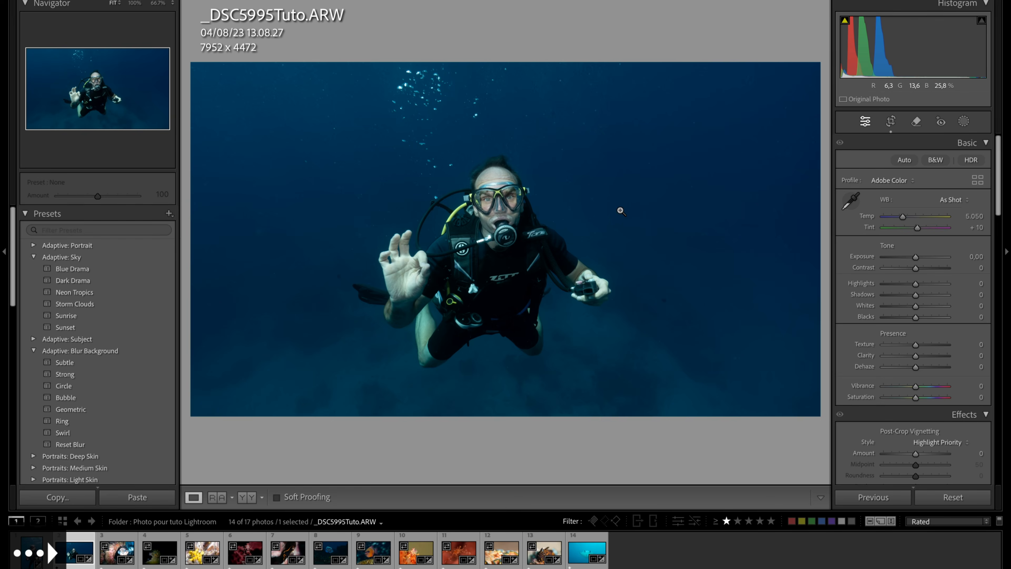
- Check the diver's face up close in _DSC5995Tuto.ARW, and remove two spots from the blue water around the diver
{"action": "left_click", "coordinate": [511, 208]}
{"action": "left_click", "coordinate": [511, 208]}
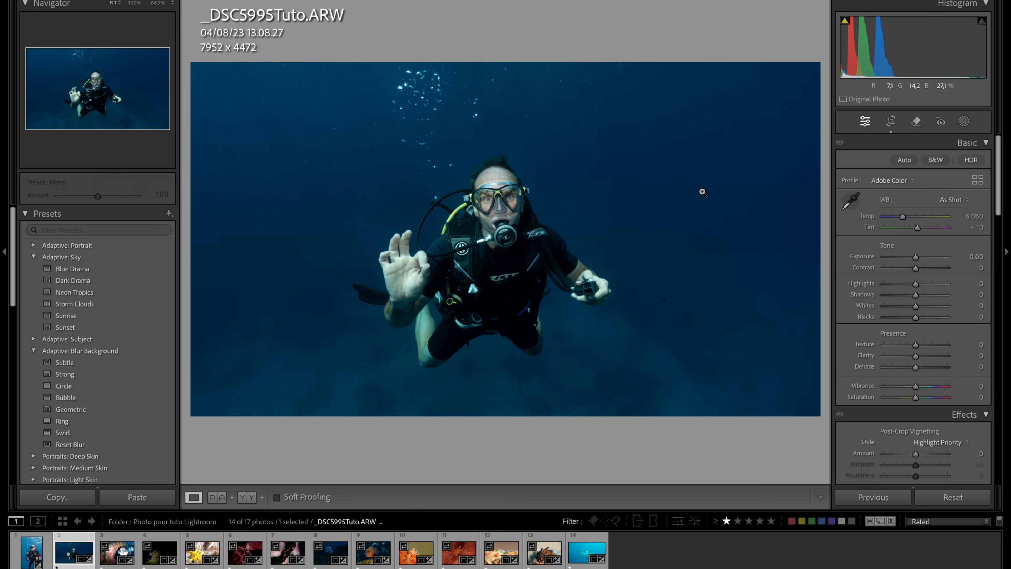
{"action": "left_click", "coordinate": [916, 121]}
{"action": "left_click", "coordinate": [664, 297]}
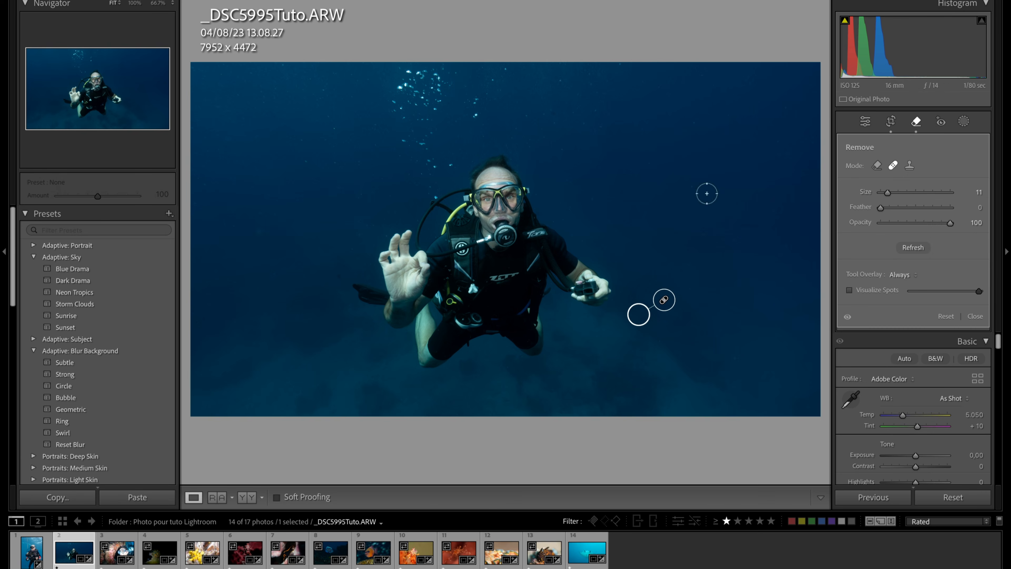
{"action": "left_click", "coordinate": [555, 114]}
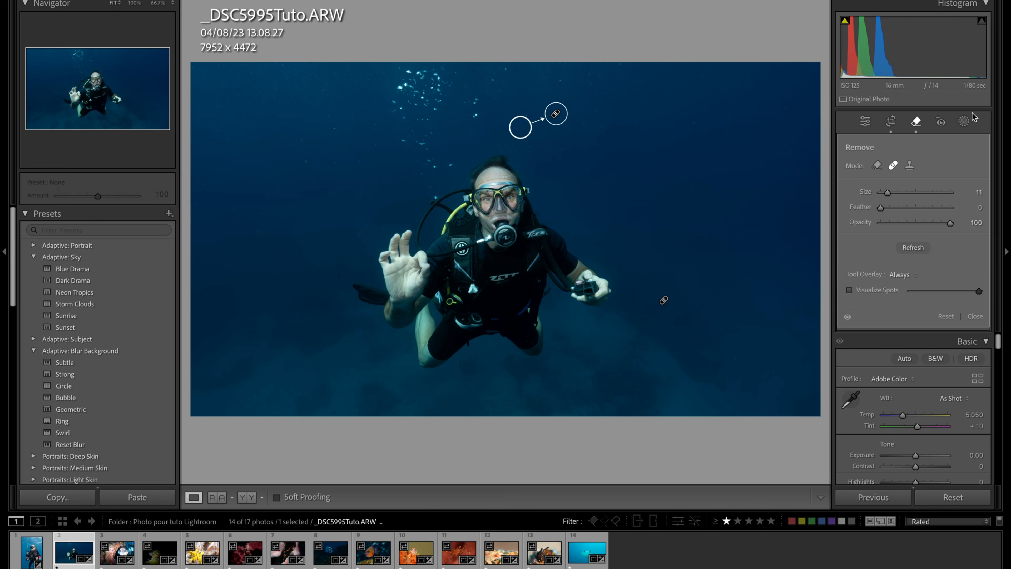
{"action": "left_click", "coordinate": [917, 123]}
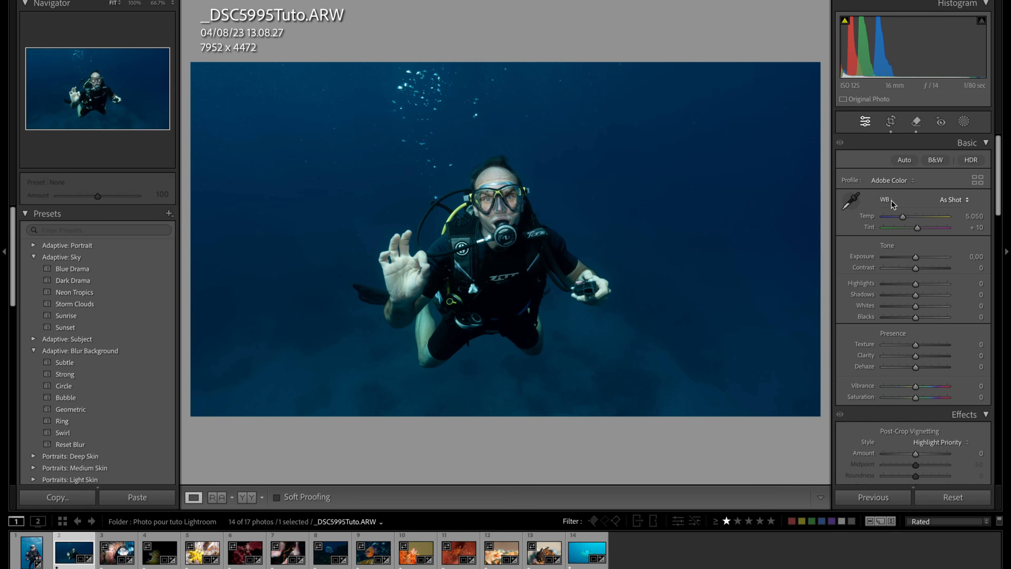
- Sample the white balance from the black wetsuit, and refine it to Temp 5.700 and Tint +27 against the before view
{"action": "left_click", "coordinate": [490, 202]}
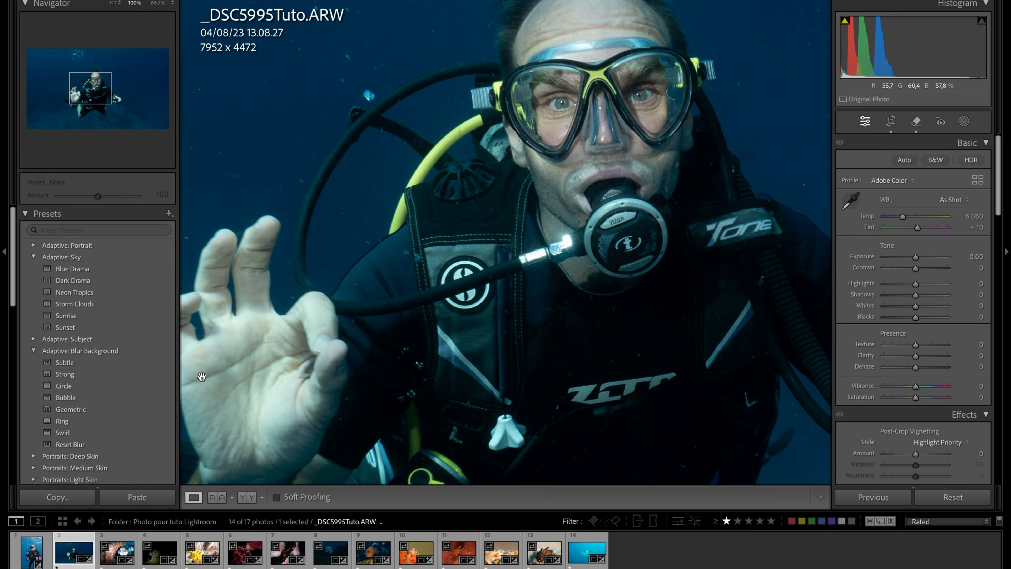
{"action": "left_click_drag", "start_coordinate": [201, 376], "coordinate": [370, 312]}
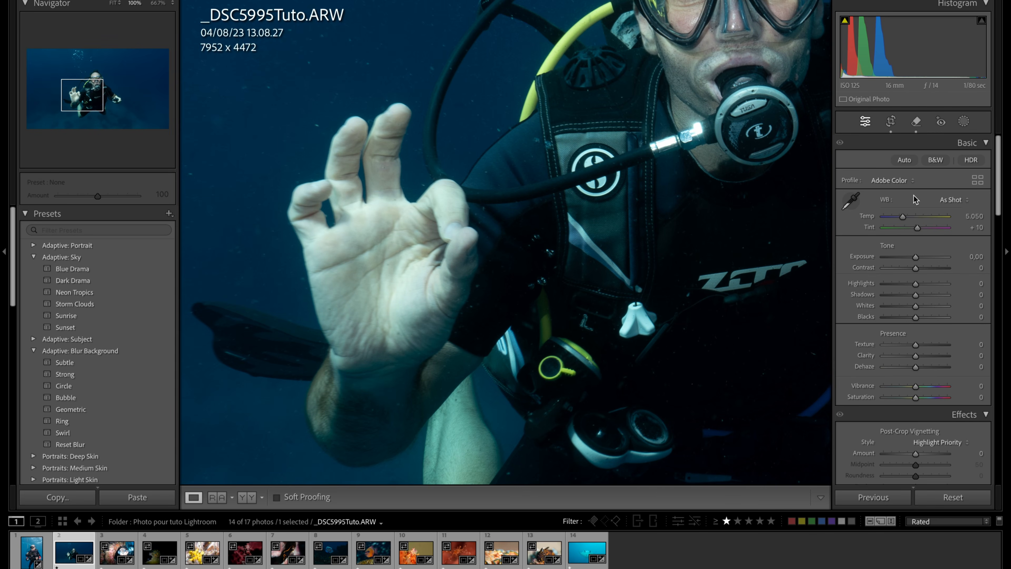
{"action": "left_click", "coordinate": [849, 202]}
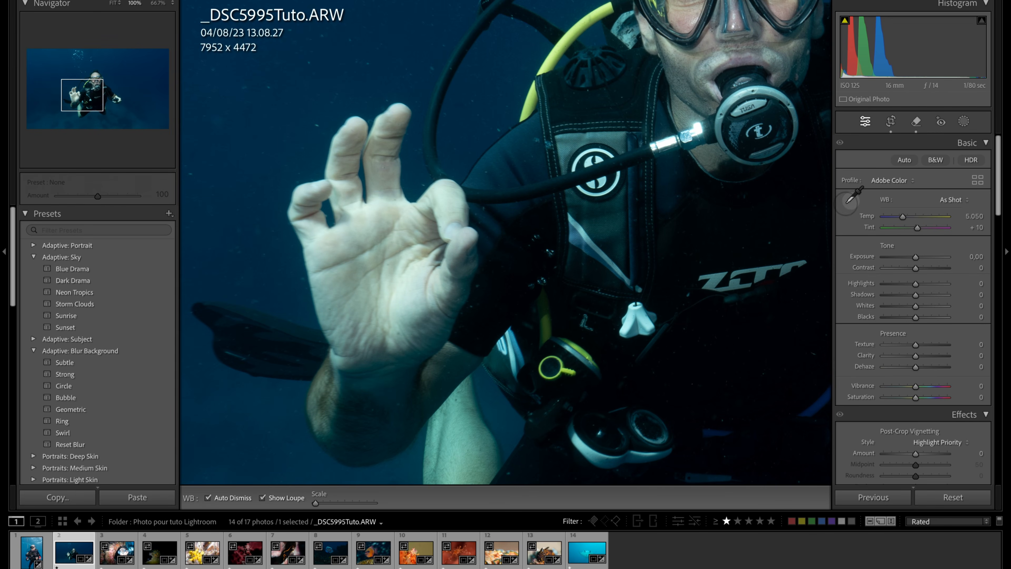
{"action": "left_click", "coordinate": [735, 241]}
{"action": "left_click_drag", "start_coordinate": [739, 96], "coordinate": [560, 285]}
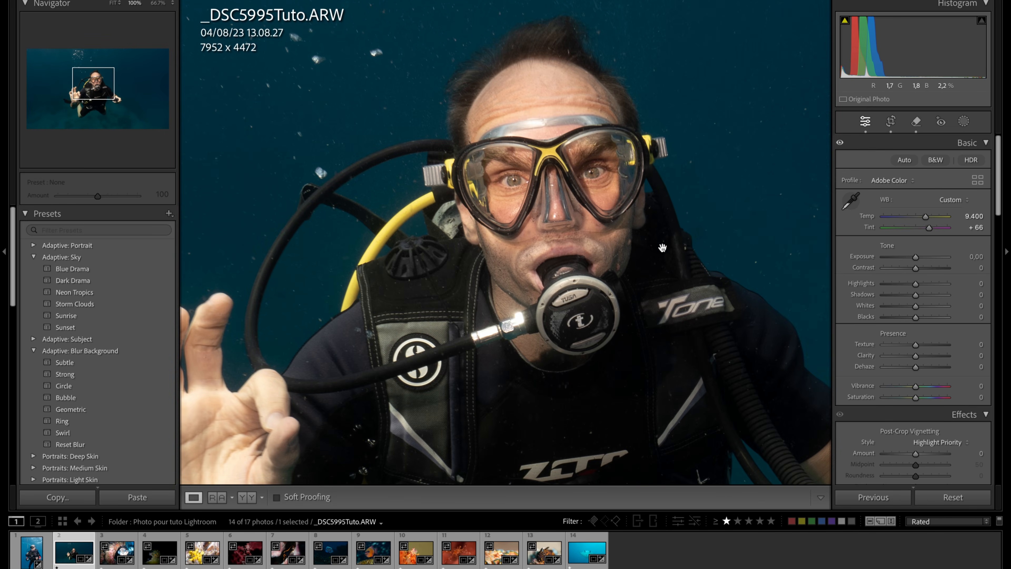
{"action": "key", "text": "y"}
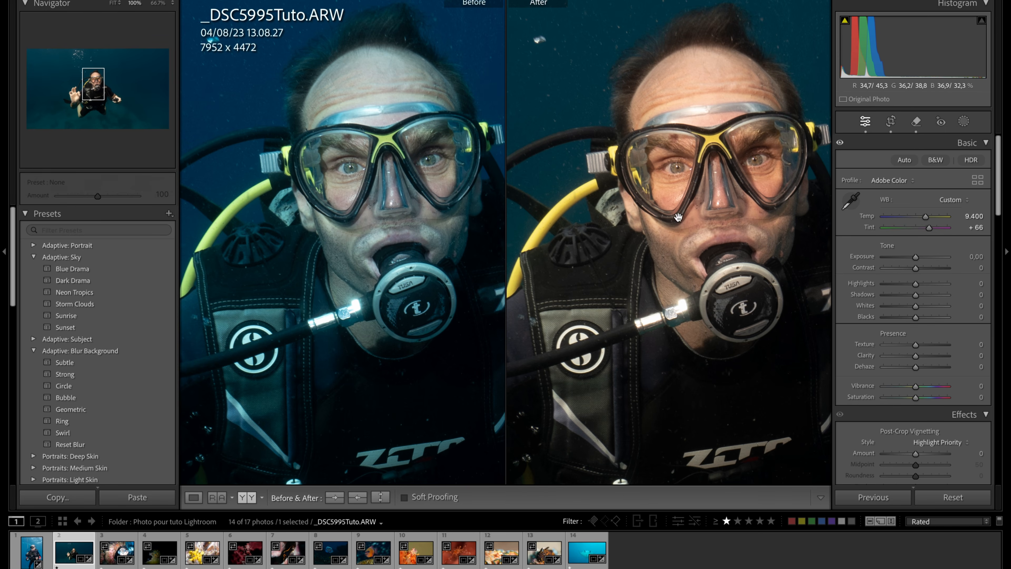
{"action": "left_click_drag", "start_coordinate": [928, 222], "coordinate": [907, 220]}
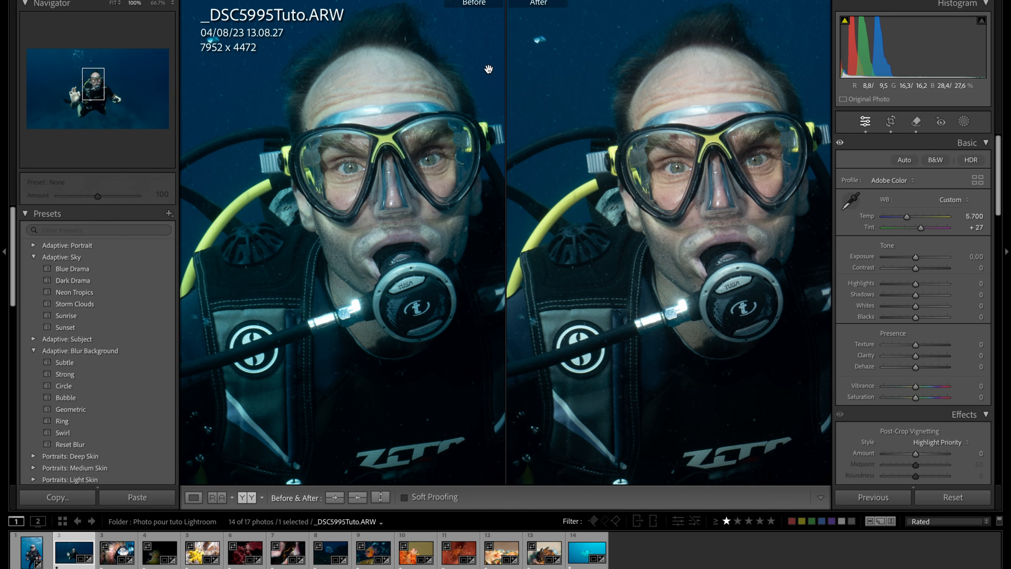
{"action": "key", "text": "y"}
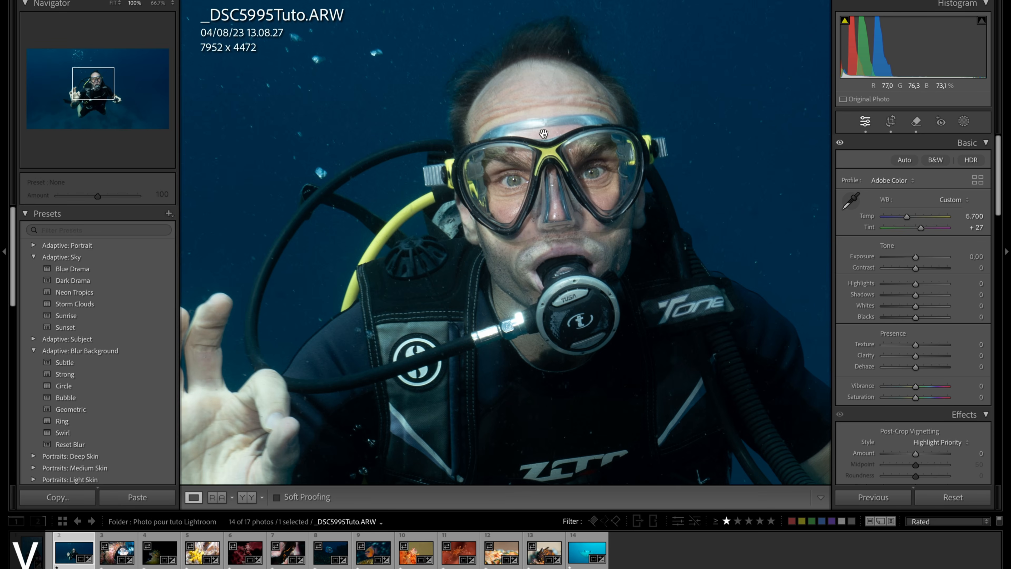
{"action": "left_click", "coordinate": [592, 245]}
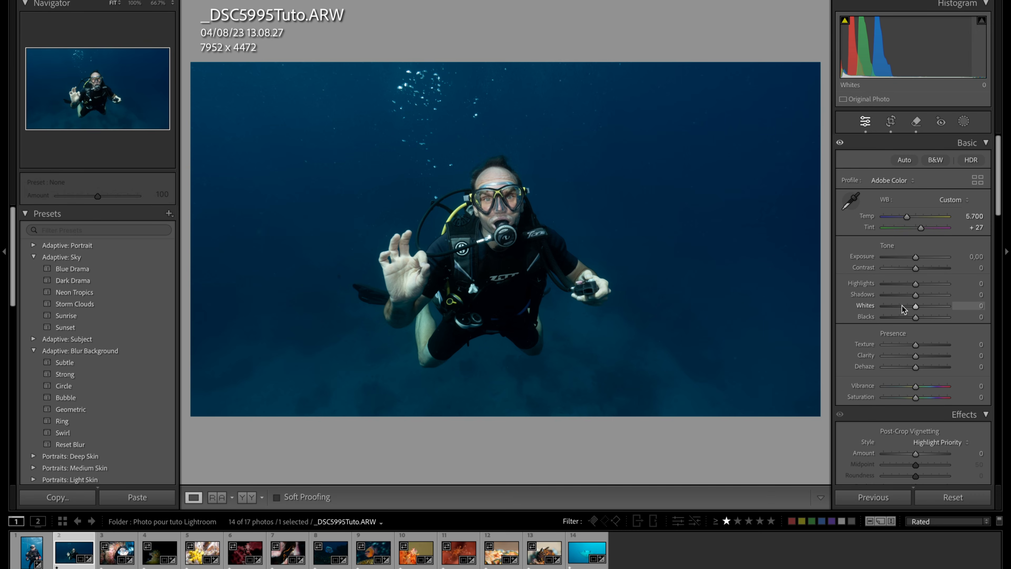
- Raise Highlights to +33, Whites to +15 and Shadows to +55, and compare the photo before and after
{"action": "left_click_drag", "start_coordinate": [917, 285], "coordinate": [928, 284]}
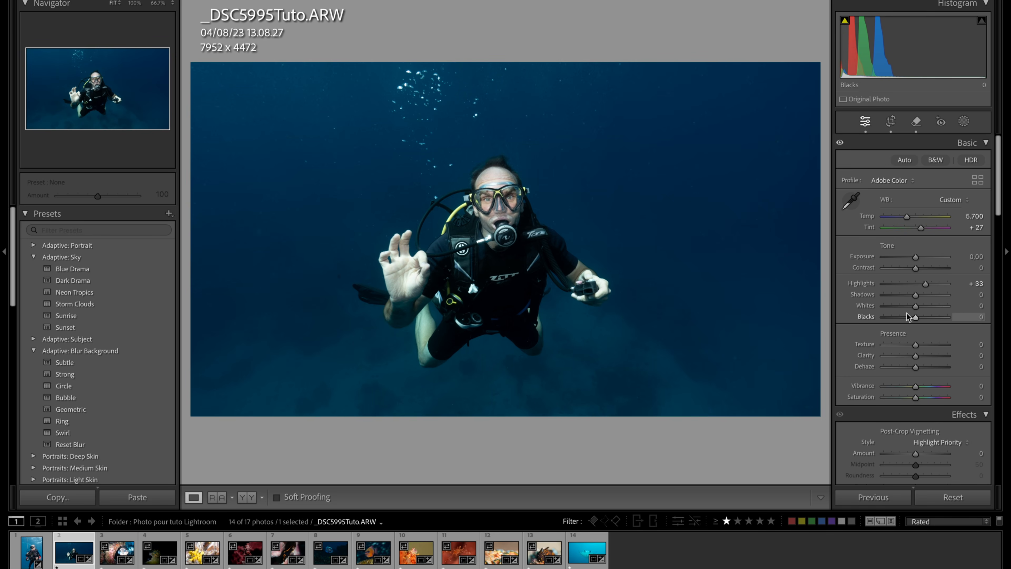
{"action": "left_click_drag", "start_coordinate": [915, 310], "coordinate": [919, 310]}
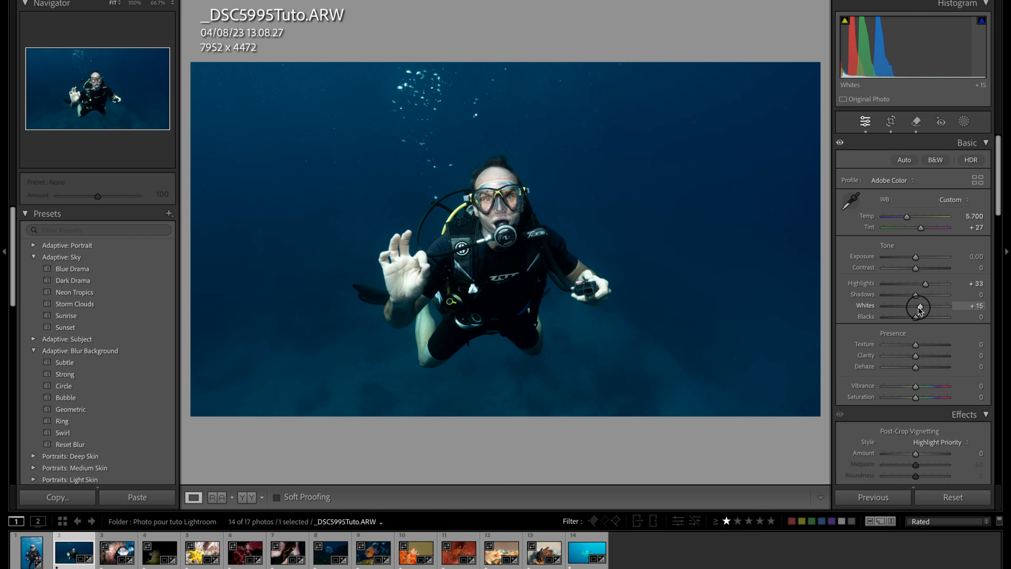
{"action": "left_click_drag", "start_coordinate": [916, 295], "coordinate": [934, 296]}
{"action": "key", "text": "y"}
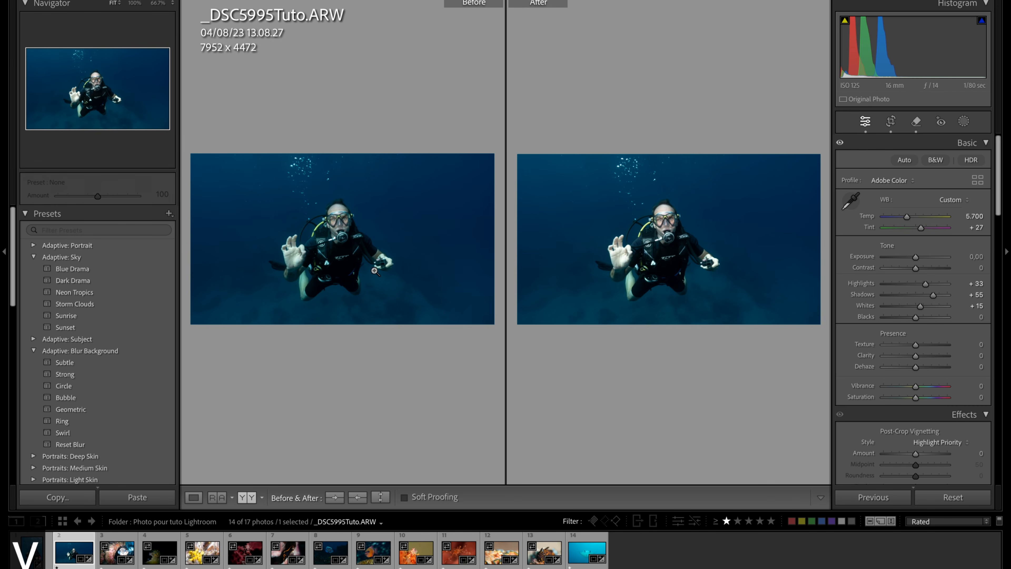
{"action": "key", "text": "y"}
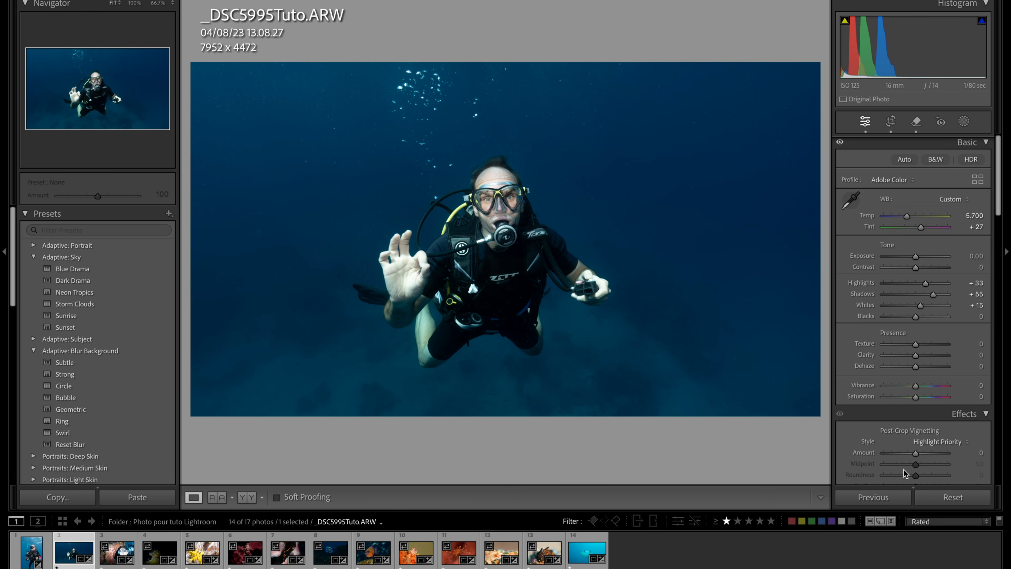
- Try the post-crop vignetting Amount at -100, and set it to a subtle -5
{"action": "left_click_drag", "start_coordinate": [915, 453], "coordinate": [914, 453]}
{"action": "left_click_drag", "start_coordinate": [913, 456], "coordinate": [790, 468]}
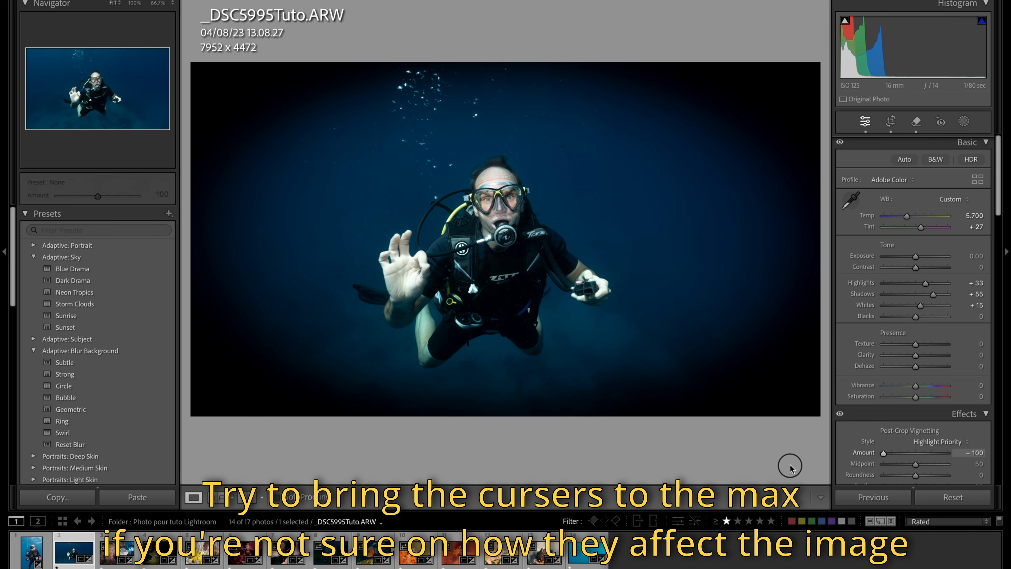
{"action": "left_click_drag", "start_coordinate": [790, 468], "coordinate": [915, 436]}
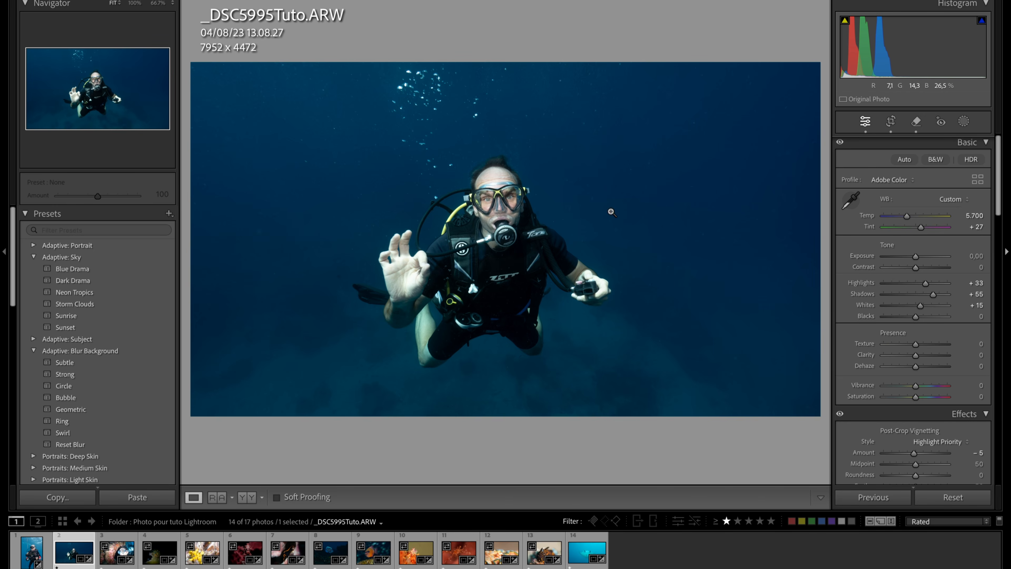
- Lower Exposure to -0,20 after checking the bright hand, and compare the diver's face before and after up close
{"action": "left_click", "coordinate": [414, 281]}
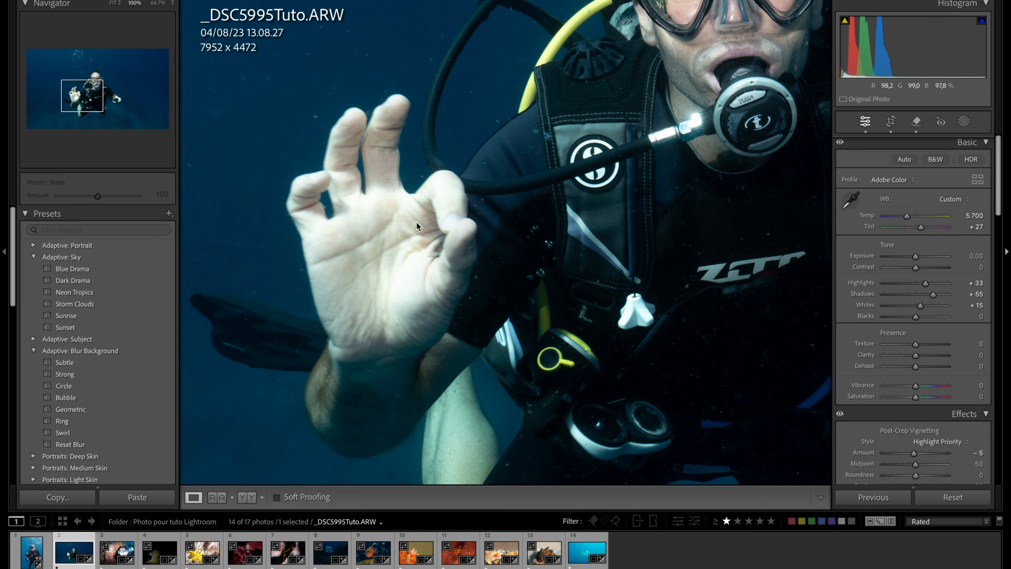
{"action": "left_click", "coordinate": [474, 232]}
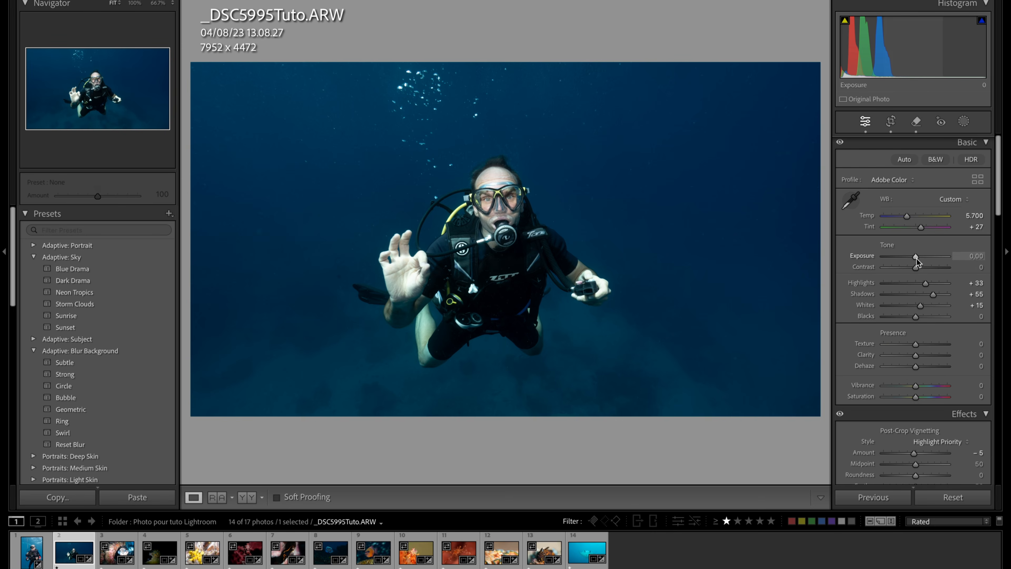
{"action": "left_click_drag", "start_coordinate": [916, 257], "coordinate": [914, 257]}
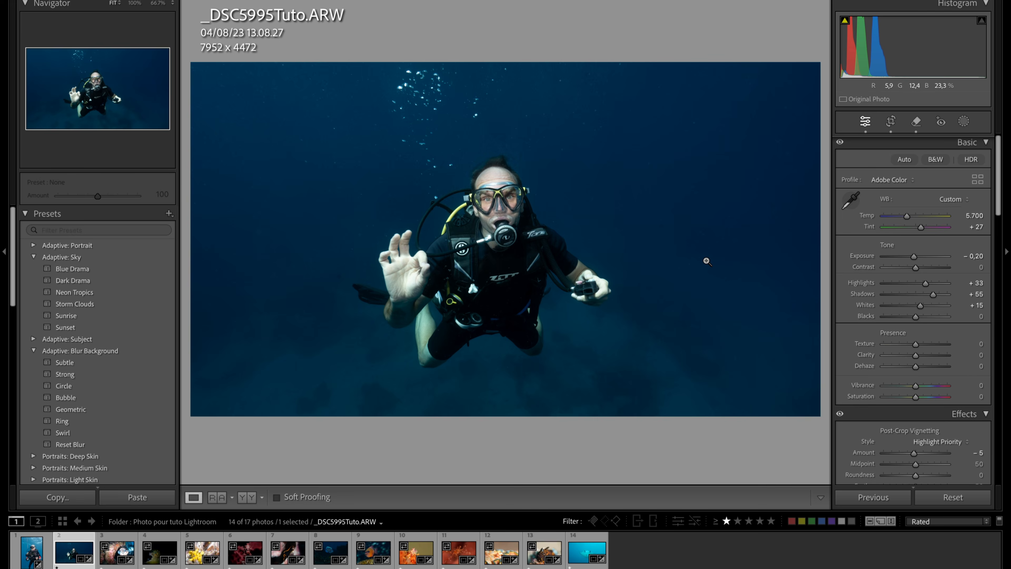
{"action": "key", "text": "y"}
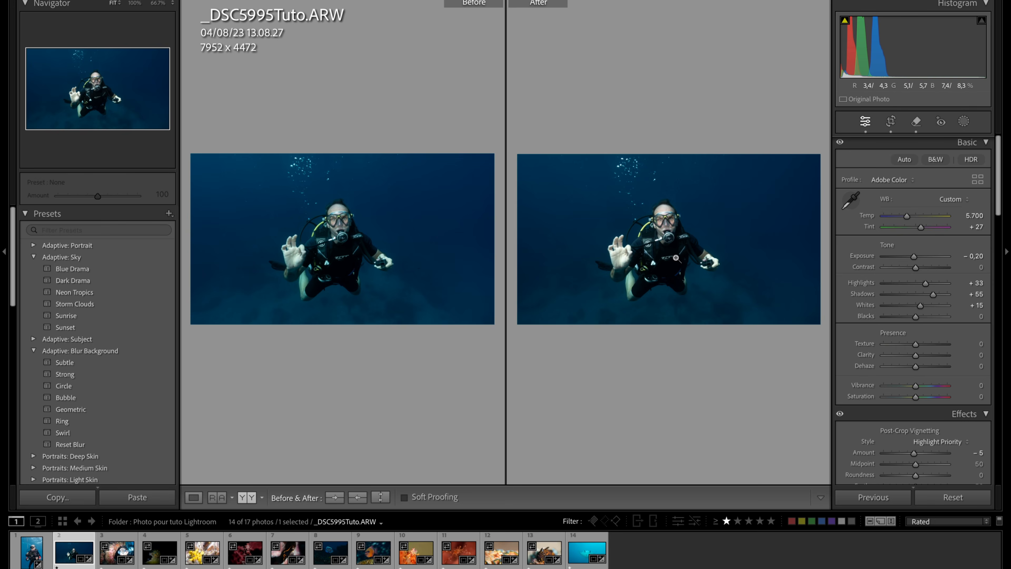
{"action": "left_click", "coordinate": [665, 232]}
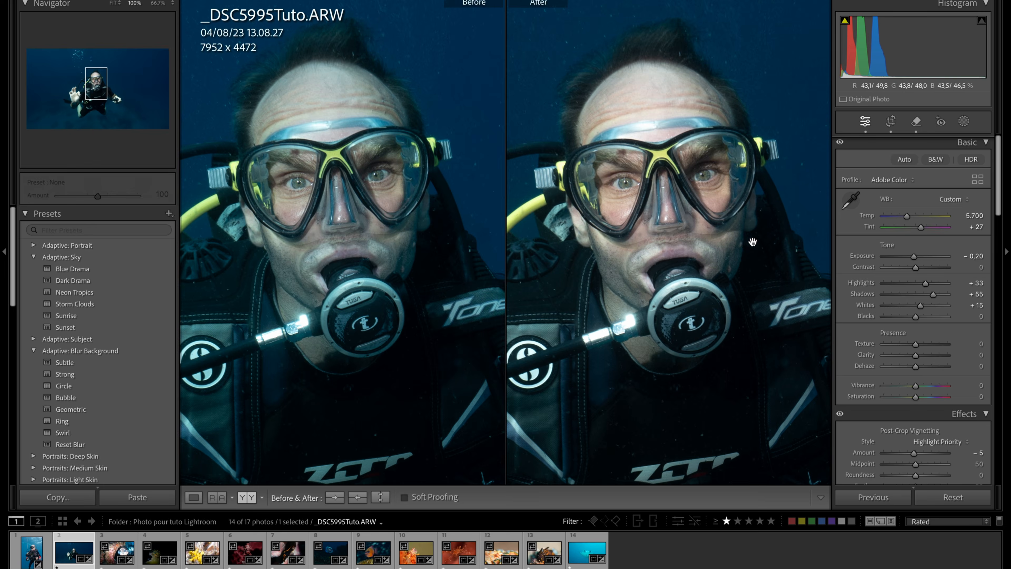
{"action": "left_click", "coordinate": [700, 303]}
{"action": "key", "text": "y"}
- In the next photo, sample white balance from the air tank, refine it to Temp 4.835 and Tint +9, and compare before and after
{"action": "key", "text": "Right"}
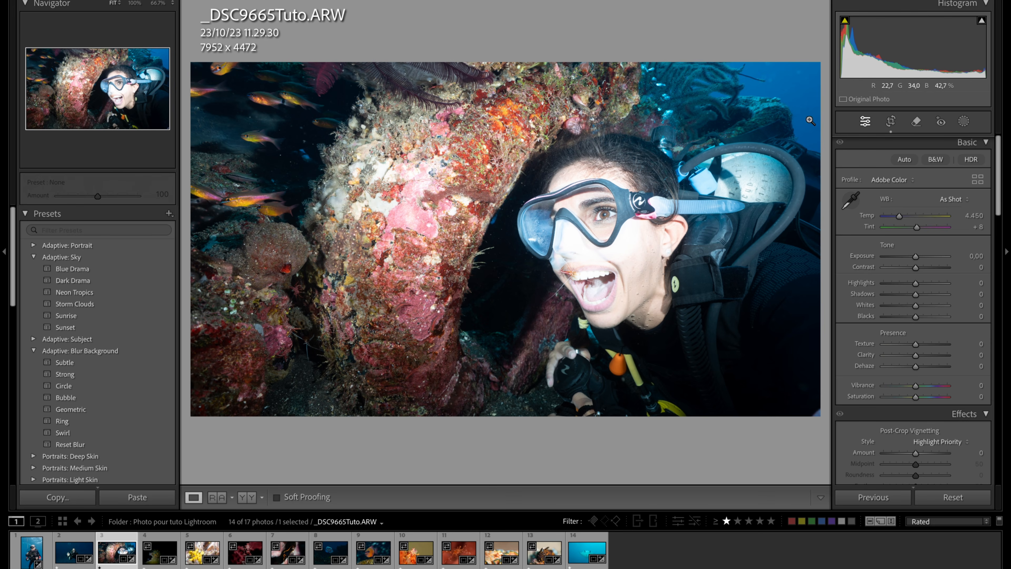
{"action": "left_click", "coordinate": [851, 199]}
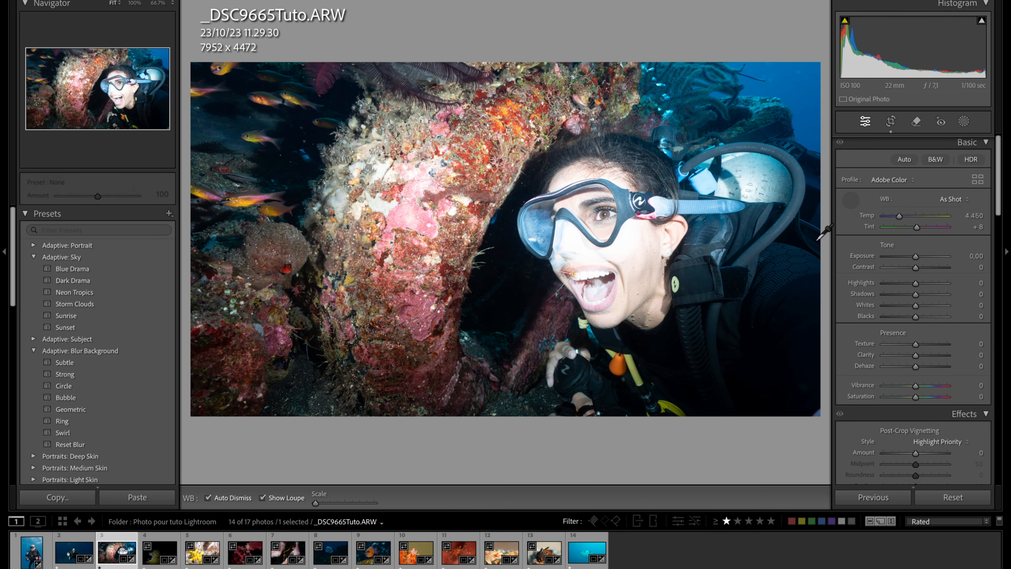
{"action": "left_click", "coordinate": [747, 186]}
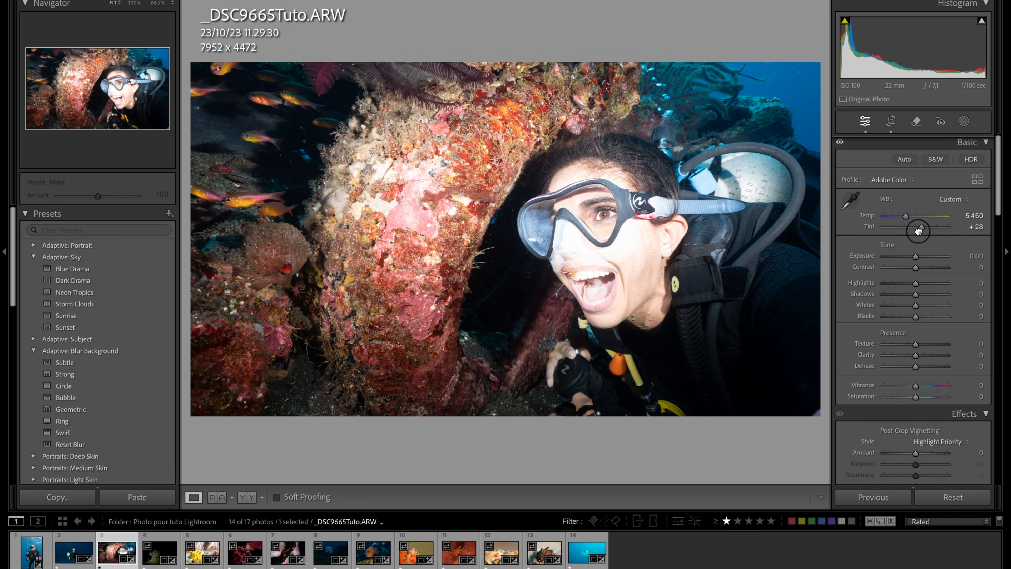
{"action": "left_click_drag", "start_coordinate": [920, 226], "coordinate": [900, 217]}
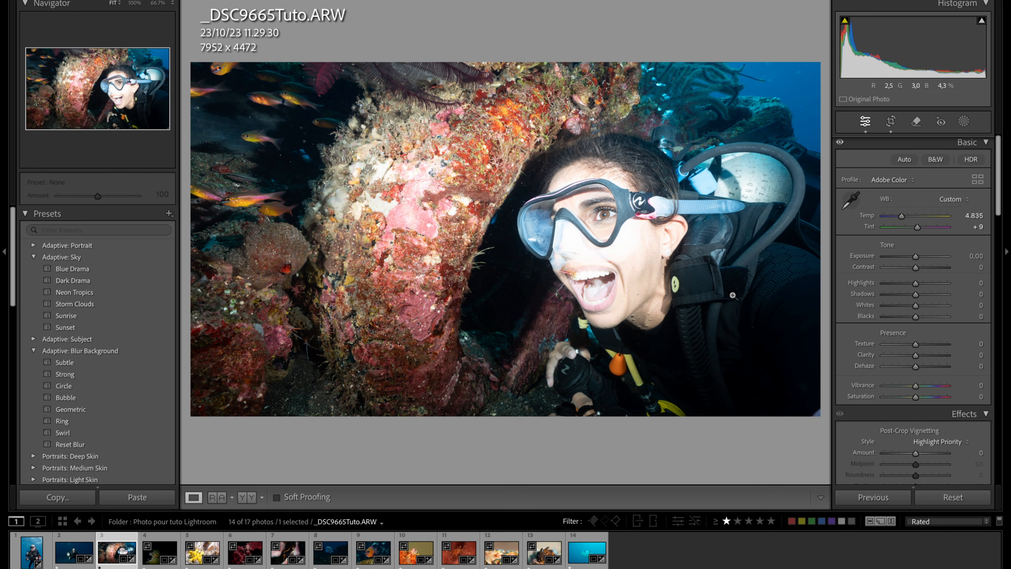
{"action": "key", "text": "y"}
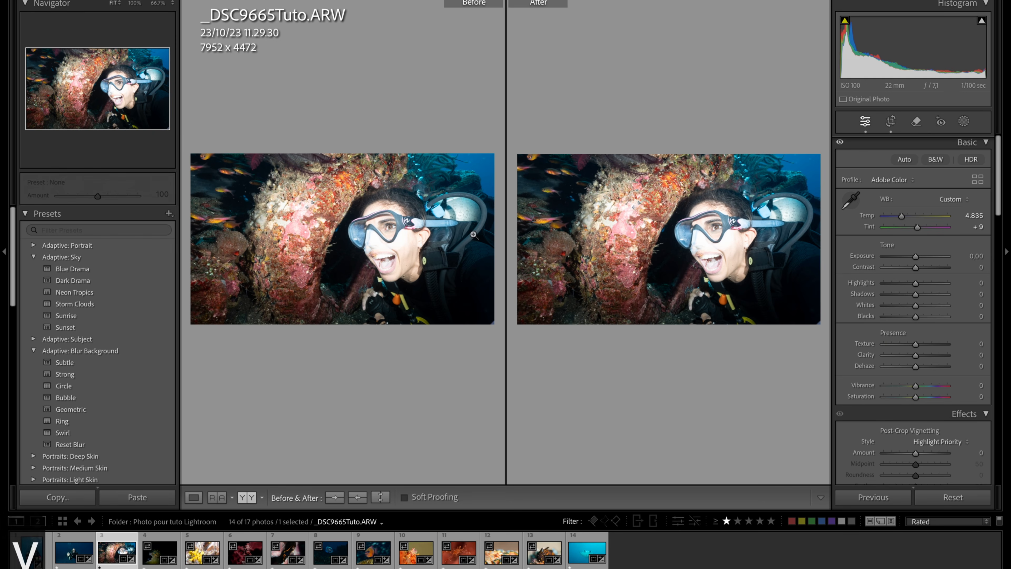
{"action": "key", "text": "y"}
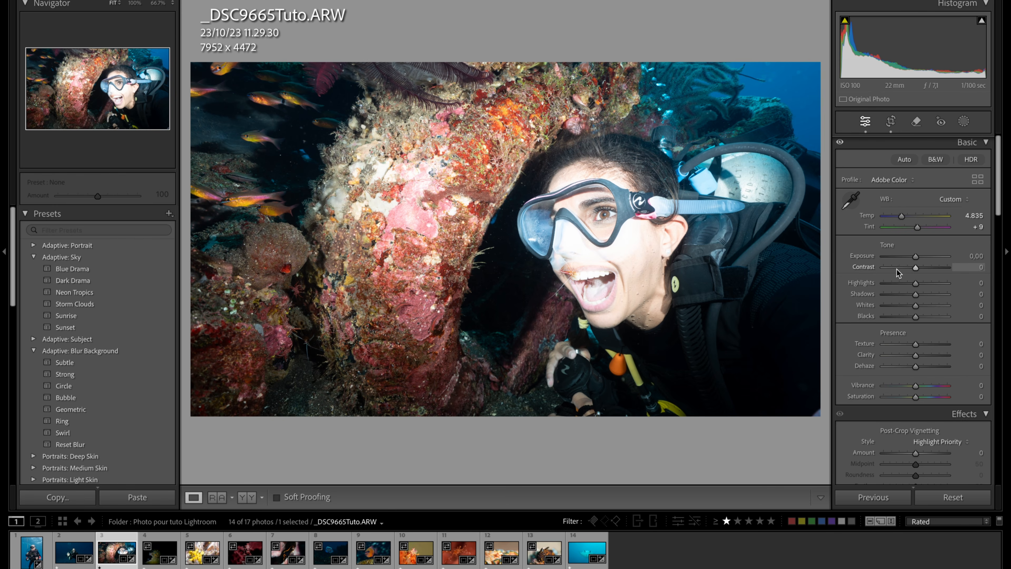
- Try lowering Exposure to -3,50 to darken the overexposed face, and undo the change
{"action": "left_click_drag", "start_coordinate": [915, 257], "coordinate": [893, 257]}
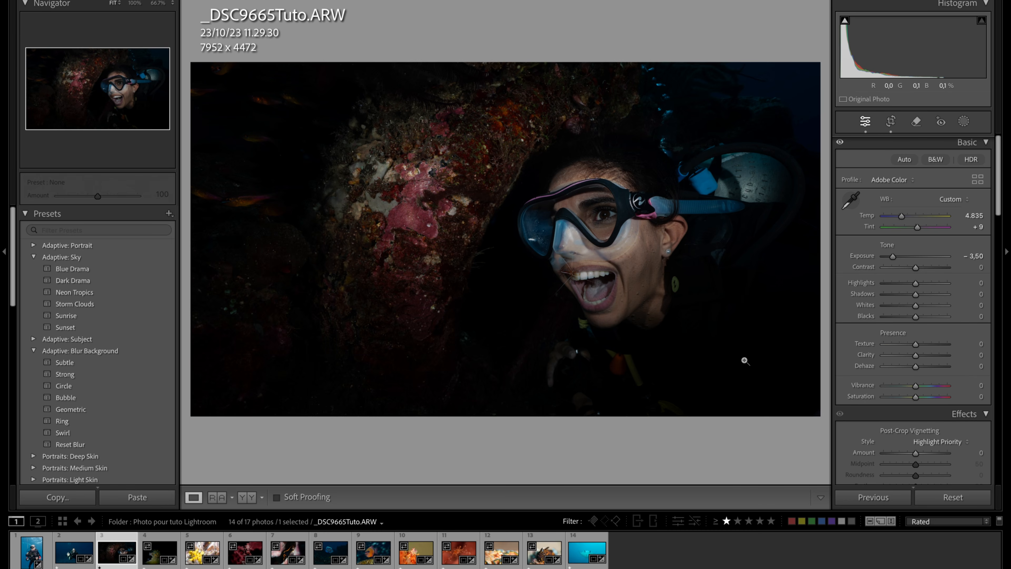
{"action": "key", "text": "super+z"}
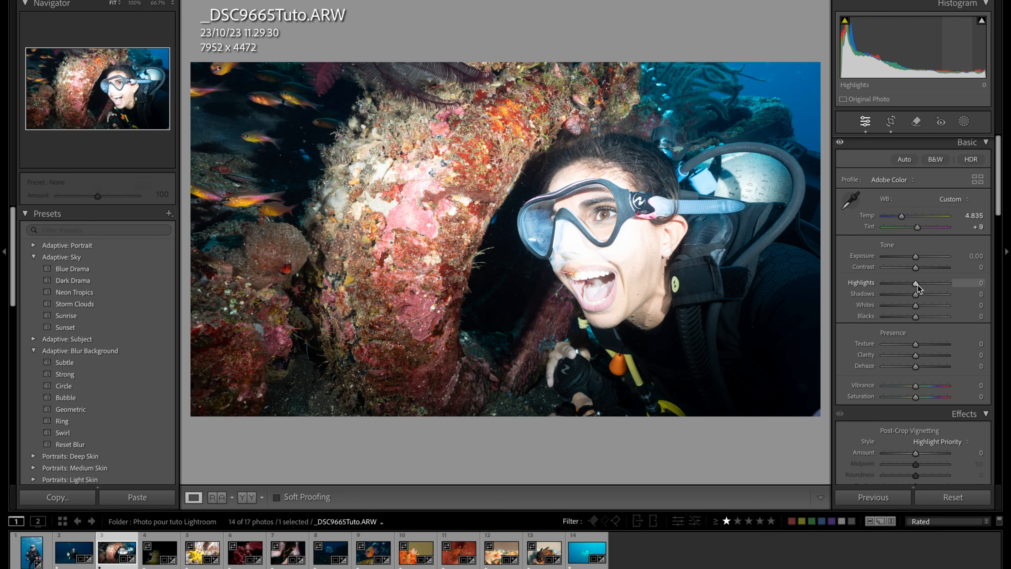
- Try lowering Whites to -100 and Highlights to -81, and compare the diver's face before and after up close
{"action": "left_click_drag", "start_coordinate": [916, 307], "coordinate": [879, 312]}
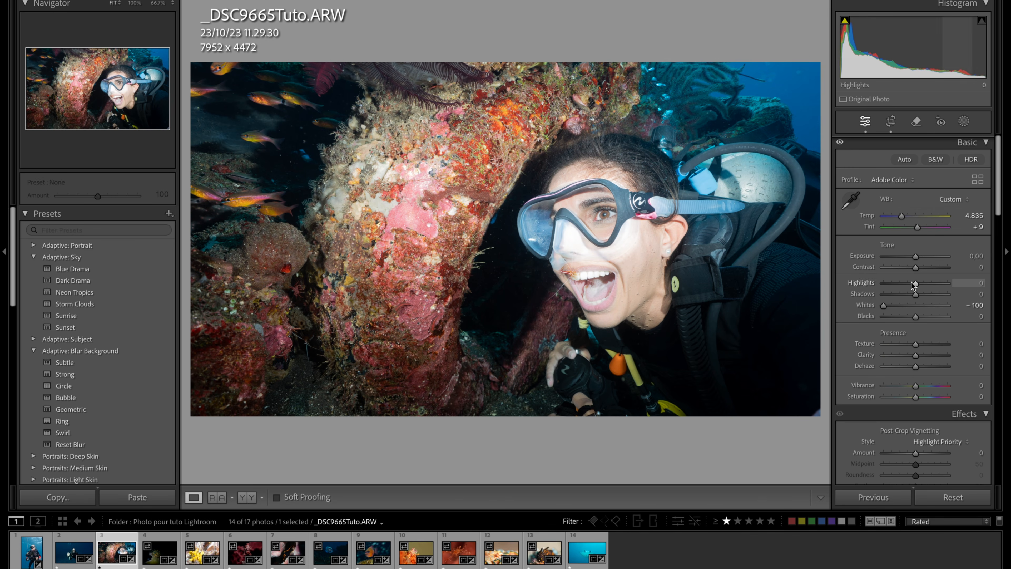
{"action": "left_click_drag", "start_coordinate": [915, 283], "coordinate": [889, 283]}
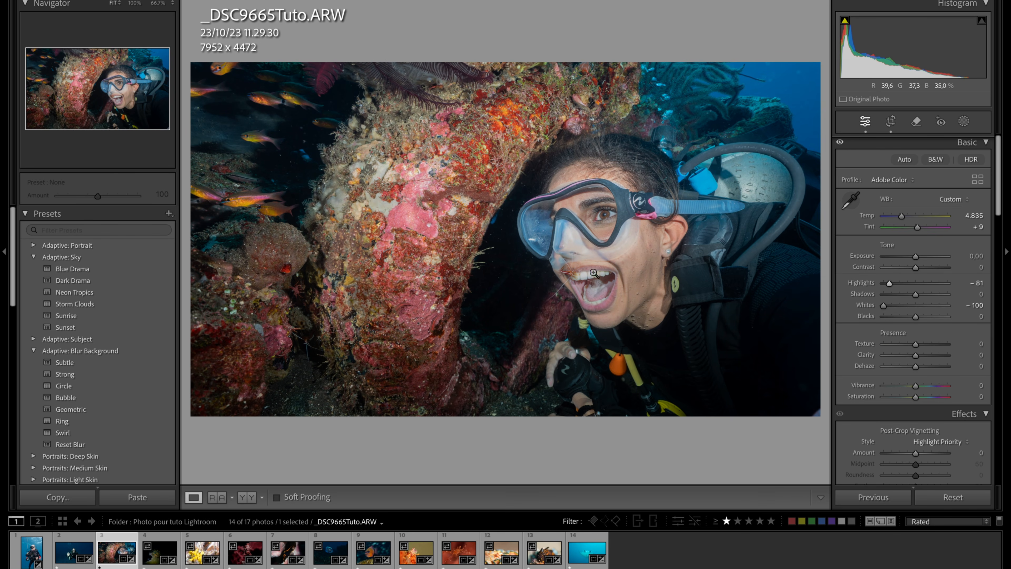
{"action": "left_click", "coordinate": [575, 243]}
{"action": "left_click", "coordinate": [574, 246]}
{"action": "key", "text": "y"}
{"action": "left_click", "coordinate": [713, 261]}
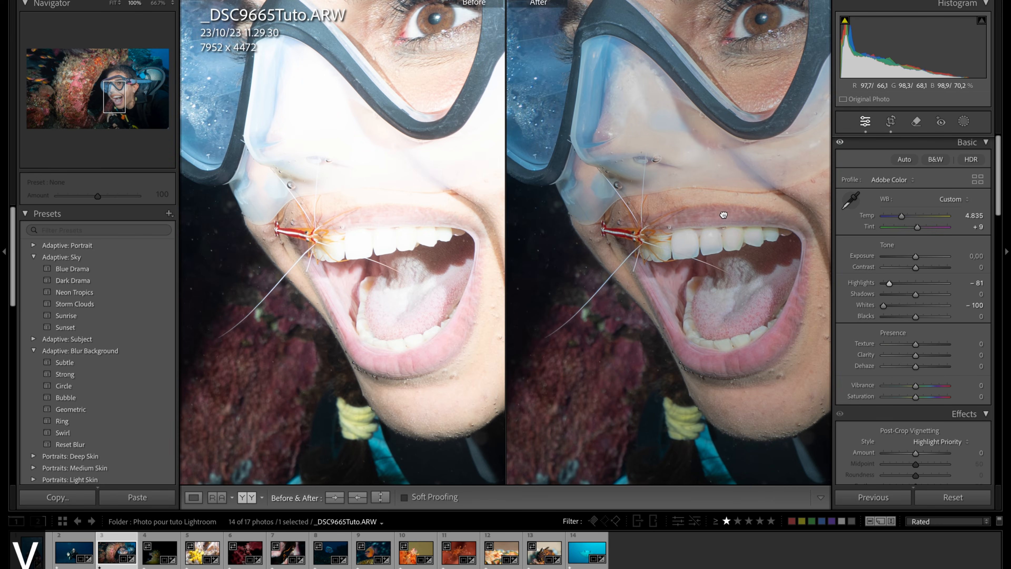
{"action": "left_click_drag", "start_coordinate": [723, 215], "coordinate": [609, 331]}
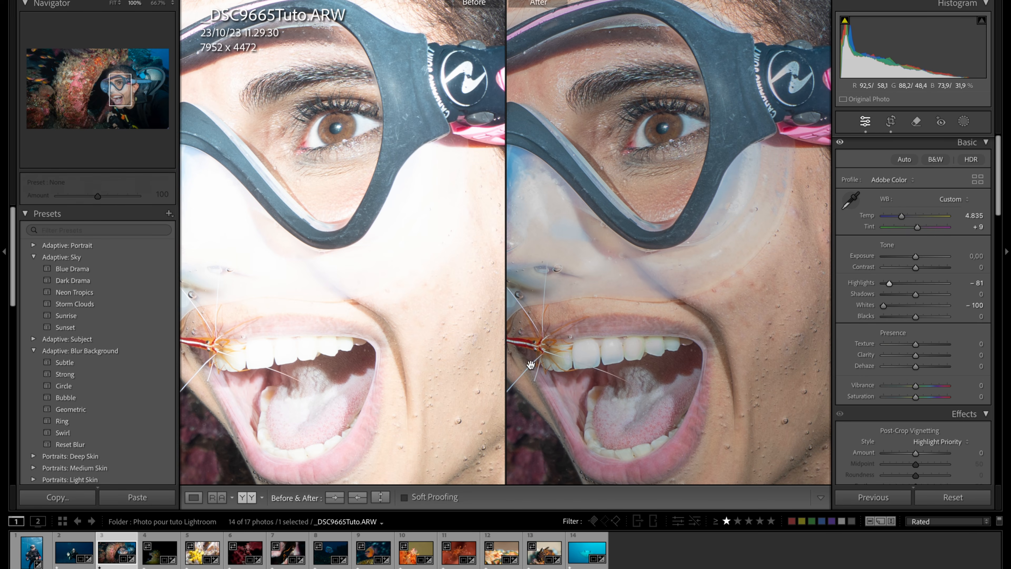
{"action": "left_click", "coordinate": [703, 311]}
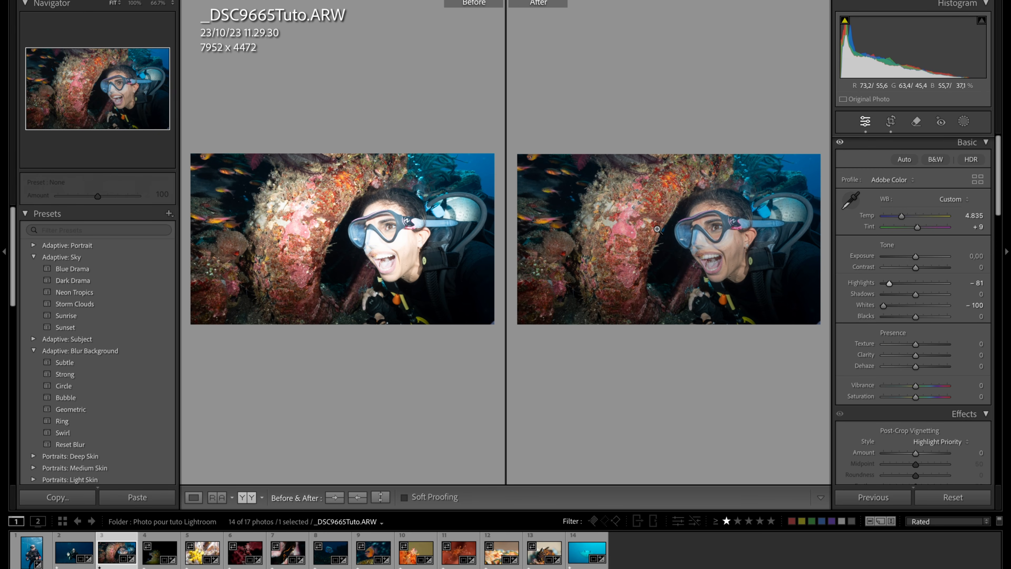
{"action": "key", "text": "y"}
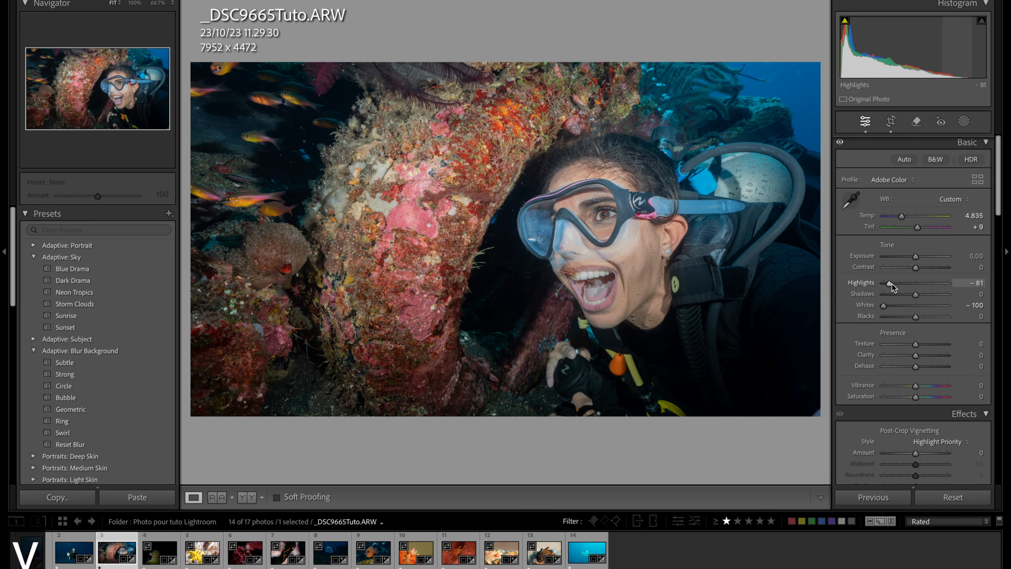
- Set Highlights to -46, check the diver's face, and set the post-crop vignetting Amount to -22
{"action": "left_click_drag", "start_coordinate": [890, 283], "coordinate": [900, 282]}
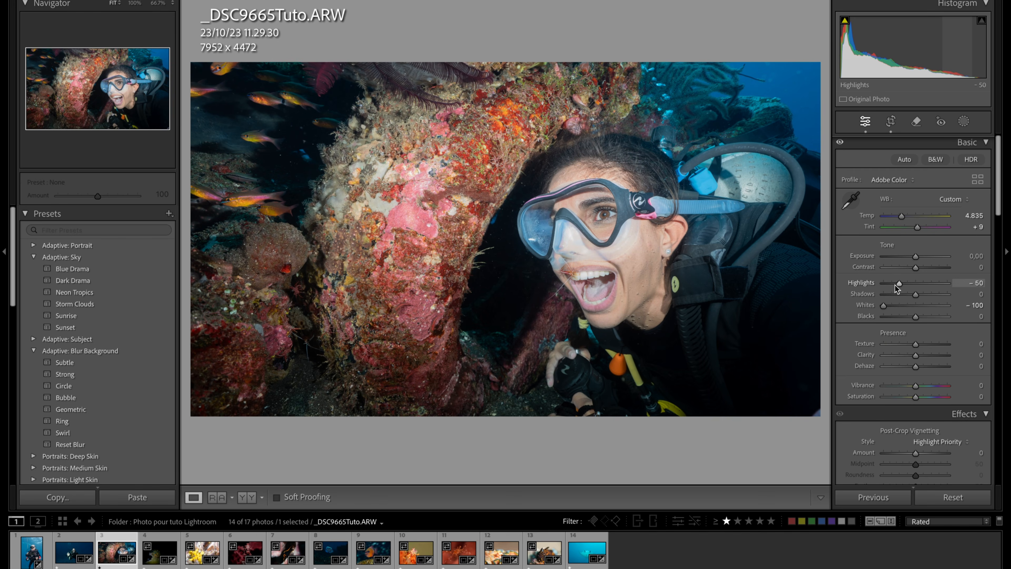
{"action": "left_click_drag", "start_coordinate": [899, 285], "coordinate": [900, 285]}
{"action": "left_click", "coordinate": [596, 253]}
{"action": "left_click", "coordinate": [596, 253]}
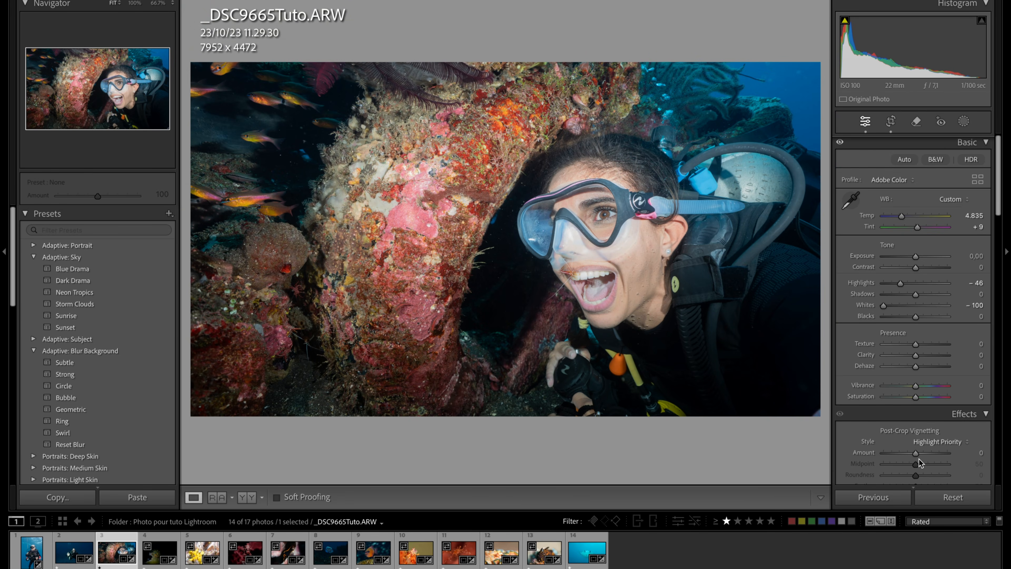
{"action": "left_click_drag", "start_coordinate": [916, 453], "coordinate": [908, 454]}
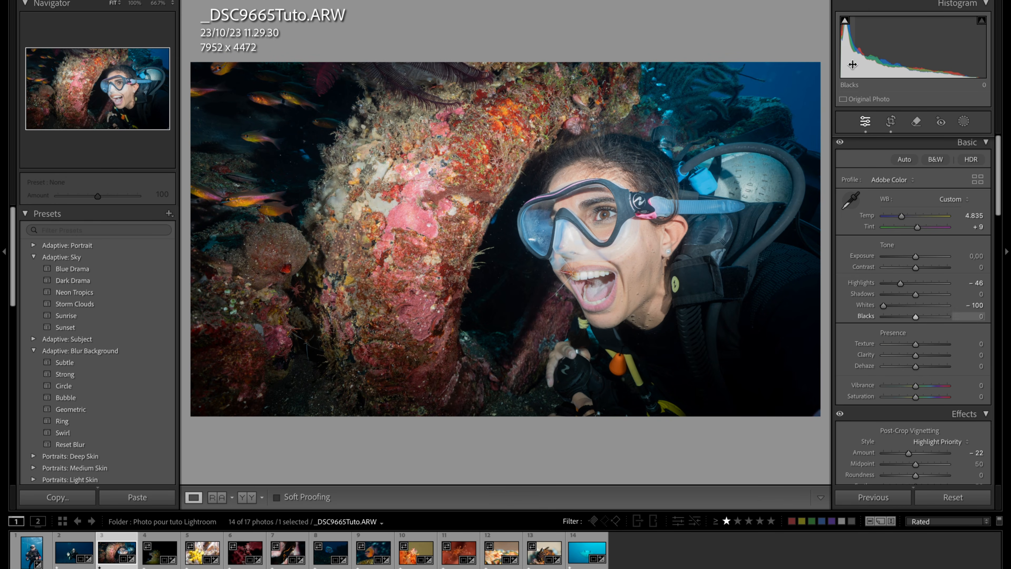
- Turn on the shadow and highlight clipping overlays, and reset Blacks after trying a slight adjustment
{"action": "left_click", "coordinate": [845, 22]}
{"action": "mouse_move", "coordinate": [916, 319]}
{"action": "left_mouse_down"}
{"action": "mouse_move", "coordinate": [889, 320]}
{"action": "mouse_move", "coordinate": [917, 317]}
{"action": "left_mouse_up"}
{"action": "double_click", "coordinate": [861, 318]}
{"action": "left_click", "coordinate": [982, 21]}
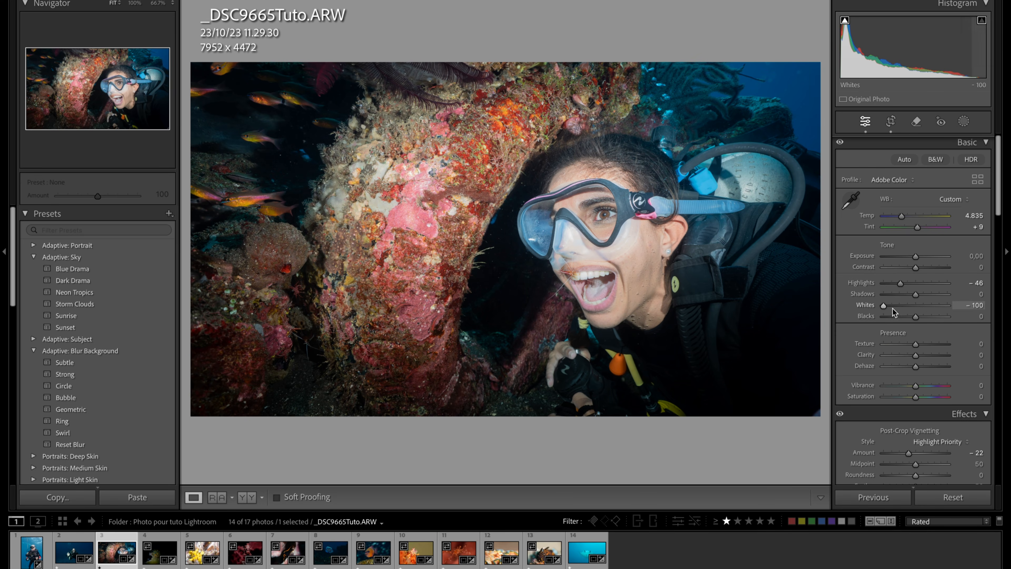
- Try raising Whites to +5, check the diver's face up close, and settle Whites at -33
{"action": "left_click_drag", "start_coordinate": [884, 307], "coordinate": [918, 302]}
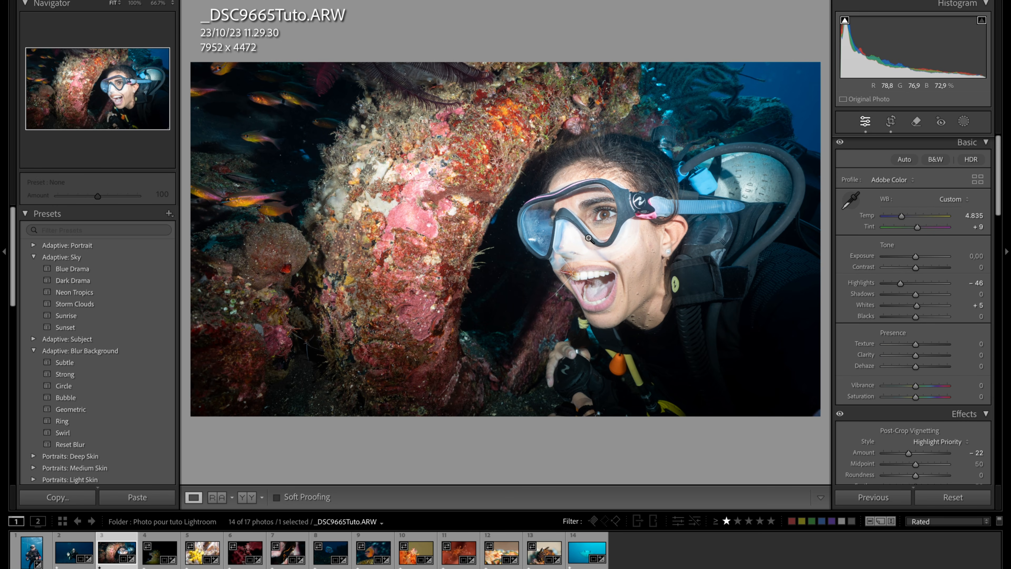
{"action": "left_click", "coordinate": [579, 256]}
{"action": "left_click", "coordinate": [637, 273]}
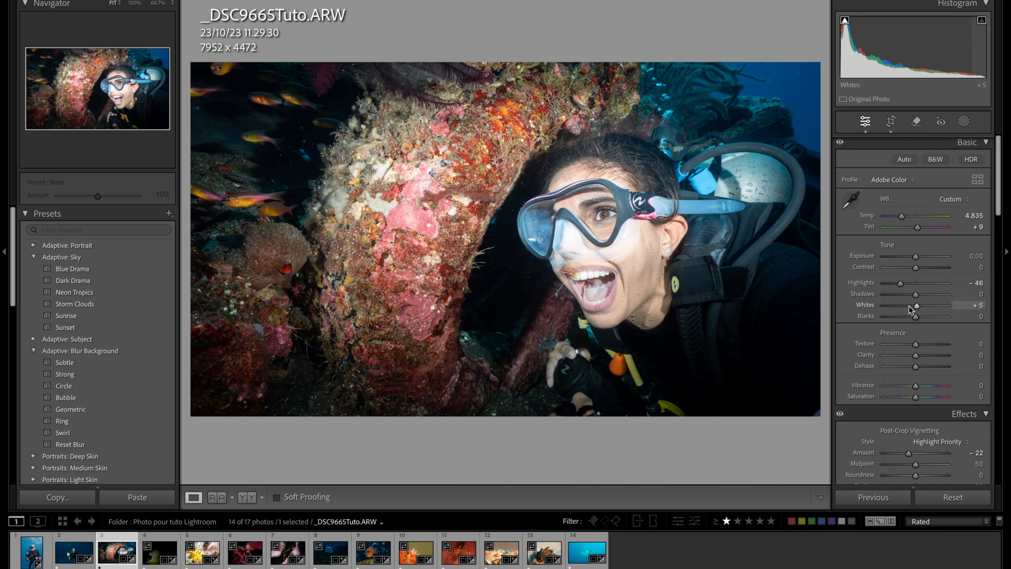
{"action": "mouse_move", "coordinate": [917, 308]}
{"action": "left_mouse_down"}
{"action": "mouse_move", "coordinate": [882, 309]}
{"action": "mouse_move", "coordinate": [908, 312]}
{"action": "left_mouse_up"}
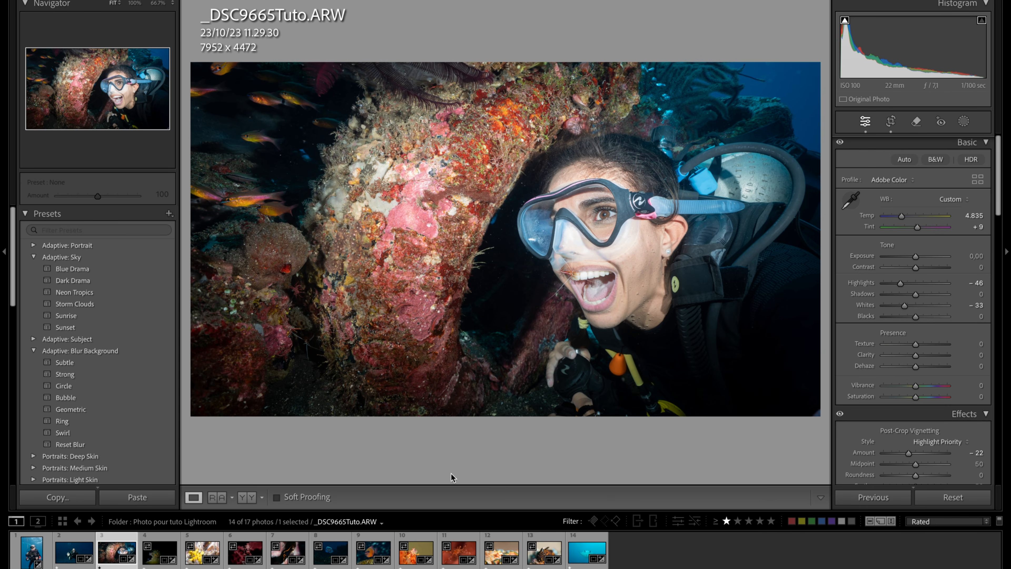
- Go to the next photo and examine the yellow-and-blue sea slug up close
{"action": "key", "text": "Right"}
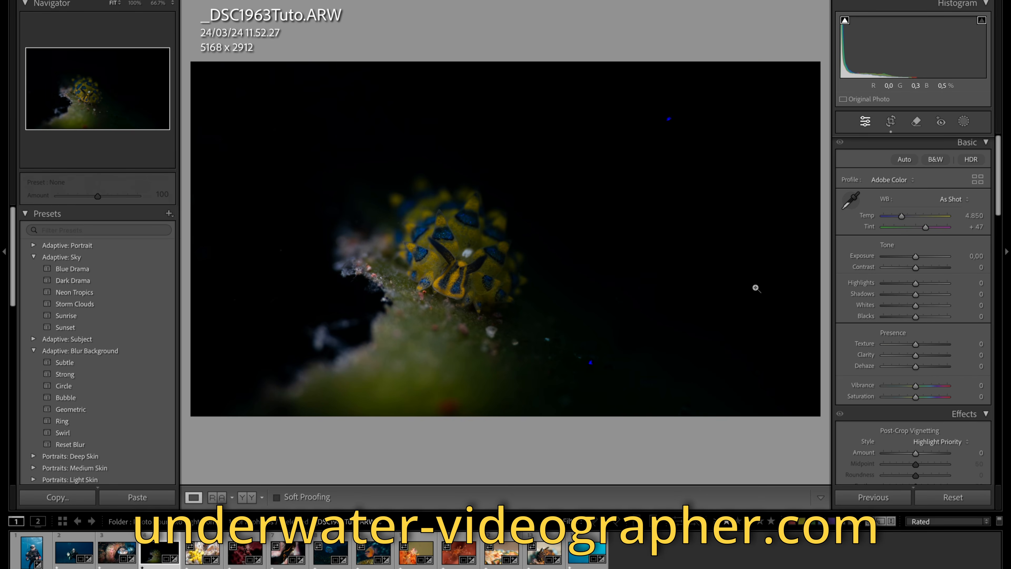
{"action": "left_click", "coordinate": [460, 267]}
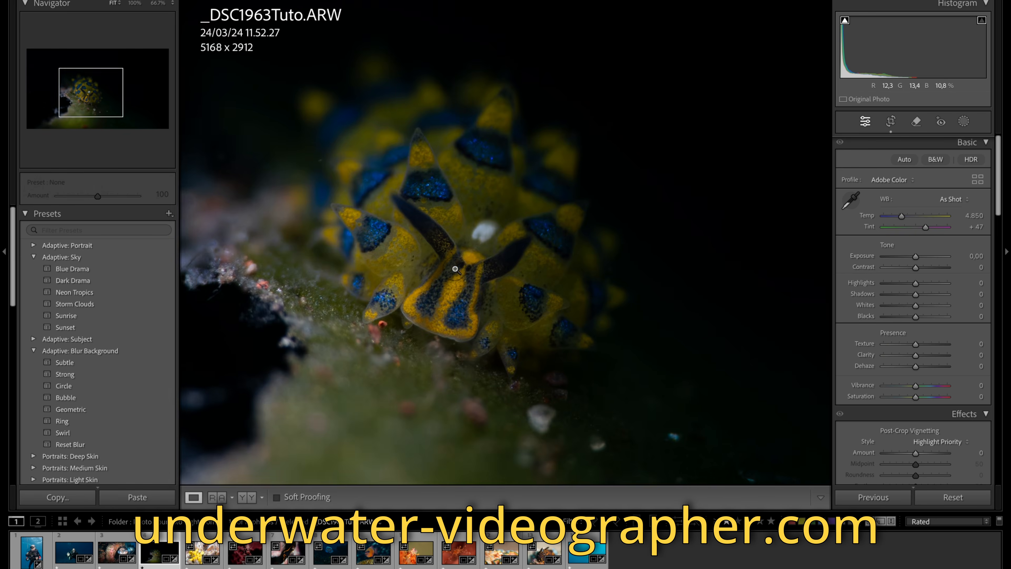
{"action": "left_click", "coordinate": [455, 267]}
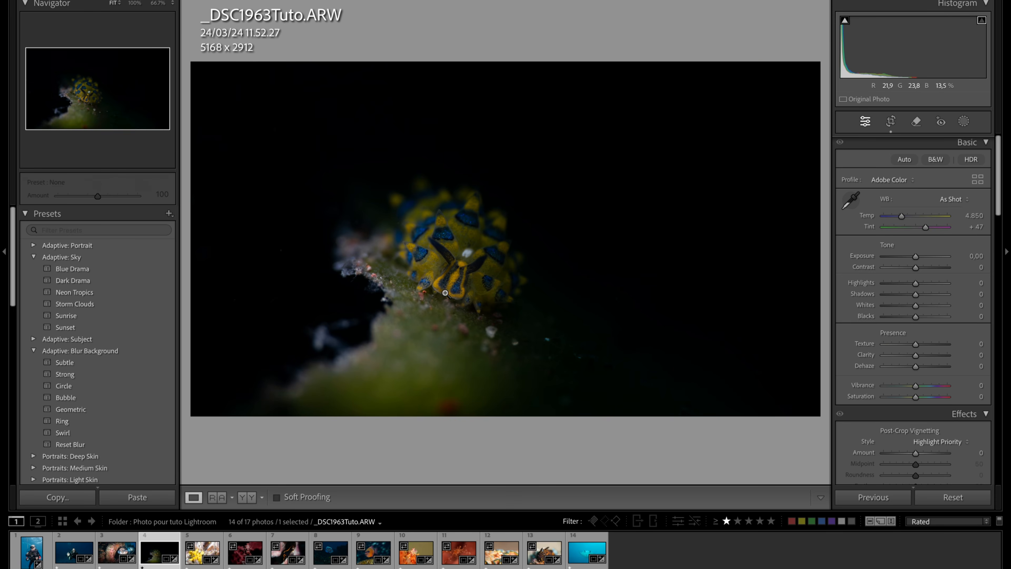
{"action": "left_click", "coordinate": [456, 275]}
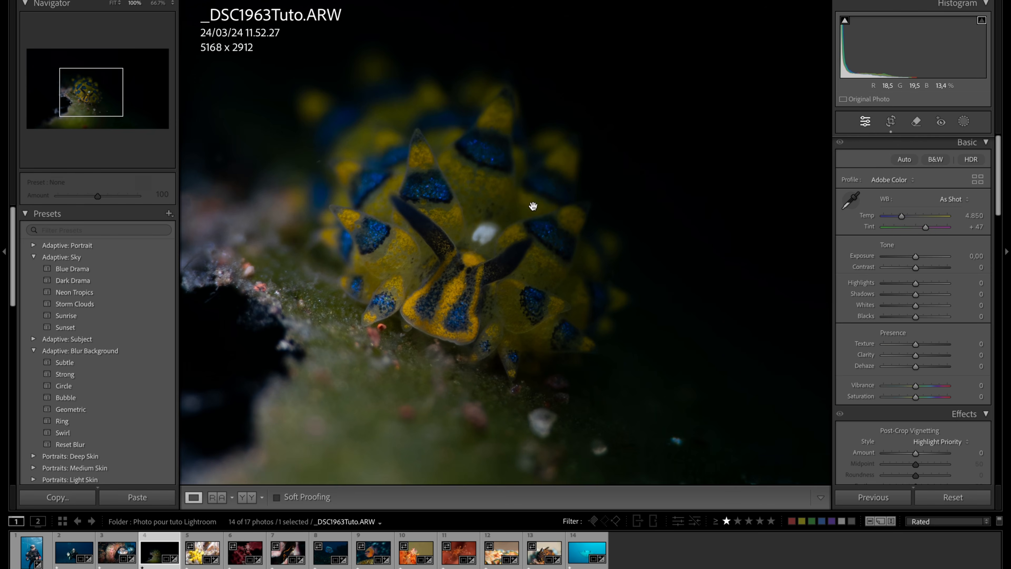
- Try sampling white balance from the black background, inspect the sea slug up close, and undo the change
{"action": "left_click", "coordinate": [851, 200]}
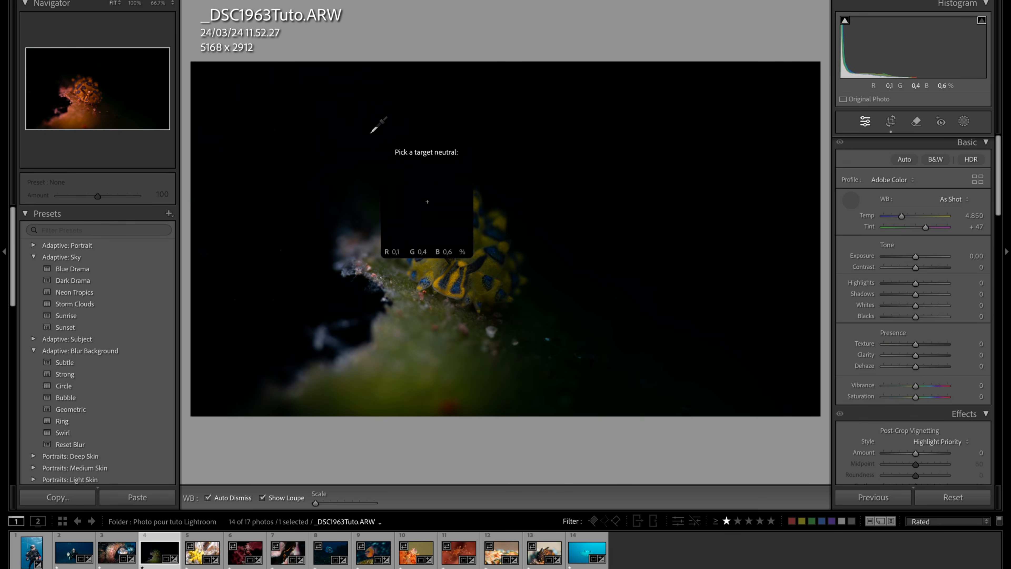
{"action": "left_click", "coordinate": [633, 155]}
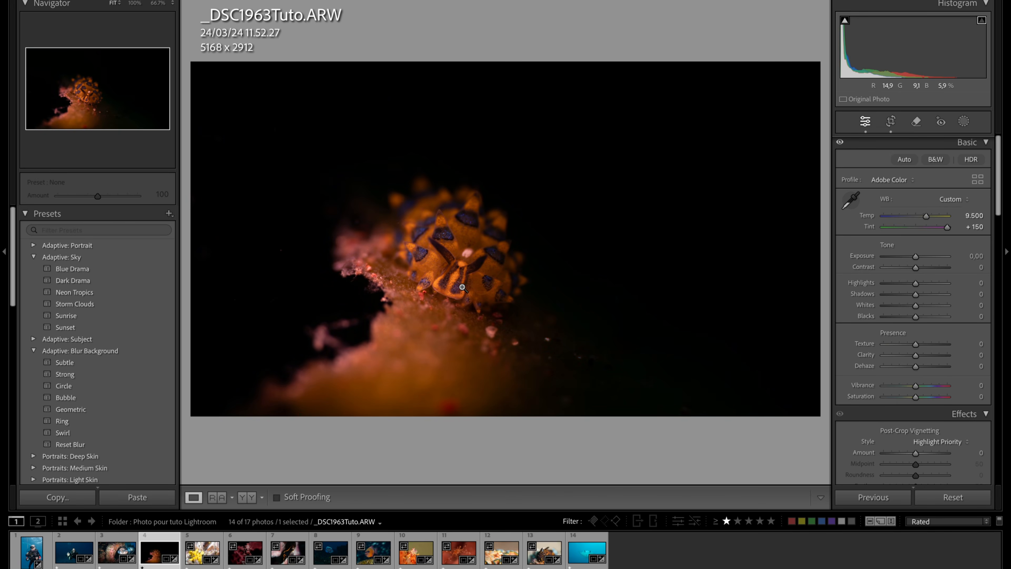
{"action": "key", "text": "z"}
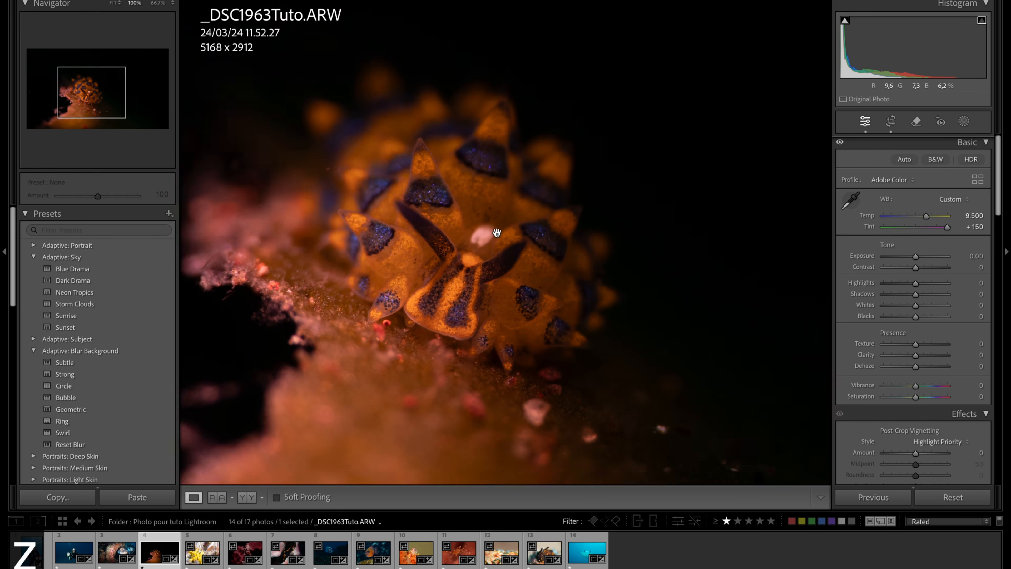
{"action": "key", "text": "super+z"}
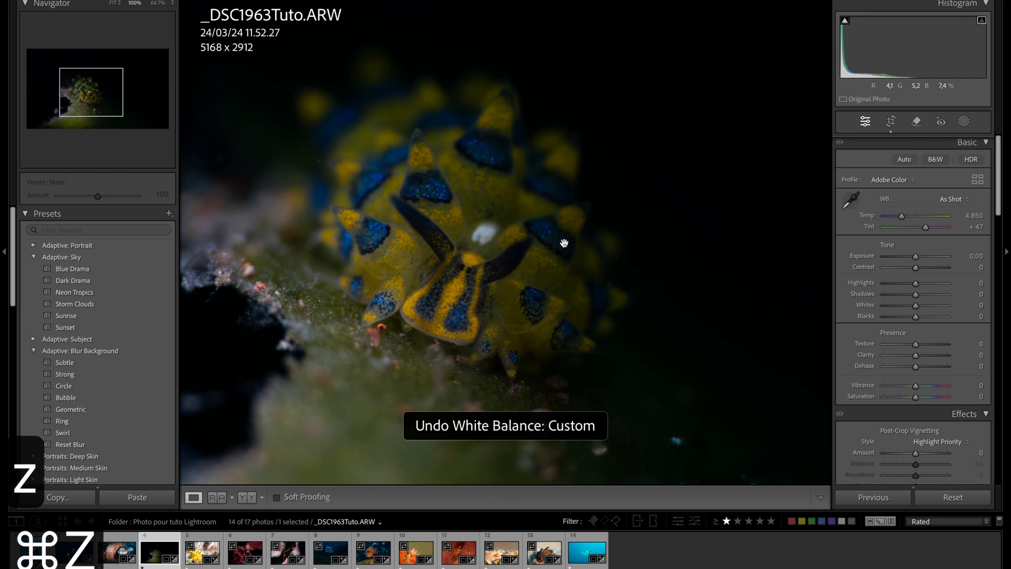
- Try sampling white balance from the blurred green foreground, view the whole photo, and undo the change
{"action": "left_click", "coordinate": [850, 200]}
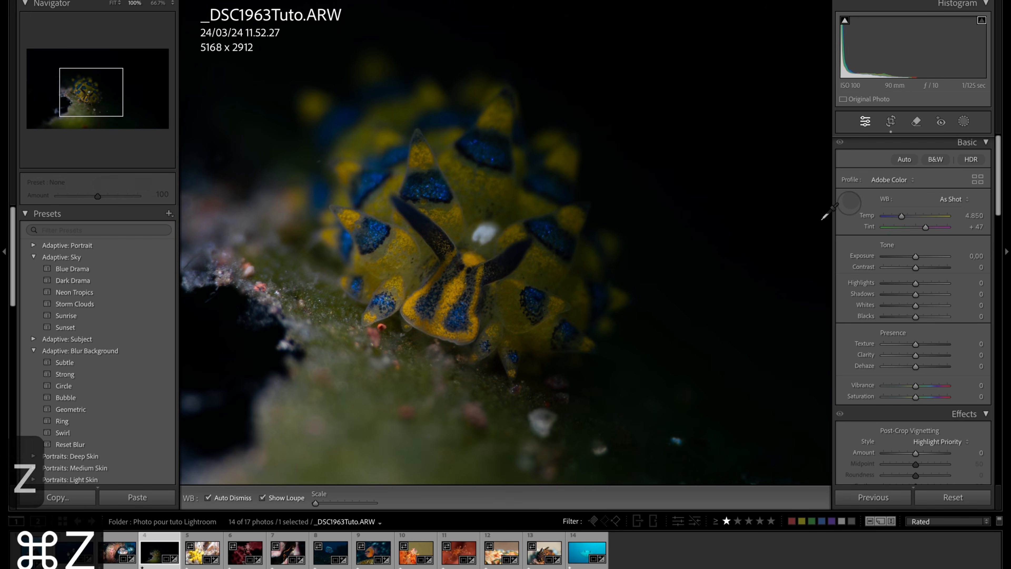
{"action": "left_click", "coordinate": [423, 423]}
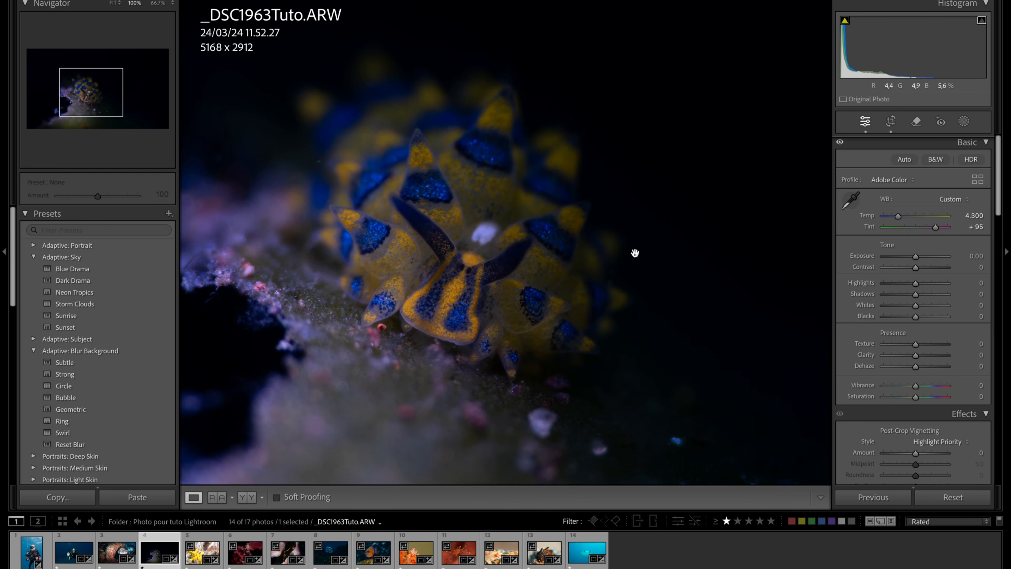
{"action": "left_click", "coordinate": [678, 243]}
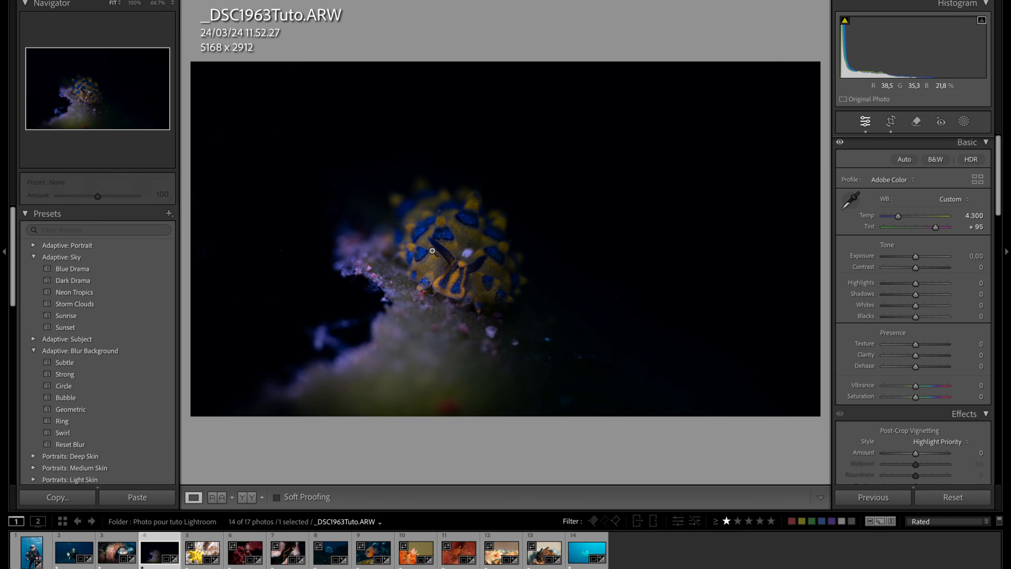
{"action": "key", "text": "super+z"}
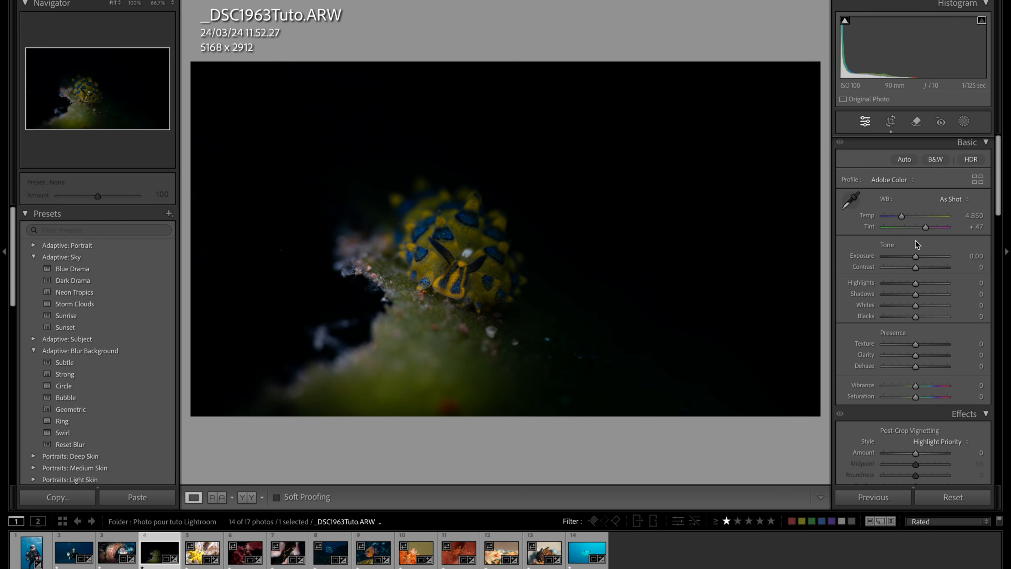
- Set the white balance manually to Temp 5.440 and Tint +62, and check the sea slug's colours up close
{"action": "left_click_drag", "start_coordinate": [901, 218], "coordinate": [905, 217]}
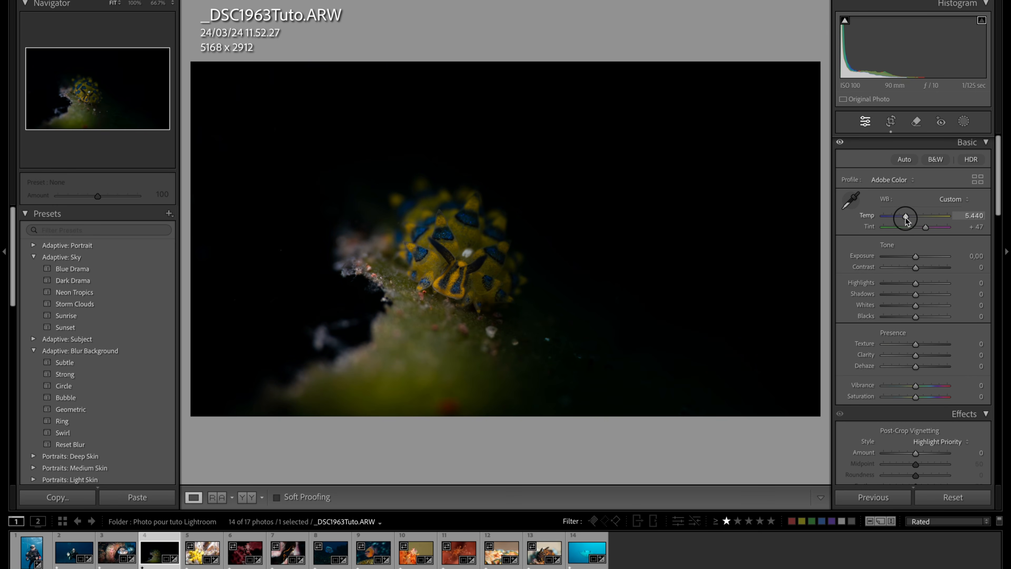
{"action": "left_click", "coordinate": [929, 229]}
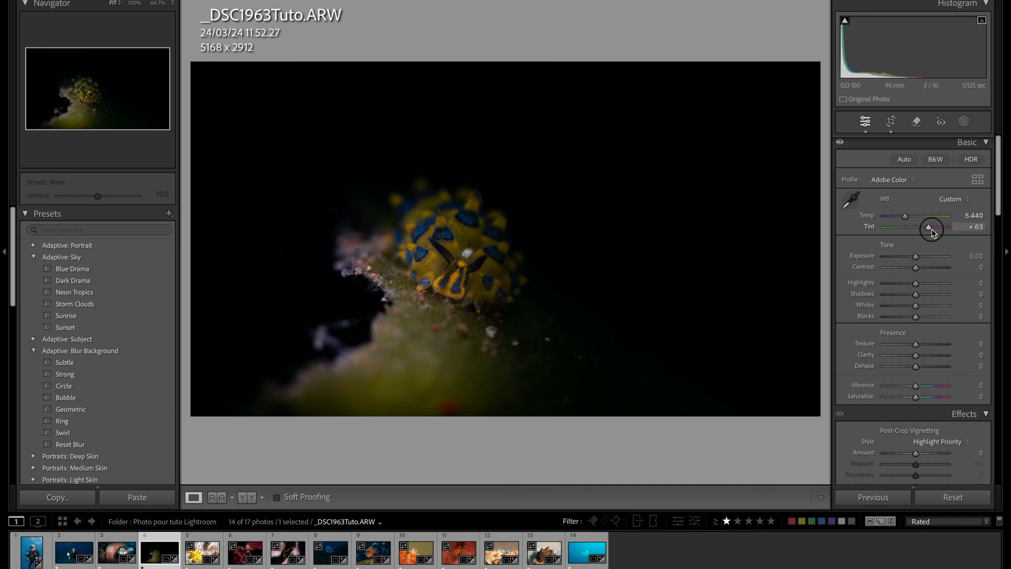
{"action": "left_click_drag", "start_coordinate": [934, 228], "coordinate": [932, 229]}
{"action": "left_click", "coordinate": [440, 285]}
{"action": "left_click", "coordinate": [456, 306]}
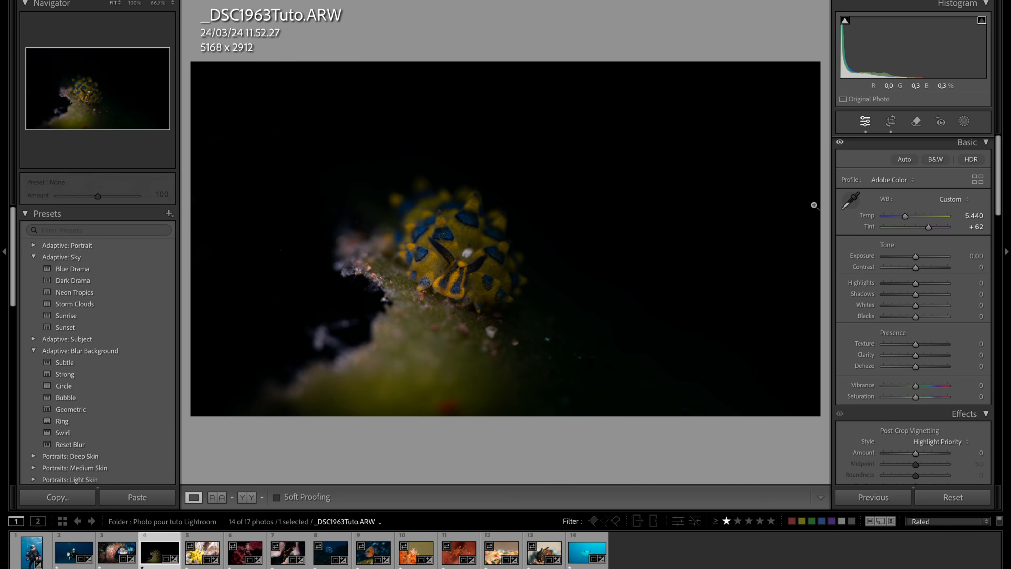
{"action": "left_click", "coordinate": [501, 245]}
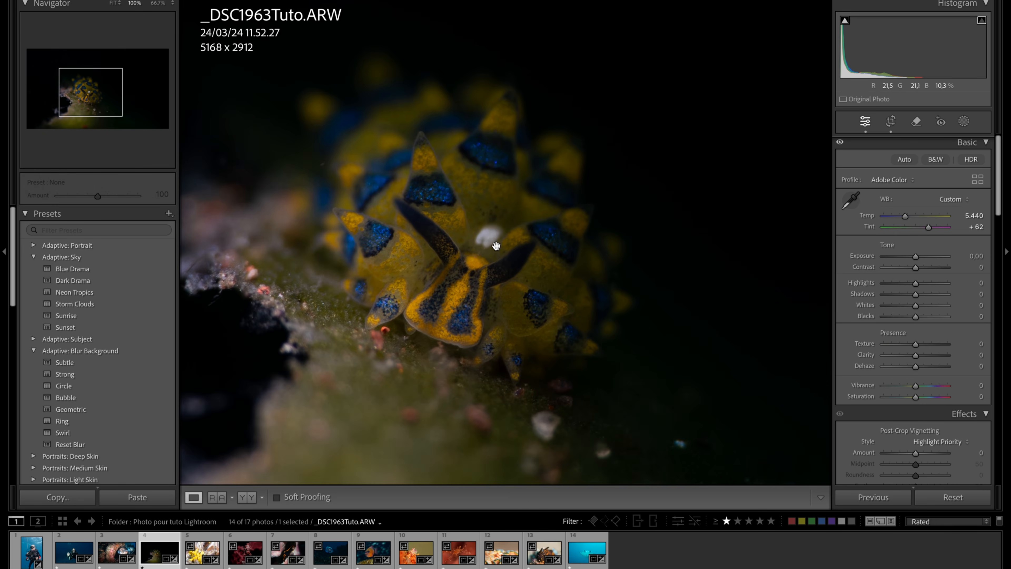
{"action": "left_click", "coordinate": [498, 257]}
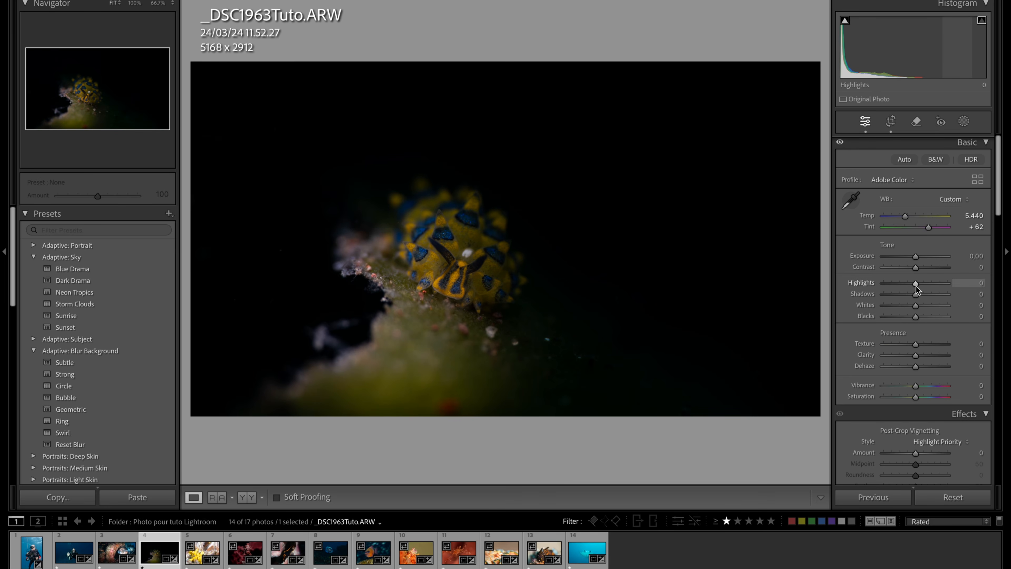
- Raise Highlights to +19 and Whites to +30, and reset Exposure after trying it at +5,00
{"action": "left_click_drag", "start_coordinate": [916, 285], "coordinate": [920, 286]}
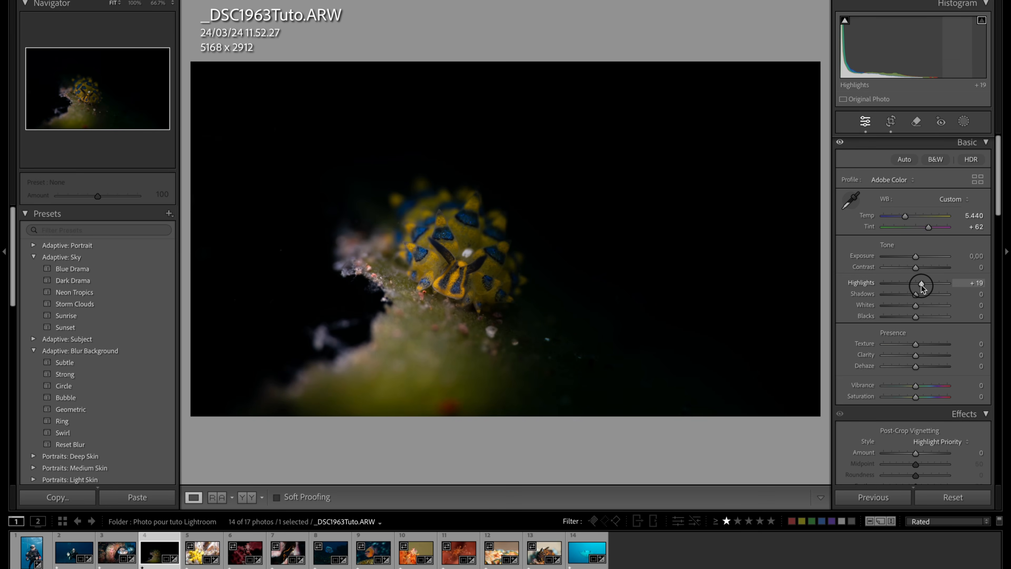
{"action": "left_click_drag", "start_coordinate": [916, 306], "coordinate": [925, 306]}
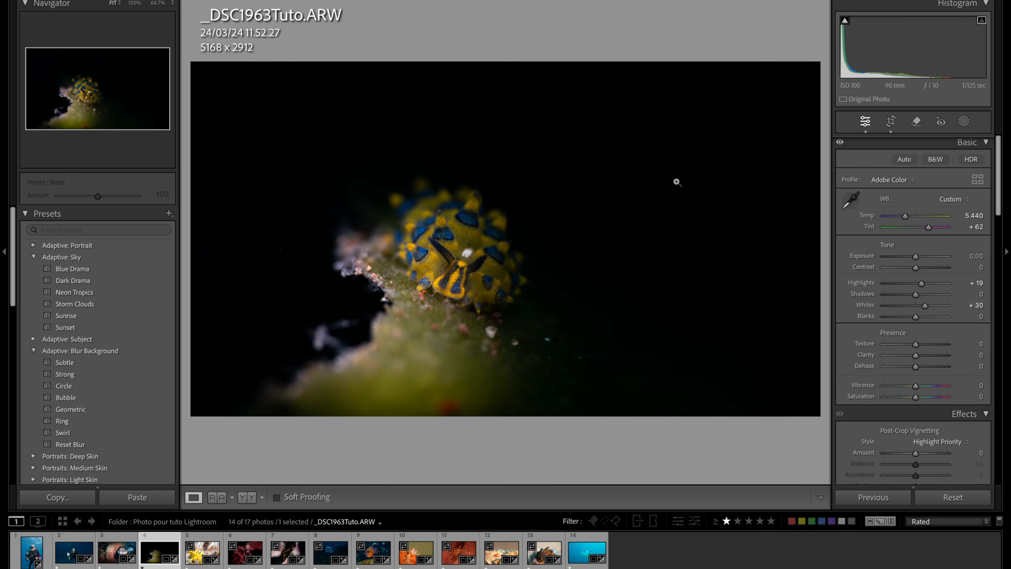
{"action": "left_click_drag", "start_coordinate": [915, 257], "coordinate": [950, 257]}
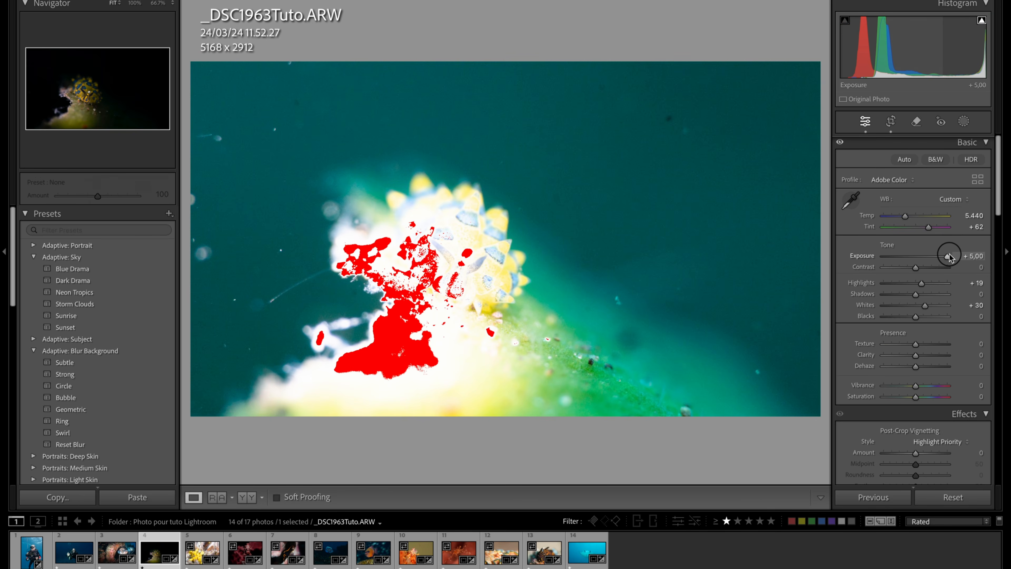
{"action": "double_click", "coordinate": [949, 257]}
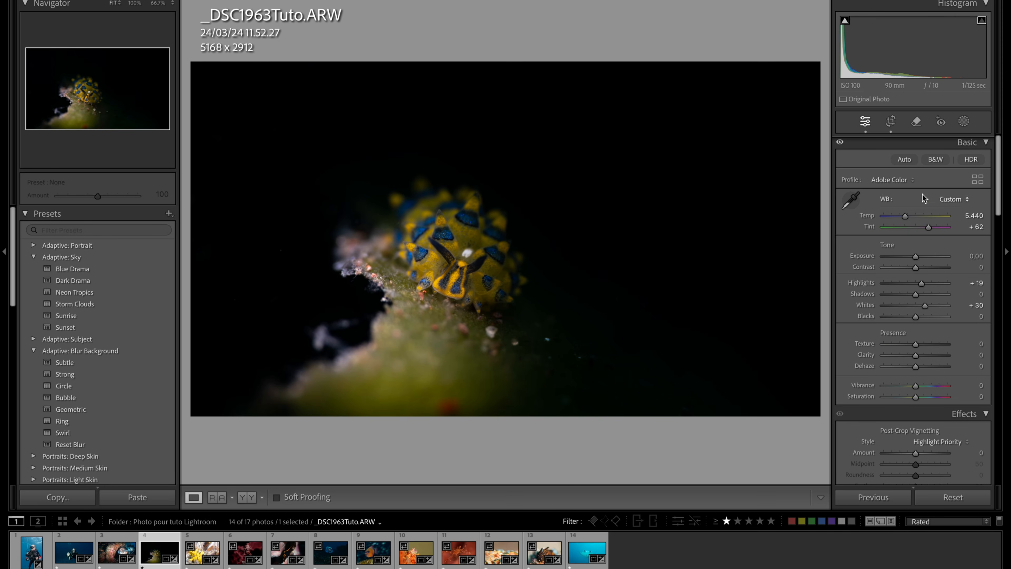
- Crop the photo to 3803 x 2143 with the sea slug off-centre, and set the post-crop vignetting Amount to −59
{"action": "left_click", "coordinate": [891, 125]}
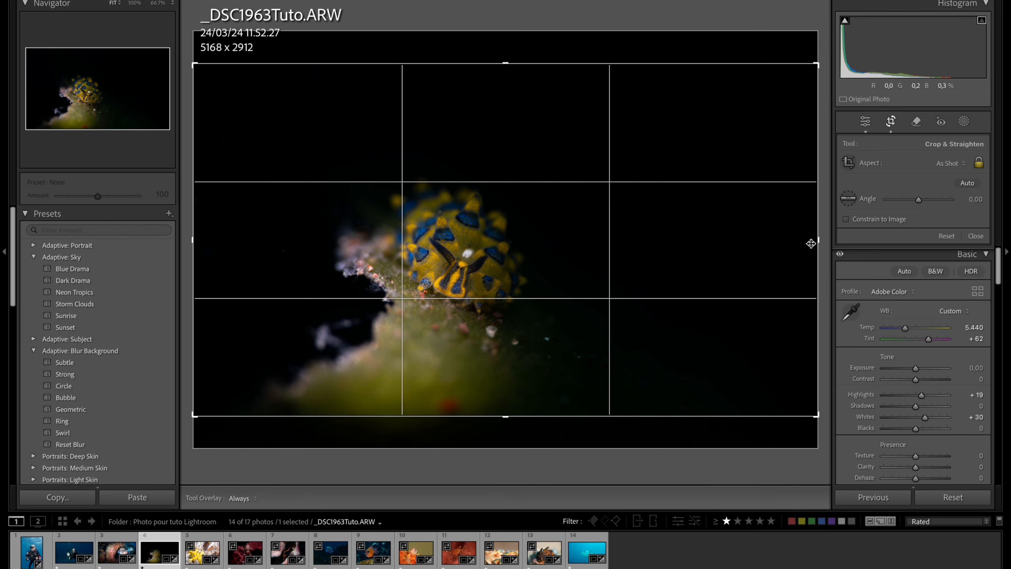
{"action": "left_click_drag", "start_coordinate": [815, 245], "coordinate": [732, 257]}
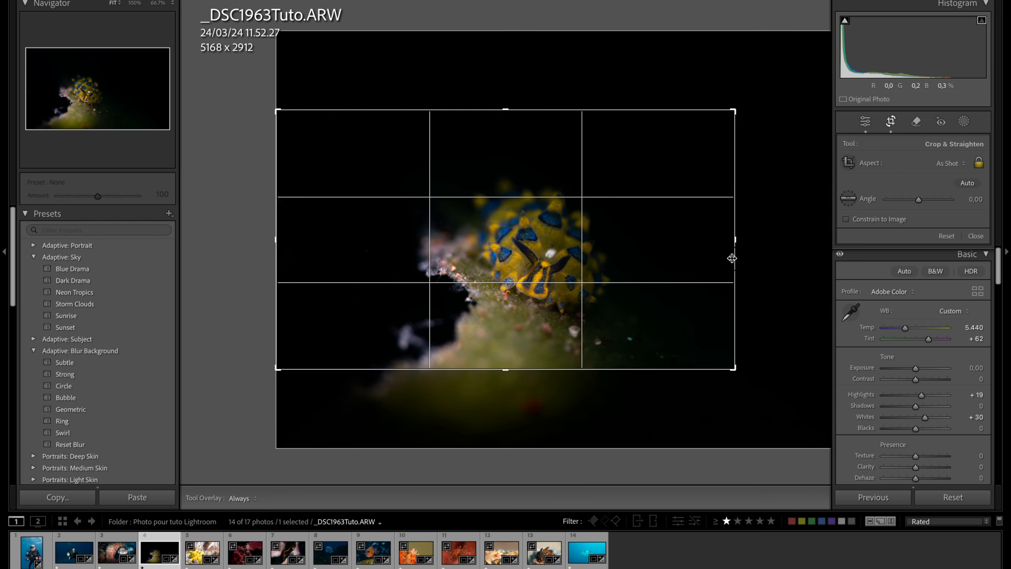
{"action": "left_click", "coordinate": [891, 129]}
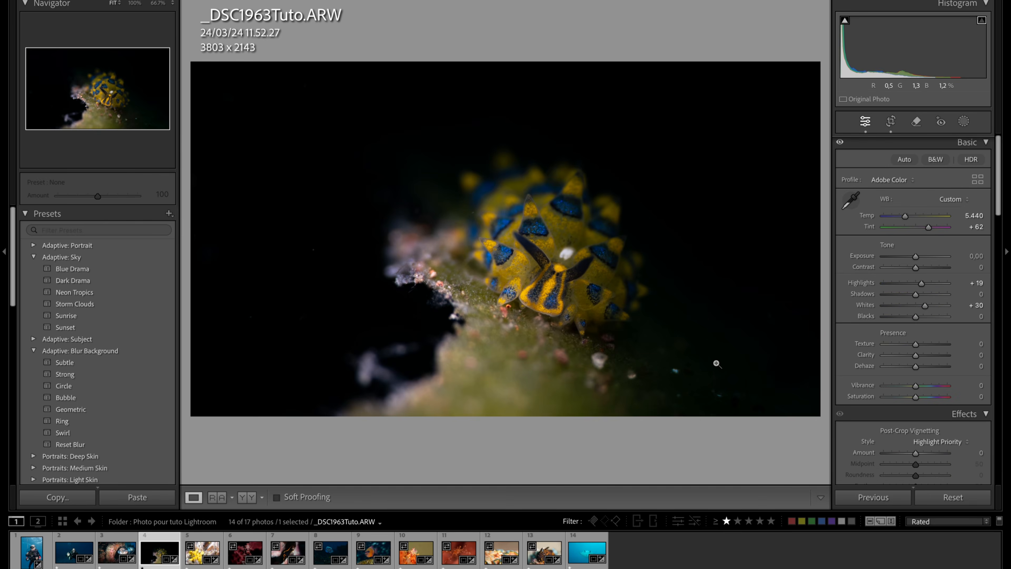
{"action": "left_click", "coordinate": [529, 271]}
{"action": "left_click", "coordinate": [529, 271]}
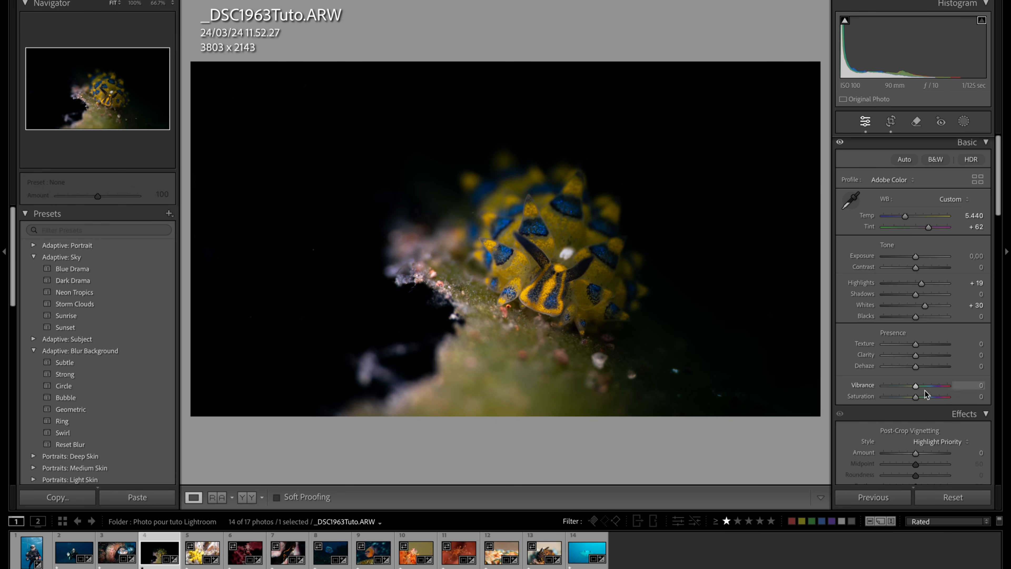
{"action": "left_click_drag", "start_coordinate": [915, 453], "coordinate": [896, 455]}
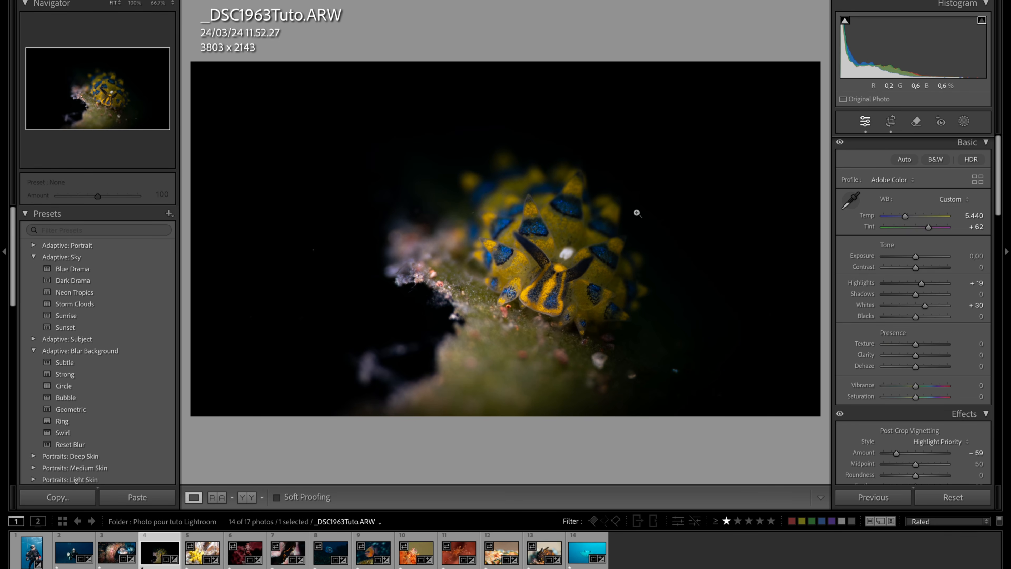
- Add a radial gradient mask centred on the sea slug and set its Feather to 34
{"action": "left_click", "coordinate": [963, 122]}
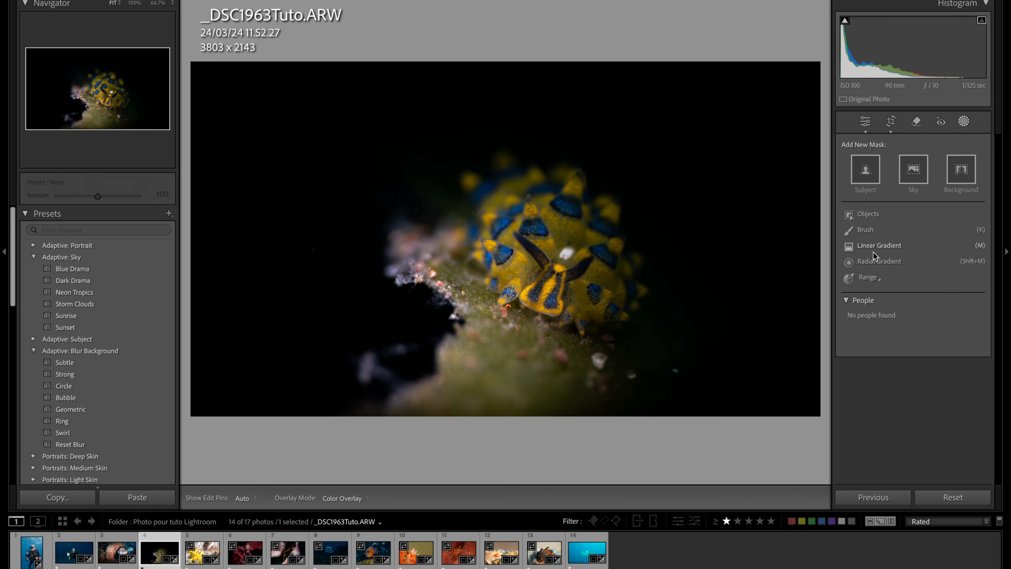
{"action": "left_click", "coordinate": [868, 262]}
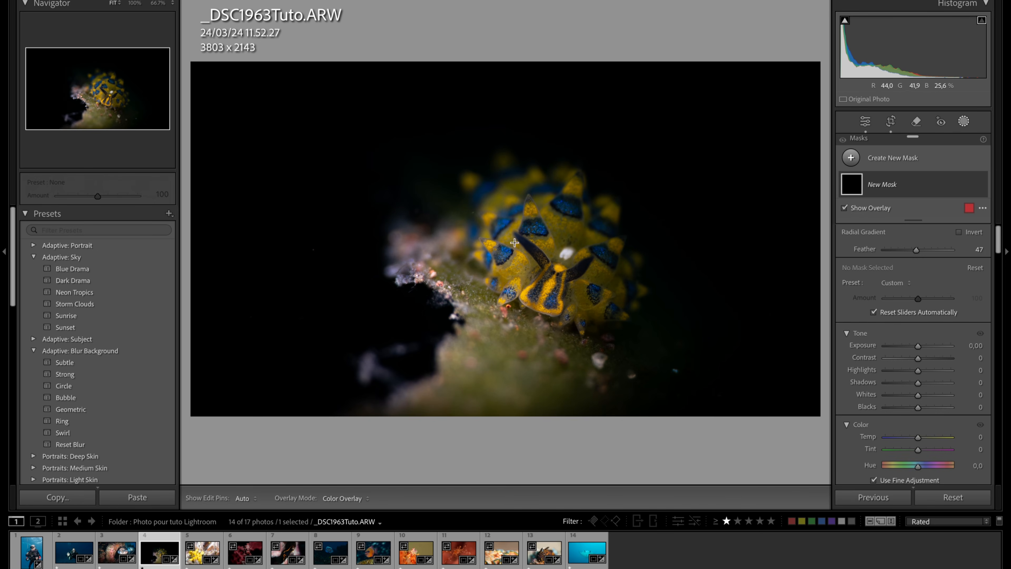
{"action": "left_click_drag", "start_coordinate": [441, 172], "coordinate": [603, 297]}
{"action": "left_click_drag", "start_coordinate": [493, 171], "coordinate": [591, 245]}
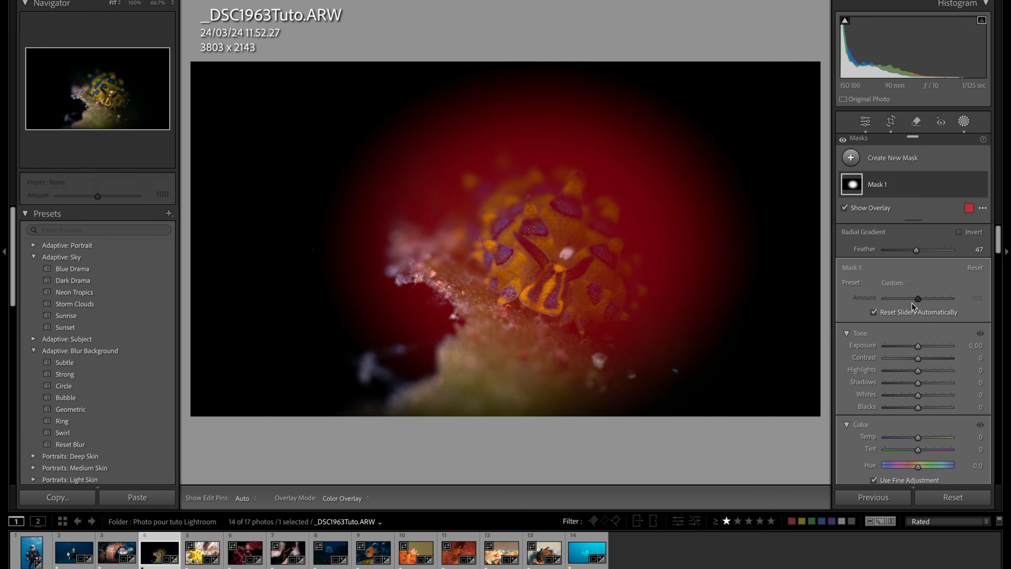
{"action": "mouse_move", "coordinate": [917, 251]}
{"action": "left_mouse_down"}
{"action": "mouse_move", "coordinate": [890, 251]}
{"action": "mouse_move", "coordinate": [909, 255]}
{"action": "left_mouse_up"}
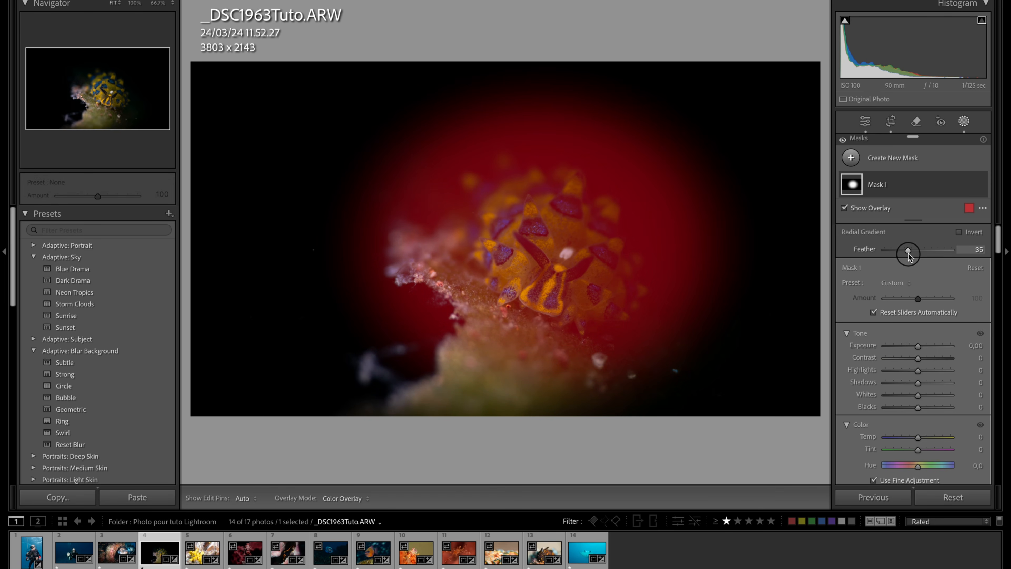
{"action": "mouse_move", "coordinate": [536, 258]}
{"action": "left_mouse_down"}
{"action": "mouse_move", "coordinate": [545, 251]}
{"action": "mouse_move", "coordinate": [542, 260]}
{"action": "left_mouse_up"}
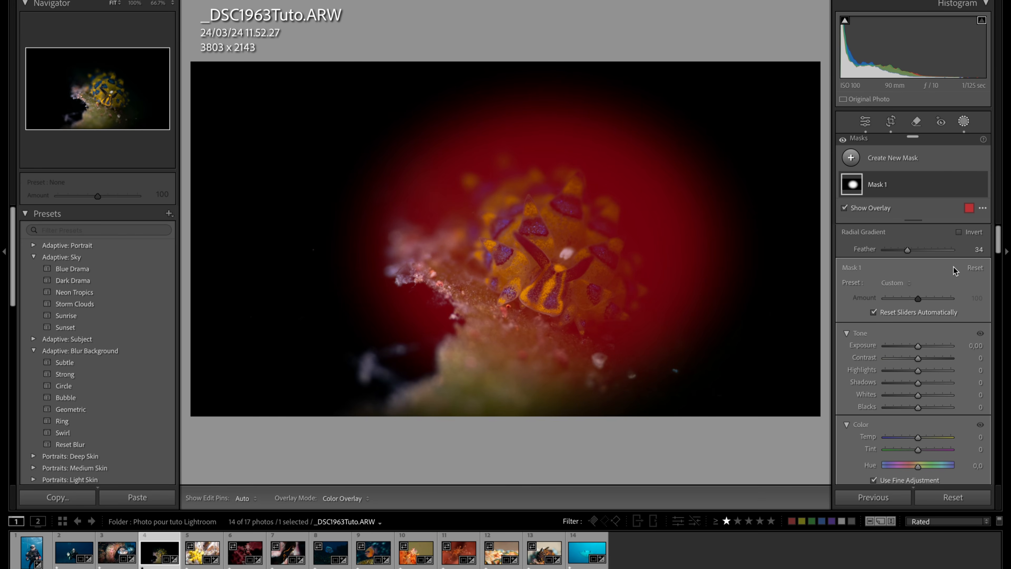
- Invert the radial mask, set its Feather to 22, and widen the ellipse around the sea slug and the coral edge
{"action": "left_click", "coordinate": [958, 232]}
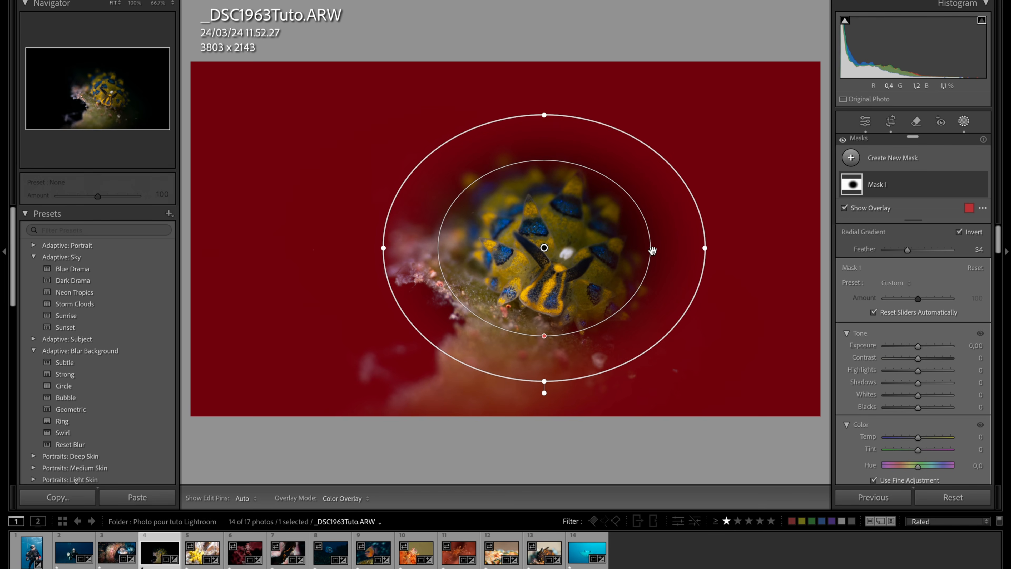
{"action": "left_click_drag", "start_coordinate": [906, 252], "coordinate": [899, 252]}
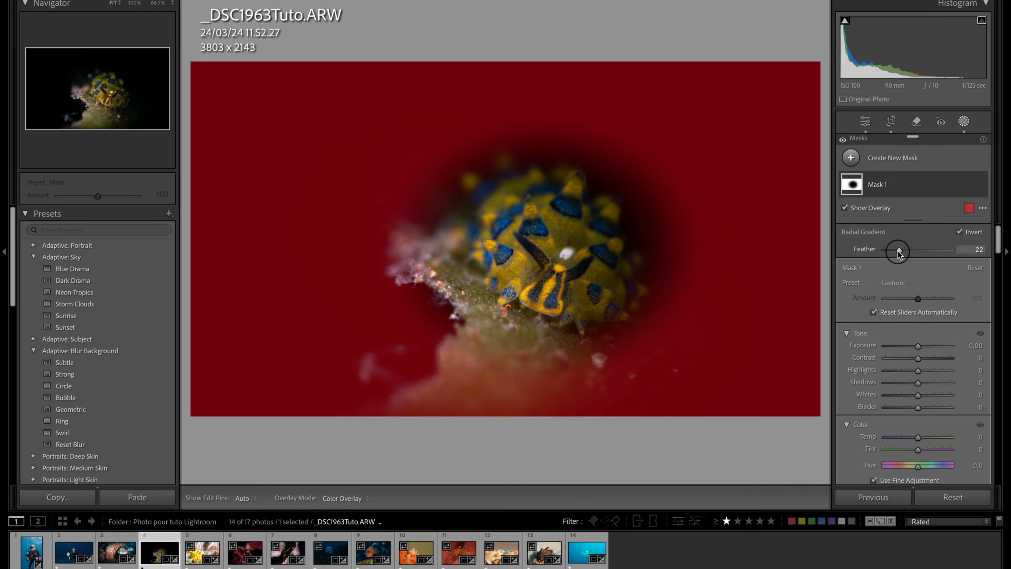
{"action": "left_click_drag", "start_coordinate": [530, 240], "coordinate": [531, 240]}
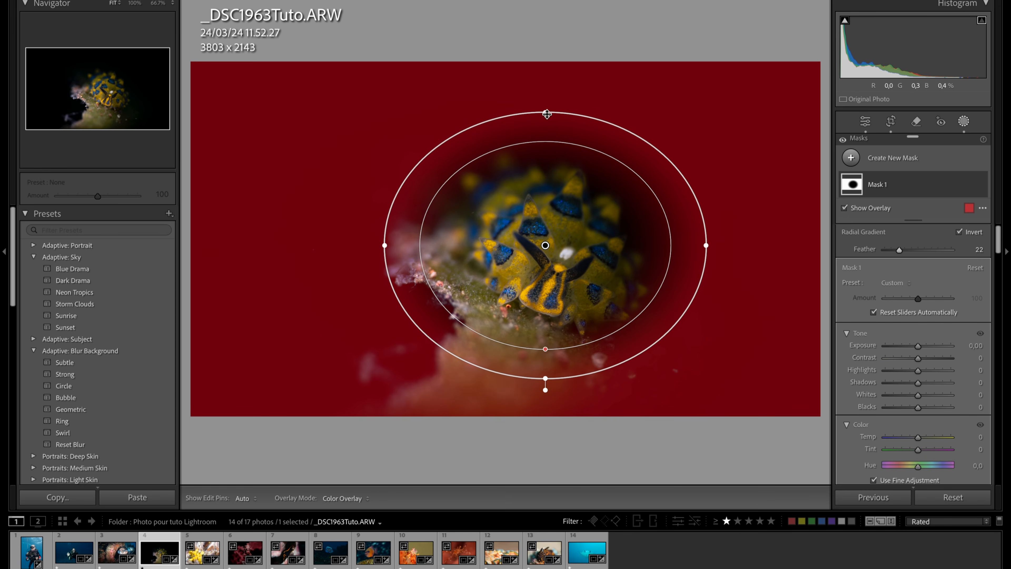
{"action": "left_click_drag", "start_coordinate": [548, 112], "coordinate": [546, 102]}
{"action": "mouse_move", "coordinate": [543, 236]}
{"action": "left_mouse_down"}
{"action": "mouse_move", "coordinate": [533, 236]}
{"action": "mouse_move", "coordinate": [539, 247]}
{"action": "left_mouse_up"}
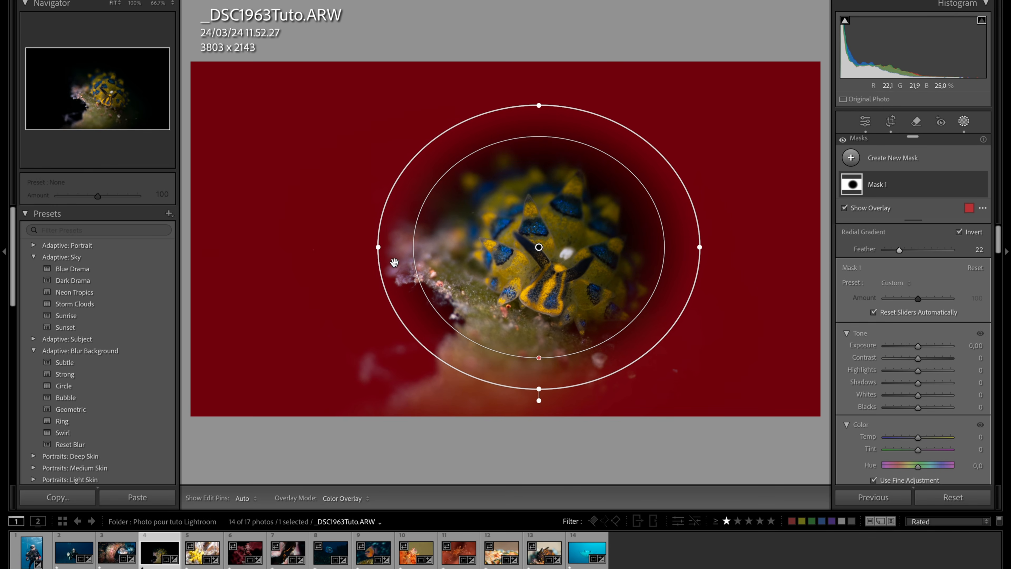
{"action": "left_click_drag", "start_coordinate": [377, 246], "coordinate": [338, 247]}
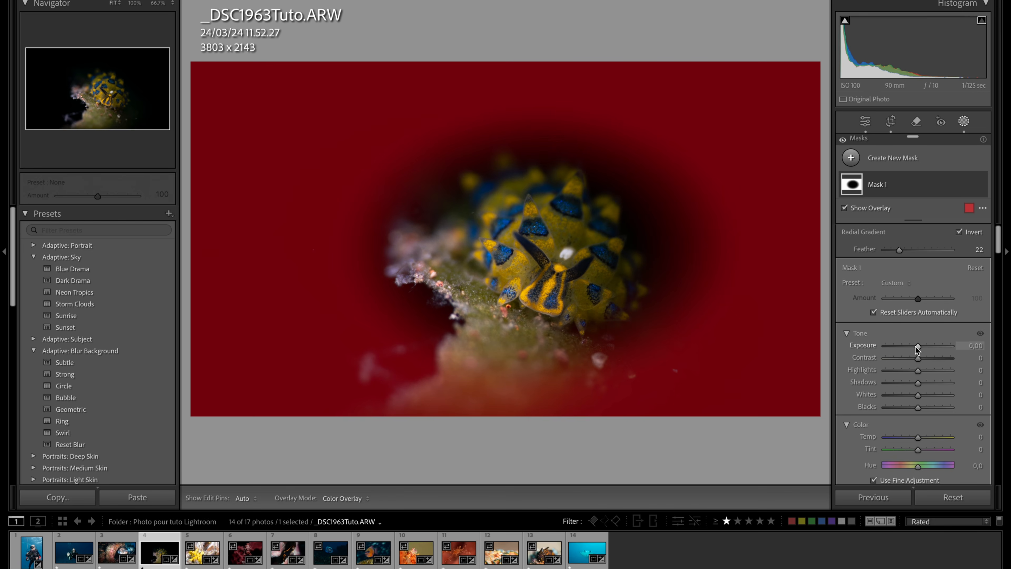
- Set the radial mask's Exposure to −4,00, compare before and after, and pull the ellipse's lower edge slightly inward
{"action": "left_click_drag", "start_coordinate": [919, 347], "coordinate": [881, 351]}
{"action": "key", "text": "y"}
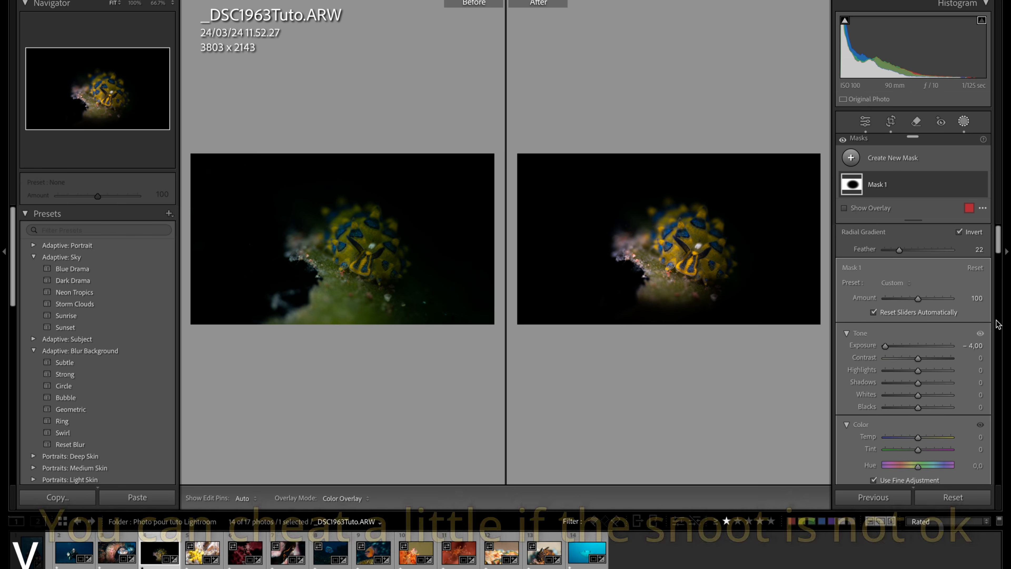
{"action": "key", "text": "y"}
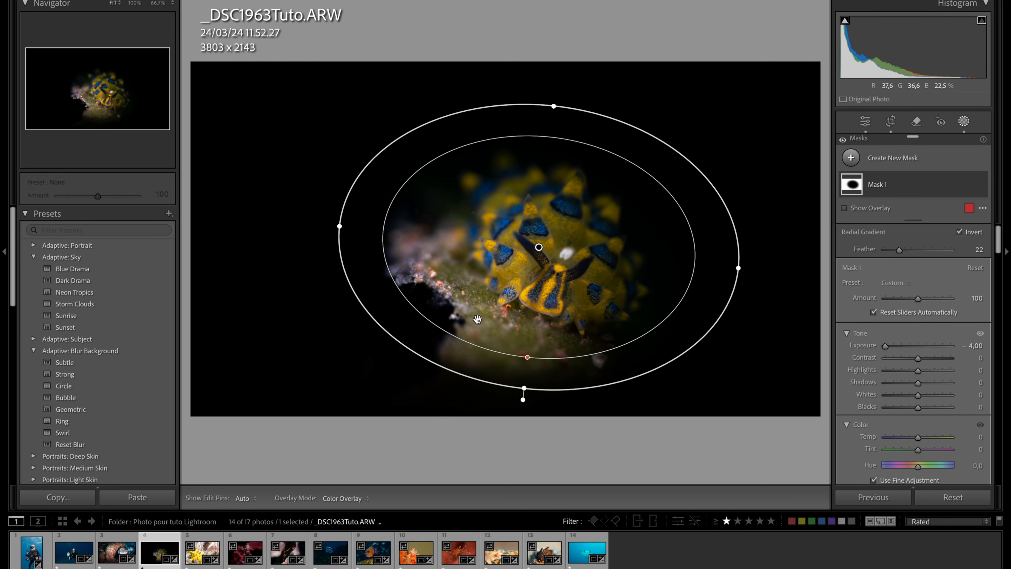
{"action": "left_click_drag", "start_coordinate": [524, 387], "coordinate": [526, 382]}
{"action": "left_click_drag", "start_coordinate": [526, 379], "coordinate": [526, 373]}
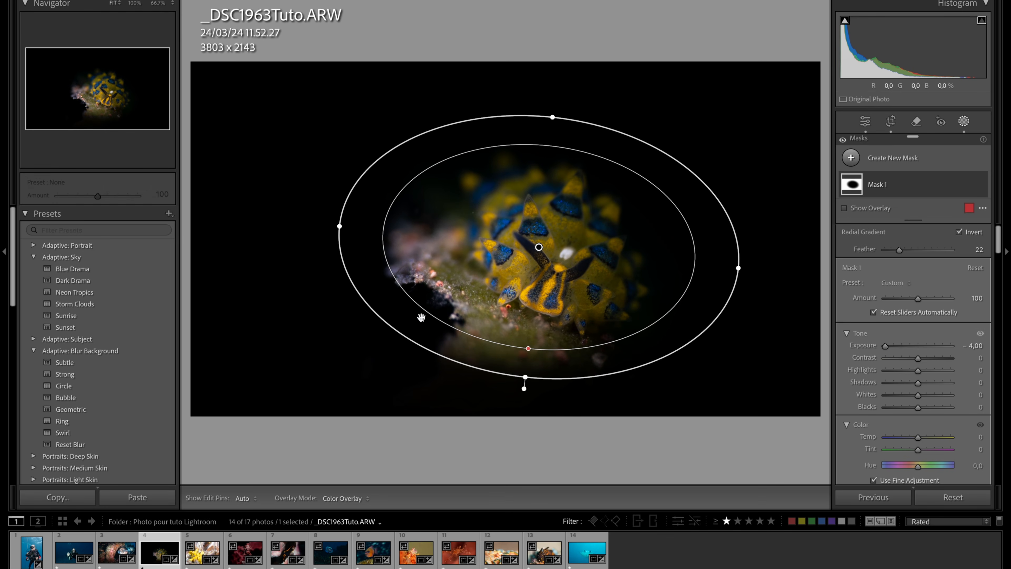
{"action": "left_click", "coordinate": [962, 123]}
- Paint a new brush mask over the dark gap and blurred foreground below the sea slug, and lower its Exposure
{"action": "left_click", "coordinate": [960, 124]}
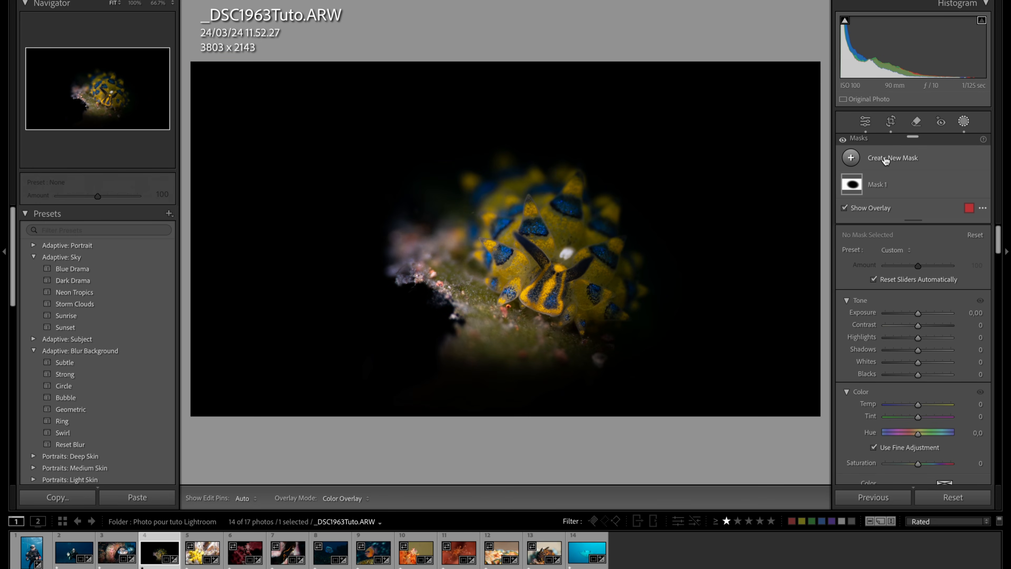
{"action": "left_click", "coordinate": [885, 158]}
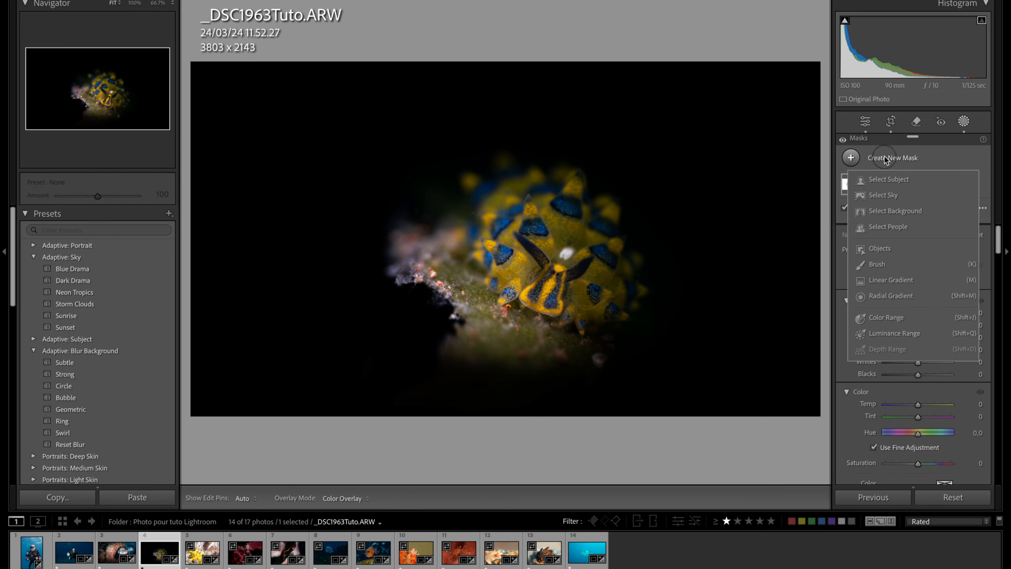
{"action": "left_click", "coordinate": [882, 267]}
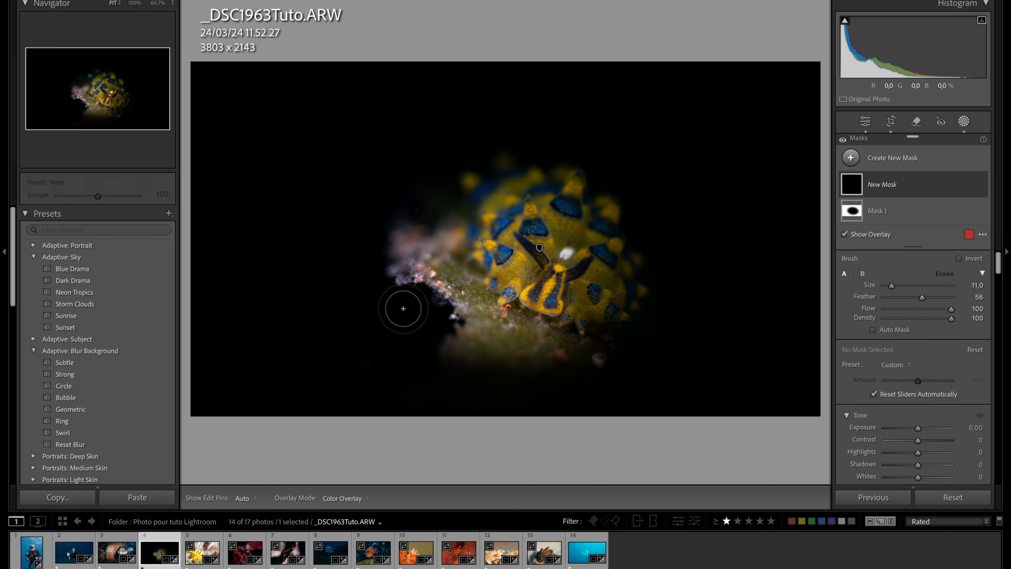
{"action": "mouse_move", "coordinate": [412, 323]}
{"action": "left_mouse_down"}
{"action": "mouse_move", "coordinate": [521, 389]}
{"action": "mouse_move", "coordinate": [589, 393]}
{"action": "mouse_move", "coordinate": [662, 346]}
{"action": "left_mouse_up"}
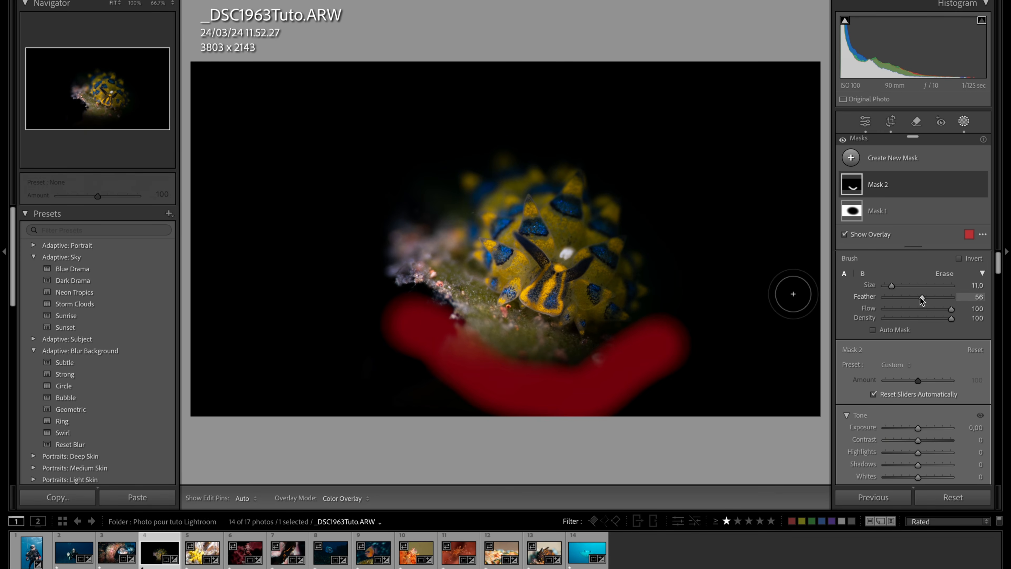
{"action": "left_click_drag", "start_coordinate": [916, 432], "coordinate": [904, 433]}
{"action": "left_click", "coordinate": [965, 121]}
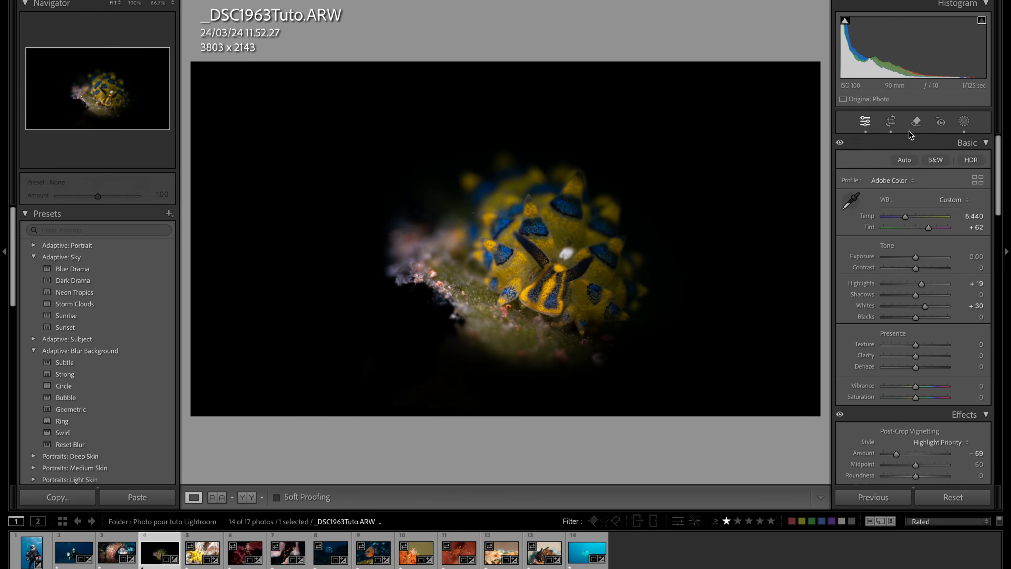
- Reposition the photo within the crop so the sea slug sits higher, and raise Shadows to +45
{"action": "left_click", "coordinate": [892, 125]}
{"action": "mouse_move", "coordinate": [575, 256]}
{"action": "left_mouse_down"}
{"action": "mouse_move", "coordinate": [573, 233]}
{"action": "mouse_move", "coordinate": [579, 239]}
{"action": "left_mouse_up"}
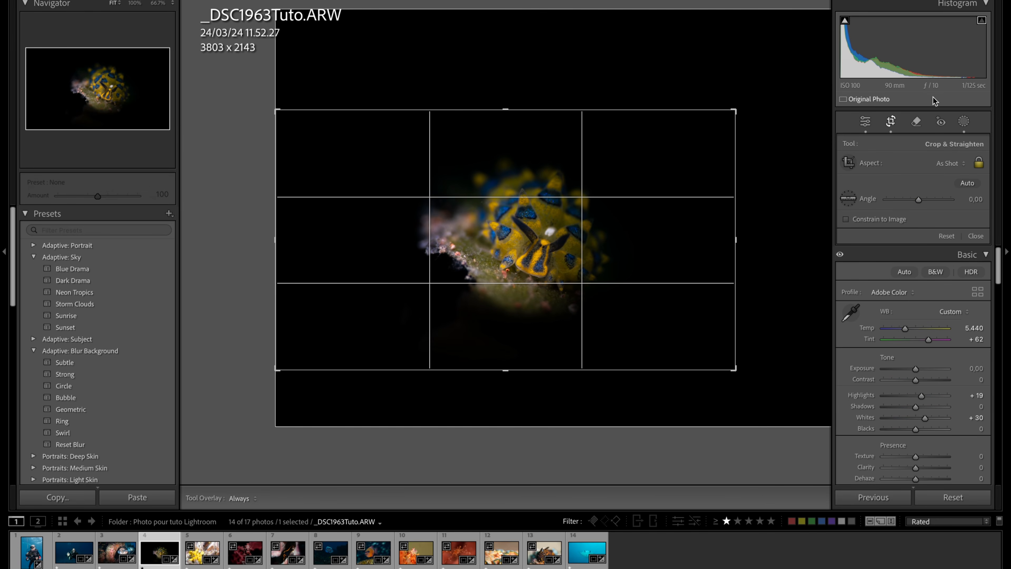
{"action": "left_click", "coordinate": [891, 123]}
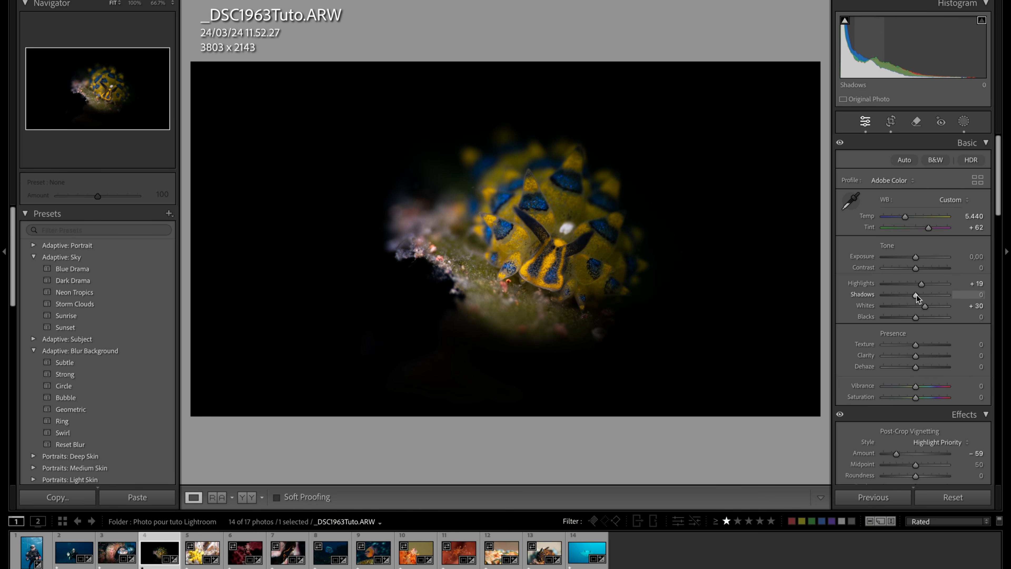
{"action": "left_click_drag", "start_coordinate": [915, 295], "coordinate": [926, 293]}
{"action": "left_click_drag", "start_coordinate": [935, 294], "coordinate": [931, 294]}
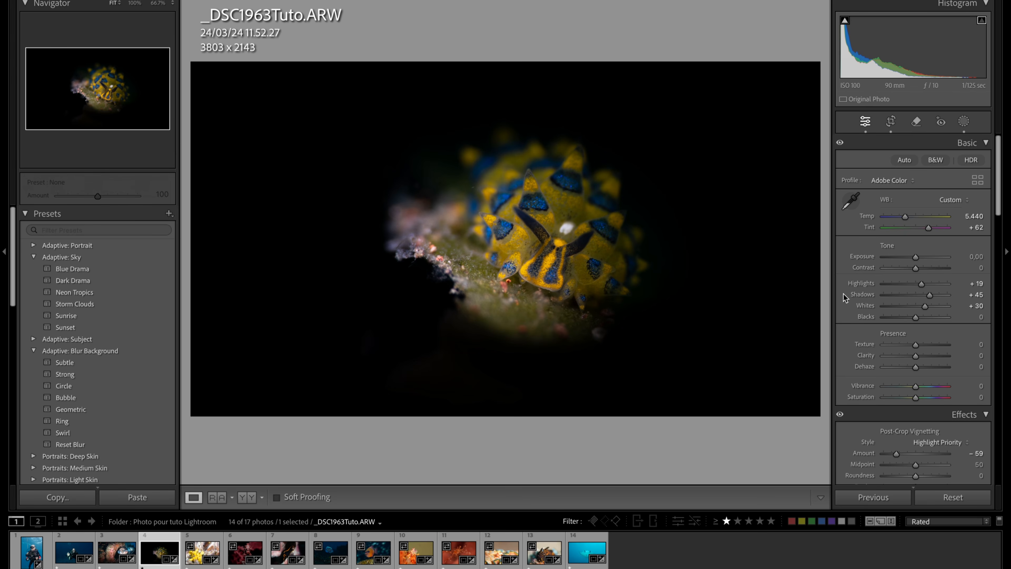
- Compare the sea slug photo before and after editing, examining the darkened foreground up close
{"action": "key", "text": "y"}
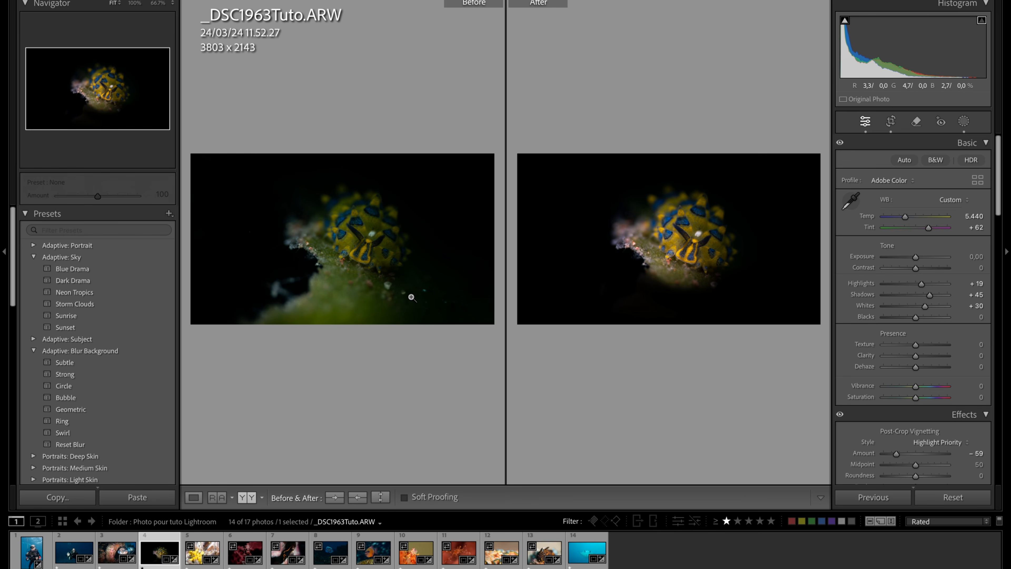
{"action": "left_click", "coordinate": [283, 295]}
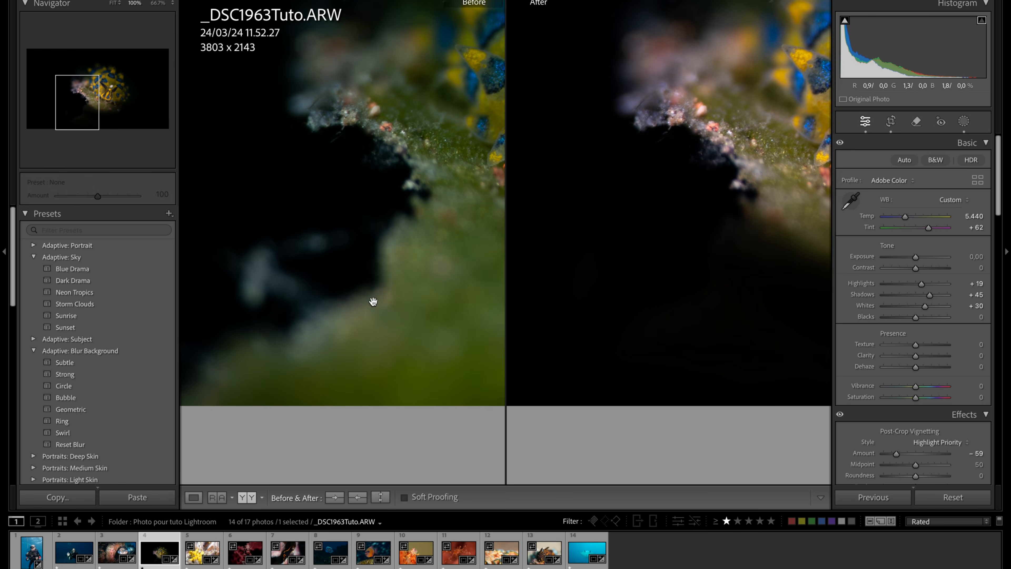
{"action": "left_click", "coordinate": [350, 300]}
{"action": "left_click", "coordinate": [710, 246]}
{"action": "left_click", "coordinate": [687, 329]}
{"action": "key", "text": "y"}
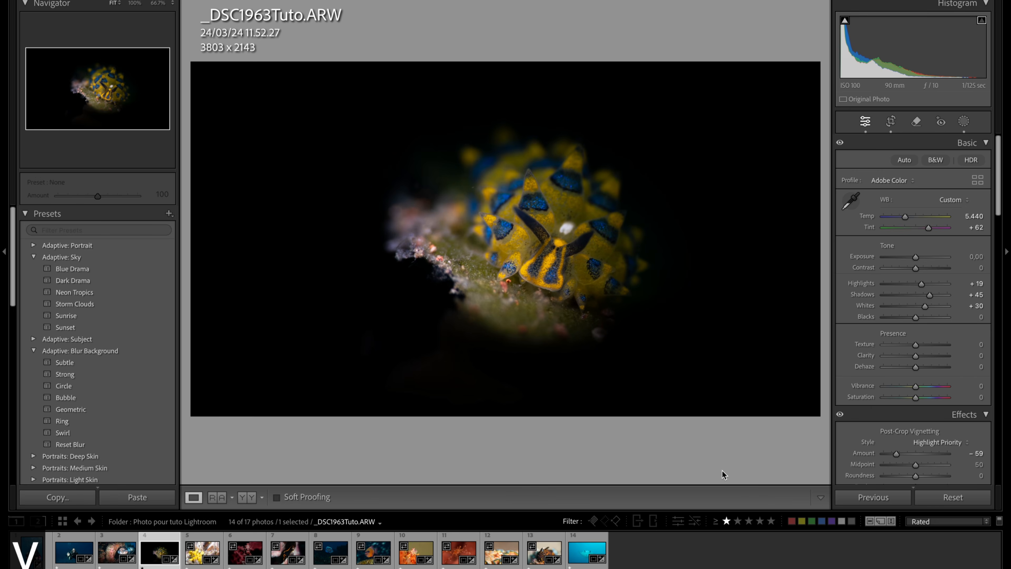
- Go to the next photo, of the yellow frogfish, reposition it in the crop frame and crop it to 7782 x 4377
{"action": "key", "text": "Right"}
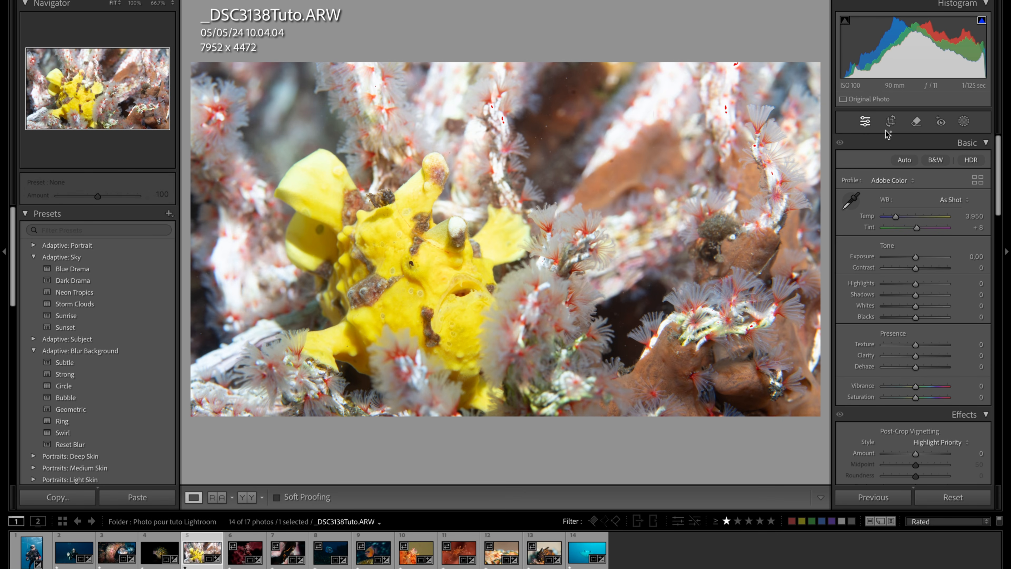
{"action": "left_click", "coordinate": [891, 121]}
{"action": "left_click_drag", "start_coordinate": [609, 265], "coordinate": [591, 230]}
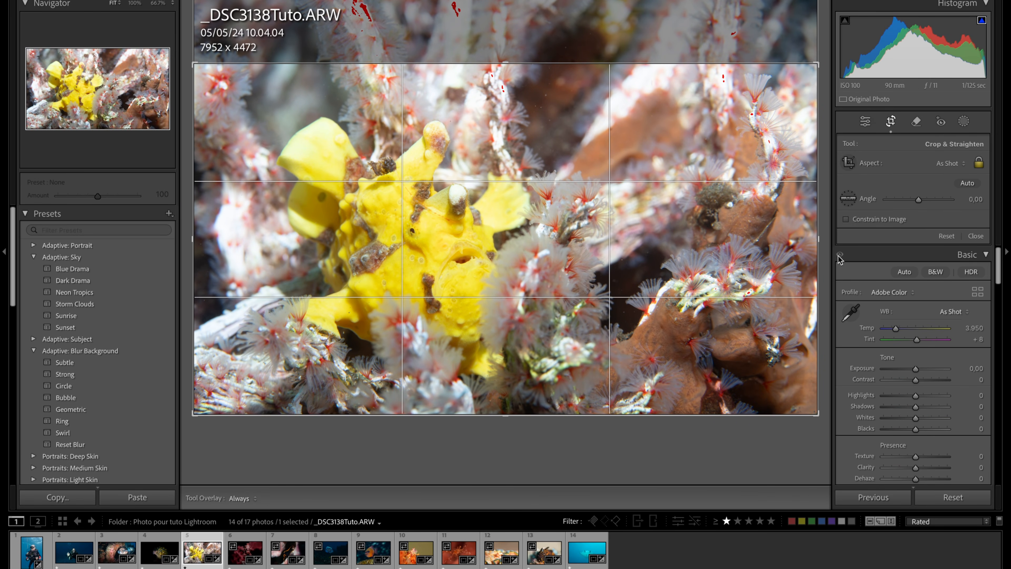
{"action": "left_click_drag", "start_coordinate": [819, 250], "coordinate": [811, 249]}
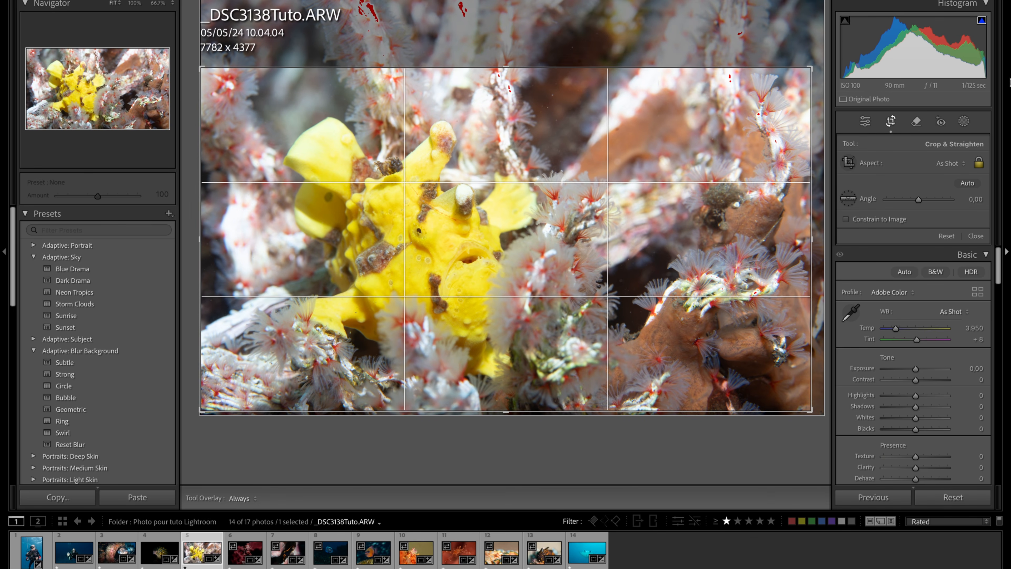
{"action": "left_click", "coordinate": [865, 121]}
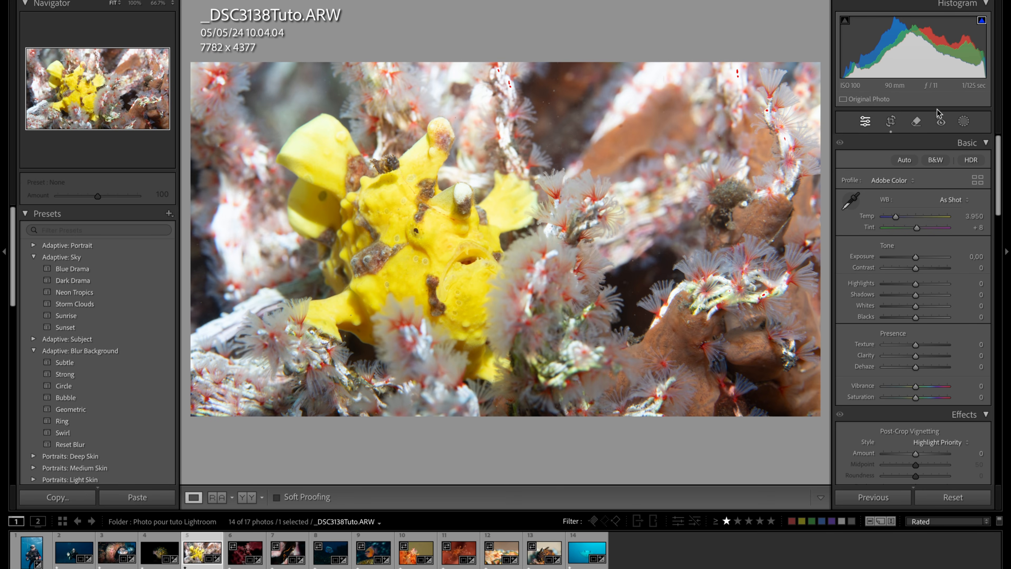
- Sample the white balance from the pale coral beside the yellow frogfish
{"action": "left_click", "coordinate": [850, 201]}
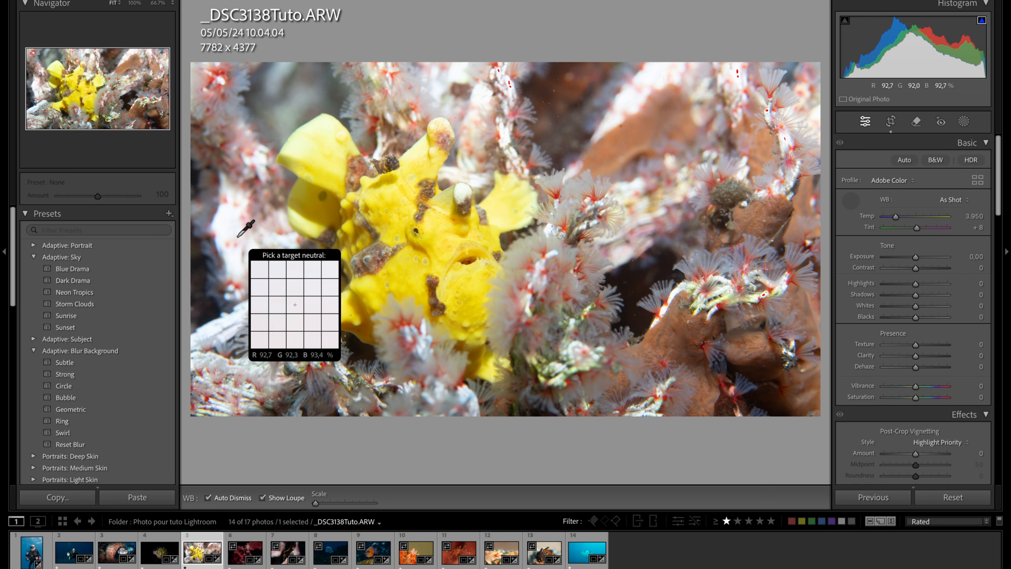
{"action": "left_click", "coordinate": [231, 229]}
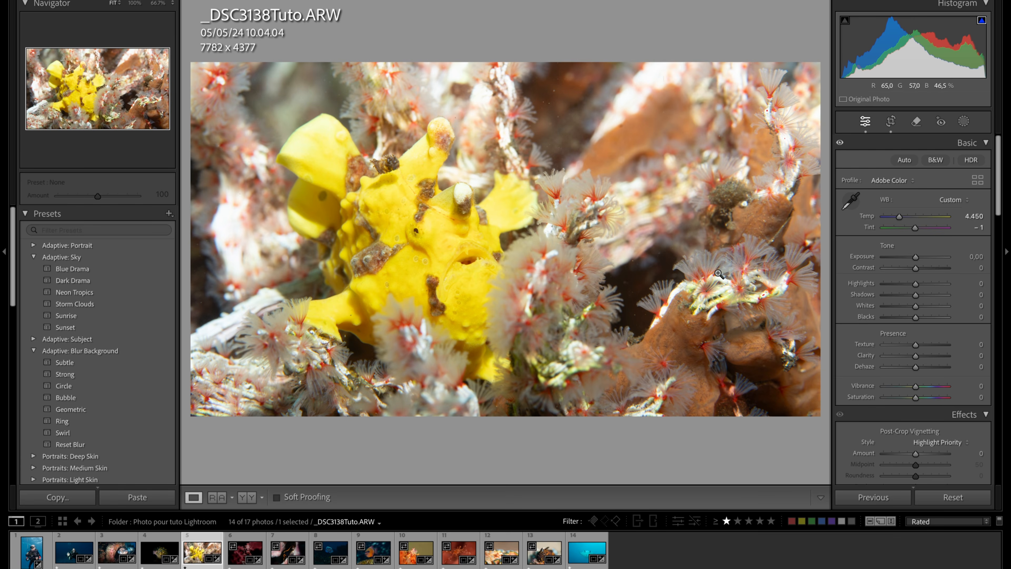
- Compare the frogfish's corrected white balance with the original, and set Exposure to −0,35, Whites to −19 and Highlights to −43
{"action": "key", "text": "y"}
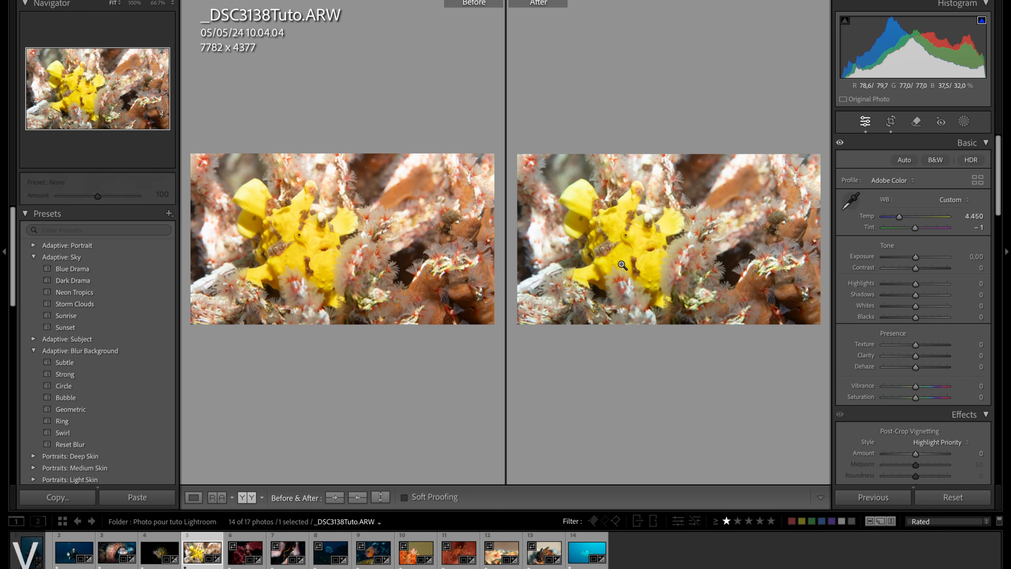
{"action": "key", "text": "y"}
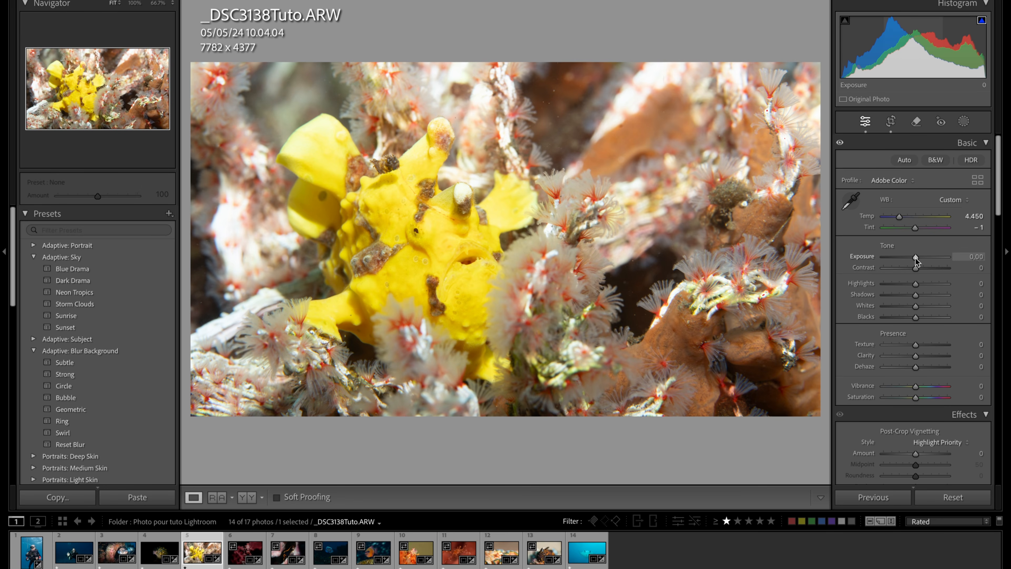
{"action": "left_click_drag", "start_coordinate": [916, 258], "coordinate": [913, 257]}
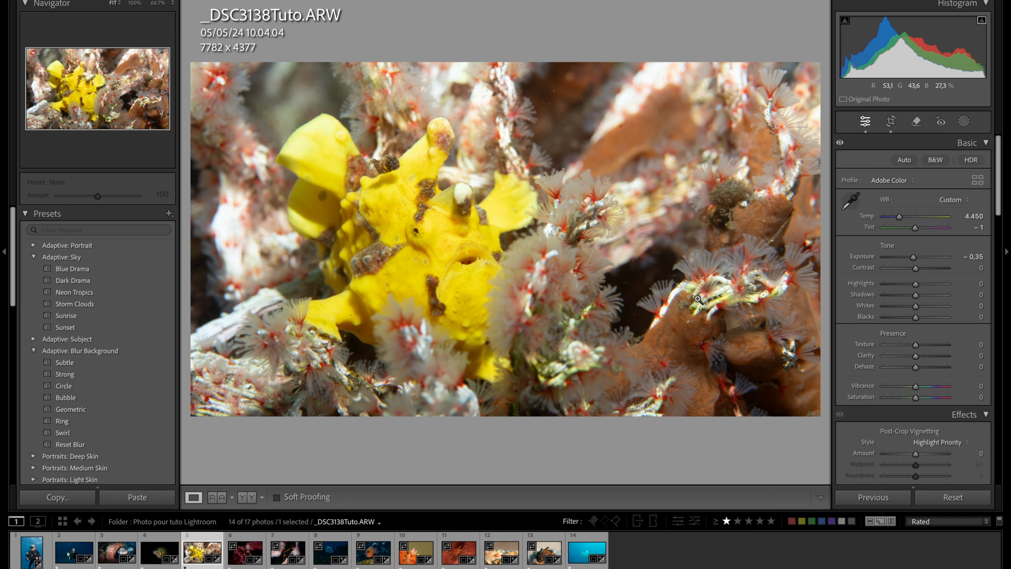
{"action": "left_click_drag", "start_coordinate": [915, 307], "coordinate": [912, 307]}
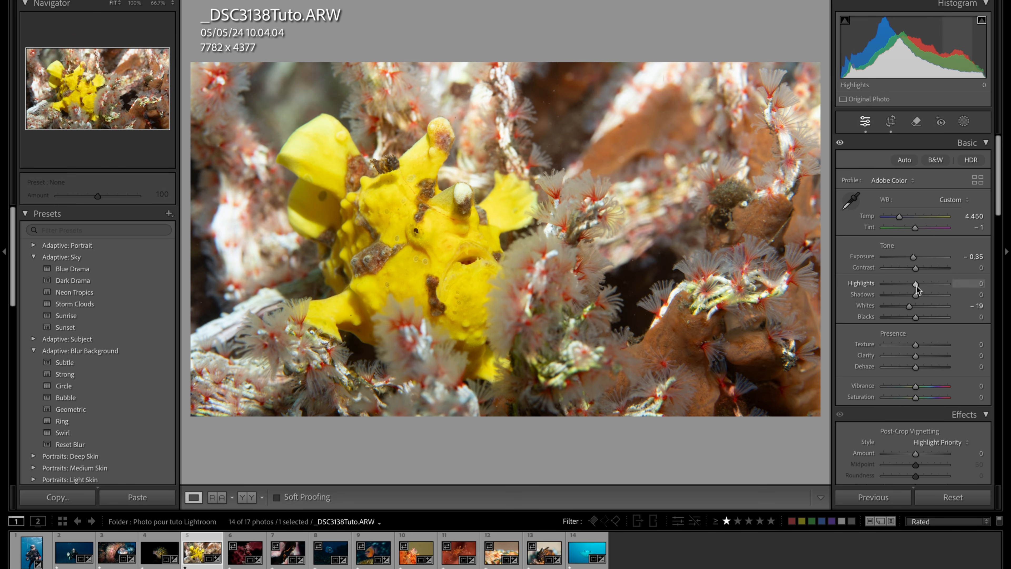
{"action": "left_click_drag", "start_coordinate": [916, 284], "coordinate": [901, 282]}
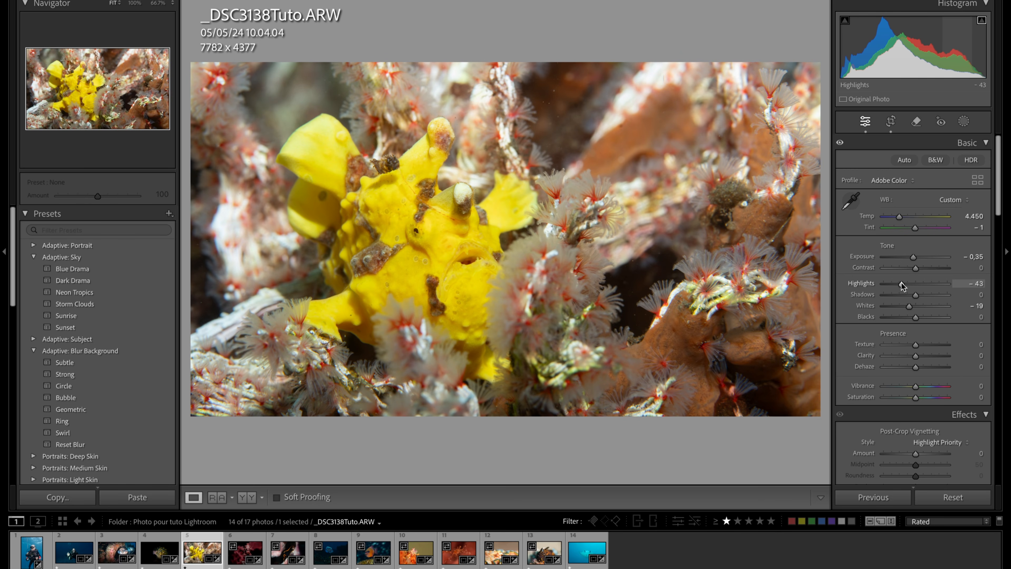
- Set Blacks to −52 while comparing before and after, and set the frogfish photo's post-crop vignetting Amount to −15
{"action": "key", "text": "y"}
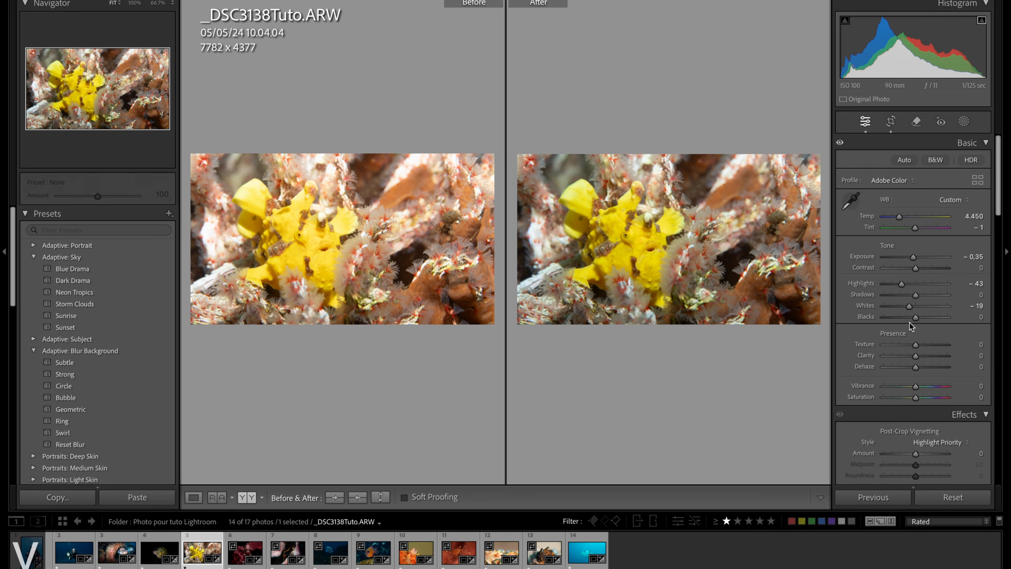
{"action": "left_click_drag", "start_coordinate": [915, 319], "coordinate": [898, 318]}
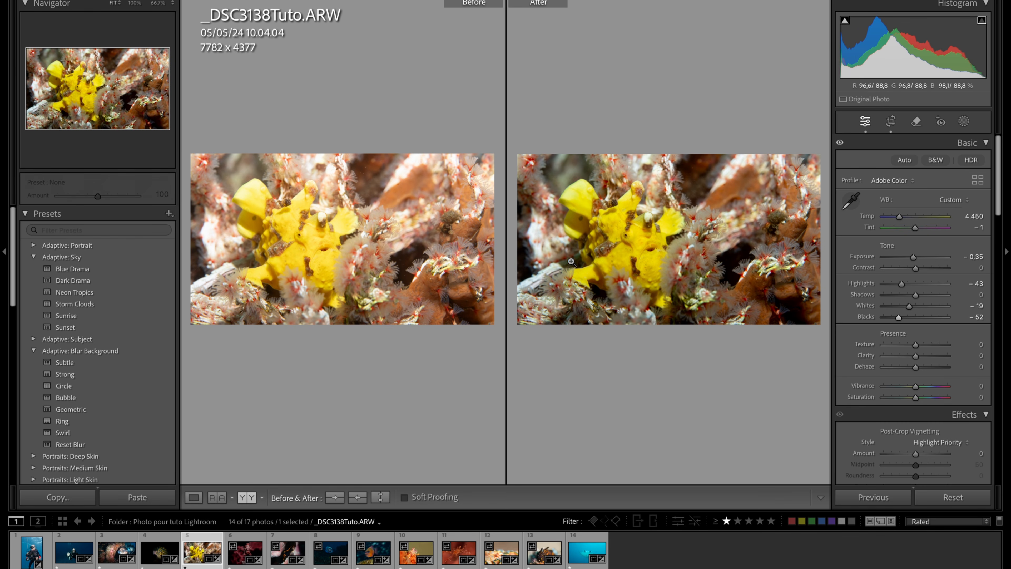
{"action": "key", "text": "y"}
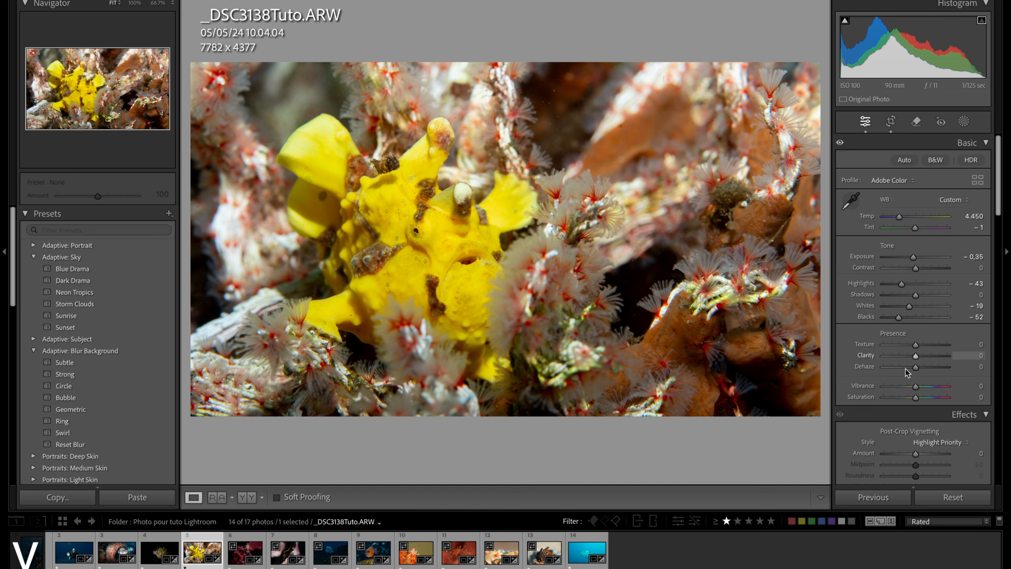
{"action": "left_click_drag", "start_coordinate": [919, 457], "coordinate": [912, 459]}
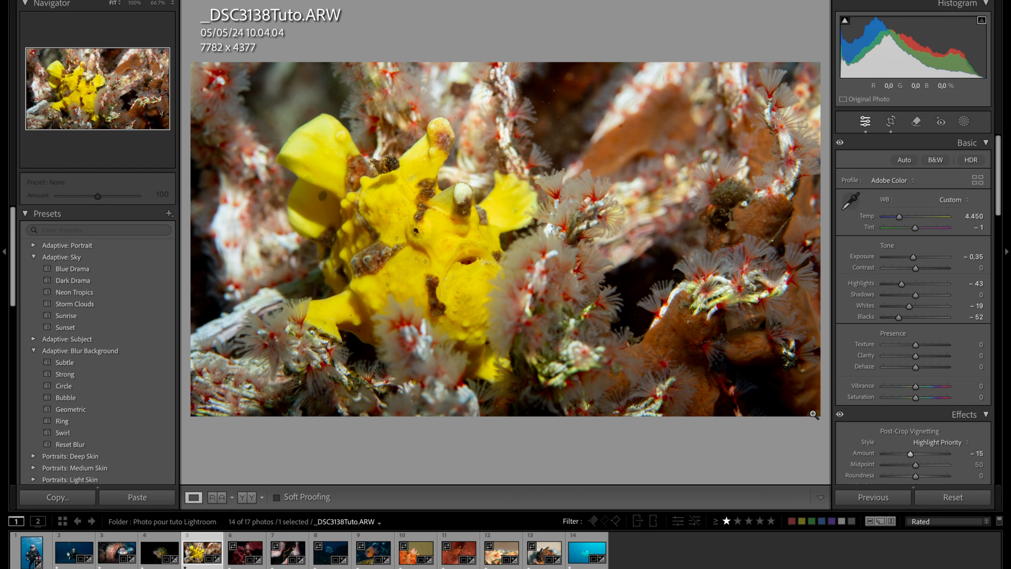
- Toggle the vignetting effect off and on repeatedly to judge how it darkens the frogfish photo's edges
{"action": "left_click", "coordinate": [840, 415]}
{"action": "left_click", "coordinate": [840, 415]}
{"action": "left_click", "coordinate": [840, 416]}
{"action": "left_click", "coordinate": [840, 415]}
{"action": "left_click", "coordinate": [840, 415]}
{"action": "left_click", "coordinate": [840, 415]}
{"action": "left_click", "coordinate": [840, 416]}
{"action": "left_click", "coordinate": [840, 416]}
{"action": "left_click", "coordinate": [840, 416]}
{"action": "left_click", "coordinate": [840, 415]}
{"action": "left_click", "coordinate": [840, 415]}
{"action": "left_click", "coordinate": [840, 415]}
{"action": "left_click", "coordinate": [840, 416]}
{"action": "left_click", "coordinate": [840, 416]}
{"action": "left_click", "coordinate": [840, 416]}
{"action": "left_click", "coordinate": [840, 416]}
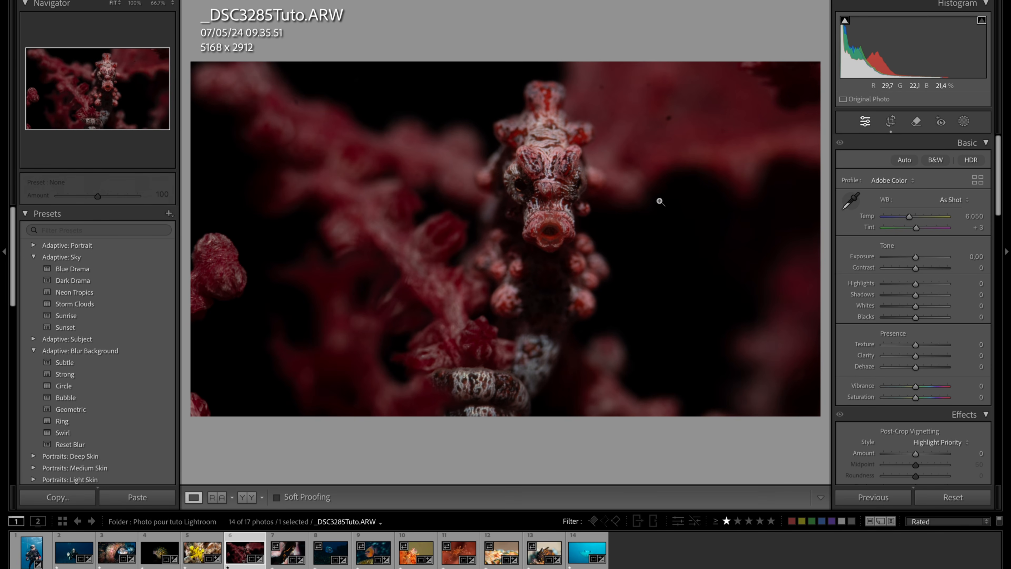
- Crop the pygmy seahorse photo to 4723 x 3151 with the Original aspect, repositioning the image so the seahorse sits near the centre
{"action": "left_click", "coordinate": [892, 121]}
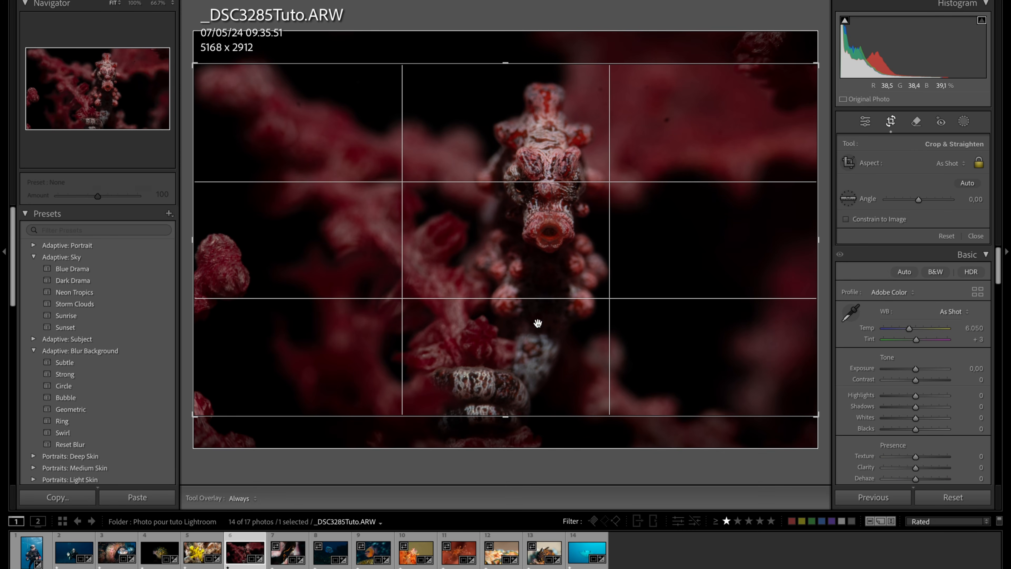
{"action": "left_click_drag", "start_coordinate": [511, 369], "coordinate": [503, 322]}
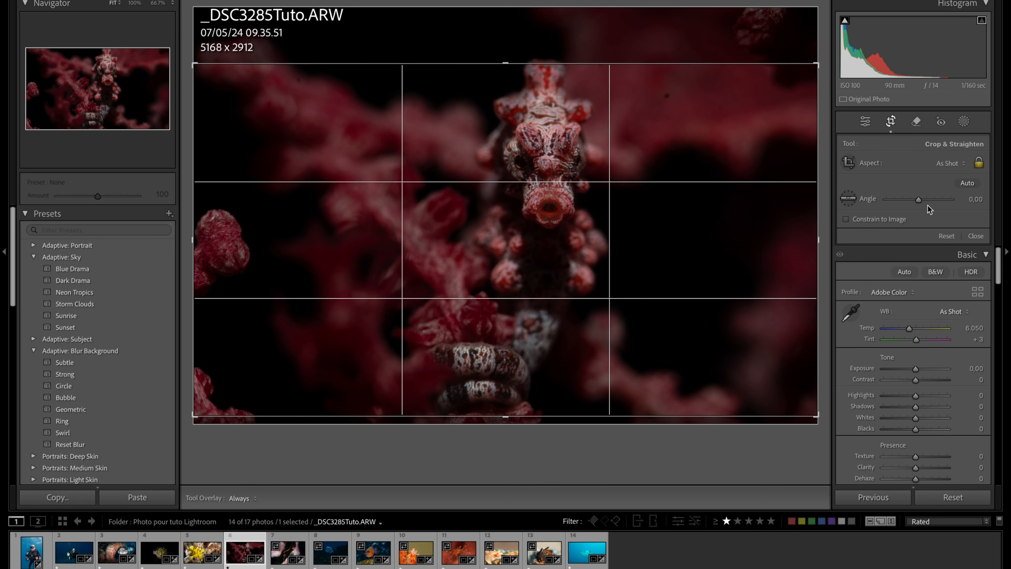
{"action": "left_click", "coordinate": [956, 167]}
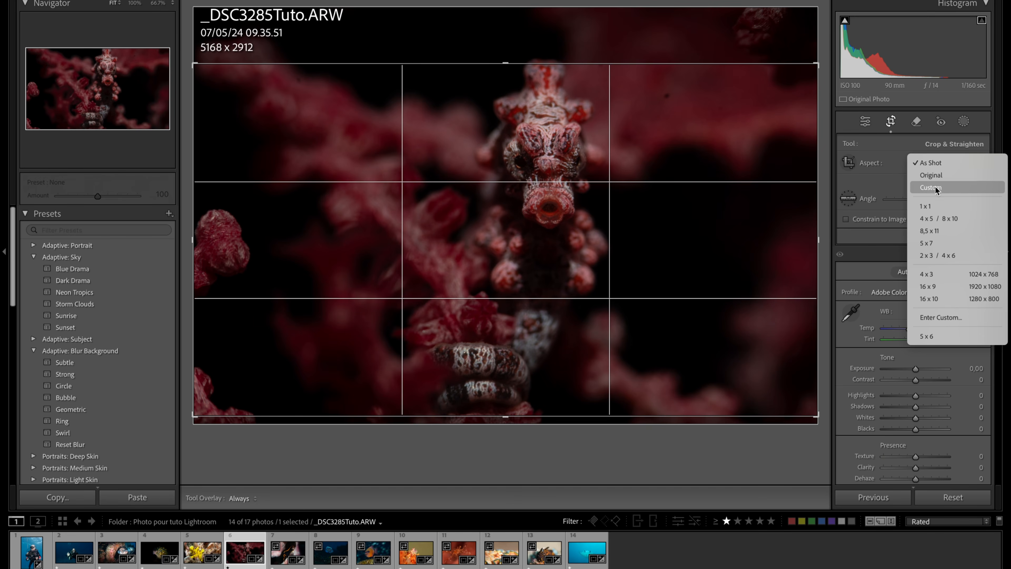
{"action": "left_click", "coordinate": [933, 175]}
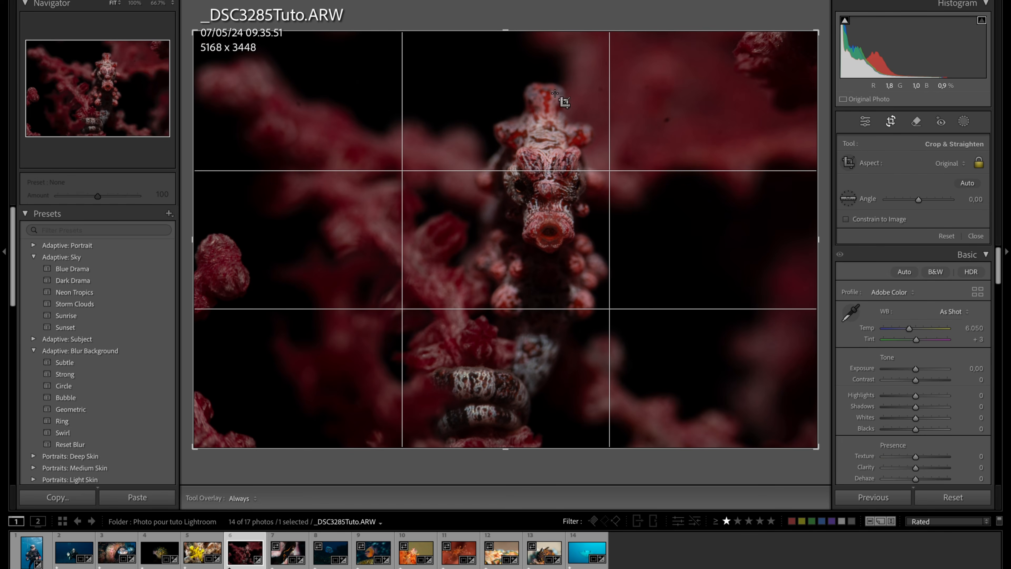
{"action": "left_click_drag", "start_coordinate": [522, 32], "coordinate": [520, 50]}
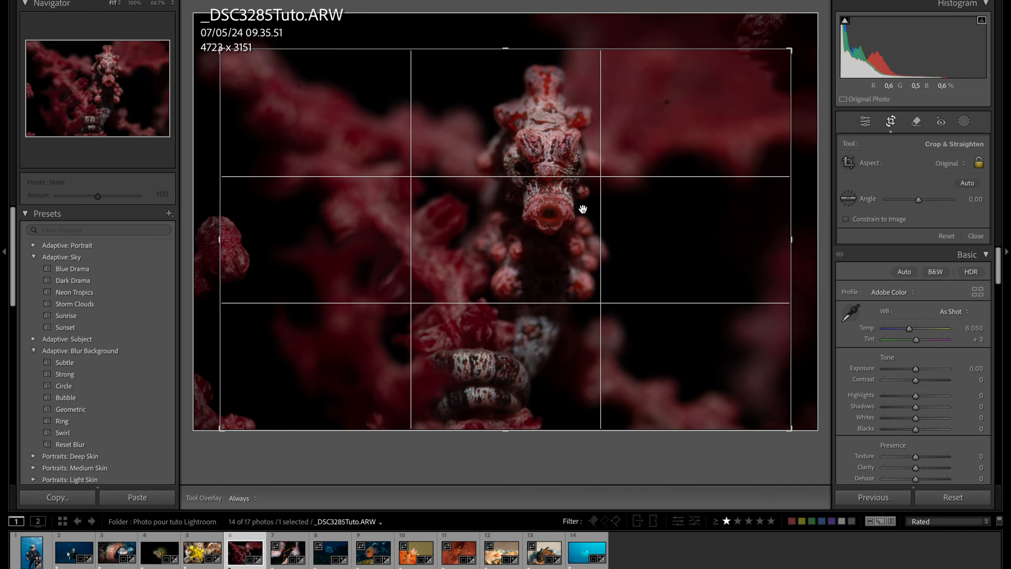
{"action": "left_click_drag", "start_coordinate": [554, 194], "coordinate": [510, 157]}
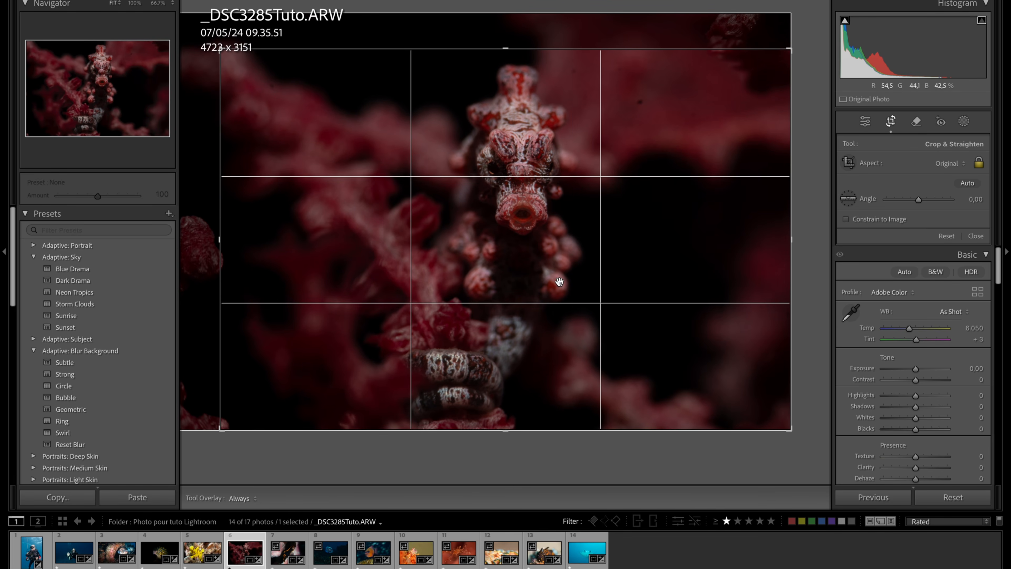
{"action": "left_click", "coordinate": [891, 121]}
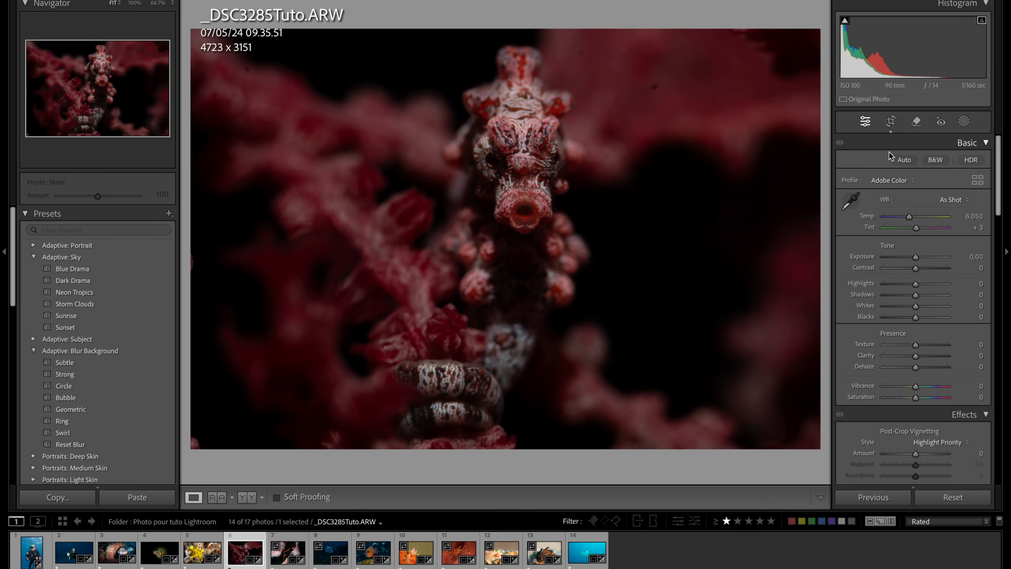
- Sample a neutral point for the seahorse photo's white balance and fine-tune it to Temp 4.184 and Tint −35
{"action": "left_click", "coordinate": [851, 202]}
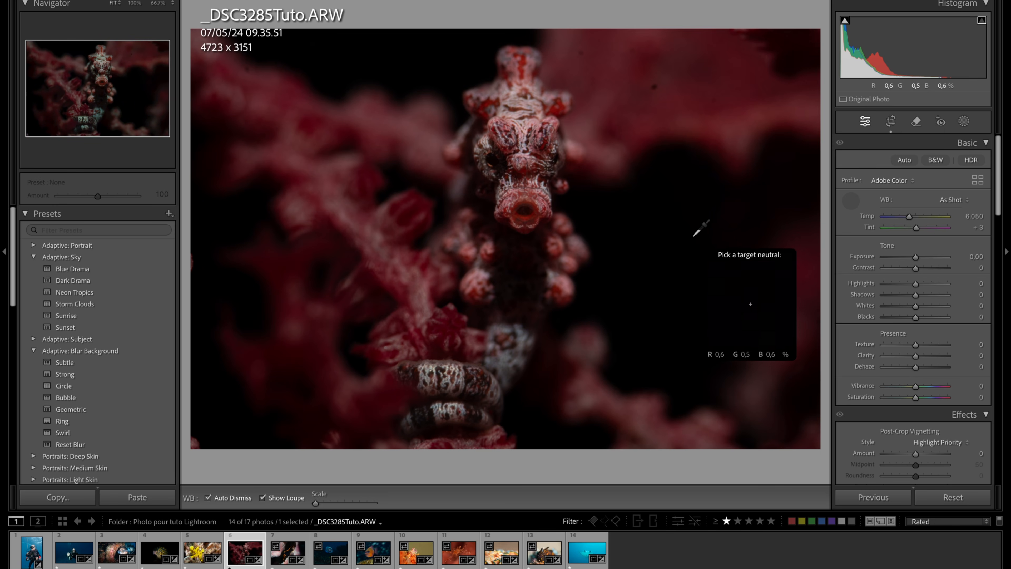
{"action": "left_click", "coordinate": [695, 235]}
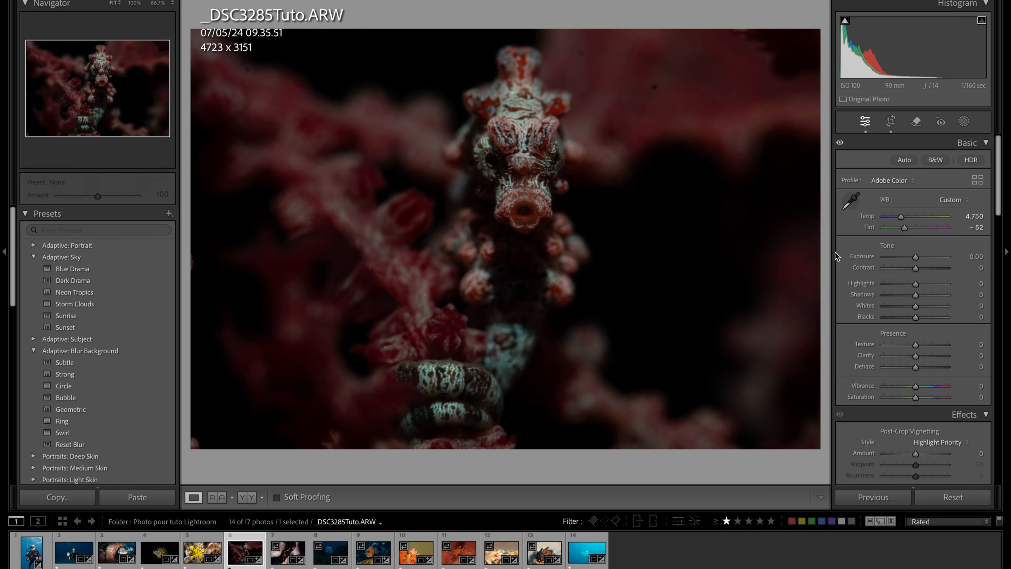
{"action": "left_click", "coordinate": [906, 228]}
{"action": "left_click_drag", "start_coordinate": [906, 228], "coordinate": [898, 220]}
{"action": "left_click_drag", "start_coordinate": [493, 200], "coordinate": [639, 202]}
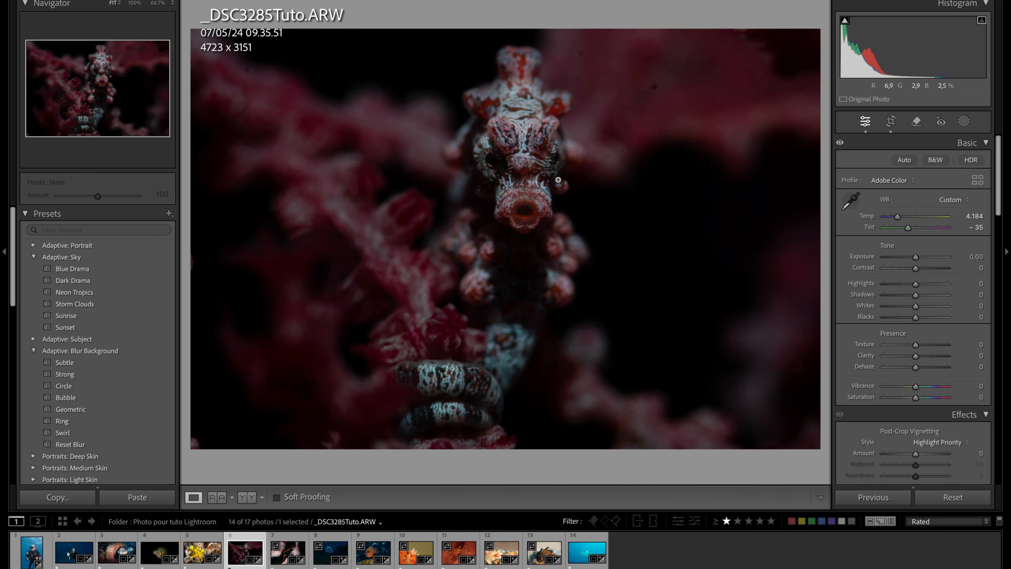
- Hide the photo info overlay and raise the seahorse photo's Exposure to +0,60
{"action": "key", "text": "i"}
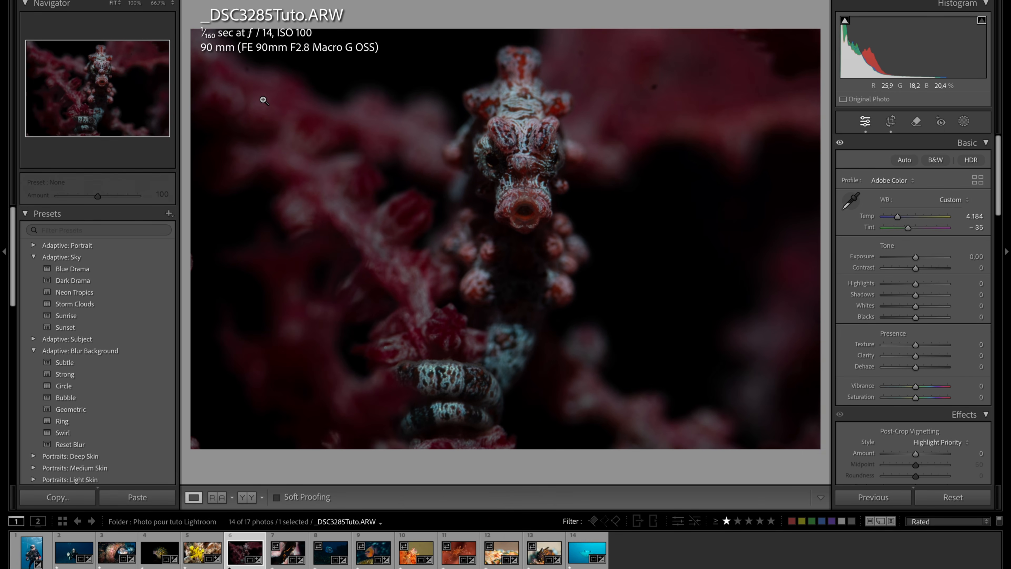
{"action": "key", "text": "i"}
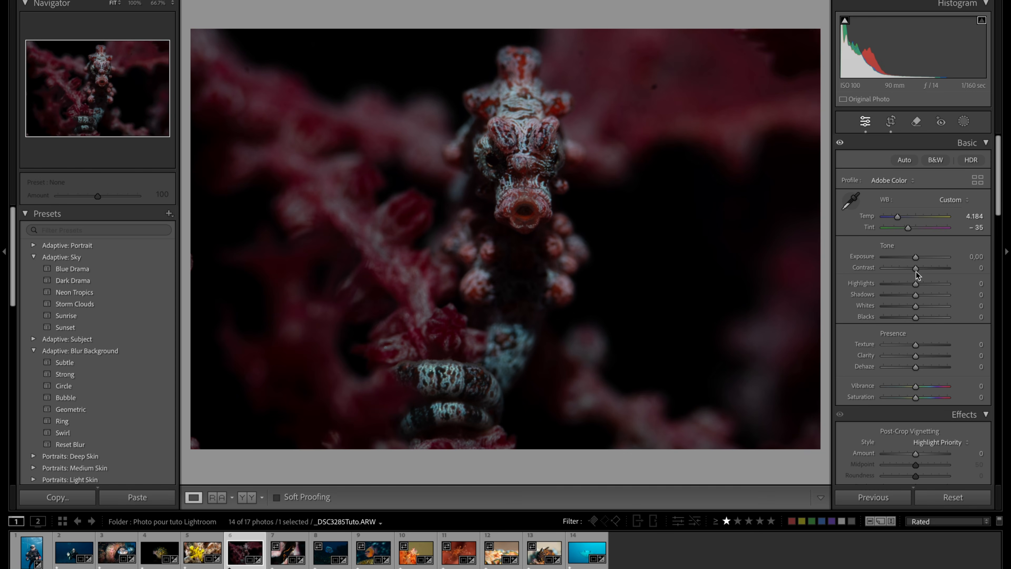
{"action": "left_click_drag", "start_coordinate": [915, 257], "coordinate": [919, 257]}
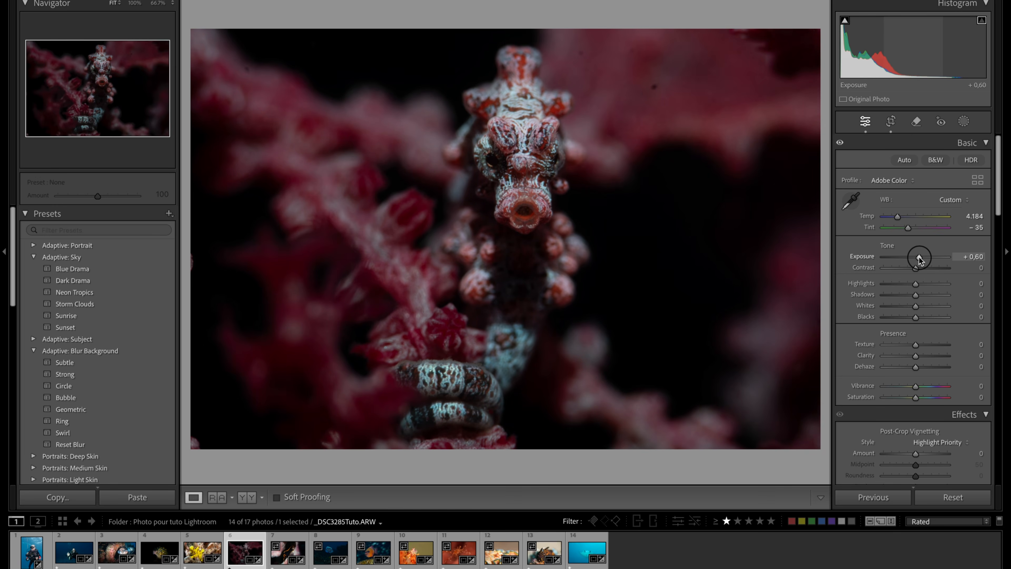
{"action": "left_click", "coordinate": [665, 181]}
{"action": "left_click", "coordinate": [661, 183]}
- Raise Highlights to +24 and Whites to +41 on the seahorse photo while comparing before and after
{"action": "key", "text": "y"}
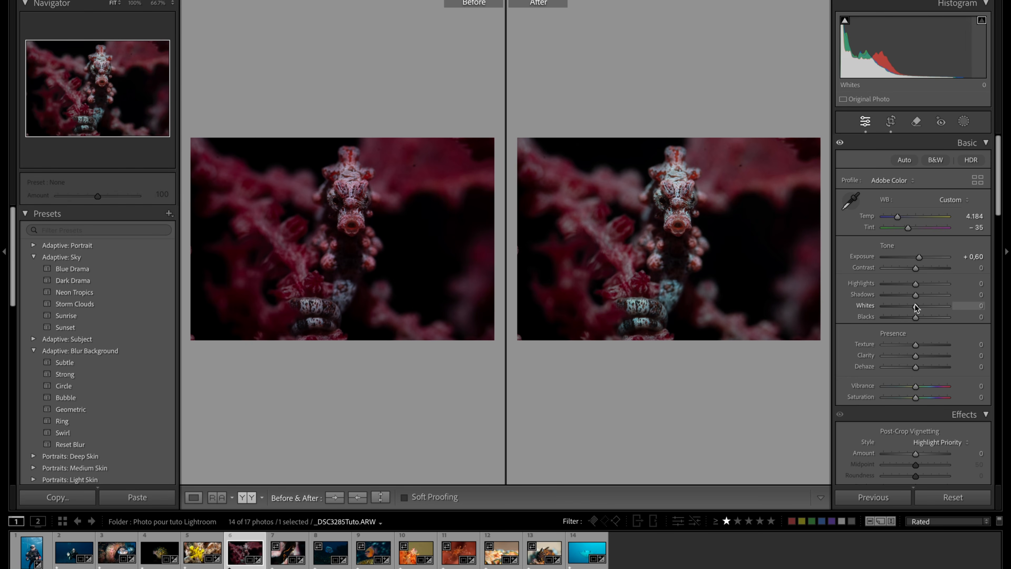
{"action": "left_click_drag", "start_coordinate": [916, 283], "coordinate": [925, 308]}
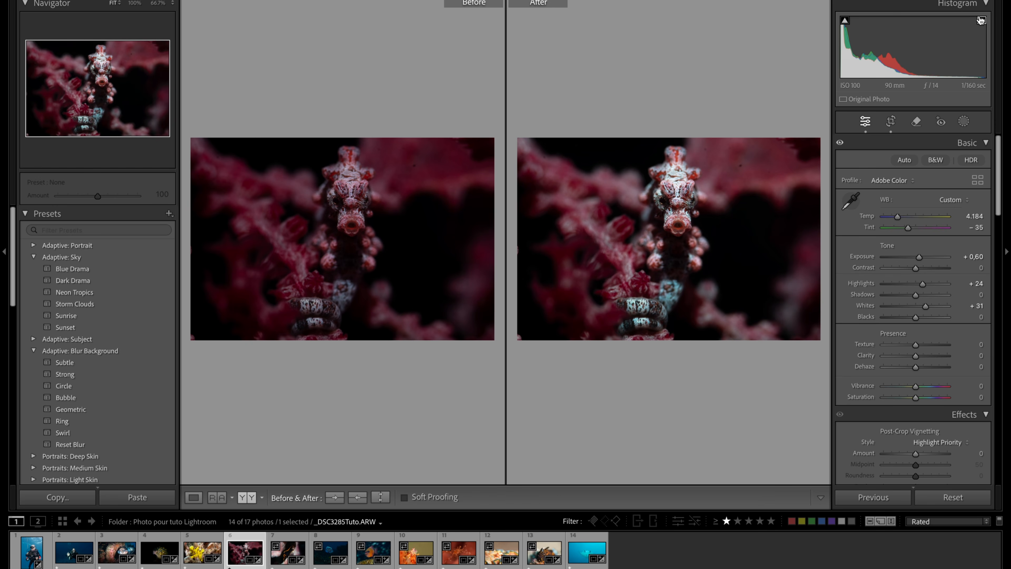
{"action": "mouse_move", "coordinate": [927, 305]}
{"action": "left_mouse_down"}
{"action": "mouse_move", "coordinate": [980, 299]}
{"action": "mouse_move", "coordinate": [929, 312]}
{"action": "left_mouse_up"}
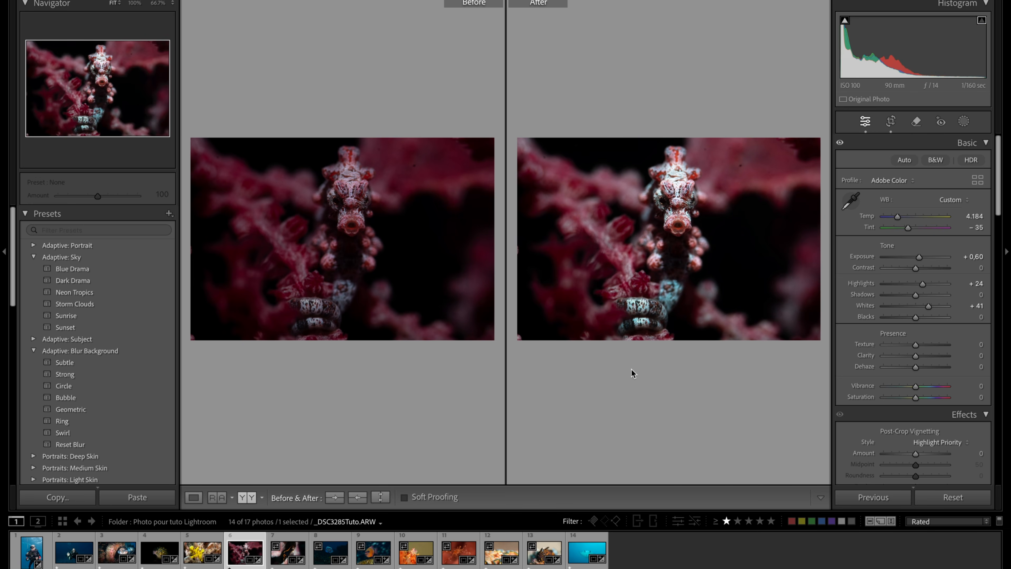
- Examine the seahorse's face at 100% for clipped areas and reduce Whites to +35
{"action": "key", "text": "y"}
{"action": "left_click", "coordinate": [520, 150]}
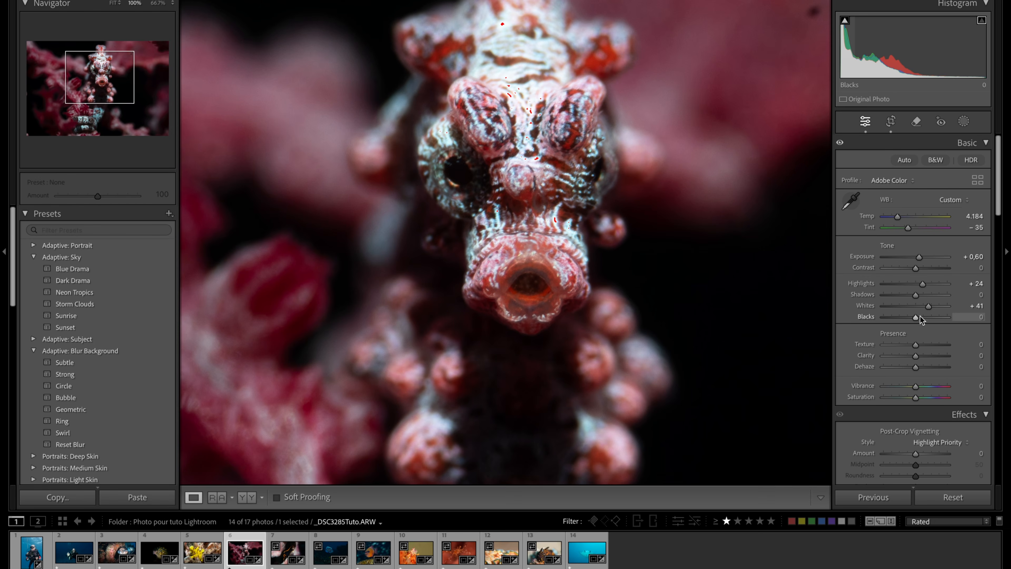
{"action": "left_click_drag", "start_coordinate": [928, 307], "coordinate": [925, 306]}
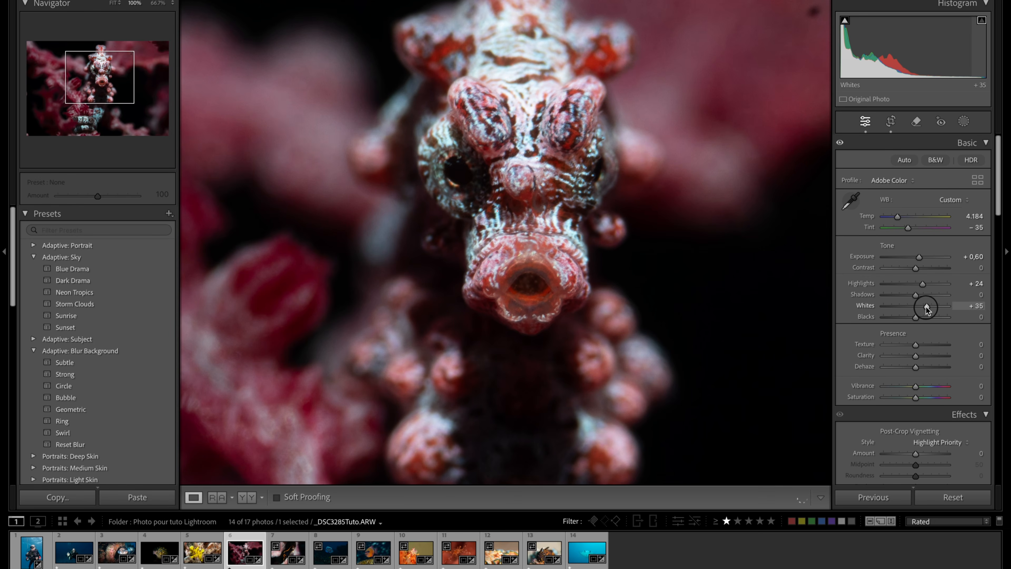
{"action": "left_click", "coordinate": [571, 171]}
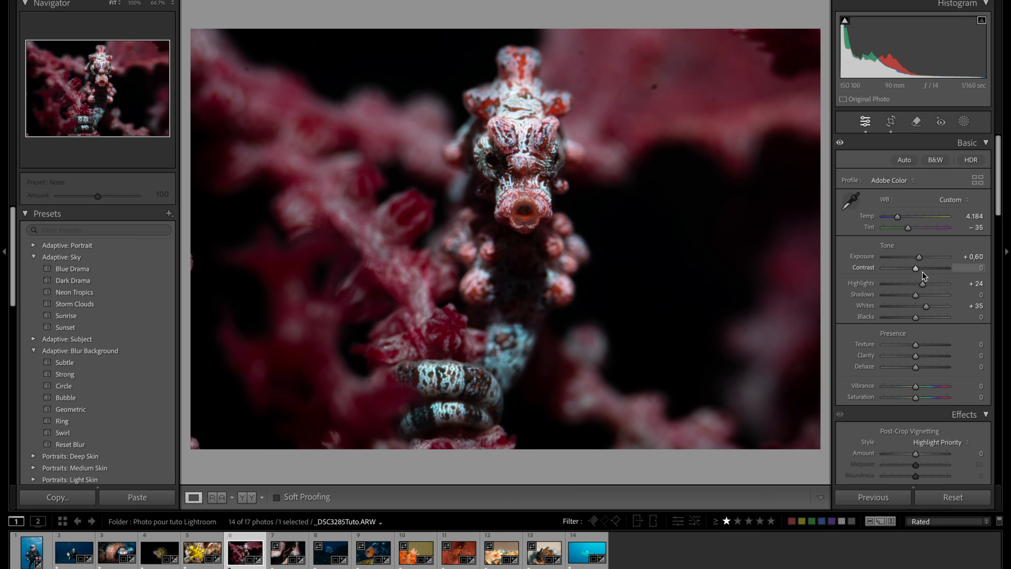
- Lower the seahorse photo's Contrast to −39 and inspect the seahorse's head
{"action": "left_click_drag", "start_coordinate": [913, 270], "coordinate": [906, 272]}
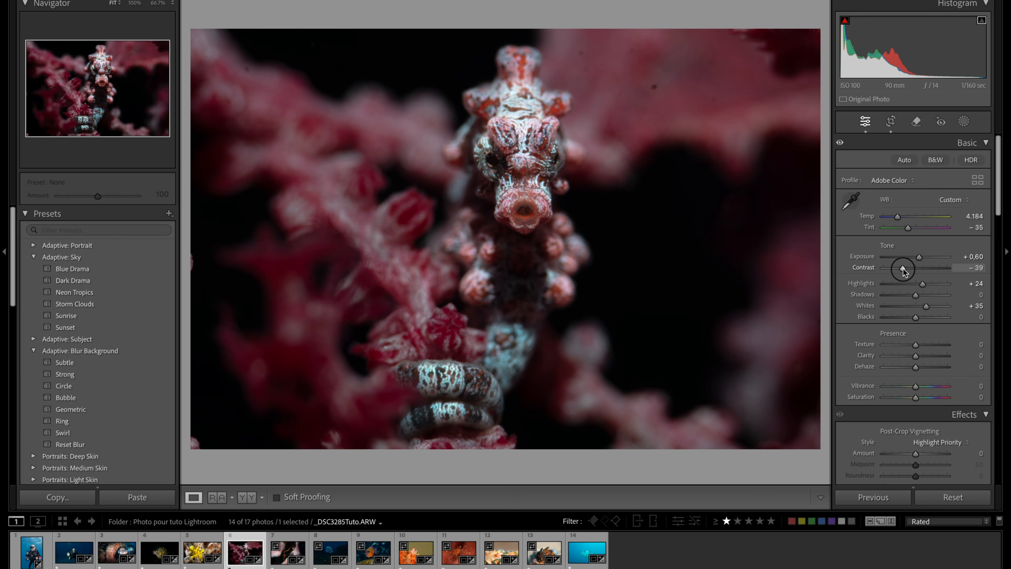
{"action": "left_click", "coordinate": [489, 150]}
{"action": "left_click", "coordinate": [532, 127]}
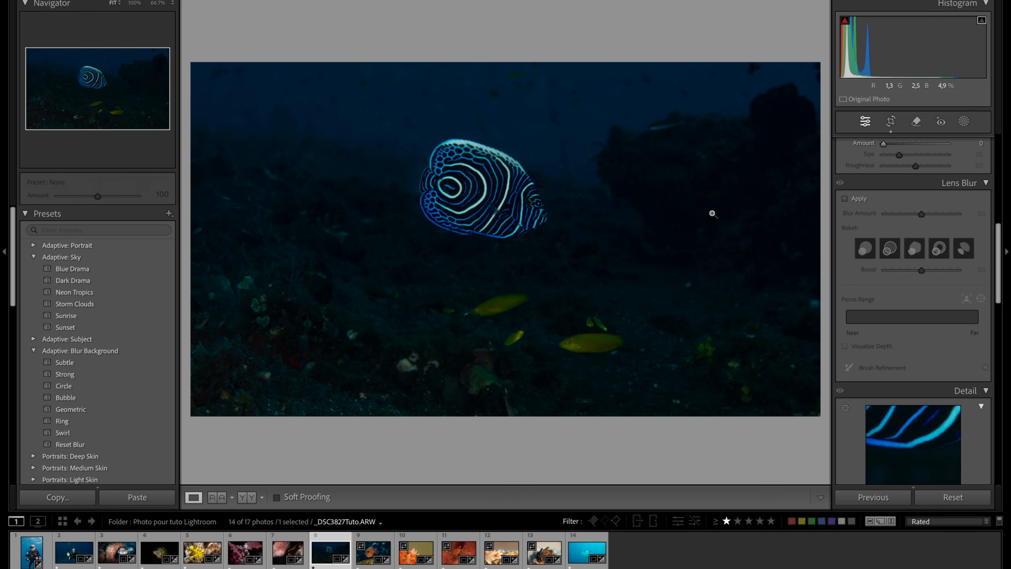
- Crop the striped blue angelfish photo tightly around the fish, placing it left of centre, and check the fish at 100%
{"action": "left_click", "coordinate": [888, 124]}
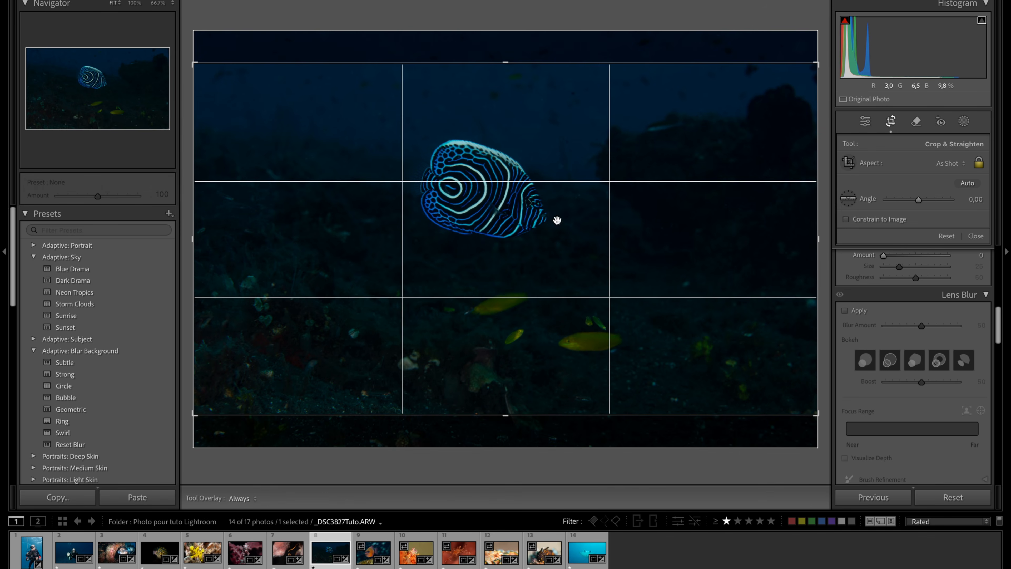
{"action": "left_click_drag", "start_coordinate": [197, 217], "coordinate": [266, 213]}
{"action": "left_click_drag", "start_coordinate": [624, 264], "coordinate": [666, 314]}
{"action": "left_click_drag", "start_coordinate": [745, 255], "coordinate": [700, 258]}
{"action": "left_click_drag", "start_coordinate": [542, 256], "coordinate": [517, 235]}
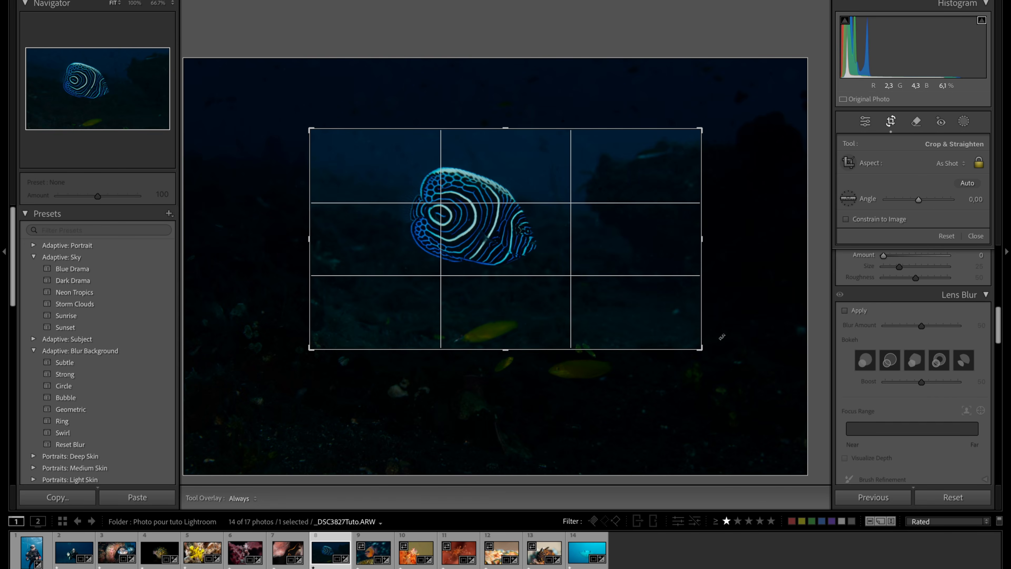
{"action": "left_click", "coordinate": [891, 122]}
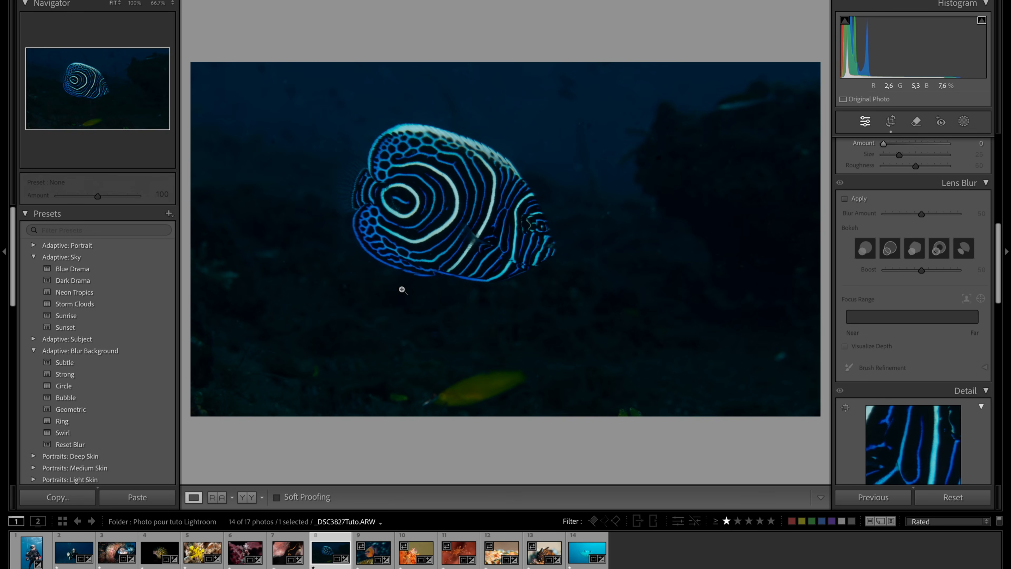
{"action": "left_click", "coordinate": [472, 211]}
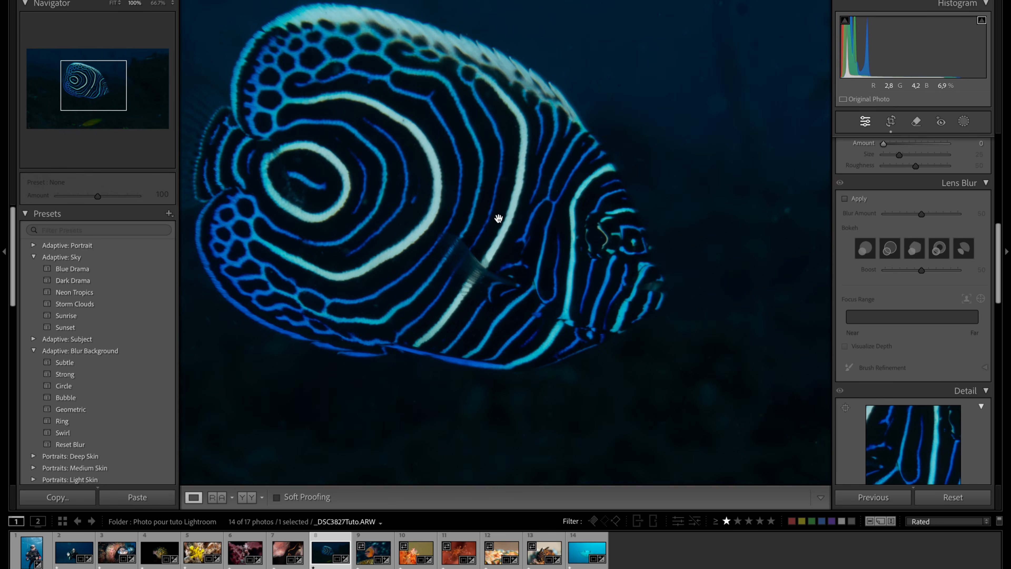
- Set Contrast to +2 on the angelfish photo, and try an Exposure of +1.00 before resetting it to 0
{"action": "left_click", "coordinate": [528, 264]}
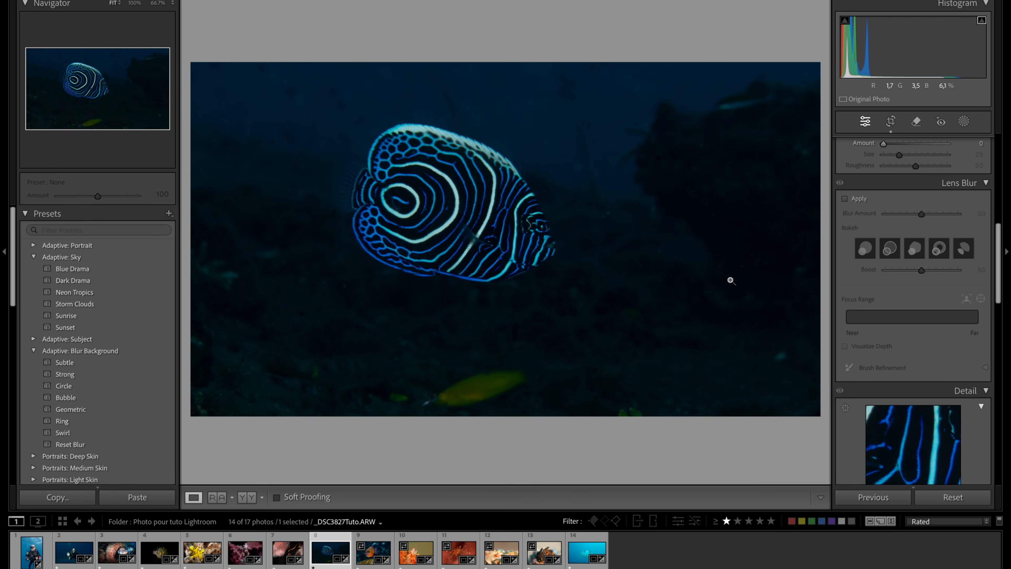
{"action": "scroll", "coordinate": [937, 257], "scroll_direction": "down", "scroll_amount": 6}
{"action": "scroll", "coordinate": [937, 257], "scroll_direction": "up", "scroll_amount": 15}
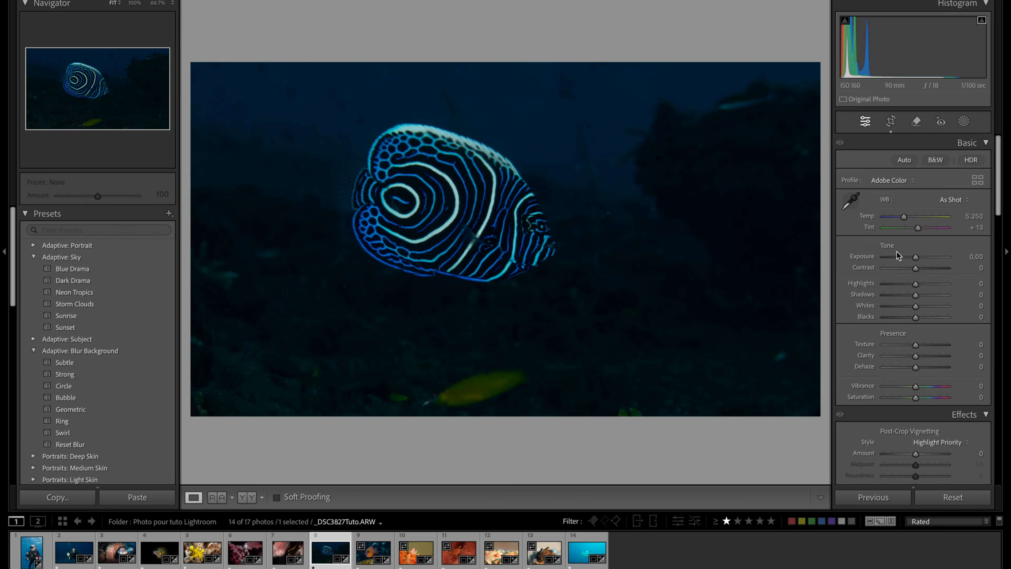
{"action": "left_click_drag", "start_coordinate": [916, 258], "coordinate": [921, 260]}
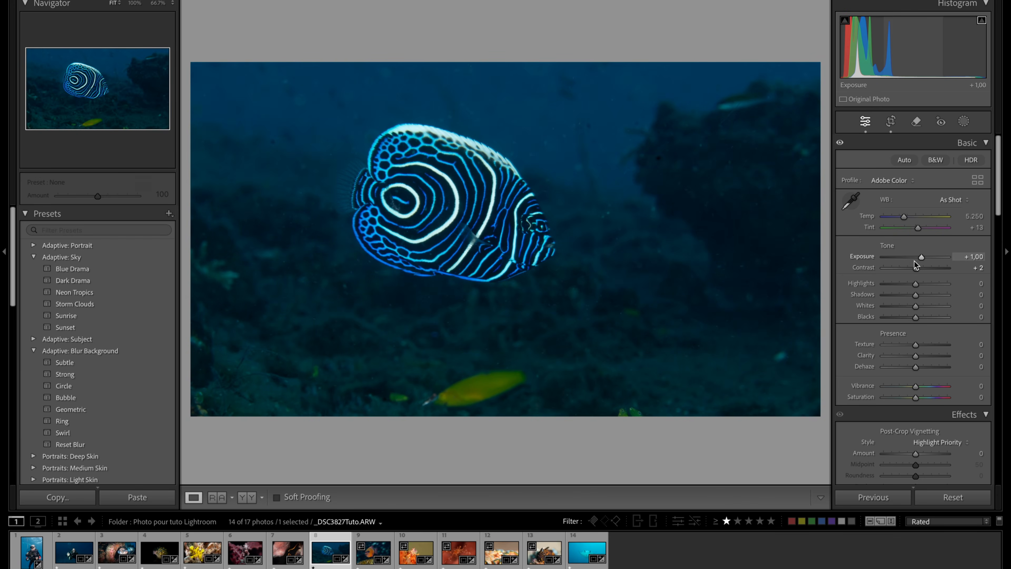
{"action": "double_click", "coordinate": [863, 259]}
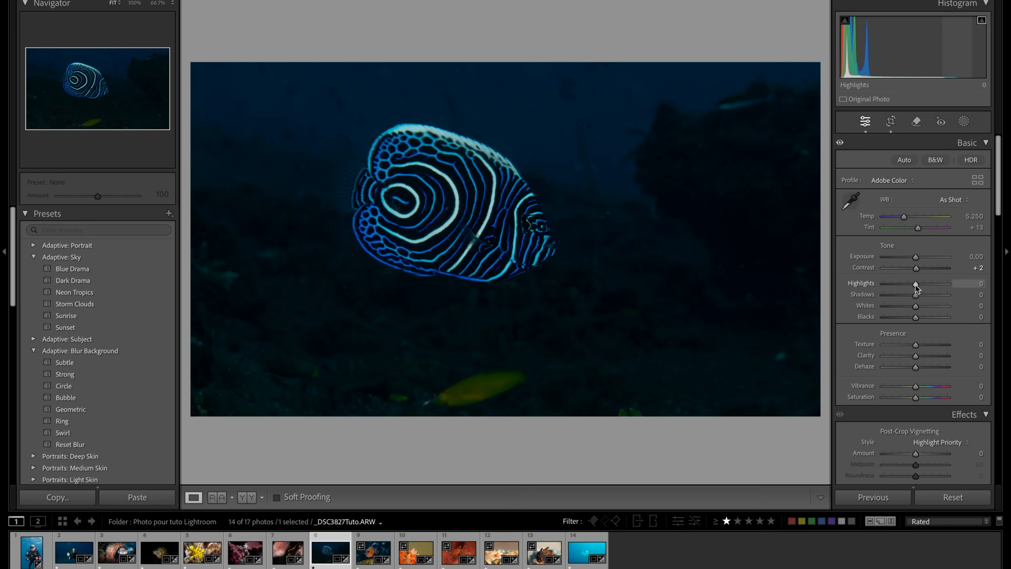
- Raise the angelfish photo's Highlights to +56 and compare before and after
{"action": "mouse_move", "coordinate": [916, 284]}
{"action": "left_mouse_down"}
{"action": "mouse_move", "coordinate": [945, 283]}
{"action": "mouse_move", "coordinate": [934, 285]}
{"action": "left_mouse_up"}
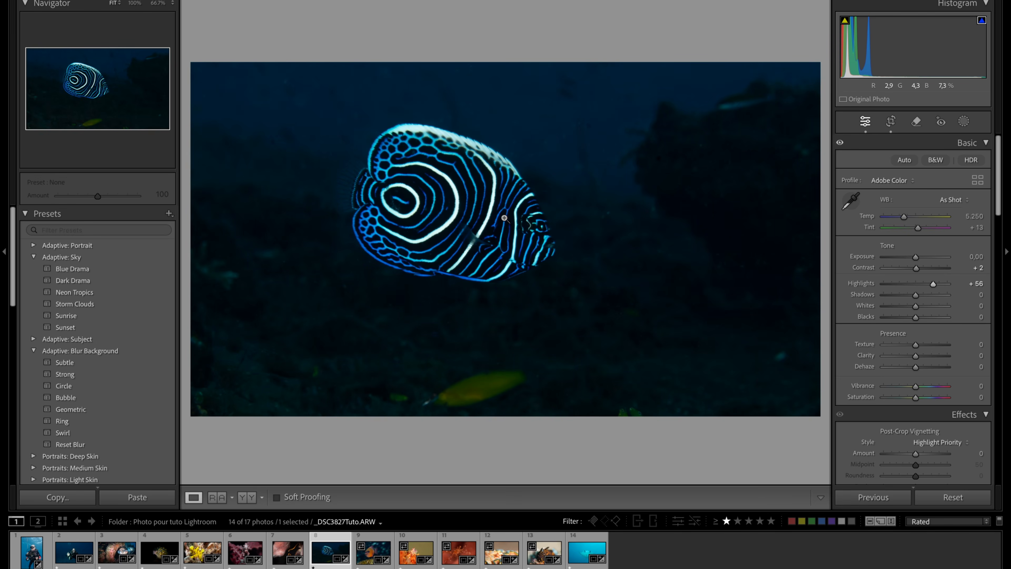
{"action": "key", "text": "y"}
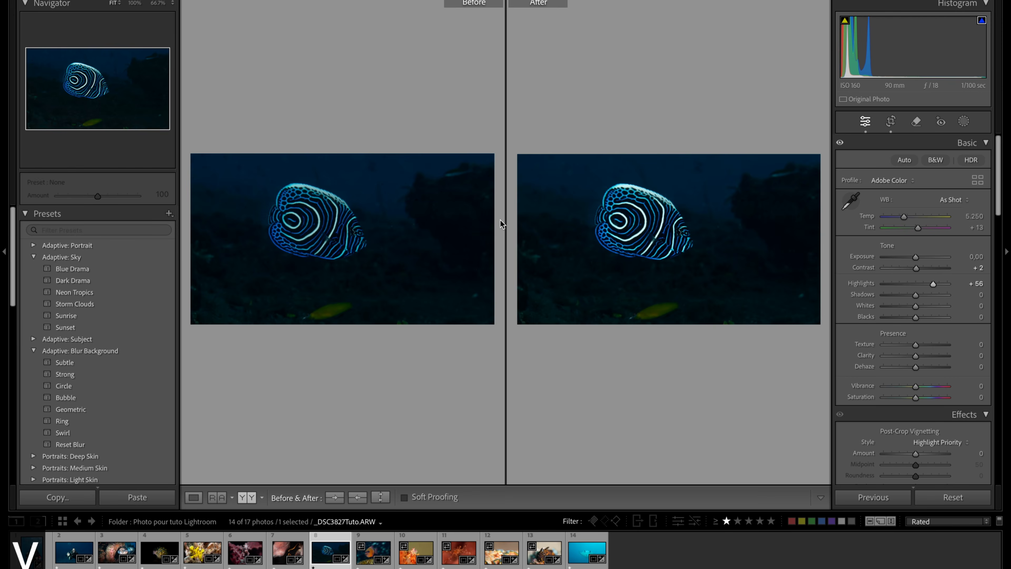
{"action": "key", "text": "y"}
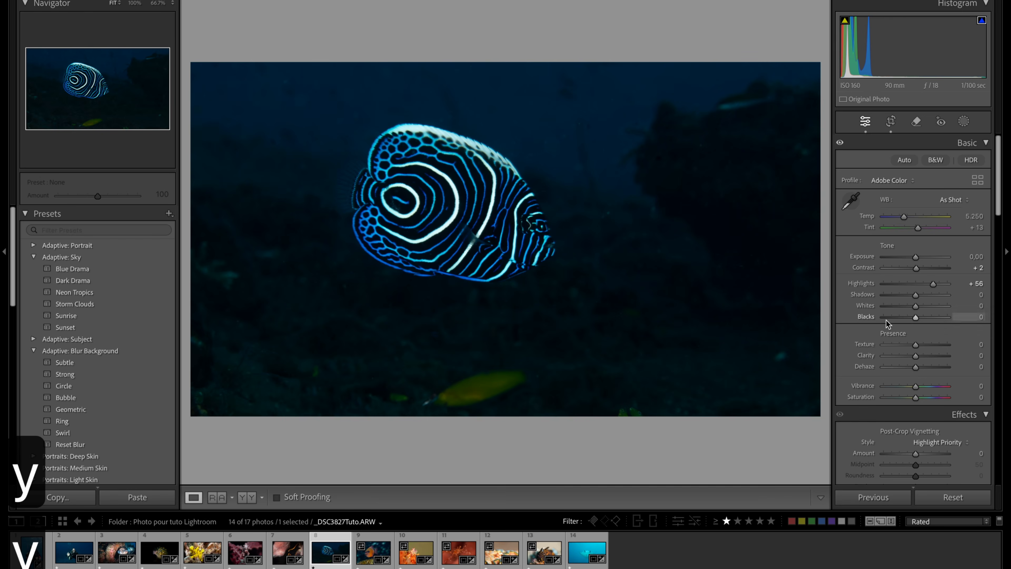
- Raise Whites to +4 on the angelfish photo and inspect the fish's stripes at 100%
{"action": "left_click_drag", "start_coordinate": [915, 308], "coordinate": [917, 307]}
{"action": "left_click", "coordinate": [474, 168]}
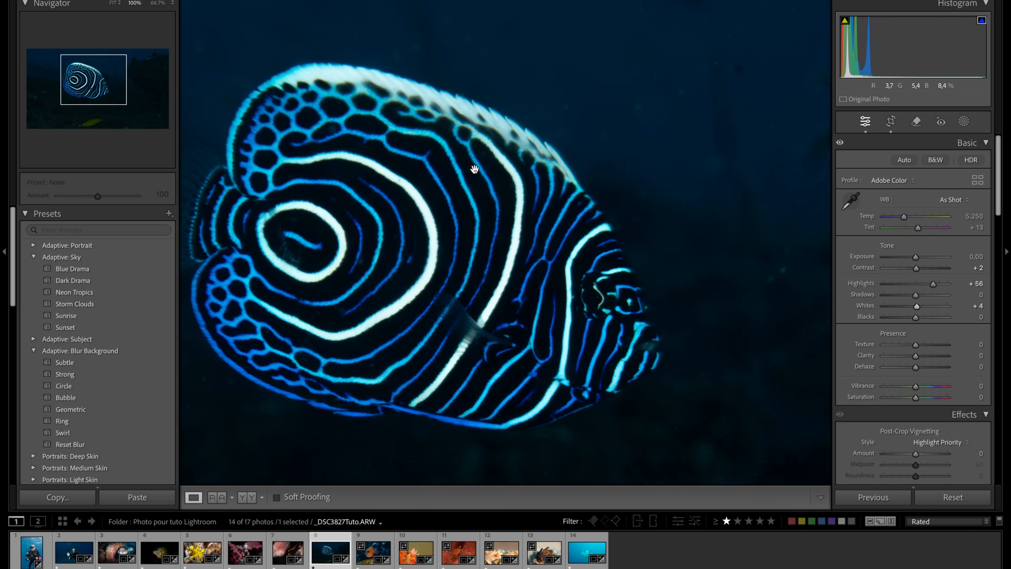
{"action": "left_click", "coordinate": [498, 299]}
{"action": "left_click", "coordinate": [748, 238]}
{"action": "left_click", "coordinate": [718, 219]}
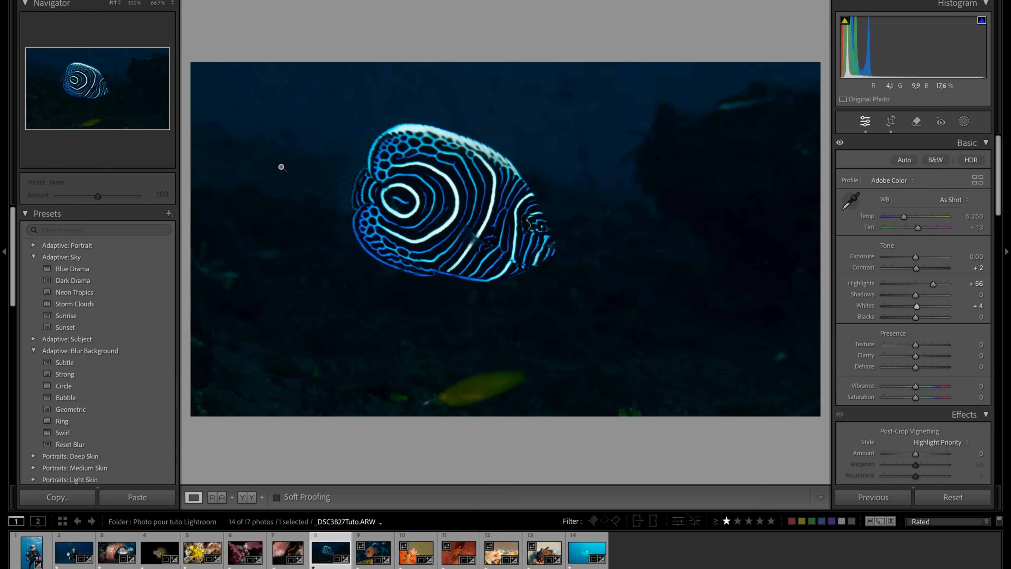
- Warm the angelfish photo's white balance to a Temp of 5,509 and a Tint of +23, judging it at 100%
{"action": "left_click", "coordinate": [453, 198]}
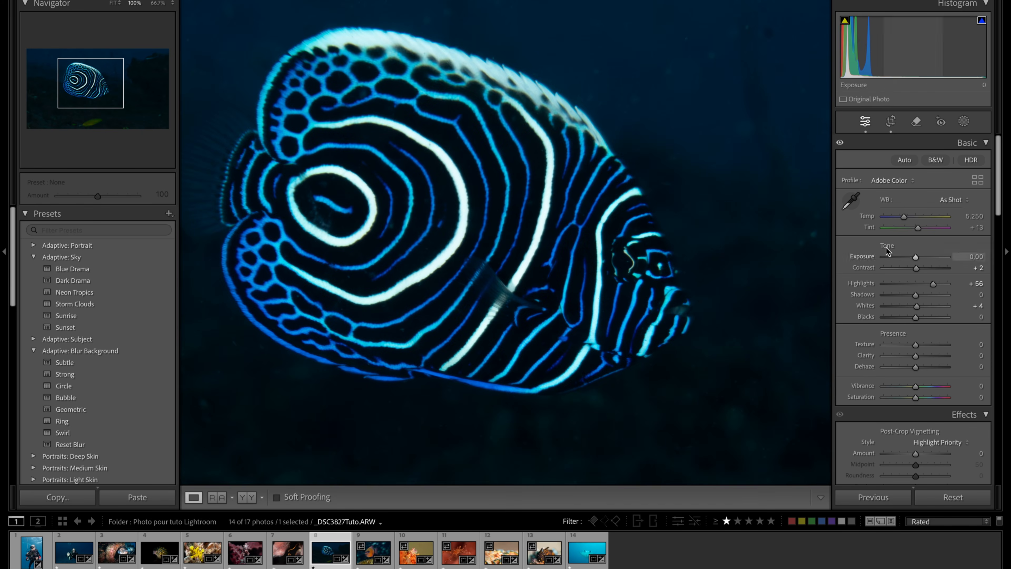
{"action": "left_click_drag", "start_coordinate": [904, 217], "coordinate": [906, 218]}
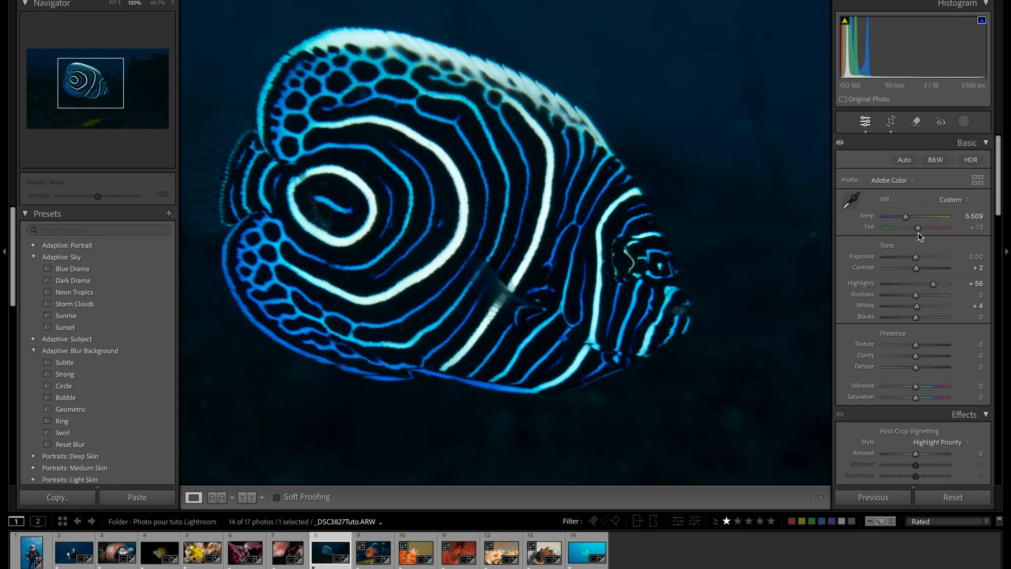
{"action": "left_click_drag", "start_coordinate": [918, 229], "coordinate": [920, 229]}
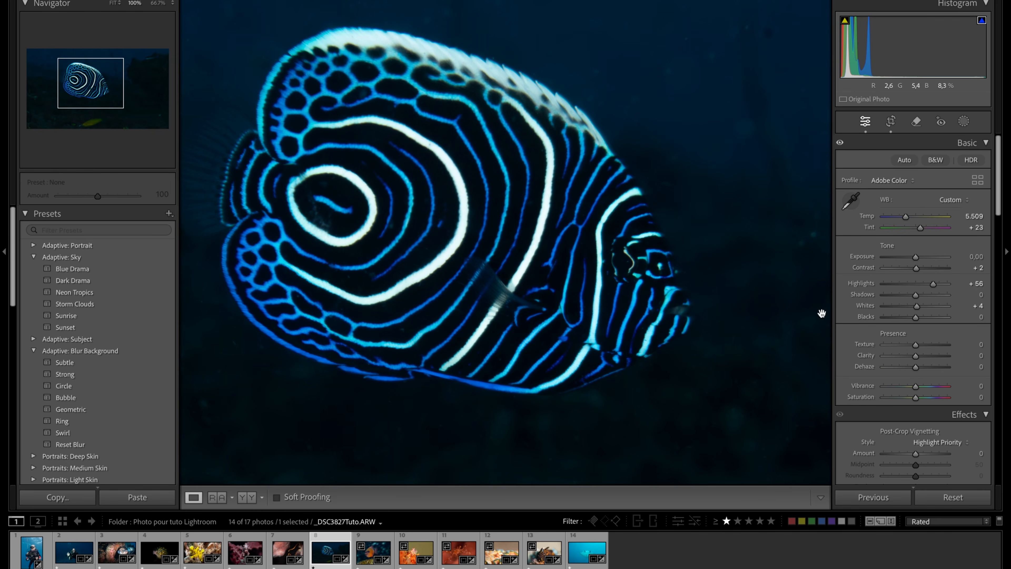
{"action": "left_click", "coordinate": [712, 357]}
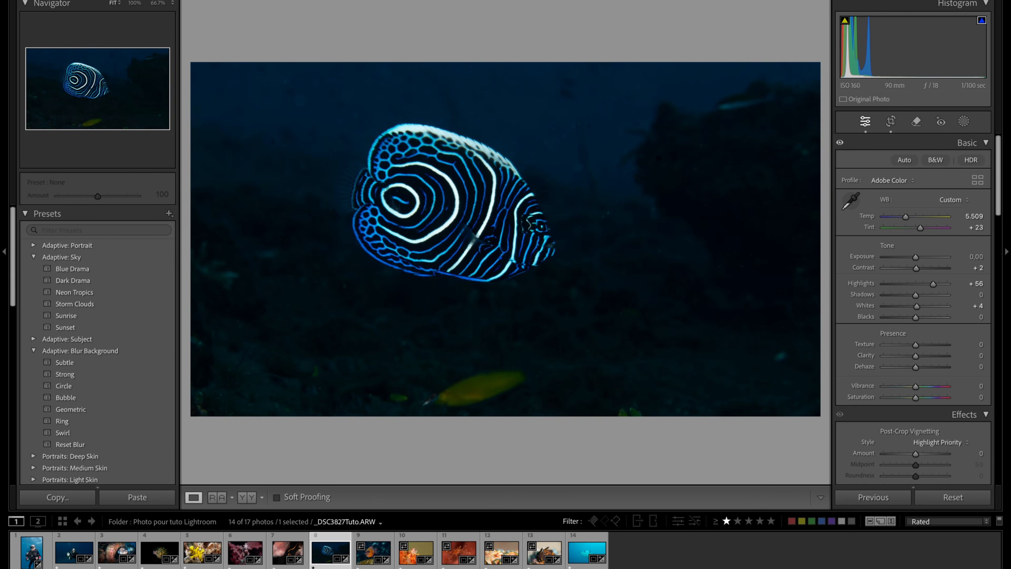
- Apply Lens Blur to the angelfish photo, check its depth map, and compare the background with and without the blur
{"action": "scroll", "coordinate": [929, 433], "scroll_direction": "down", "scroll_amount": 5}
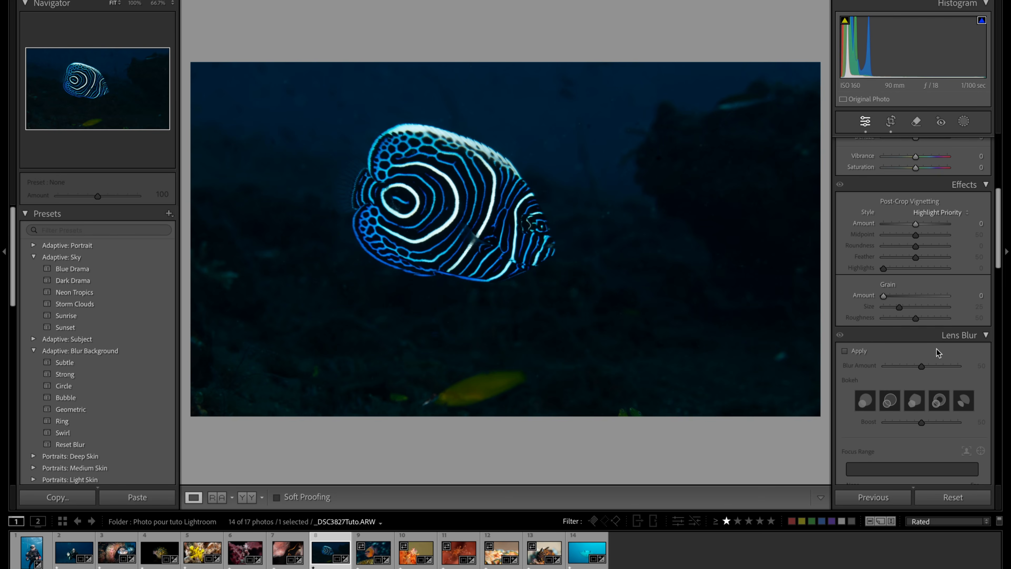
{"action": "left_click", "coordinate": [845, 351]}
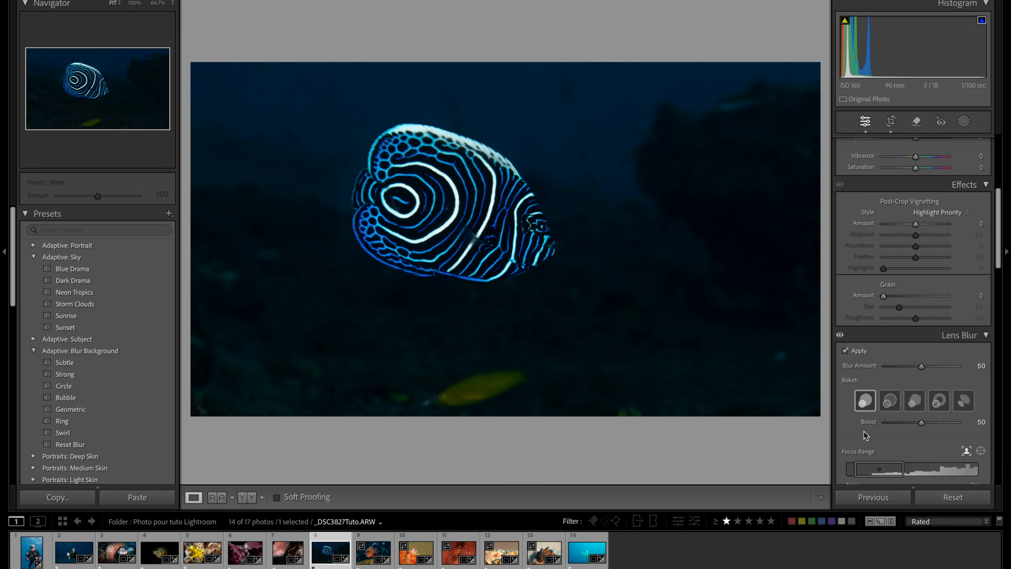
{"action": "scroll", "coordinate": [867, 440], "scroll_direction": "down", "scroll_amount": 1}
{"action": "scroll", "coordinate": [864, 445], "scroll_direction": "down", "scroll_amount": 3}
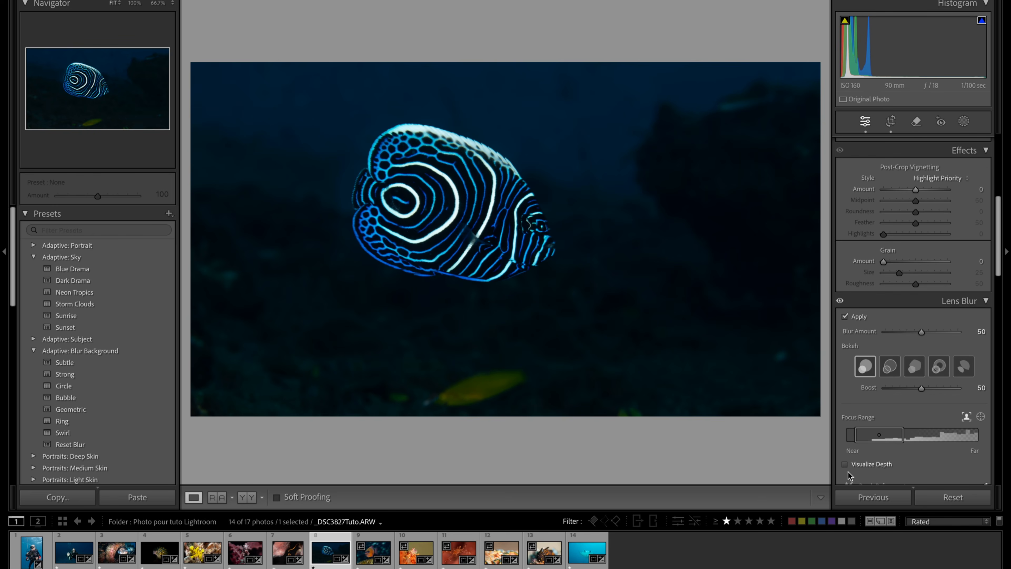
{"action": "left_click", "coordinate": [844, 464]}
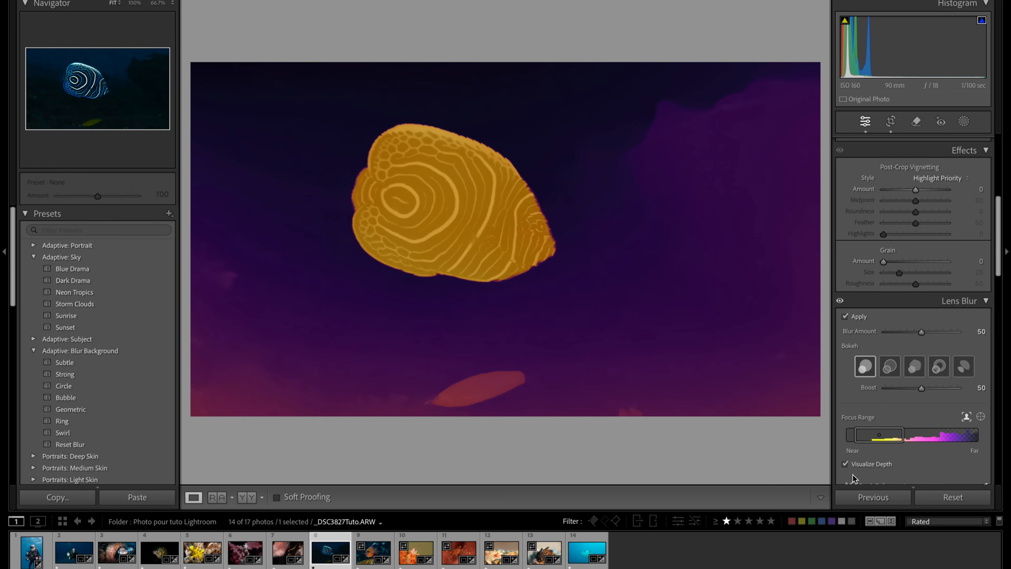
{"action": "left_click", "coordinate": [845, 464]}
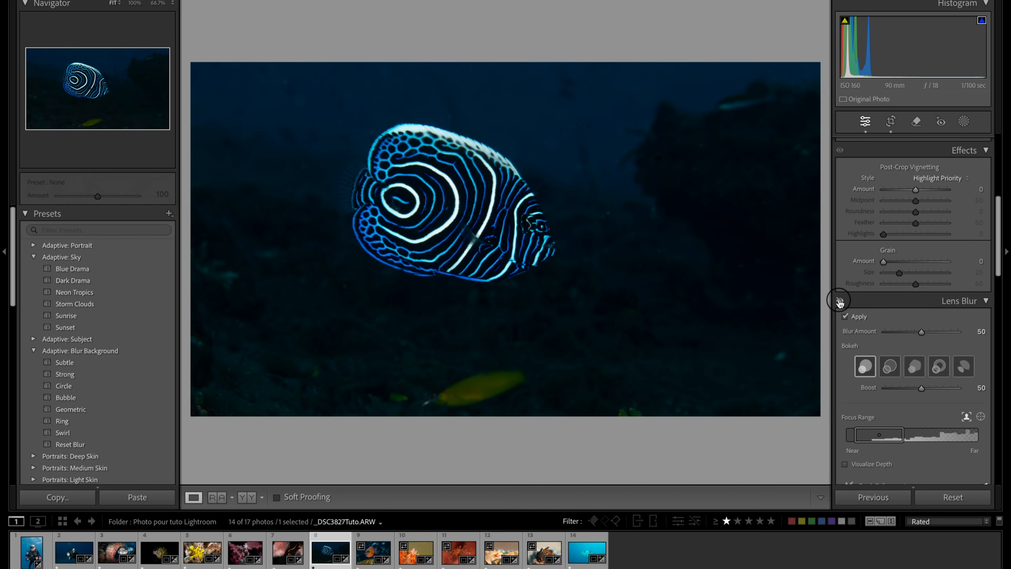
{"action": "left_click", "coordinate": [840, 302]}
{"action": "left_click", "coordinate": [840, 302]}
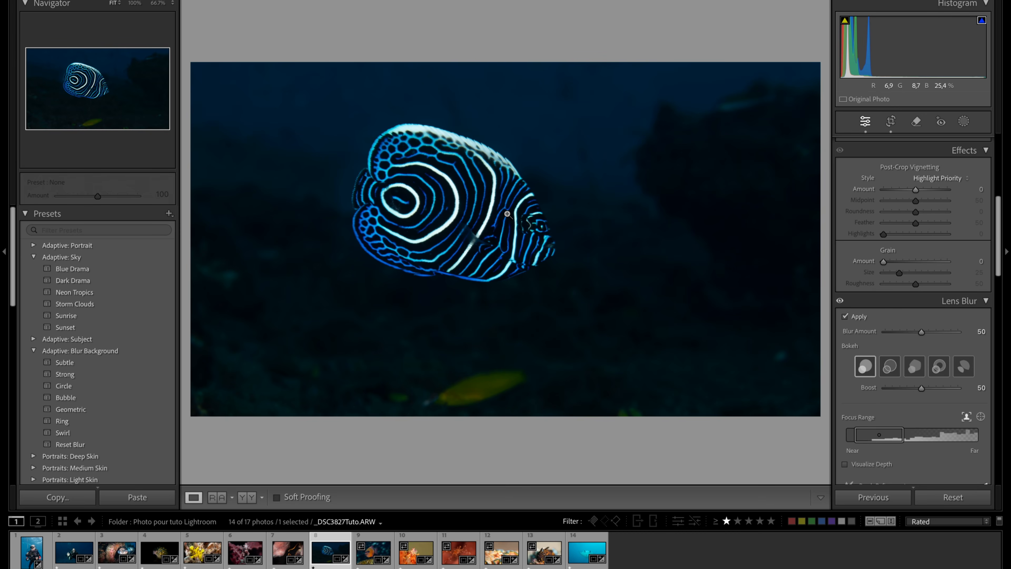
- Try a Lens Blur amount of 100 on the background, then reduce it to 69
{"action": "scroll", "coordinate": [912, 420], "scroll_direction": "up", "scroll_amount": 2}
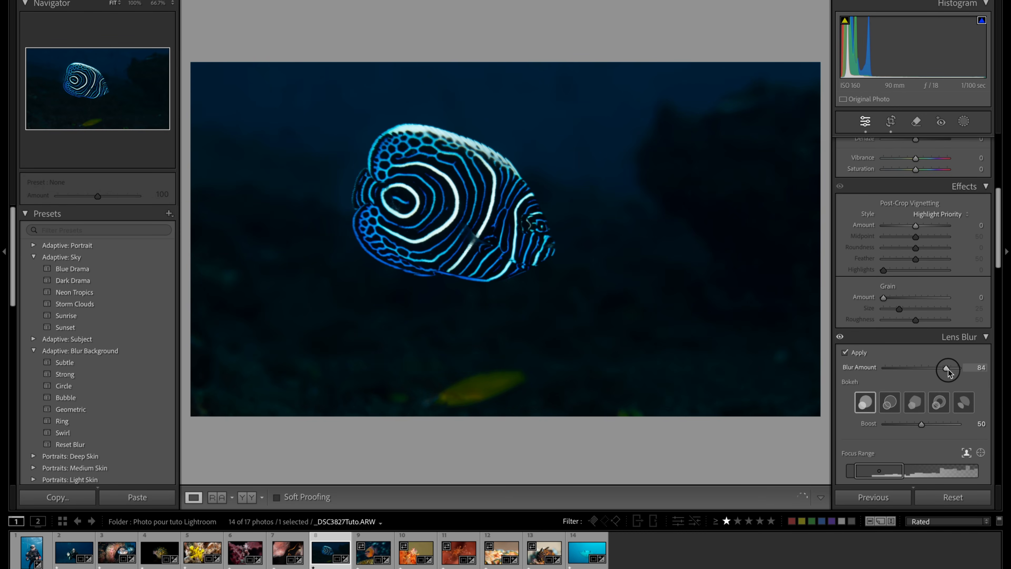
{"action": "left_click_drag", "start_coordinate": [956, 370], "coordinate": [959, 369]}
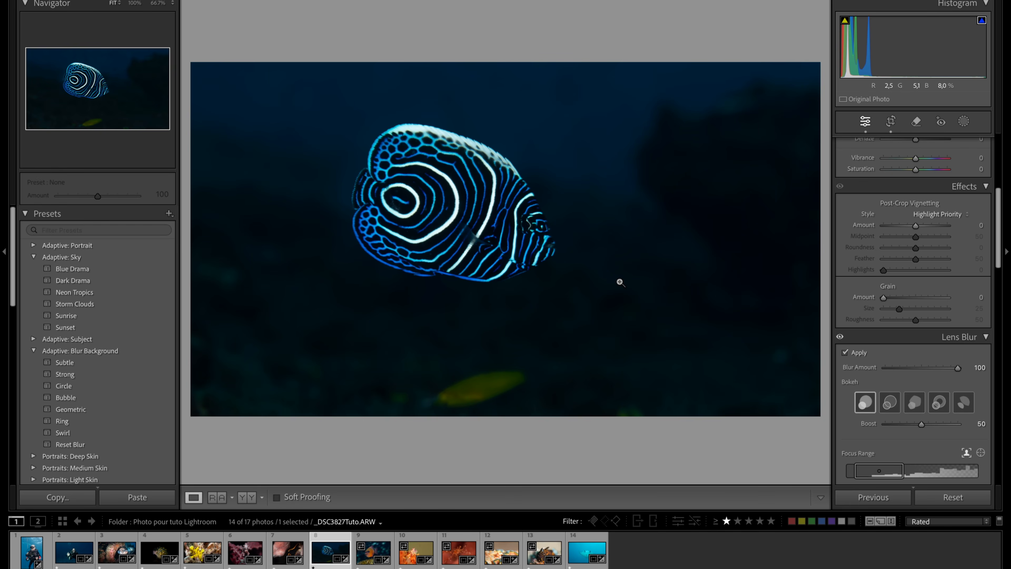
{"action": "left_click_drag", "start_coordinate": [957, 367], "coordinate": [934, 372]}
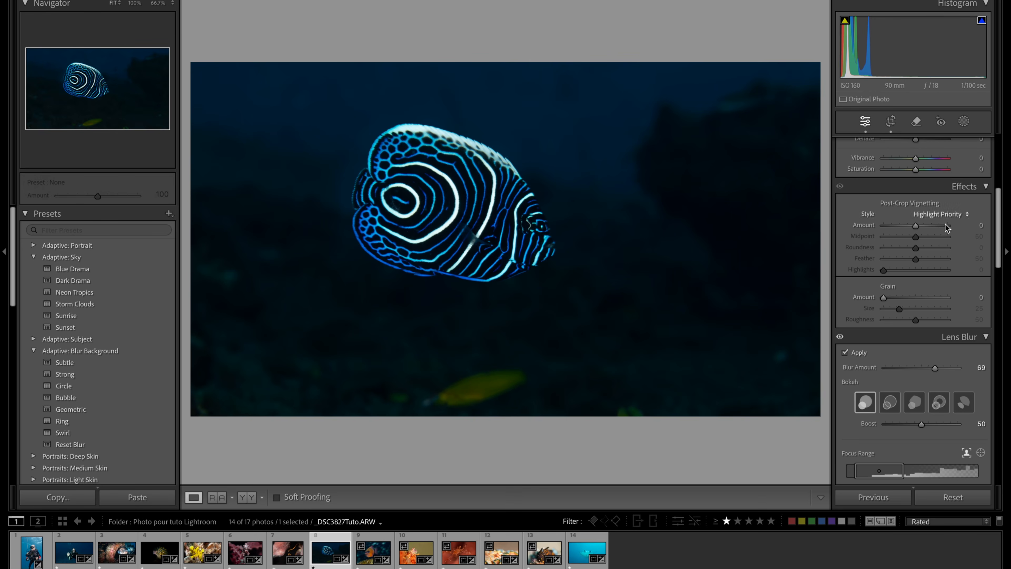
- Raise the angelfish photo's Shadows to +98 and compare before and after
{"action": "scroll", "coordinate": [964, 339], "scroll_direction": "down", "scroll_amount": 8}
{"action": "scroll", "coordinate": [937, 341], "scroll_direction": "up", "scroll_amount": 2}
{"action": "scroll", "coordinate": [937, 342], "scroll_direction": "up", "scroll_amount": 10}
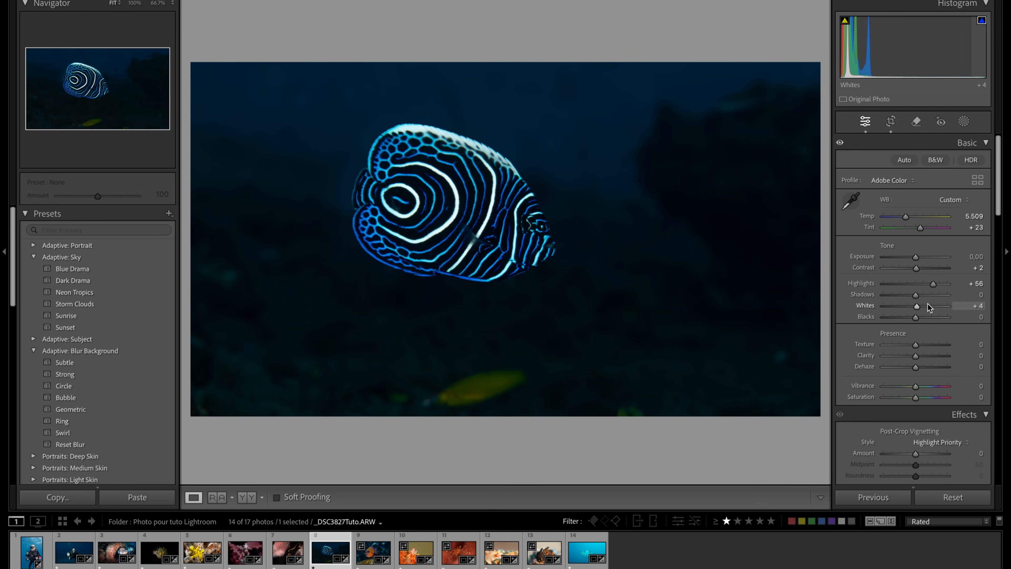
{"action": "left_click_drag", "start_coordinate": [918, 296], "coordinate": [948, 298]}
{"action": "key", "text": "y"}
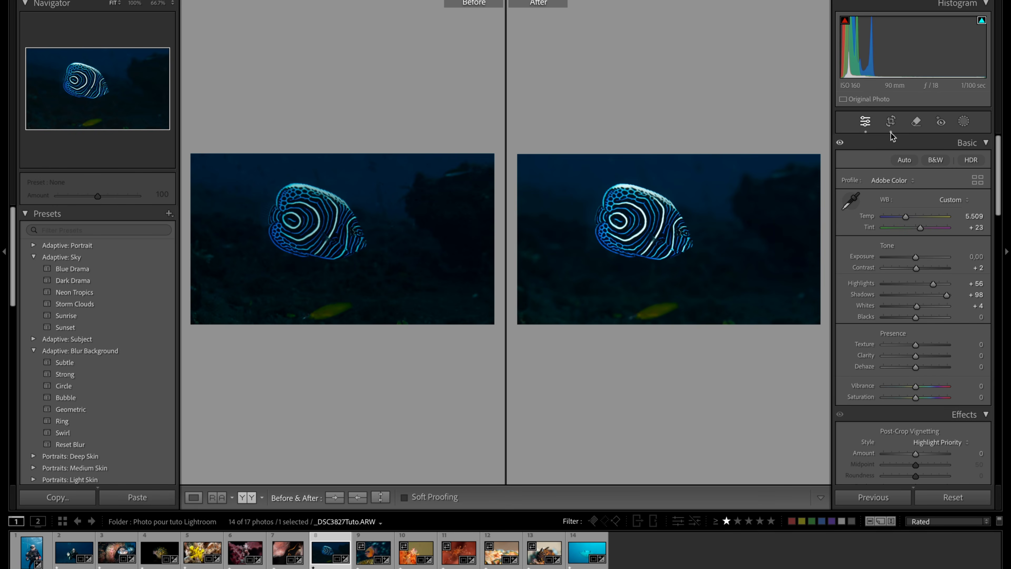
{"action": "key", "text": "y"}
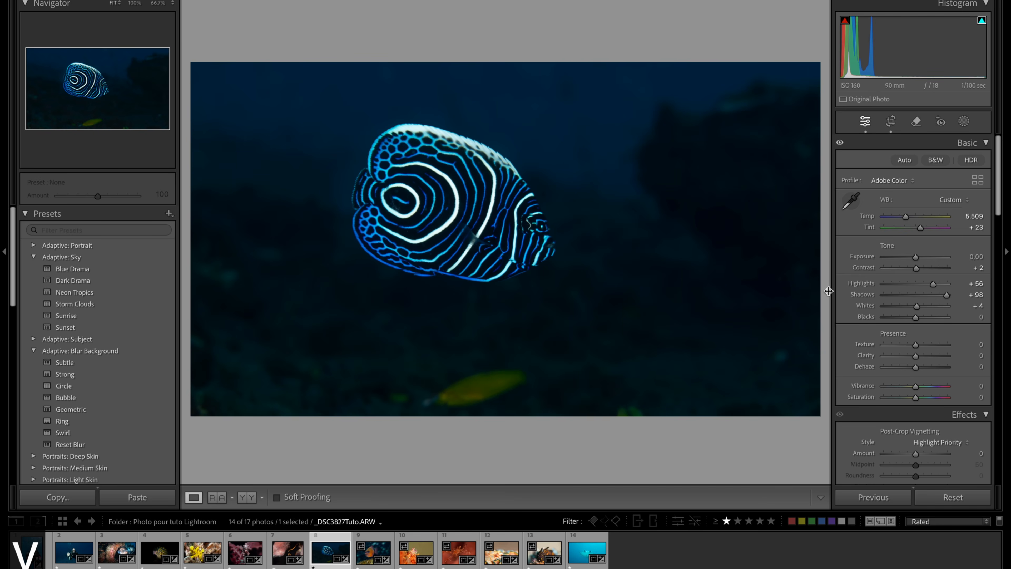
- Shift the Blue hue to +11 and the Aqua hue to −2 in the Color Mixer, and compare before and after
{"action": "scroll", "coordinate": [911, 326], "scroll_direction": "down", "scroll_amount": 8}
{"action": "scroll", "coordinate": [912, 326], "scroll_direction": "down", "scroll_amount": 8}
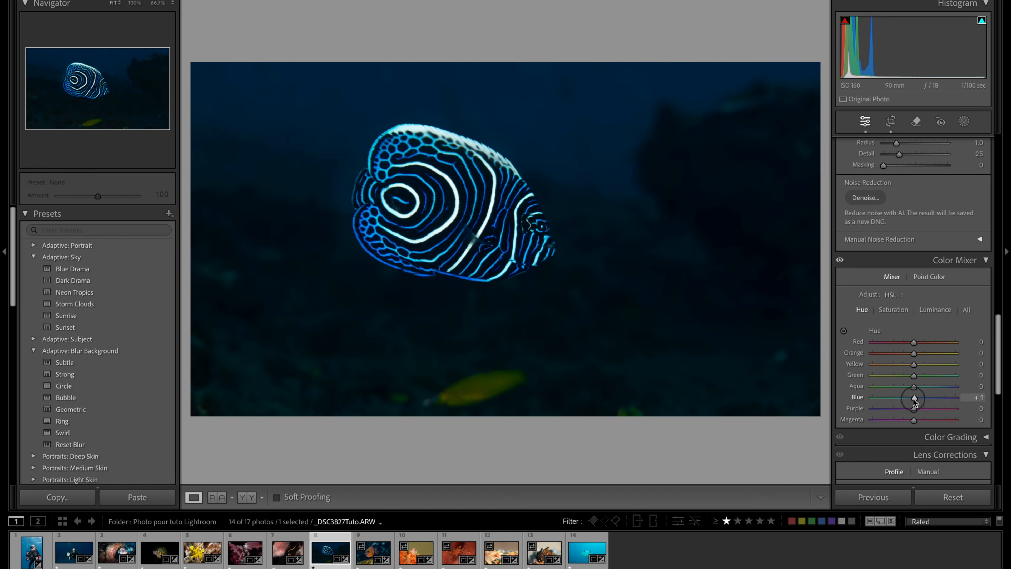
{"action": "mouse_move", "coordinate": [913, 398]}
{"action": "left_mouse_down"}
{"action": "mouse_move", "coordinate": [959, 391]}
{"action": "mouse_move", "coordinate": [855, 404]}
{"action": "mouse_move", "coordinate": [944, 398]}
{"action": "mouse_move", "coordinate": [920, 402]}
{"action": "left_mouse_up"}
{"action": "left_click_drag", "start_coordinate": [914, 387], "coordinate": [909, 408]}
{"action": "key", "text": "y"}
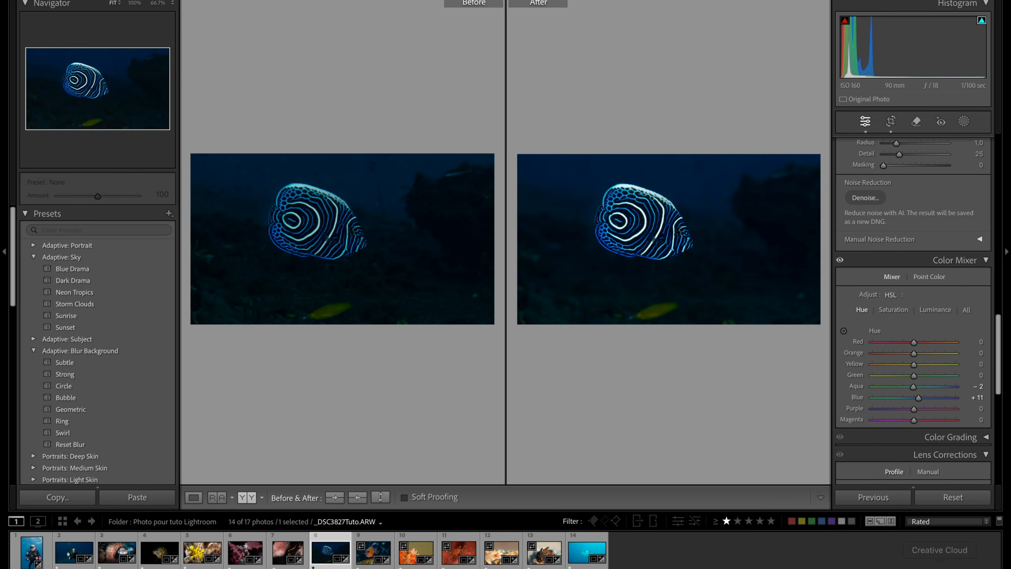
{"action": "key", "text": "y"}
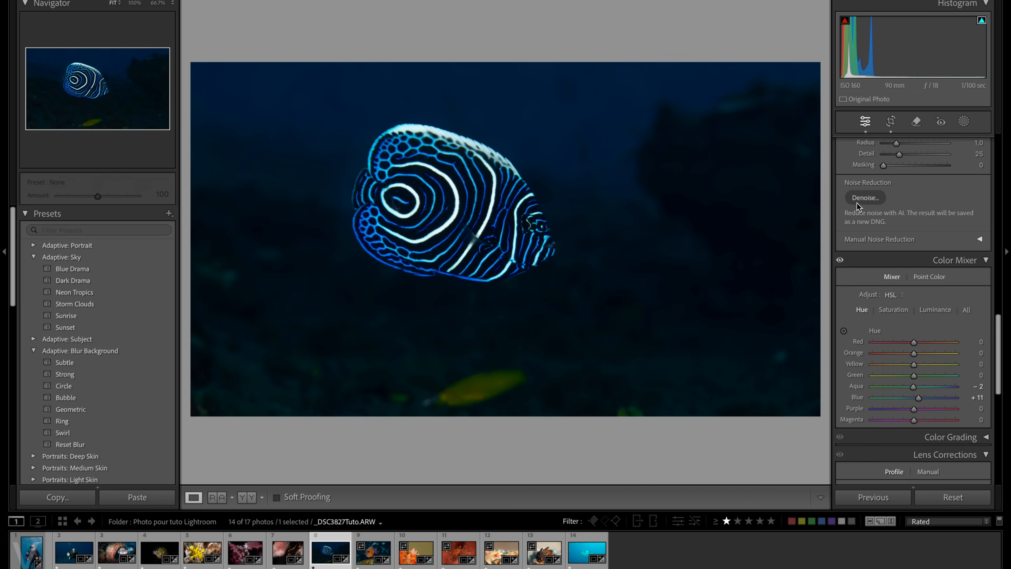
- Heal away the yellow fish below the angelfish and the small distracting spots along the lower background
{"action": "scroll", "coordinate": [898, 184], "scroll_direction": "down", "scroll_amount": 5}
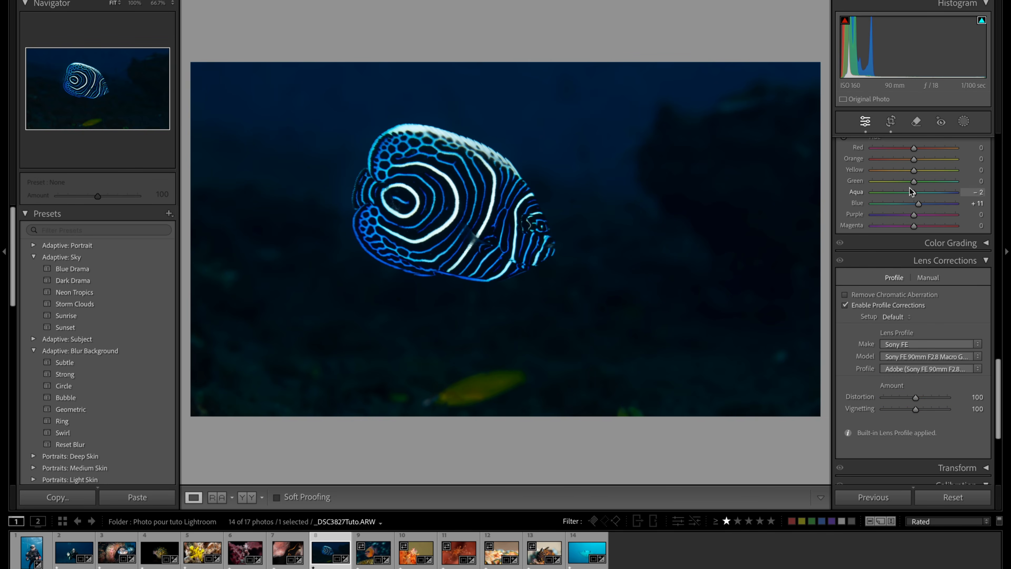
{"action": "left_click", "coordinate": [918, 121]}
{"action": "mouse_move", "coordinate": [437, 393]}
{"action": "left_mouse_down"}
{"action": "mouse_move", "coordinate": [429, 395]}
{"action": "mouse_move", "coordinate": [513, 376]}
{"action": "mouse_move", "coordinate": [452, 389]}
{"action": "left_mouse_up"}
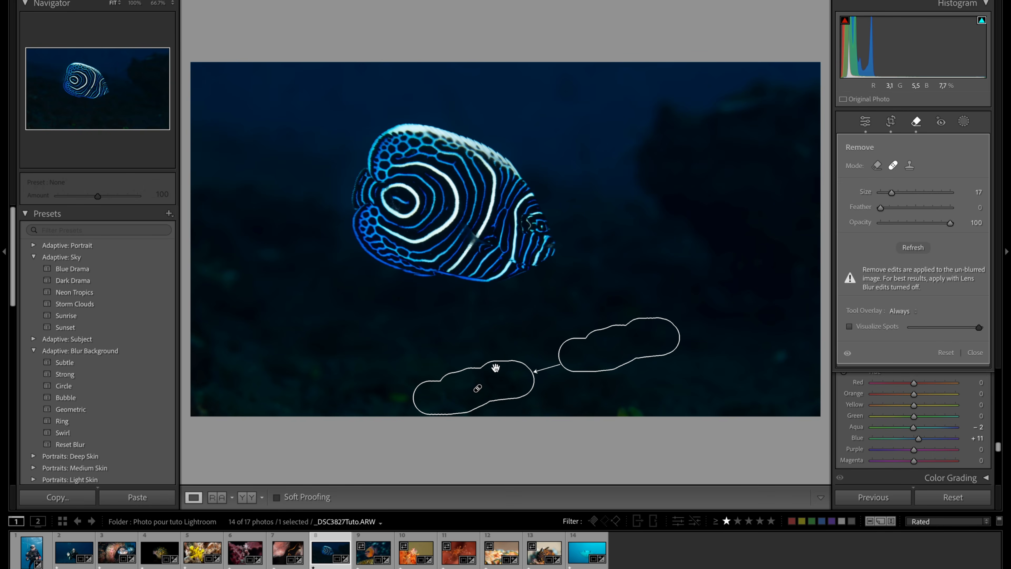
{"action": "left_click", "coordinate": [787, 362]}
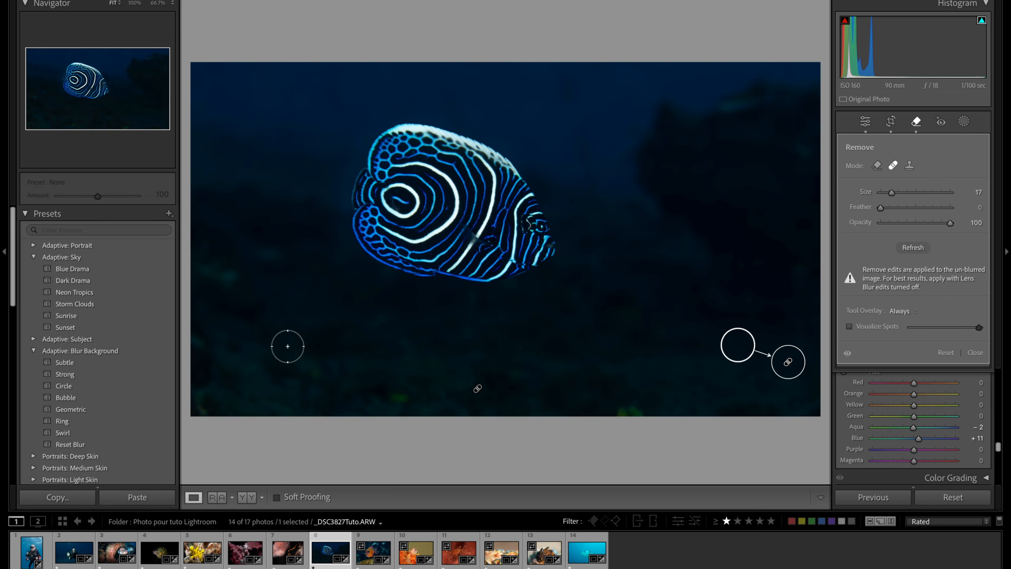
{"action": "left_click", "coordinate": [400, 398]}
{"action": "scroll", "coordinate": [596, 418], "scroll_direction": "up", "scroll_amount": 3}
{"action": "left_click", "coordinate": [629, 410]}
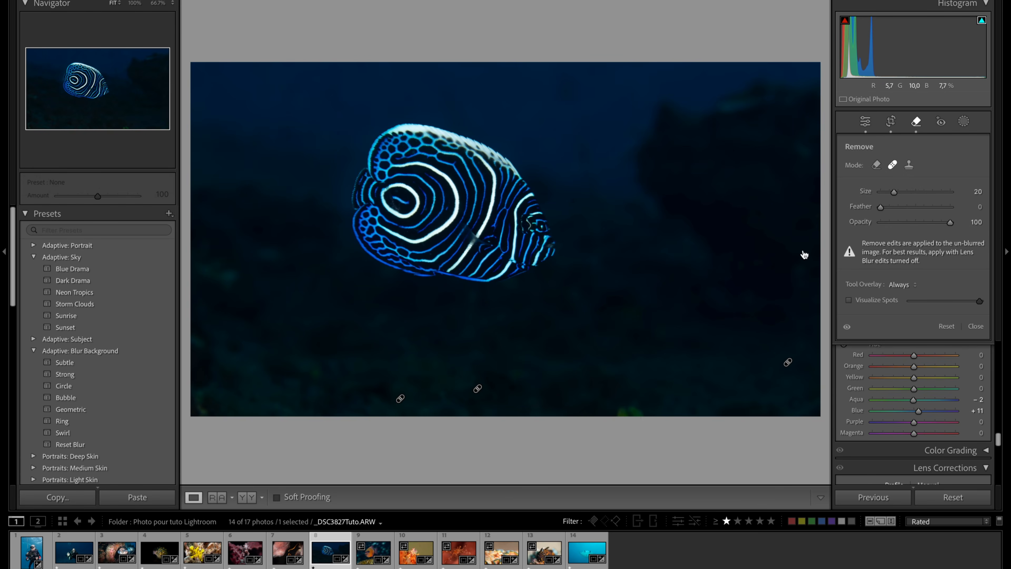
{"action": "left_click", "coordinate": [916, 126]}
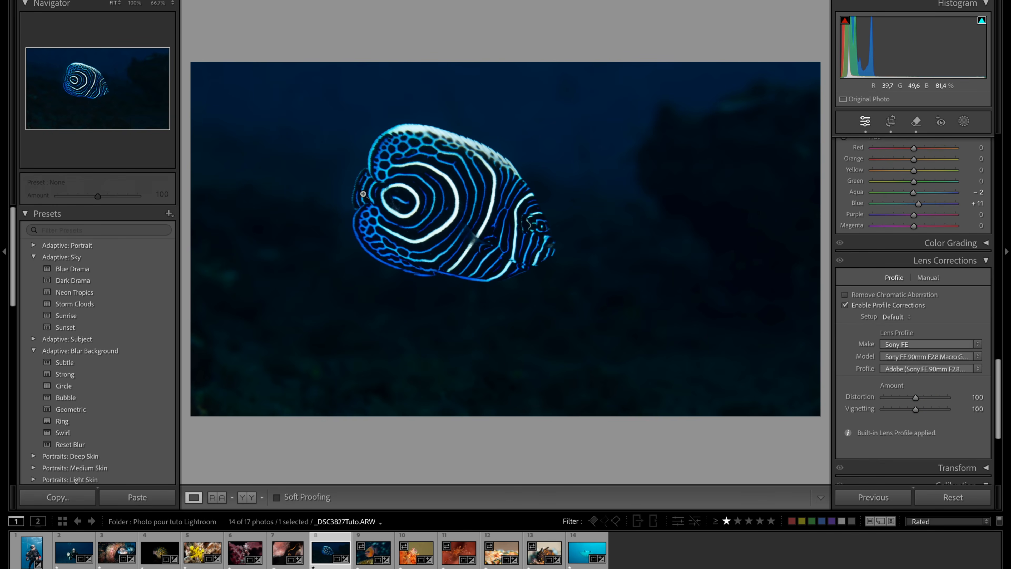
- Open the next photo, the orange fish above the rock, and crop out the second fish at its edge, keeping the As Shot aspect
{"action": "key", "text": "Right"}
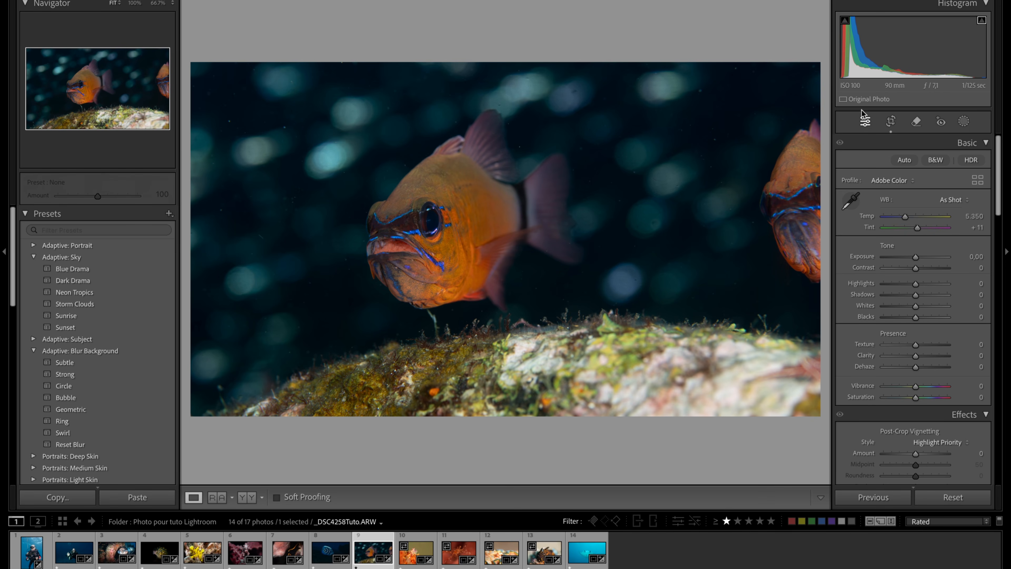
{"action": "left_click", "coordinate": [892, 124]}
{"action": "left_click_drag", "start_coordinate": [811, 246], "coordinate": [766, 247]}
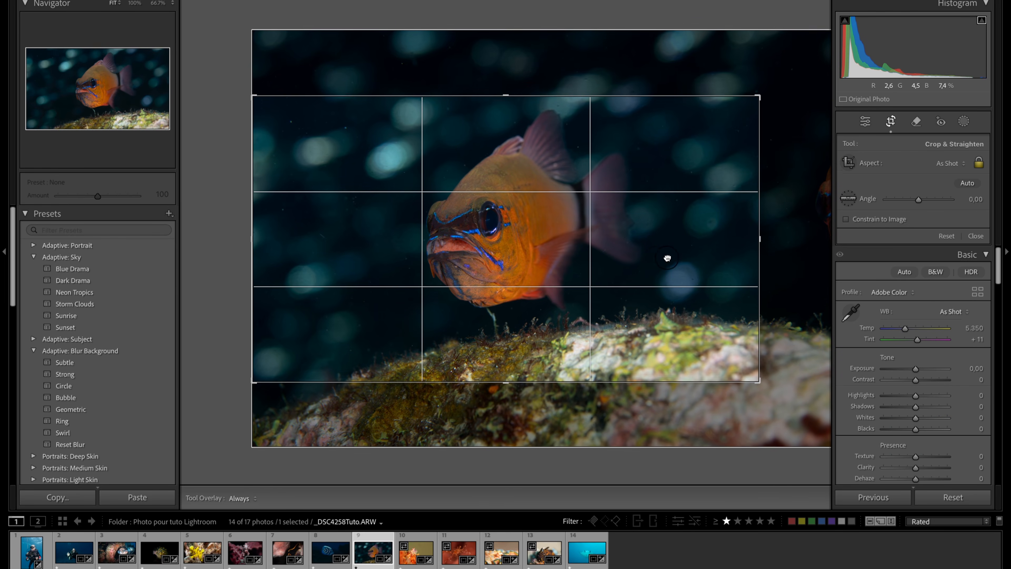
{"action": "left_click_drag", "start_coordinate": [754, 240], "coordinate": [661, 244]}
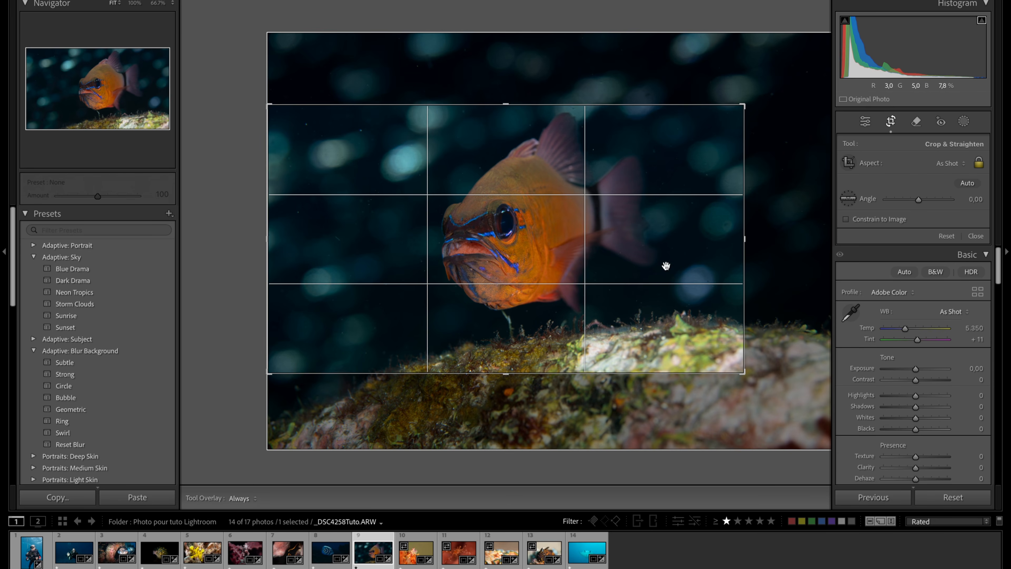
{"action": "left_click", "coordinate": [890, 126]}
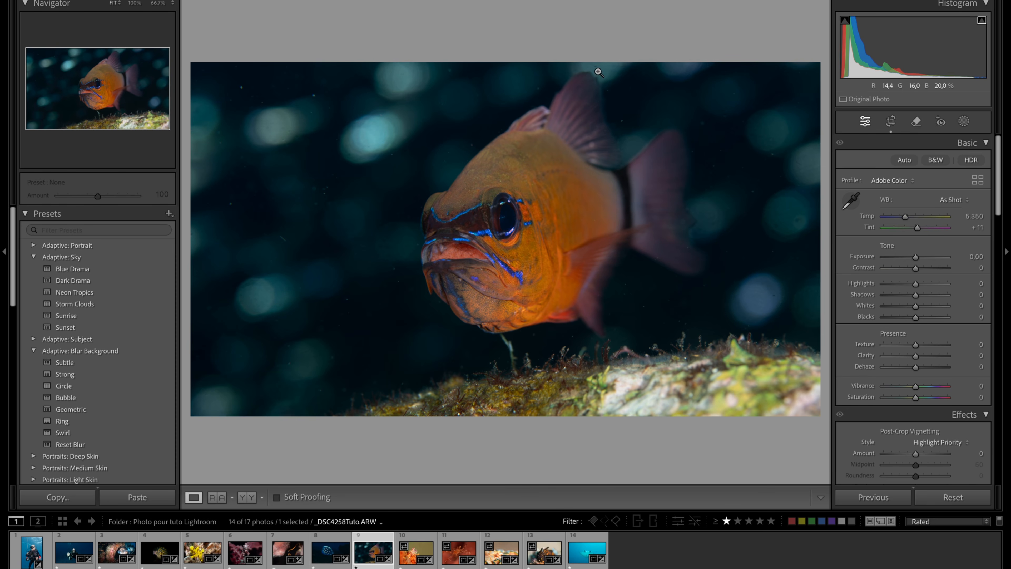
- Change the crop aspect ratio to 4 x 3, then enlarge and shift the frame to leave more open water in front of the fish
{"action": "left_click", "coordinate": [891, 122]}
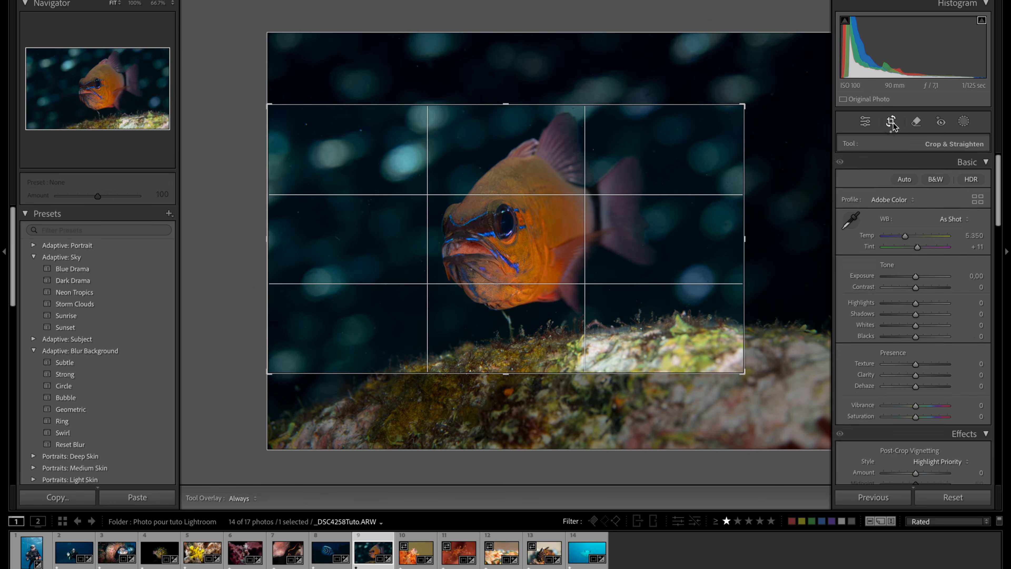
{"action": "left_click", "coordinate": [954, 165]}
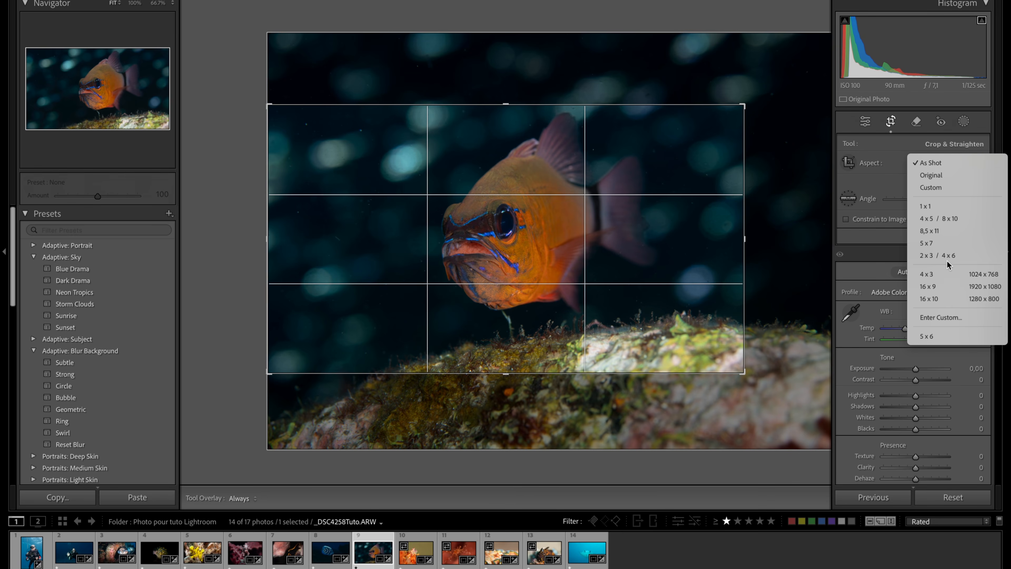
{"action": "left_click", "coordinate": [944, 276]}
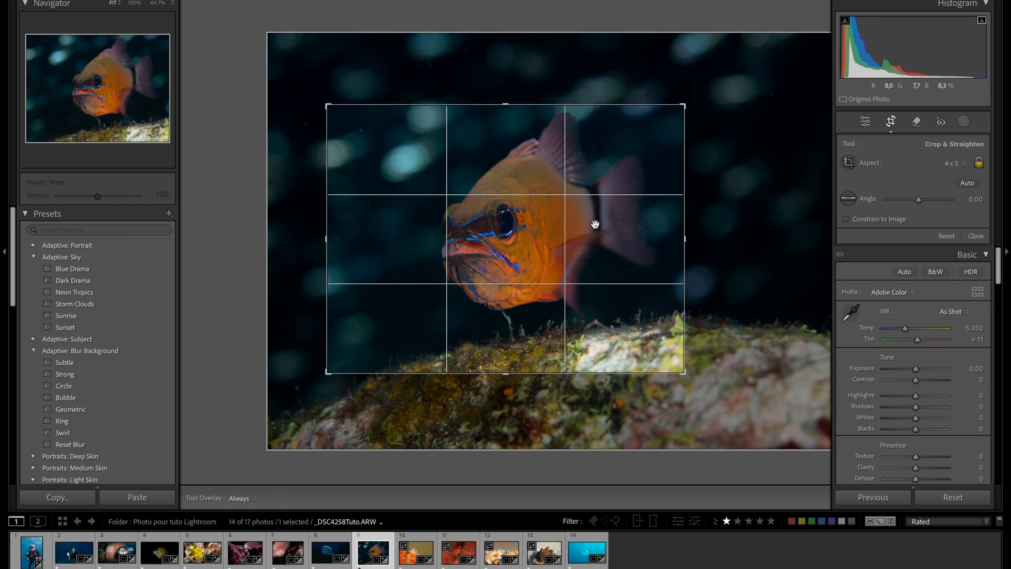
{"action": "left_click_drag", "start_coordinate": [326, 238], "coordinate": [297, 236]}
{"action": "left_click_drag", "start_coordinate": [541, 215], "coordinate": [508, 212]}
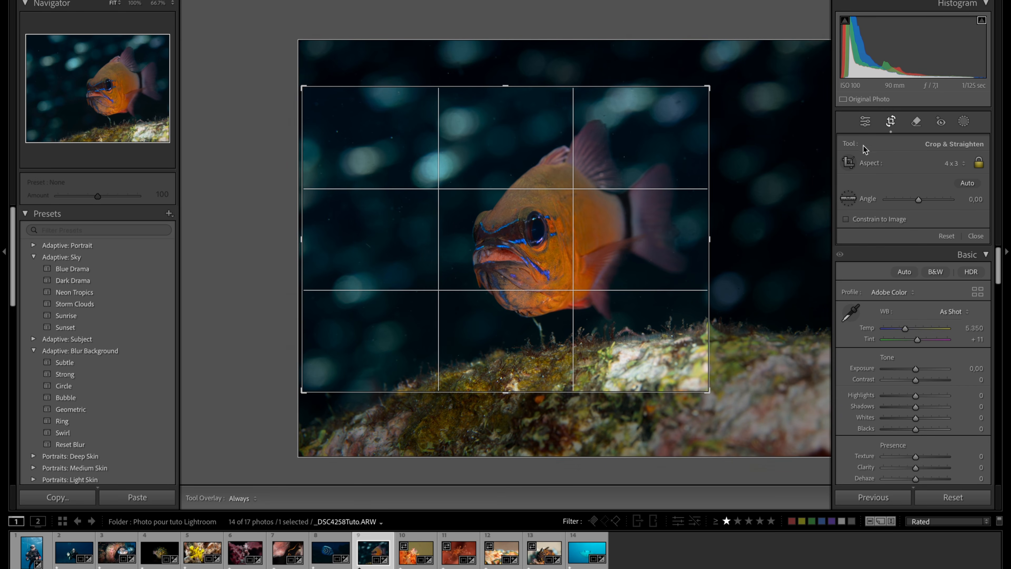
{"action": "left_click", "coordinate": [892, 122]}
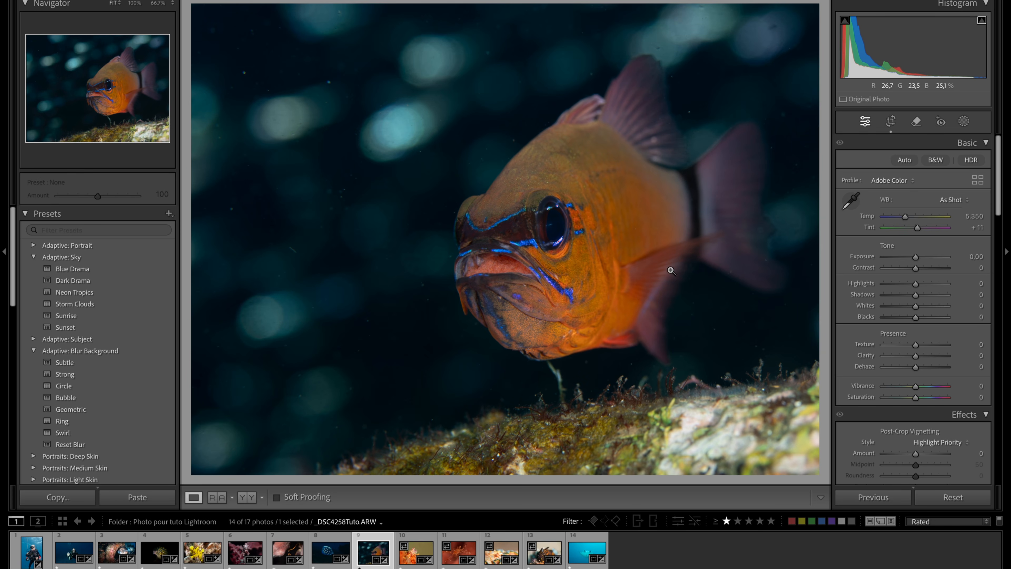
- Examine the fish's mouth and eye and the background light spots at 100% for sharpness and stray particles
{"action": "left_click", "coordinate": [512, 274]}
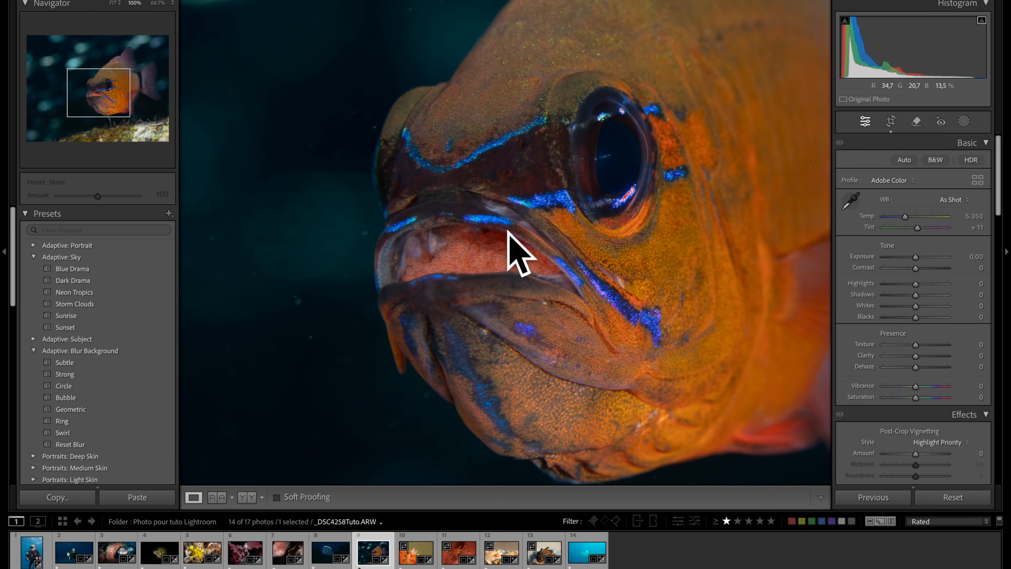
{"action": "left_click", "coordinate": [526, 297]}
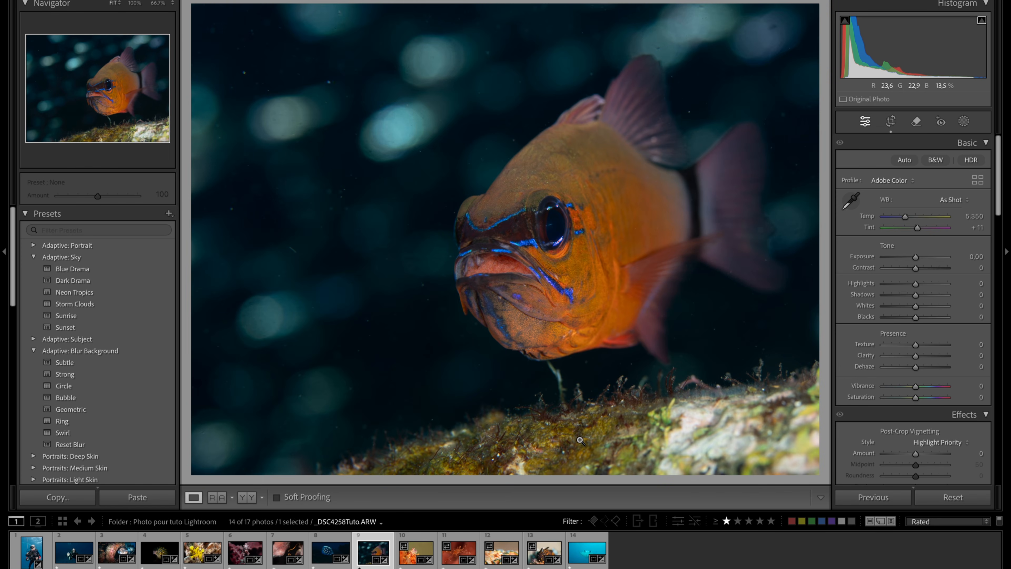
{"action": "left_click", "coordinate": [306, 65]}
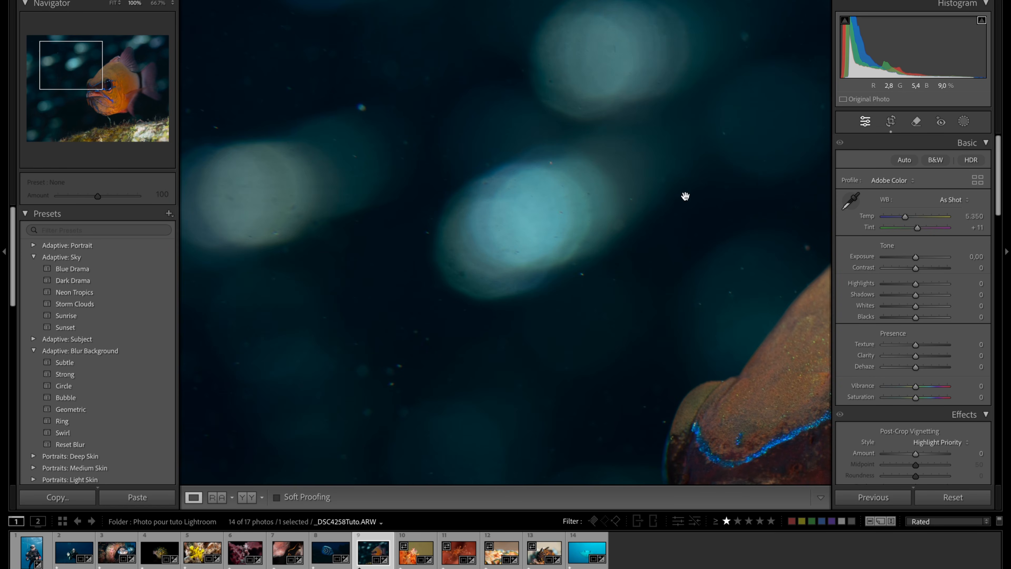
{"action": "left_click", "coordinate": [715, 156]}
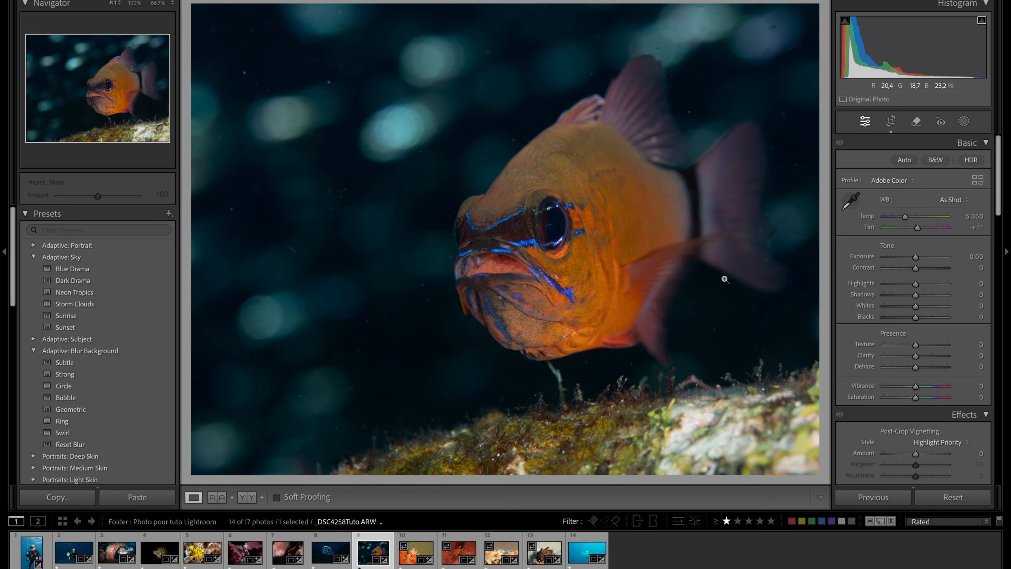
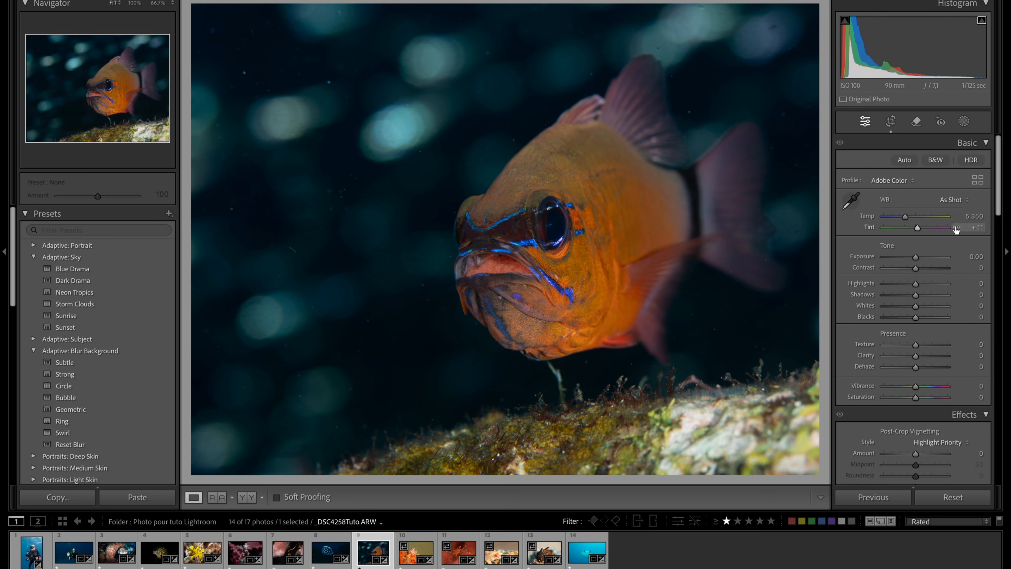
- Raise the photo's Shadows to +23 and apply Lens Blur
{"action": "left_click_drag", "start_coordinate": [918, 295], "coordinate": [924, 295]}
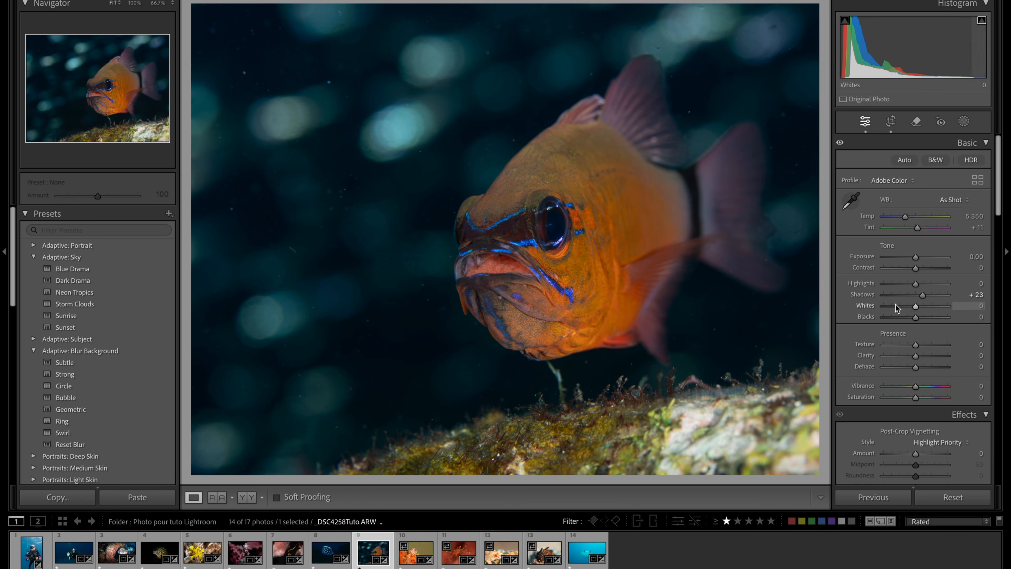
{"action": "scroll", "coordinate": [888, 303], "scroll_direction": "down", "scroll_amount": 2}
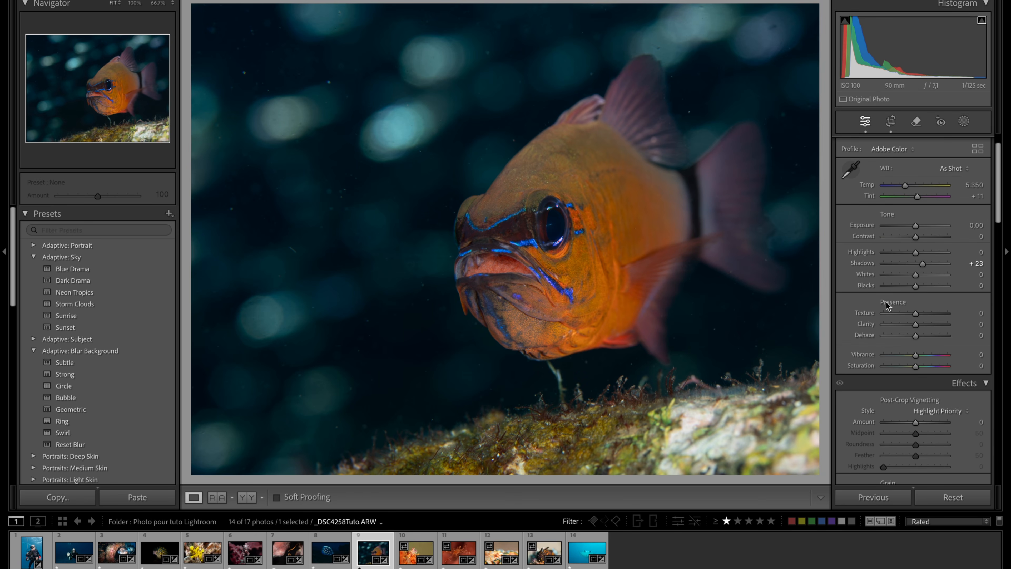
{"action": "scroll", "coordinate": [886, 304], "scroll_direction": "down", "scroll_amount": 5}
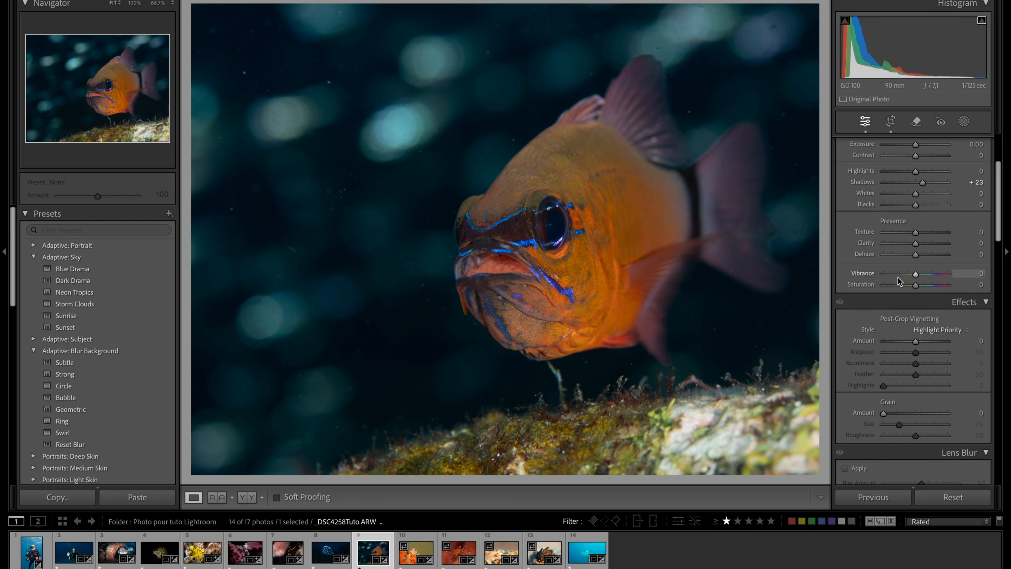
{"action": "scroll", "coordinate": [897, 278], "scroll_direction": "down", "scroll_amount": 5}
{"action": "scroll", "coordinate": [891, 202], "scroll_direction": "down", "scroll_amount": 3}
{"action": "left_click", "coordinate": [845, 332]}
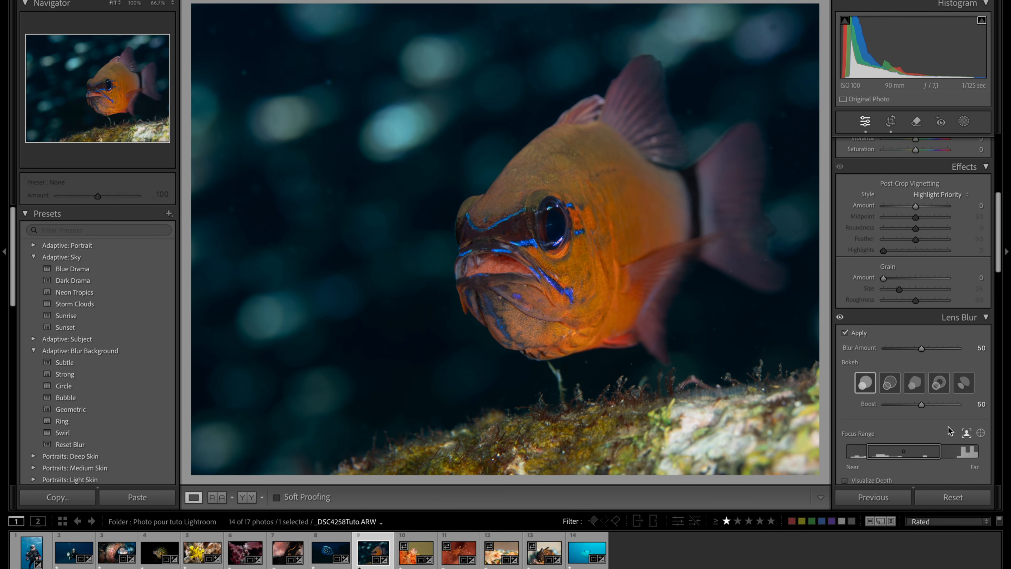
- Check the Lens Blur depth map and extend the focus range slightly toward the far end
{"action": "scroll", "coordinate": [895, 430], "scroll_direction": "down", "scroll_amount": 1}
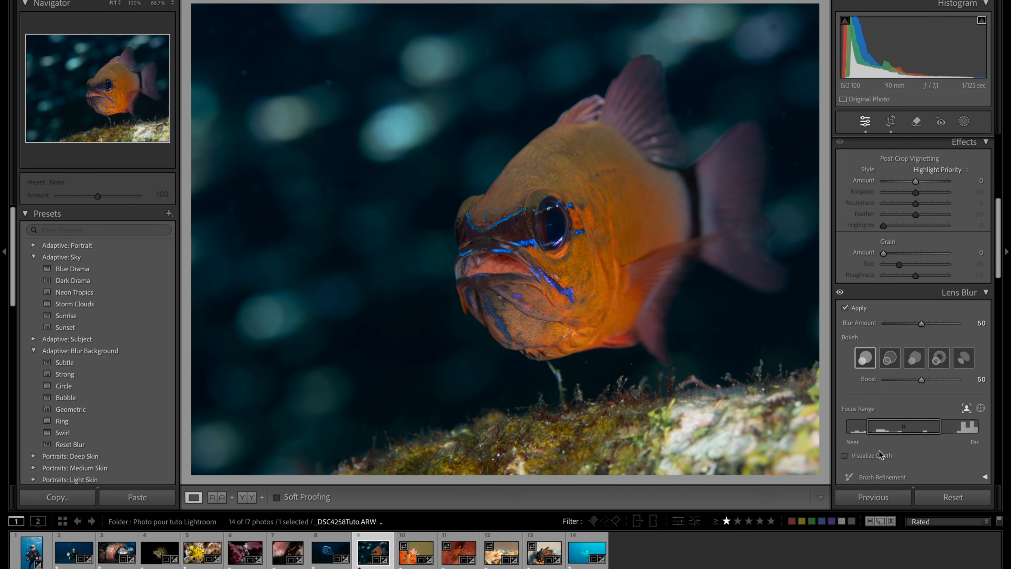
{"action": "left_click", "coordinate": [844, 456]}
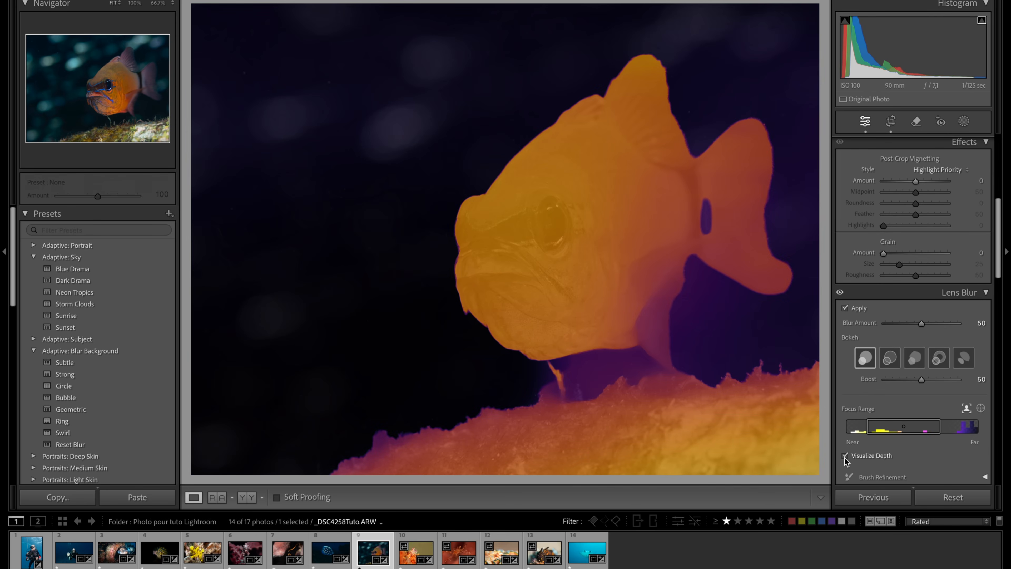
{"action": "left_click", "coordinate": [845, 456]}
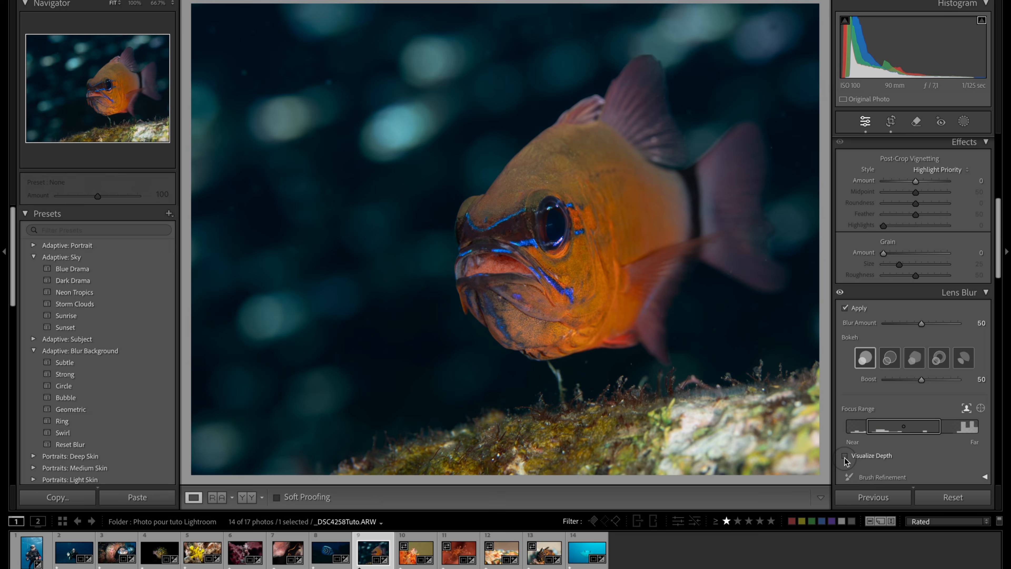
{"action": "left_click", "coordinate": [845, 456]}
{"action": "left_click", "coordinate": [847, 458]}
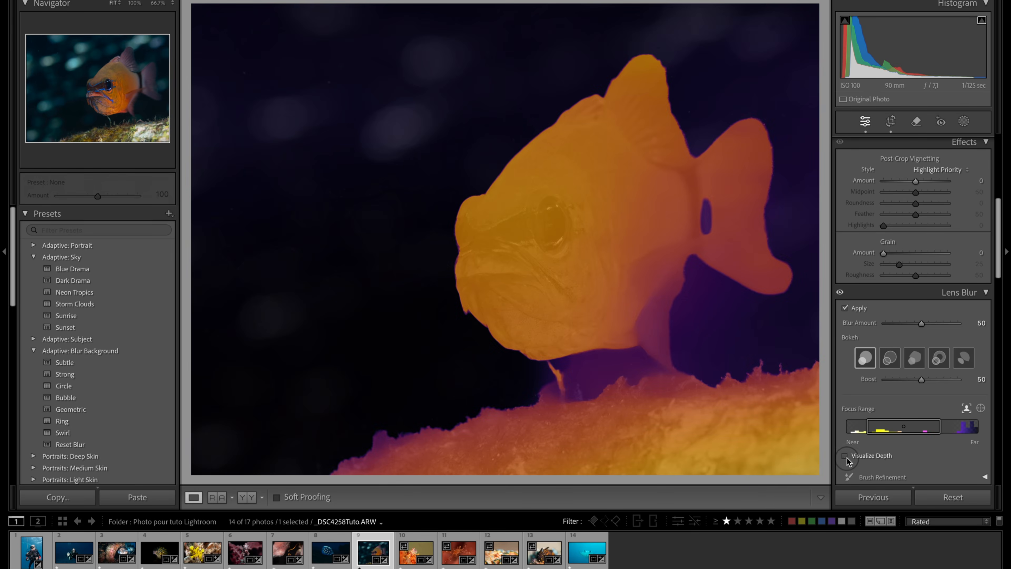
{"action": "left_click", "coordinate": [847, 458]}
{"action": "left_click", "coordinate": [847, 458]}
{"action": "left_click_drag", "start_coordinate": [942, 427], "coordinate": [946, 427]}
{"action": "left_click", "coordinate": [845, 455]}
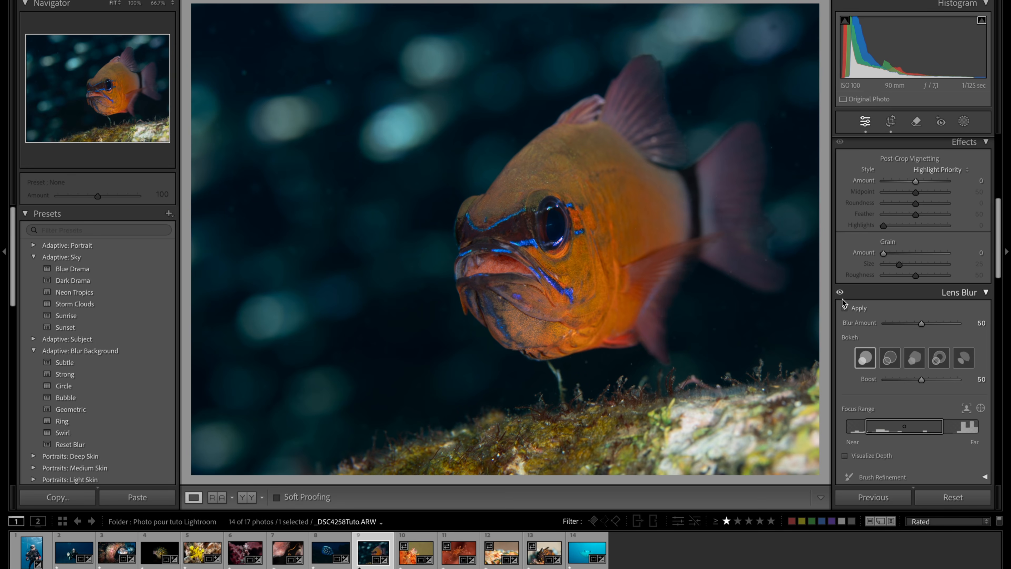
- Compare the photo with and without Lens Blur, and set its Blur Amount to 76
{"action": "left_click", "coordinate": [840, 292]}
{"action": "left_click", "coordinate": [841, 293]}
{"action": "left_click", "coordinate": [841, 293]}
{"action": "left_click", "coordinate": [840, 293]}
{"action": "left_click_drag", "start_coordinate": [922, 324], "coordinate": [942, 324]}
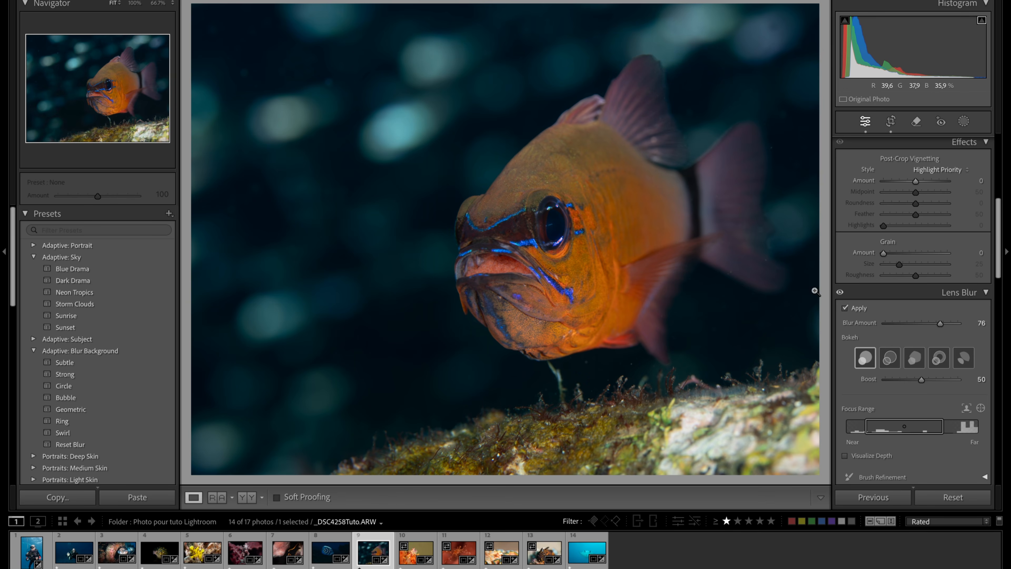
{"action": "left_click", "coordinate": [845, 456]}
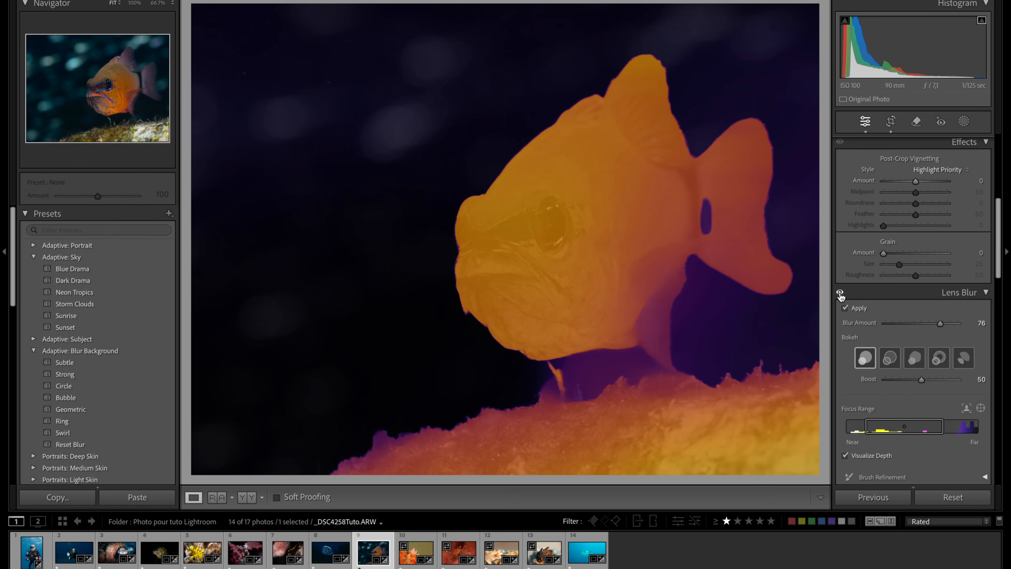
{"action": "left_click", "coordinate": [845, 456]}
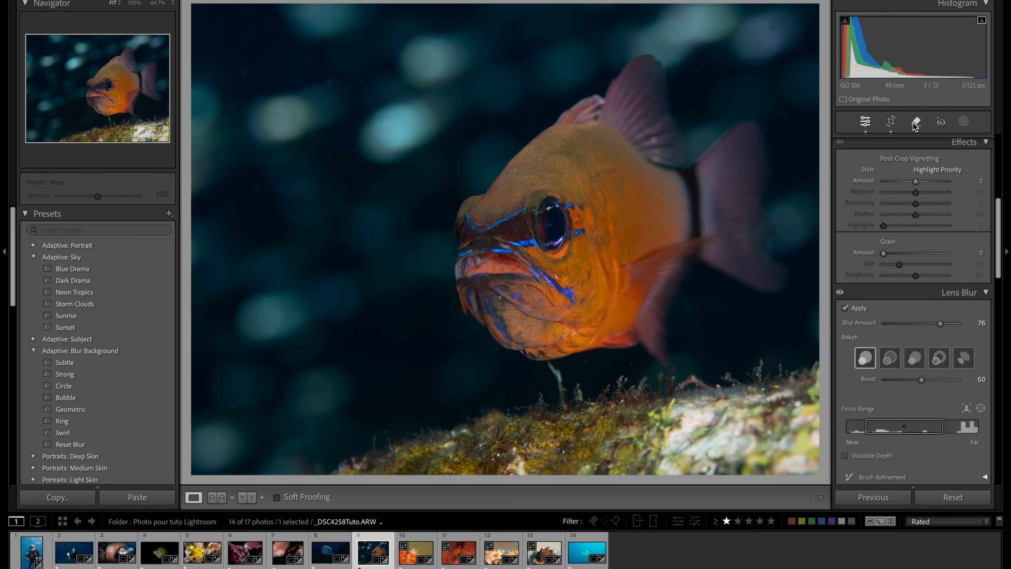
- Heal the six small particles in the dark water, four in front of the fish and two above its tail
{"action": "left_click", "coordinate": [916, 122]}
{"action": "left_click", "coordinate": [244, 74]}
{"action": "left_click", "coordinate": [328, 81]}
{"action": "left_click", "coordinate": [259, 188]}
{"action": "left_click", "coordinate": [230, 213]}
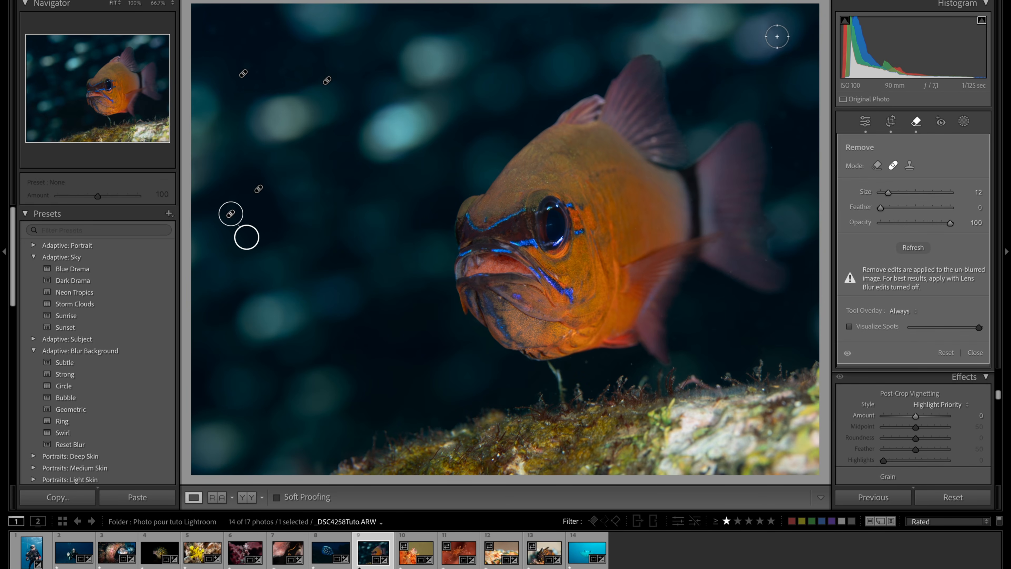
{"action": "left_click", "coordinate": [779, 26]}
{"action": "left_click", "coordinate": [790, 112]}
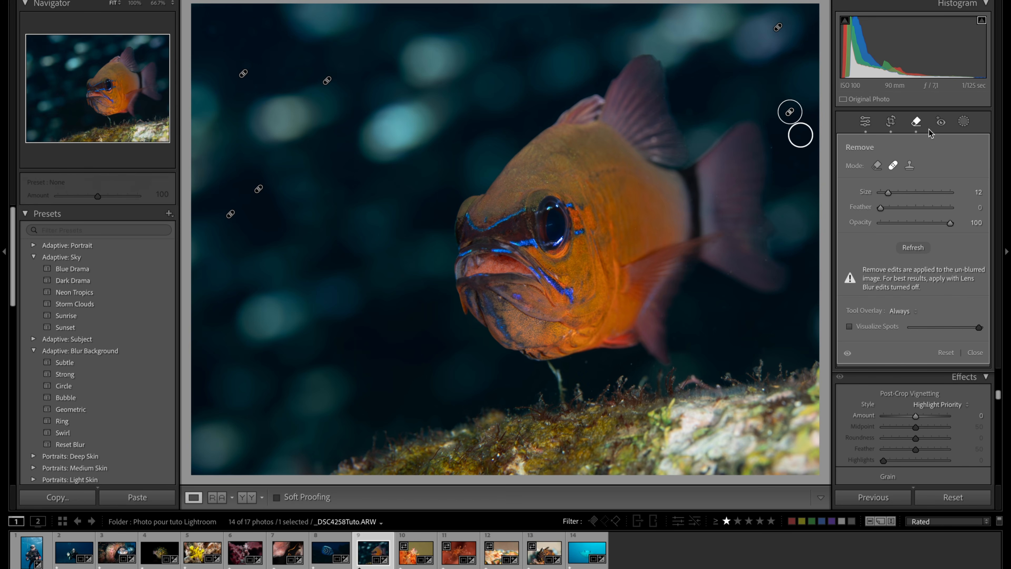
{"action": "left_click", "coordinate": [917, 122]}
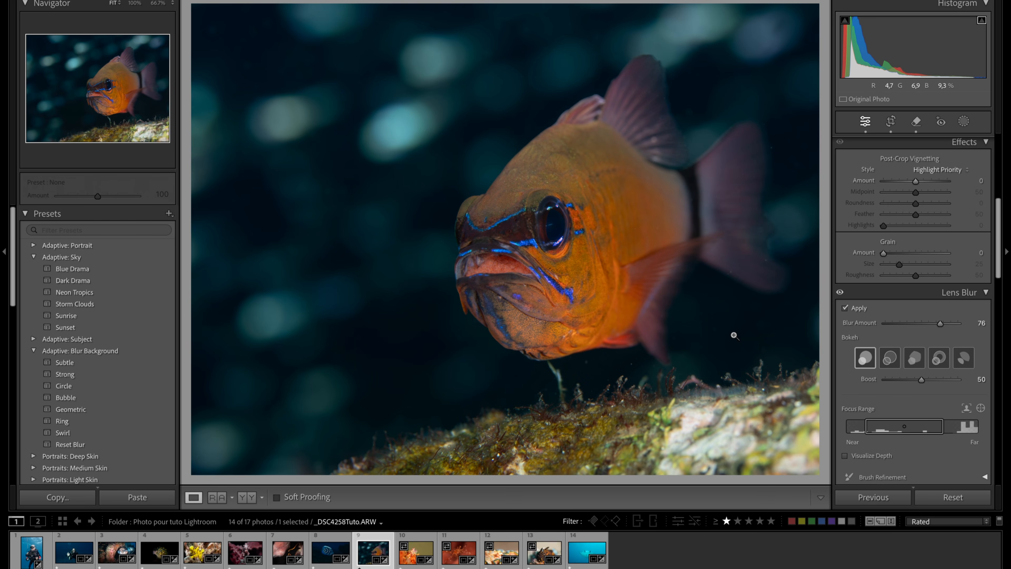
- Add a linear gradient mask rising over the rock to the fish's belly, and darken it with Exposure −0.83 and lower Whites
{"action": "left_click", "coordinate": [963, 121]}
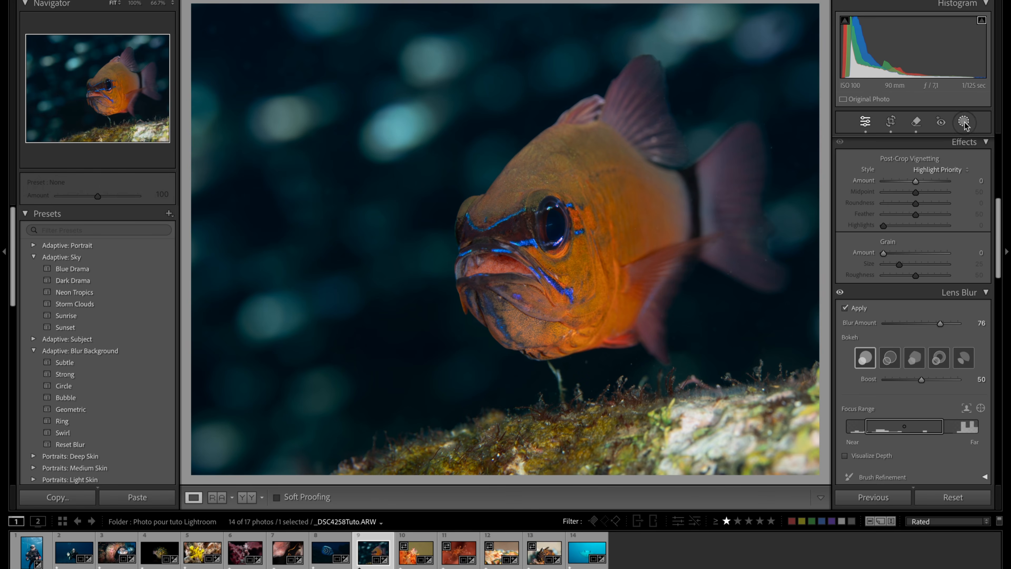
{"action": "left_click", "coordinate": [863, 245]}
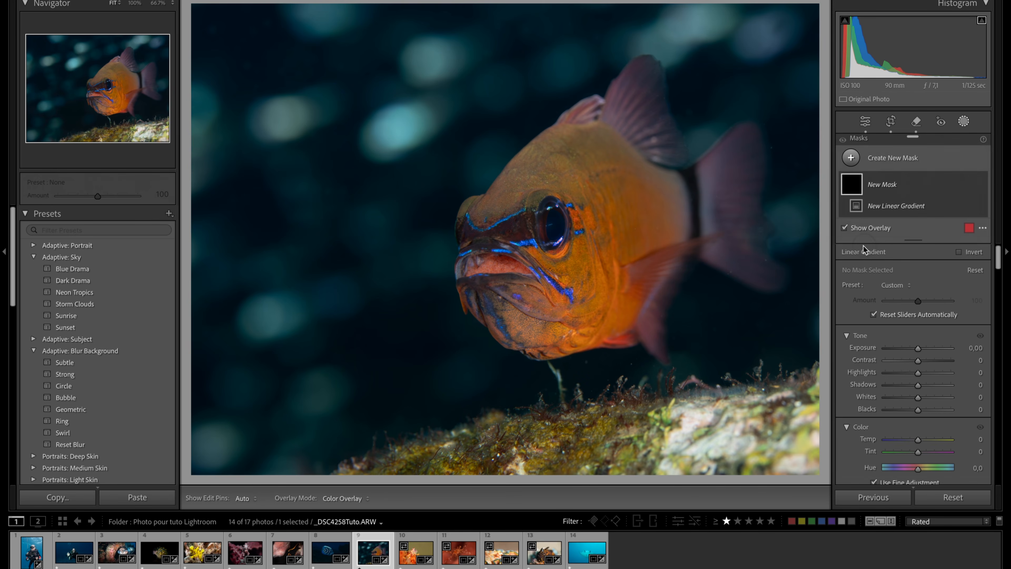
{"action": "mouse_move", "coordinate": [673, 480]}
{"action": "left_mouse_down"}
{"action": "mouse_move", "coordinate": [533, 370]}
{"action": "mouse_move", "coordinate": [600, 310]}
{"action": "mouse_move", "coordinate": [648, 318]}
{"action": "mouse_move", "coordinate": [644, 334]}
{"action": "left_mouse_up"}
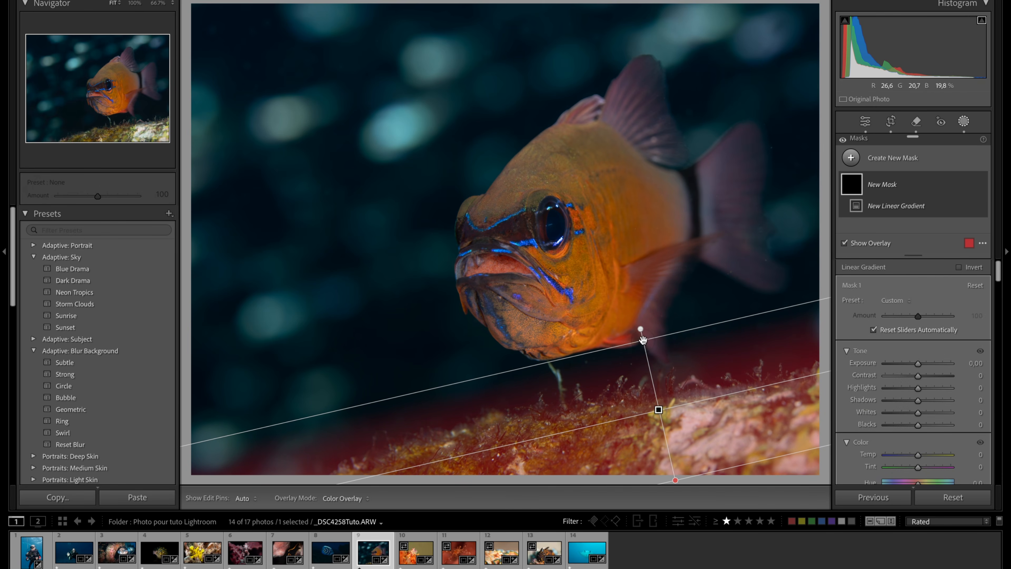
{"action": "key", "text": "o"}
{"action": "left_click_drag", "start_coordinate": [919, 365], "coordinate": [912, 364]}
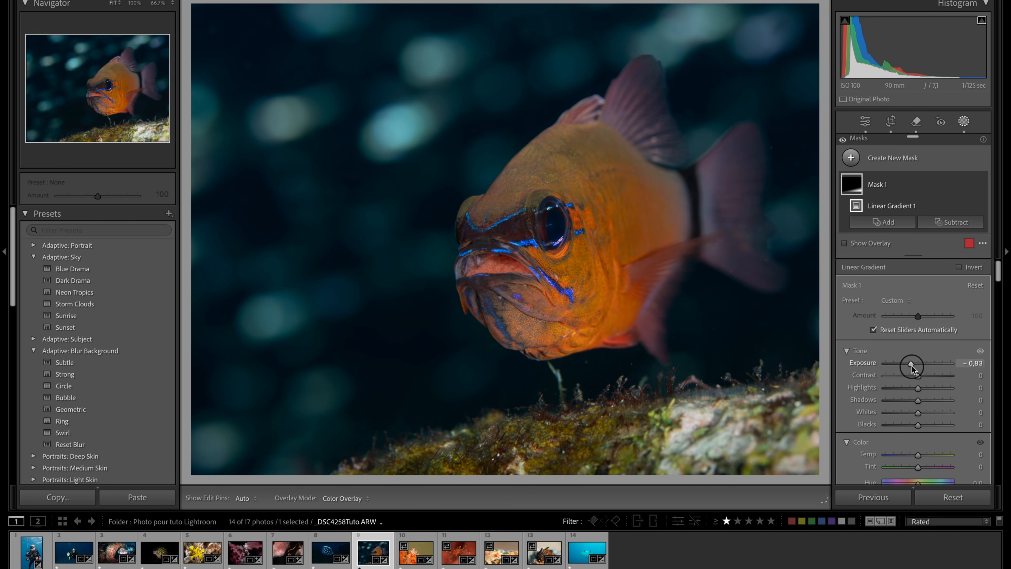
{"action": "left_click_drag", "start_coordinate": [918, 414], "coordinate": [901, 393]}
- Soften the rock within the gradient mask by setting Texture to −79 and strongly lowering Clarity
{"action": "scroll", "coordinate": [911, 401], "scroll_direction": "down", "scroll_amount": 5}
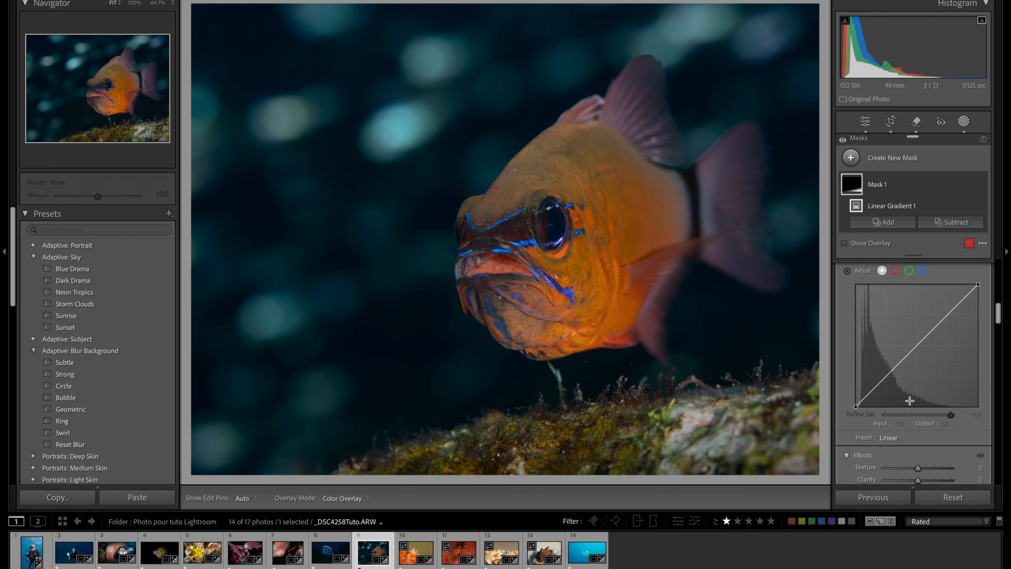
{"action": "scroll", "coordinate": [910, 401], "scroll_direction": "down", "scroll_amount": 3}
{"action": "left_click_drag", "start_coordinate": [919, 344], "coordinate": [893, 348]}
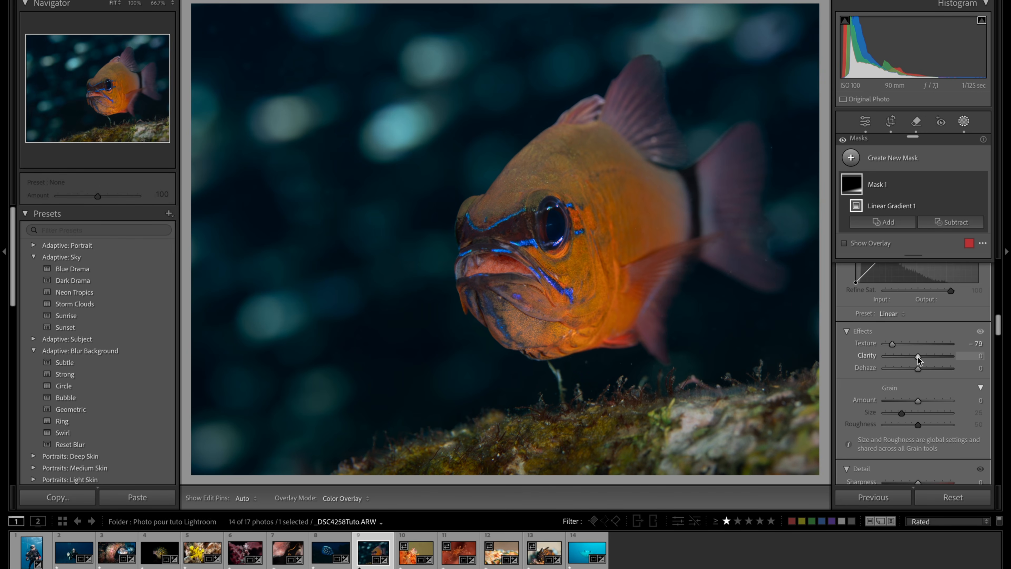
{"action": "left_click_drag", "start_coordinate": [918, 358], "coordinate": [890, 365]}
{"action": "scroll", "coordinate": [880, 275], "scroll_direction": "up", "scroll_amount": 5}
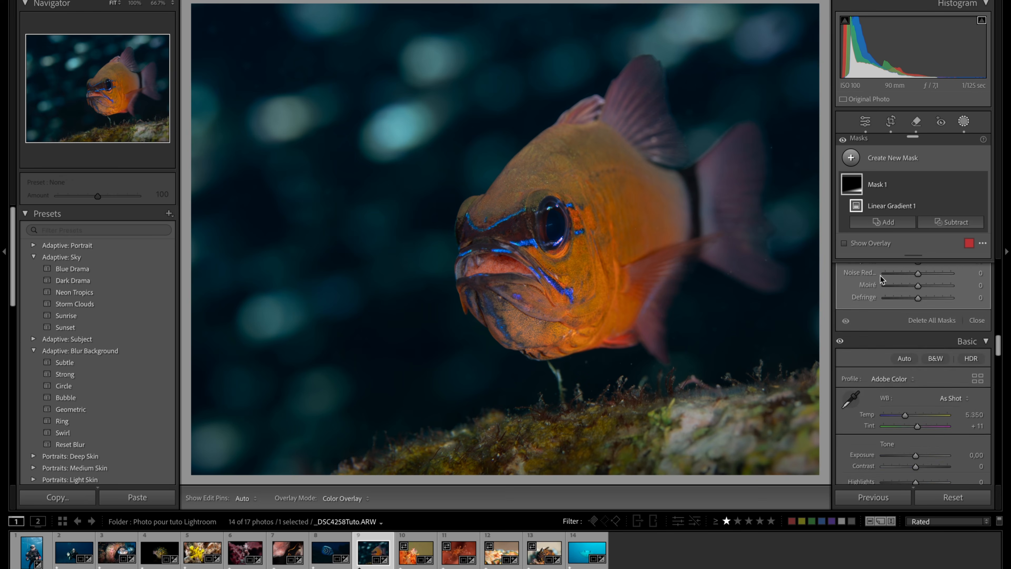
- Compare the rock with and without the gradient mask, and close masking
{"action": "mouse_move", "coordinate": [987, 192]}
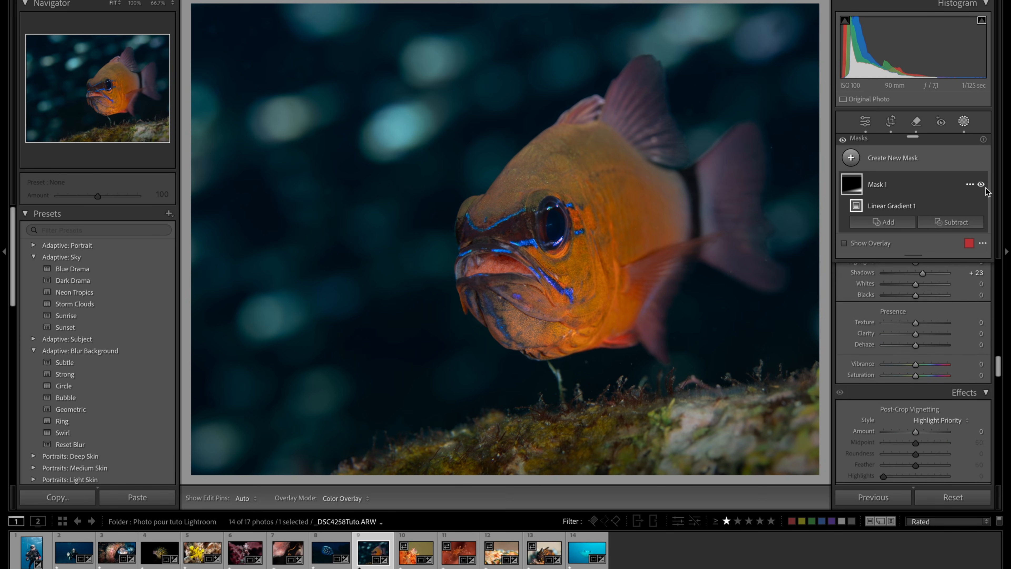
{"action": "left_click", "coordinate": [981, 184]}
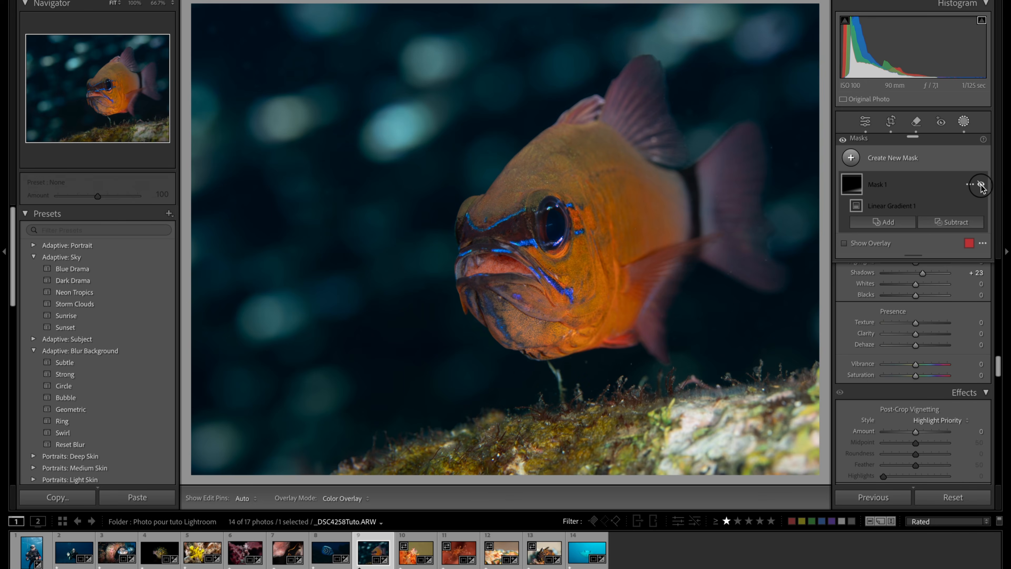
{"action": "left_click", "coordinate": [981, 185]}
{"action": "left_click", "coordinate": [981, 185]}
{"action": "left_click", "coordinate": [981, 184]}
{"action": "left_click", "coordinate": [981, 185]}
{"action": "left_click", "coordinate": [981, 184]}
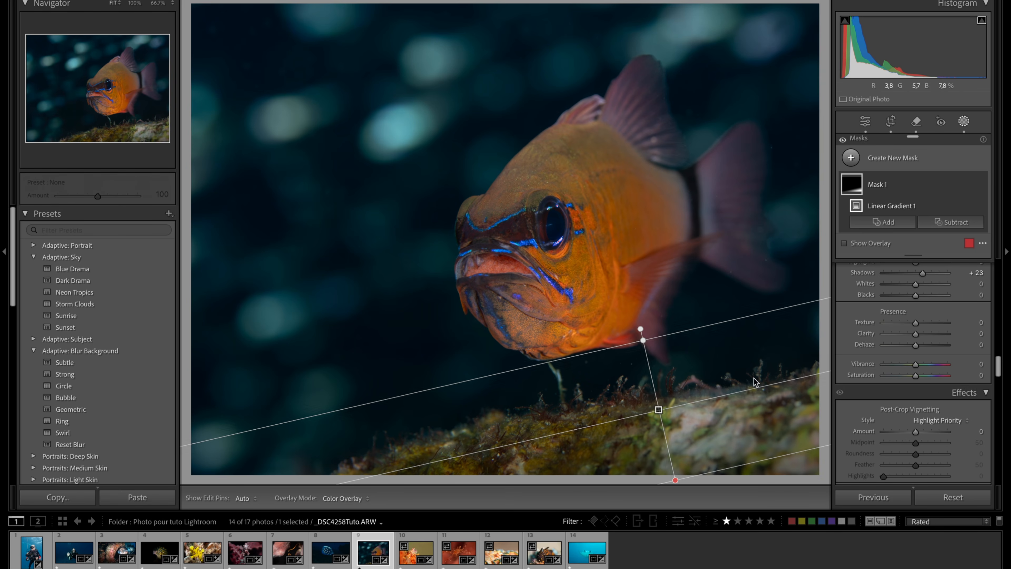
{"action": "left_click", "coordinate": [964, 121]}
- Compare the fish photo's original and edited versions side by side
{"action": "scroll", "coordinate": [949, 181], "scroll_direction": "down", "scroll_amount": 4}
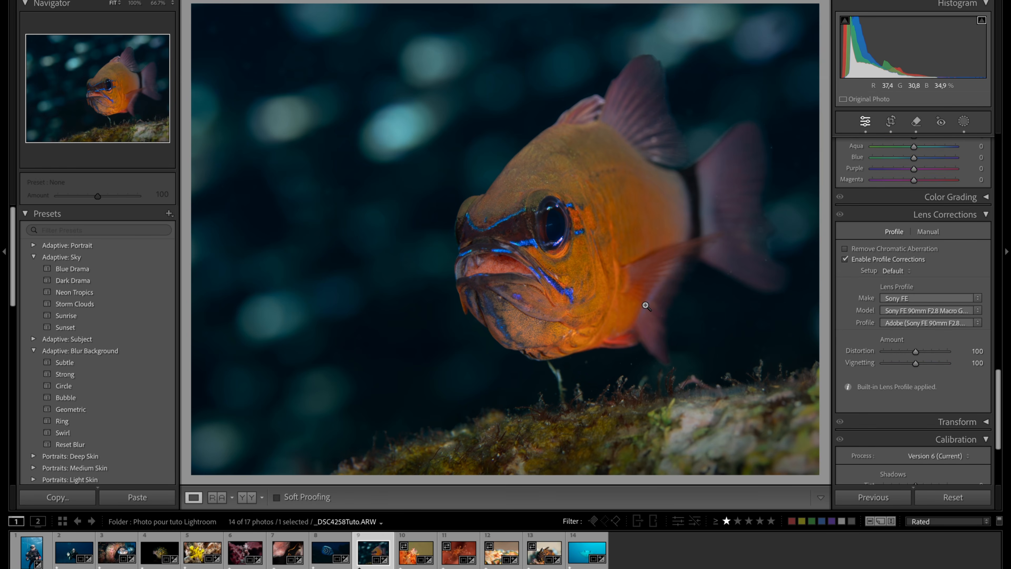
{"action": "key", "text": "y"}
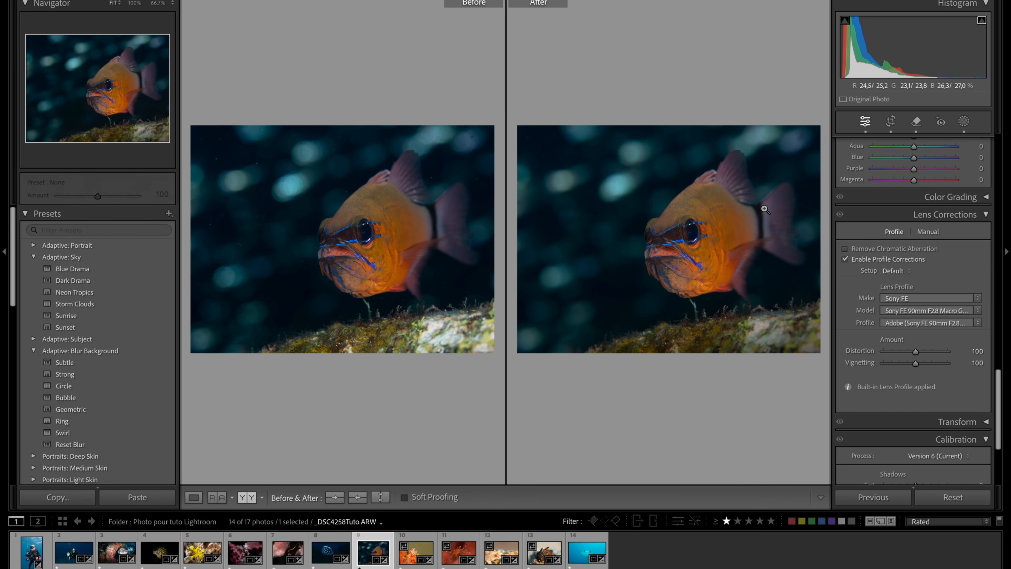
{"action": "key", "text": "y"}
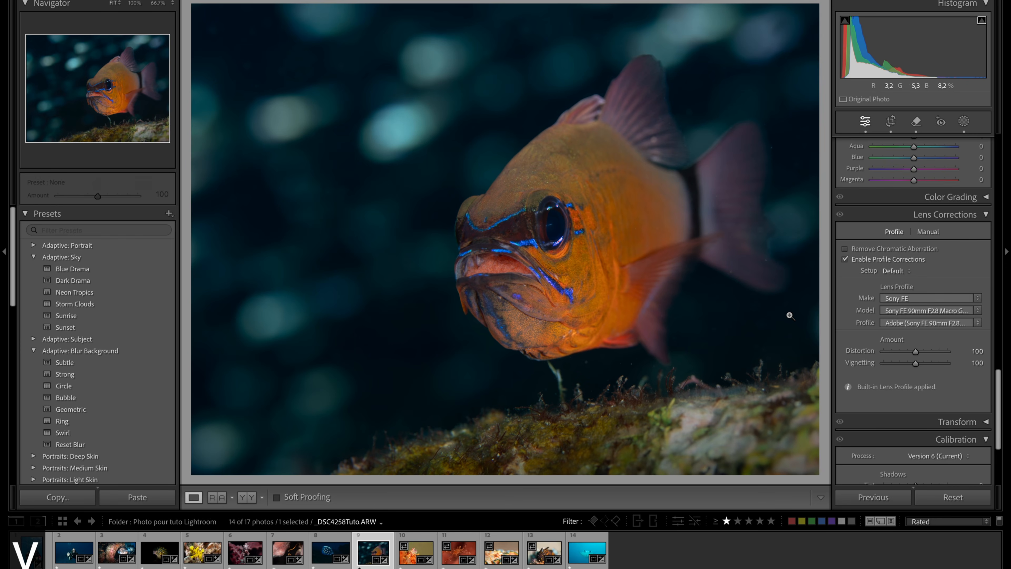
- Set the post-crop vignette Amount to −11 and compare the photo with and without the edits
{"action": "scroll", "coordinate": [916, 324], "scroll_direction": "up", "scroll_amount": 10}
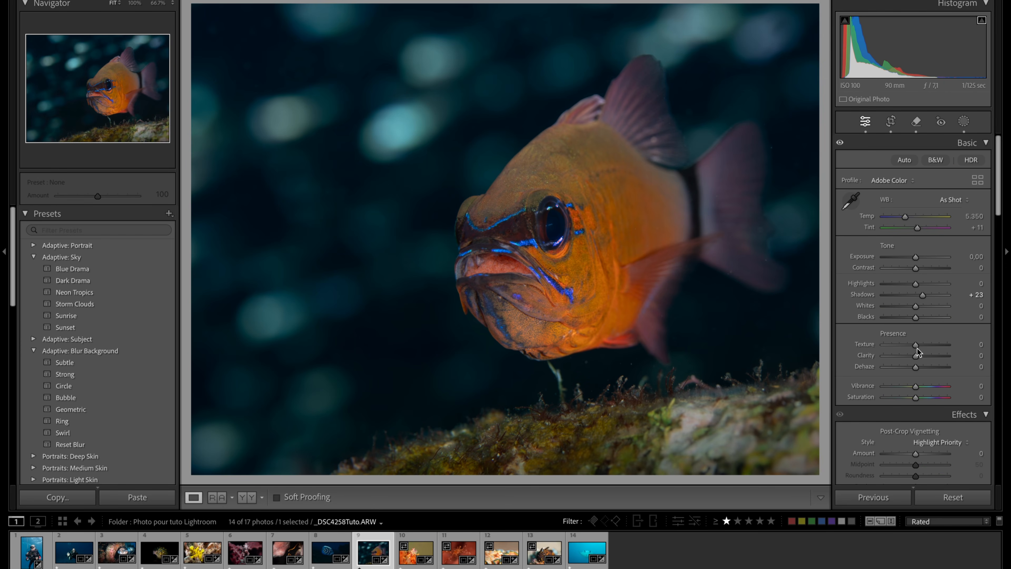
{"action": "left_click_drag", "start_coordinate": [916, 454], "coordinate": [913, 455]}
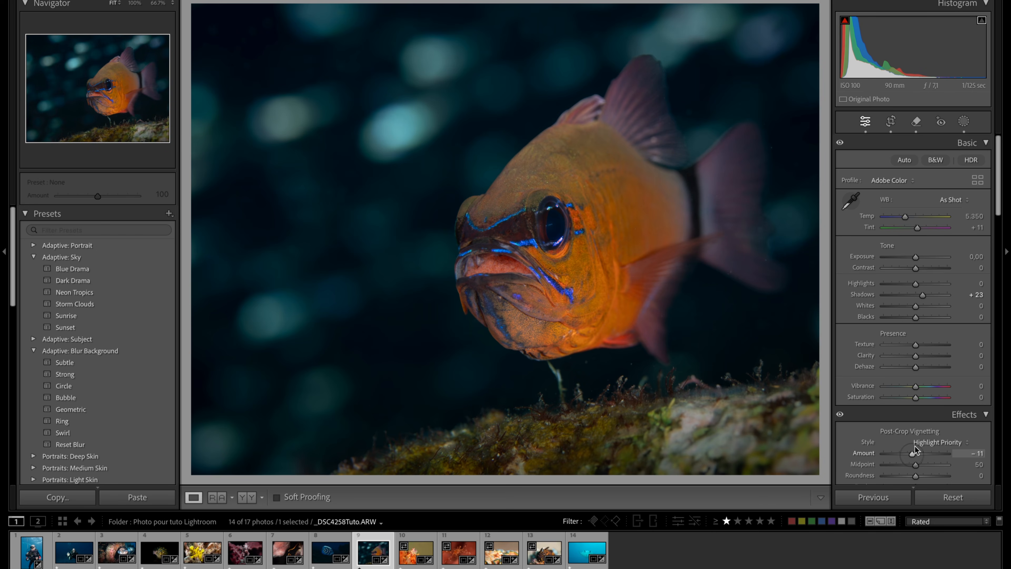
{"action": "left_click", "coordinate": [839, 415]}
{"action": "left_click", "coordinate": [839, 415]}
{"action": "left_click", "coordinate": [839, 415]}
{"action": "left_click", "coordinate": [840, 415]}
{"action": "left_click", "coordinate": [840, 415]}
{"action": "left_click", "coordinate": [839, 415]}
{"action": "left_click", "coordinate": [838, 415]}
{"action": "left_click", "coordinate": [838, 415]}
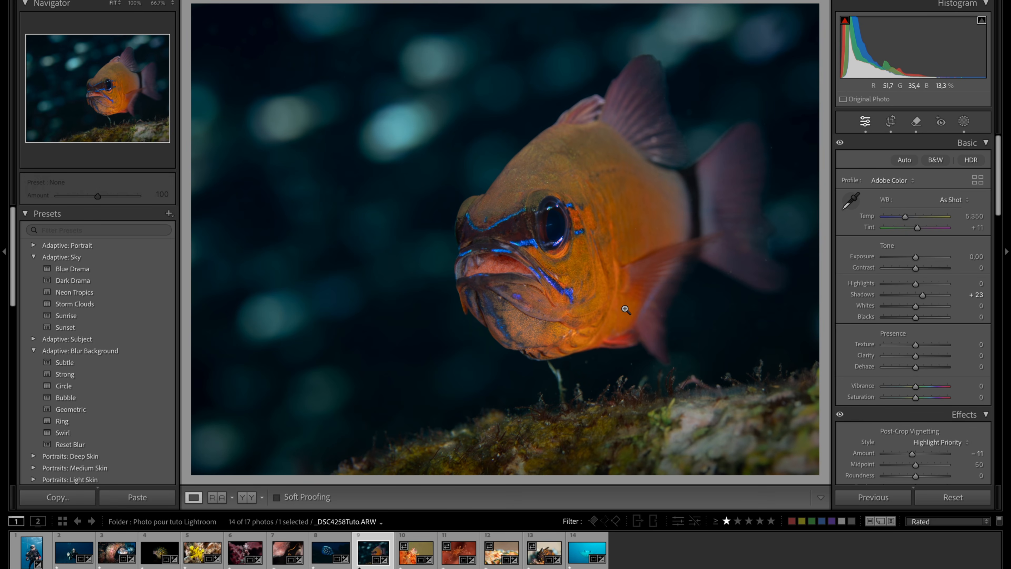
{"action": "key", "text": "y"}
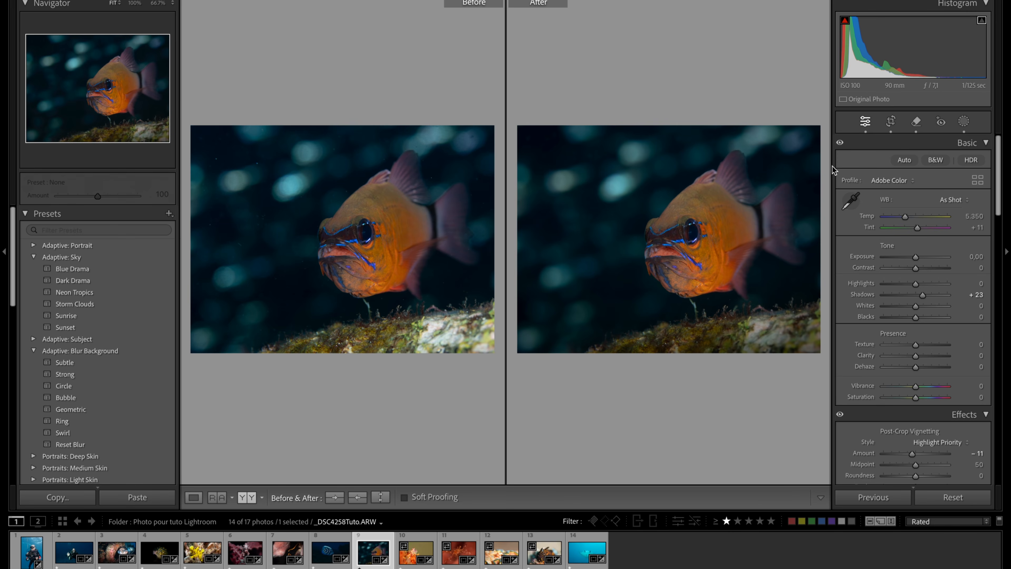
{"action": "key", "text": "y"}
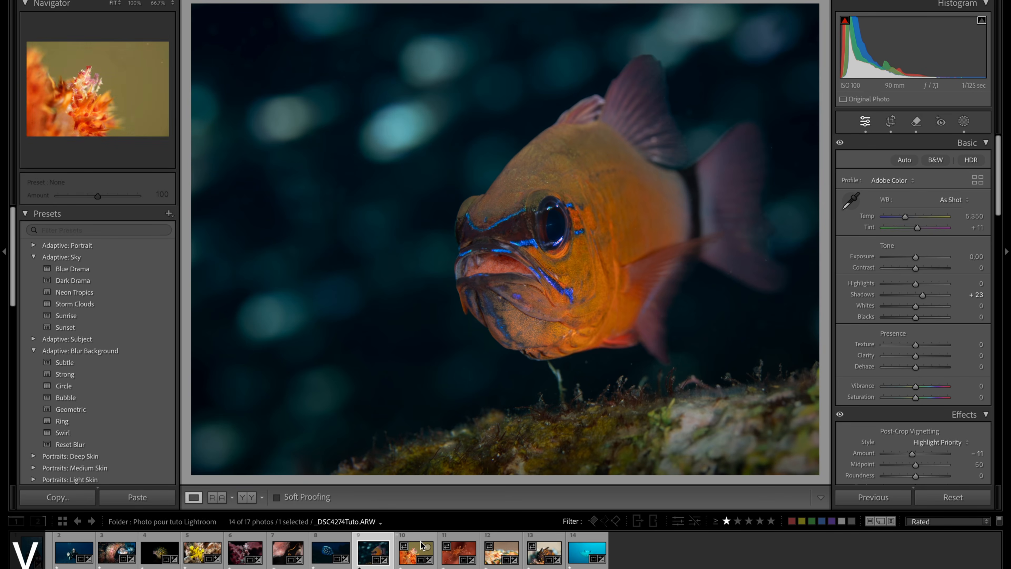
- Open the next photo, the orange soft coral, and examine its plain background at 100% for spots
{"action": "left_click", "coordinate": [413, 558]}
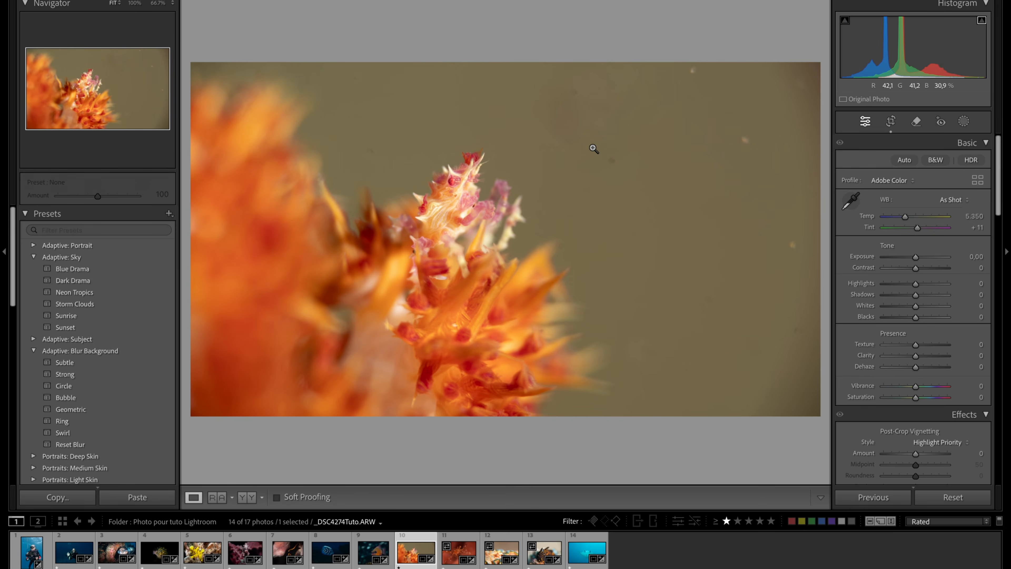
{"action": "left_click", "coordinate": [607, 215]}
{"action": "left_click", "coordinate": [613, 218]}
{"action": "left_click", "coordinate": [607, 214]}
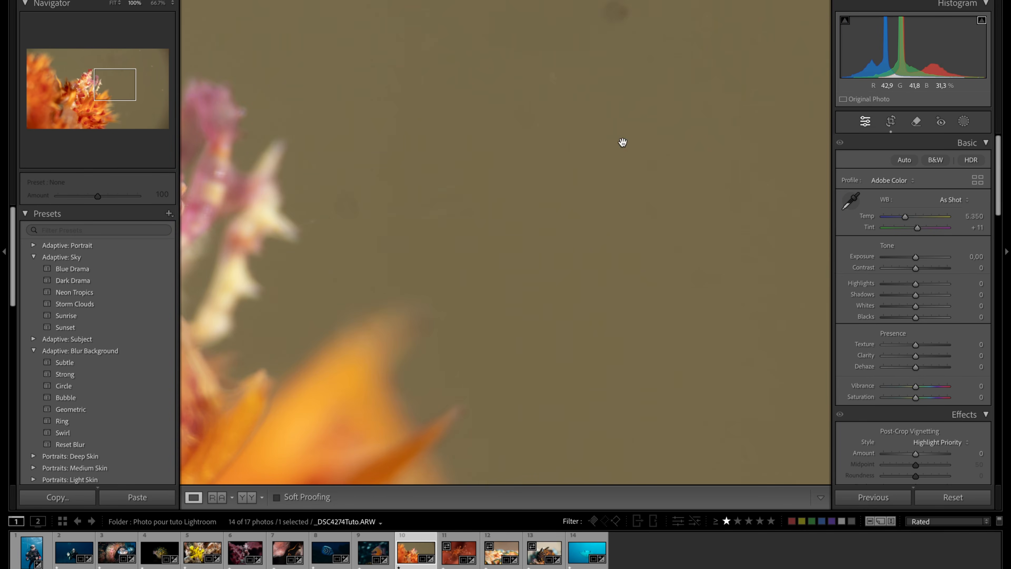
- Crop the orange coral photo to a 4 x 3 aspect ratio, framing tightly around the spiky crab at the coral's tip
{"action": "left_click", "coordinate": [634, 98]}
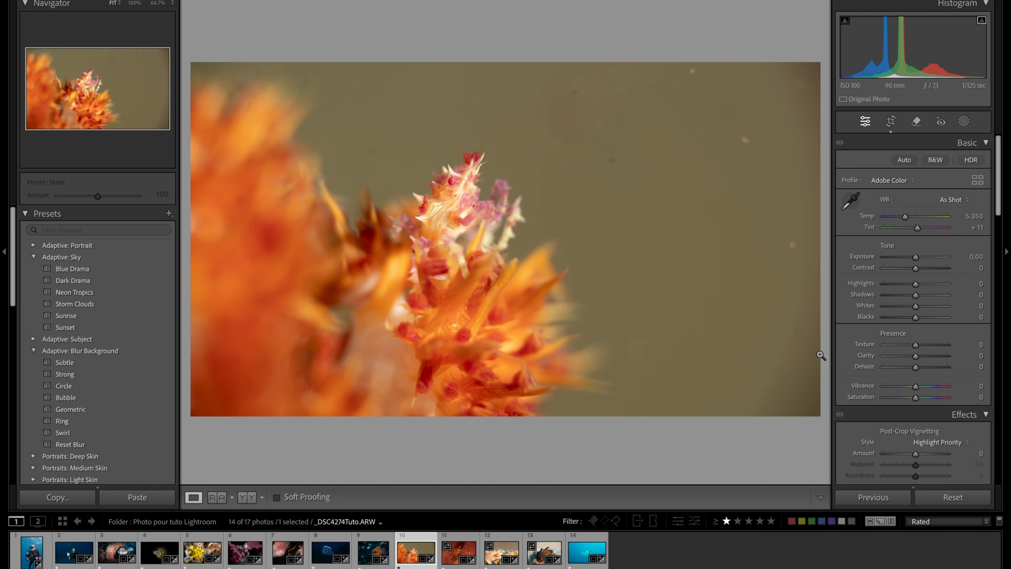
{"action": "left_click", "coordinate": [890, 121]}
{"action": "left_click_drag", "start_coordinate": [820, 237], "coordinate": [744, 246]}
{"action": "left_click_drag", "start_coordinate": [340, 270], "coordinate": [266, 282]}
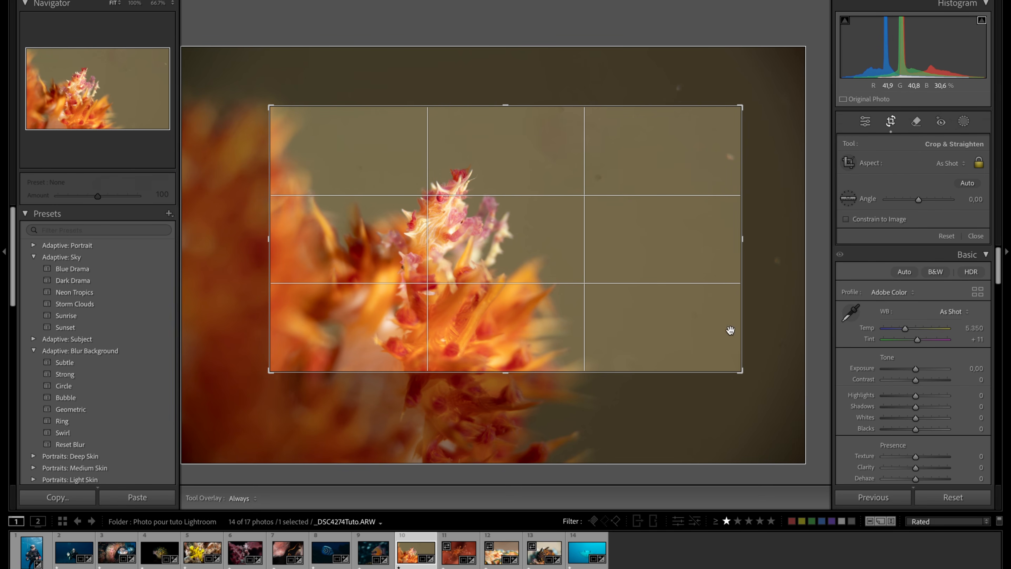
{"action": "left_click", "coordinate": [961, 168]}
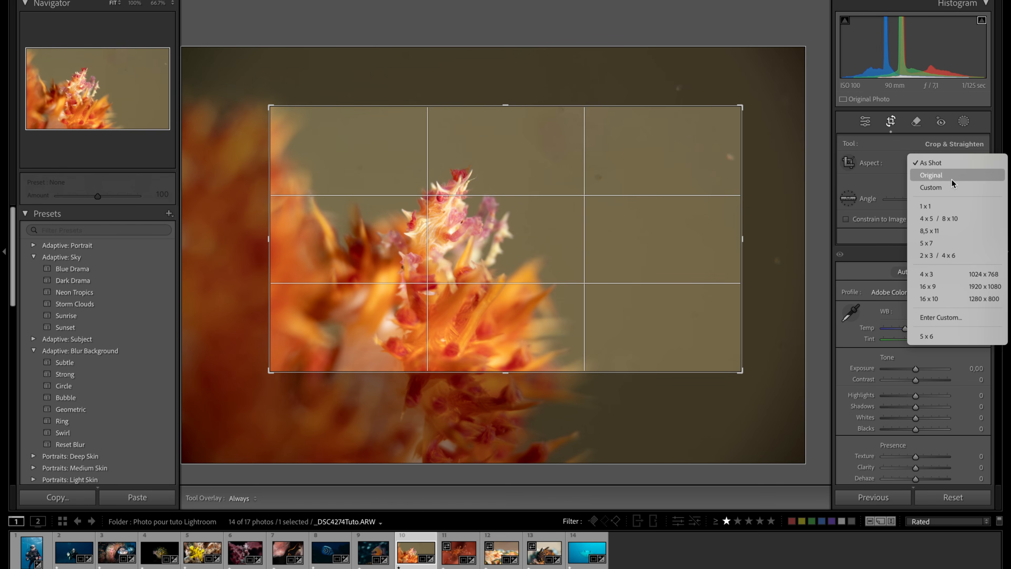
{"action": "left_click", "coordinate": [958, 280]}
{"action": "left_click_drag", "start_coordinate": [553, 256], "coordinate": [526, 237]}
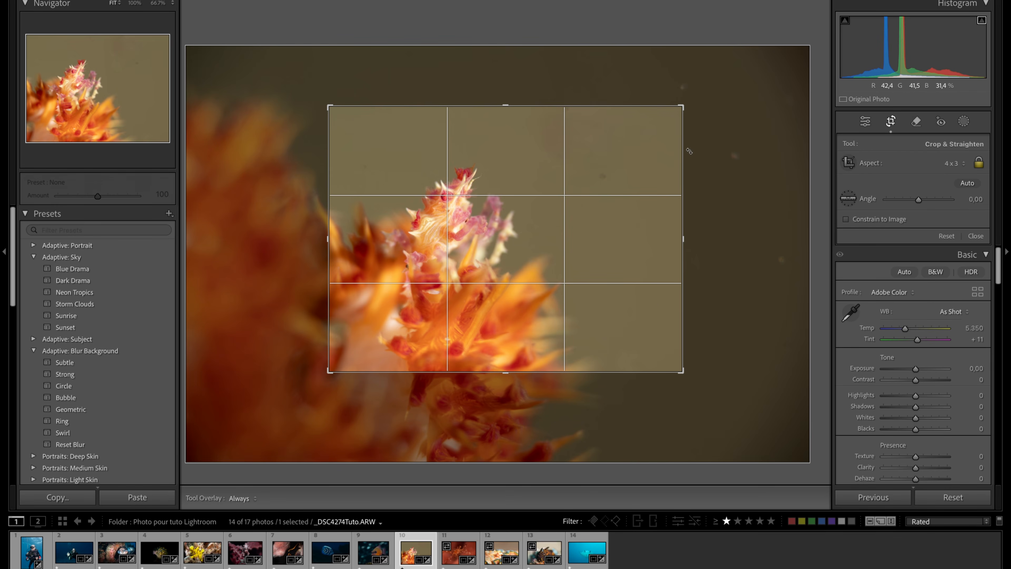
{"action": "left_click", "coordinate": [894, 121]}
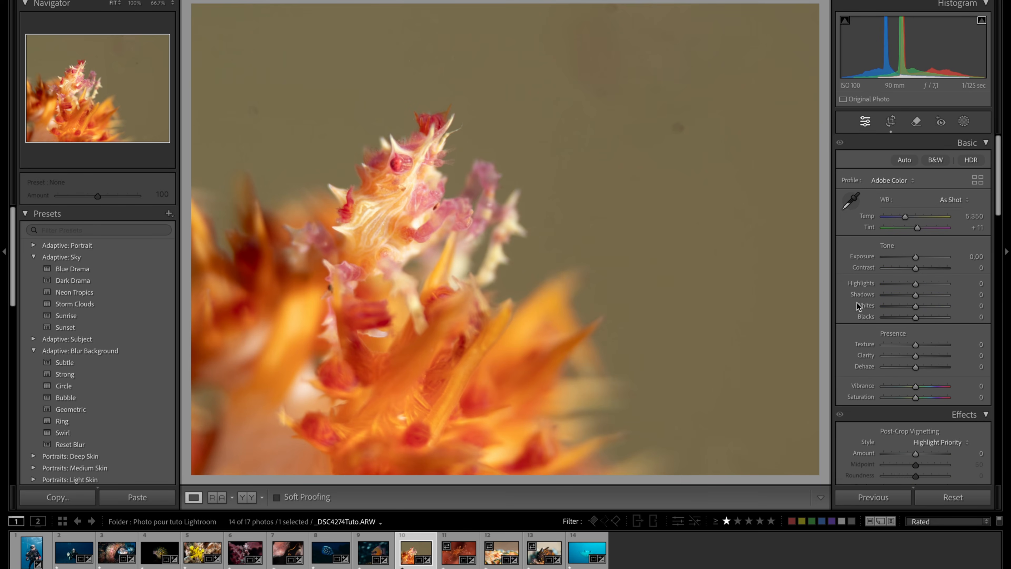
- Heal the dark spot, the large blotch near the upper edge and the faint spot at upper left in the plain background, using brush size 27 for the last two
{"action": "left_click", "coordinate": [916, 121]}
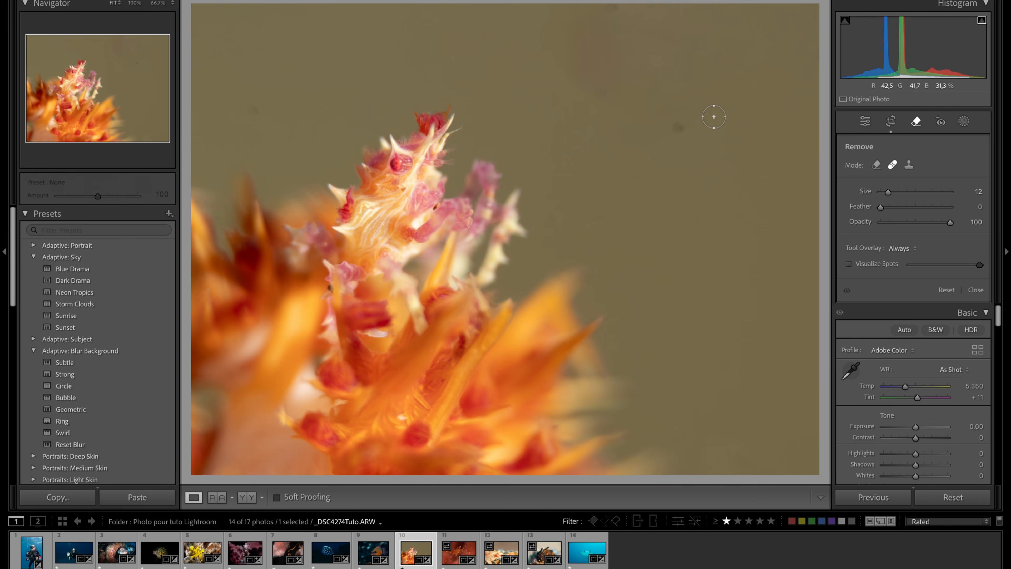
{"action": "left_click", "coordinate": [681, 129]}
{"action": "scroll", "coordinate": [576, 114], "scroll_direction": "up", "scroll_amount": 3}
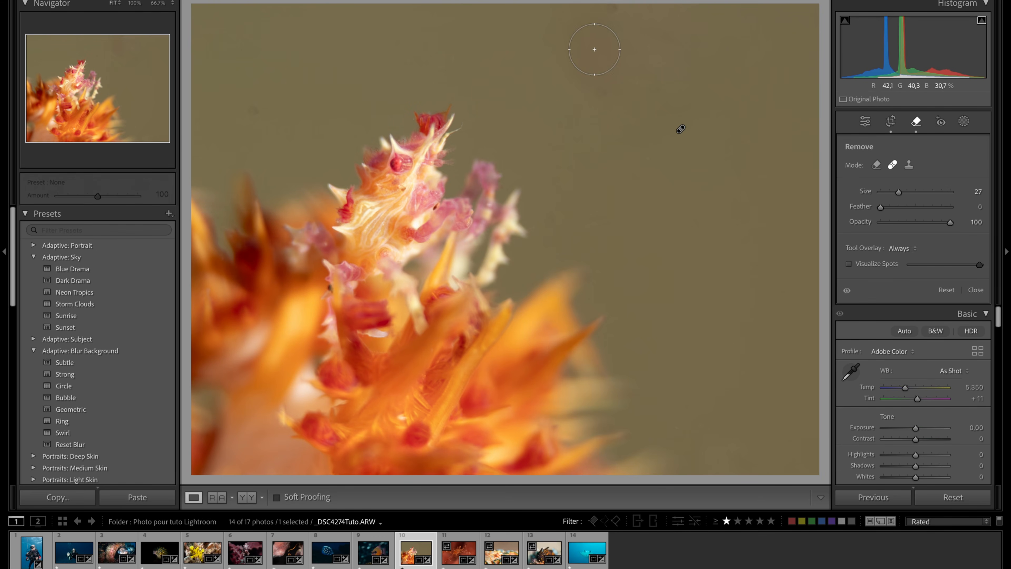
{"action": "mouse_move", "coordinate": [594, 95]}
{"action": "left_mouse_down"}
{"action": "mouse_move", "coordinate": [564, 7]}
{"action": "mouse_move", "coordinate": [612, 7]}
{"action": "mouse_move", "coordinate": [591, 34]}
{"action": "left_mouse_up"}
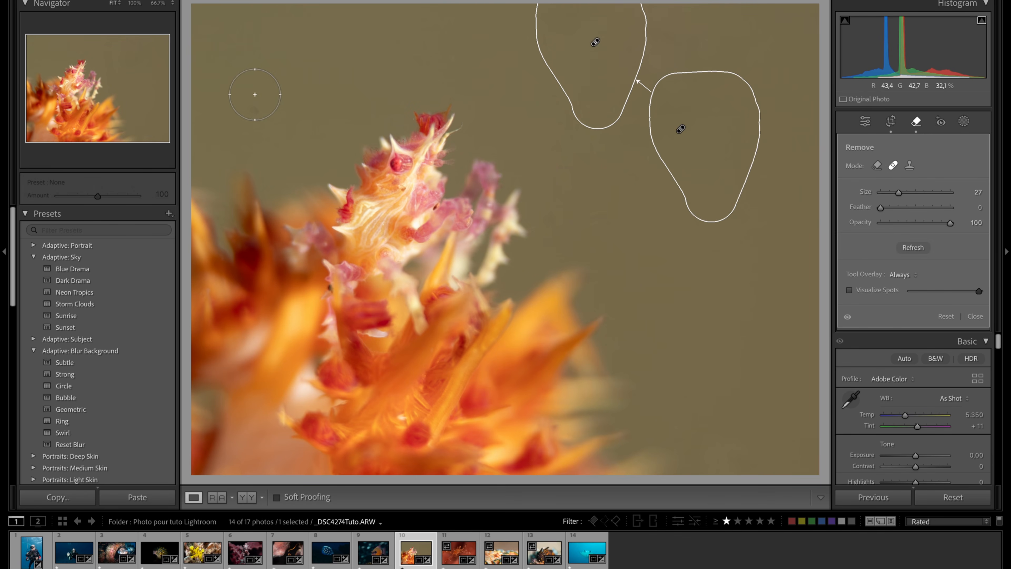
{"action": "left_click", "coordinate": [253, 107]}
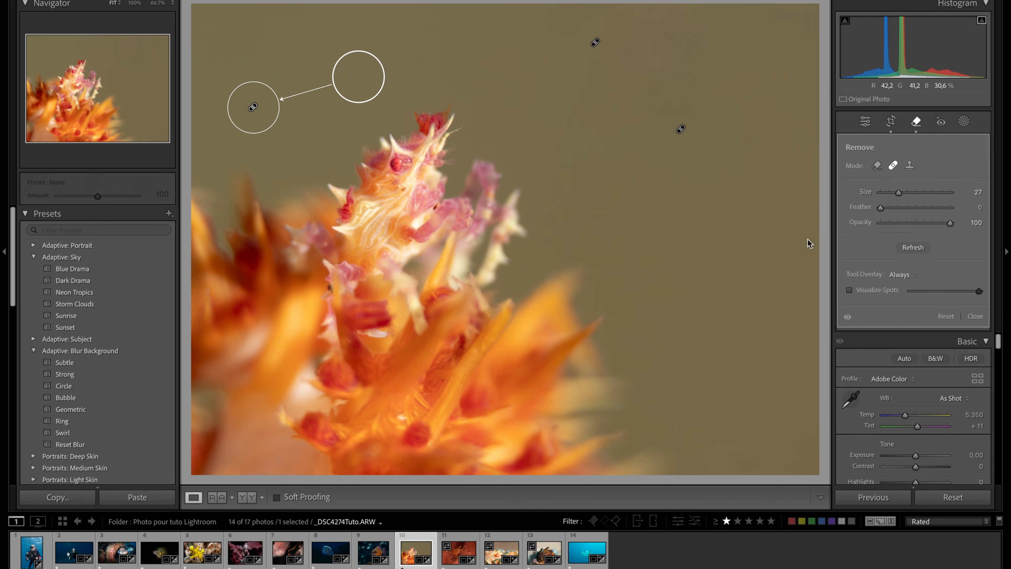
{"action": "left_click", "coordinate": [919, 126]}
{"action": "left_click", "coordinate": [719, 255]}
{"action": "left_click", "coordinate": [721, 258]}
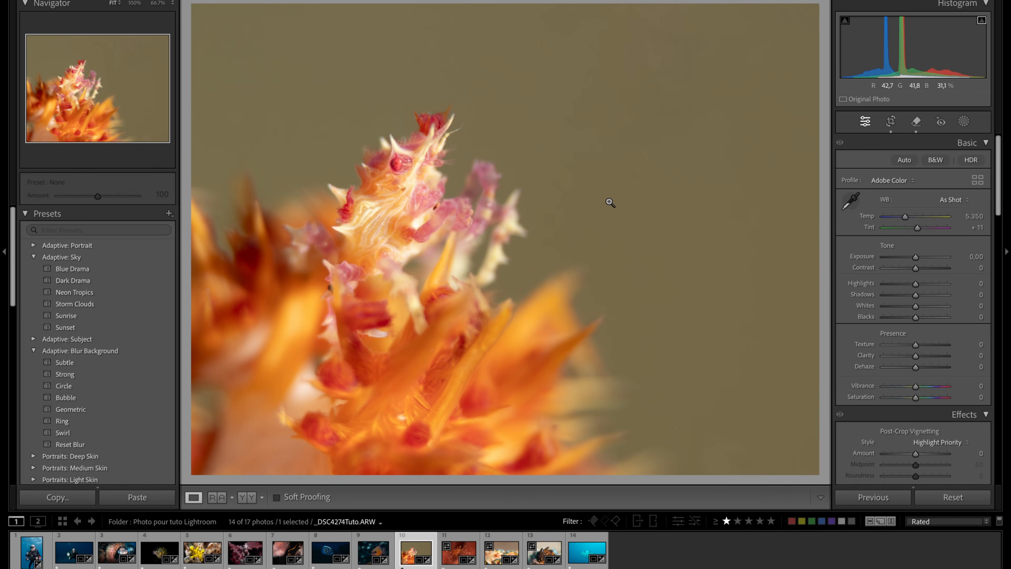
- Set the white balance by sampling the pale area at the crab's edge, and compare the result with the original photo
{"action": "left_click", "coordinate": [852, 199]}
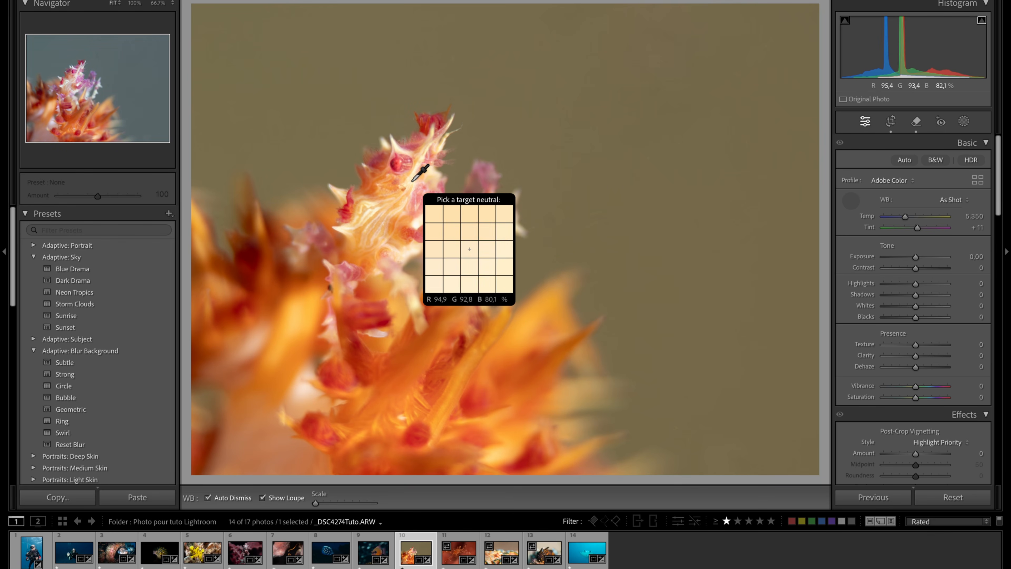
{"action": "left_click", "coordinate": [341, 230]}
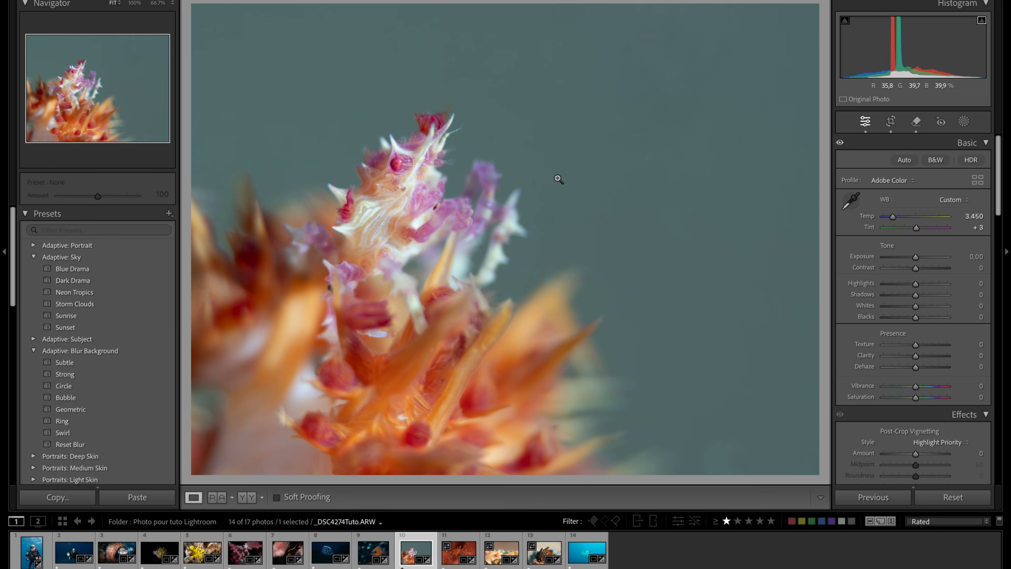
{"action": "left_click", "coordinate": [449, 153]}
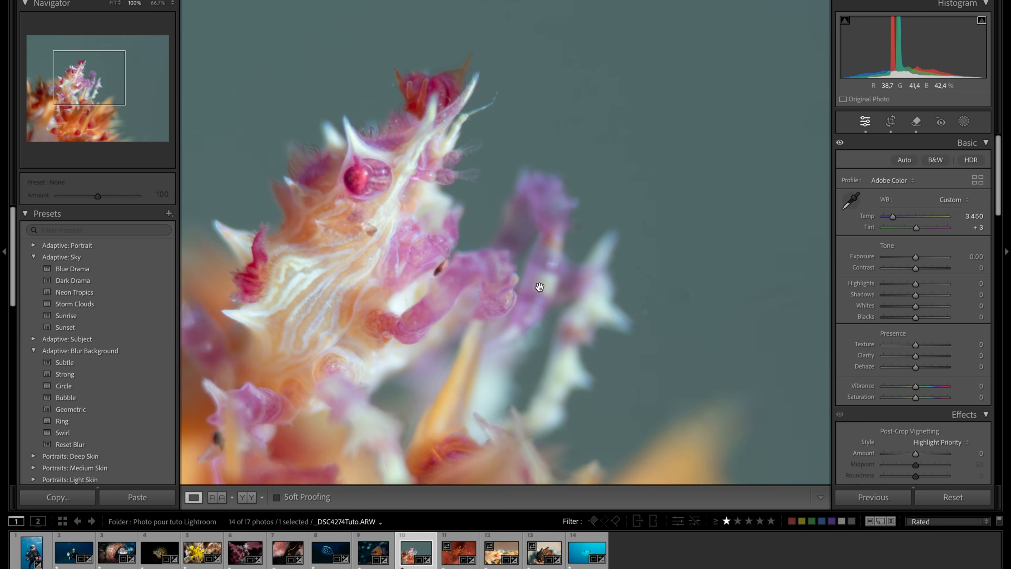
{"action": "left_click", "coordinate": [585, 297]}
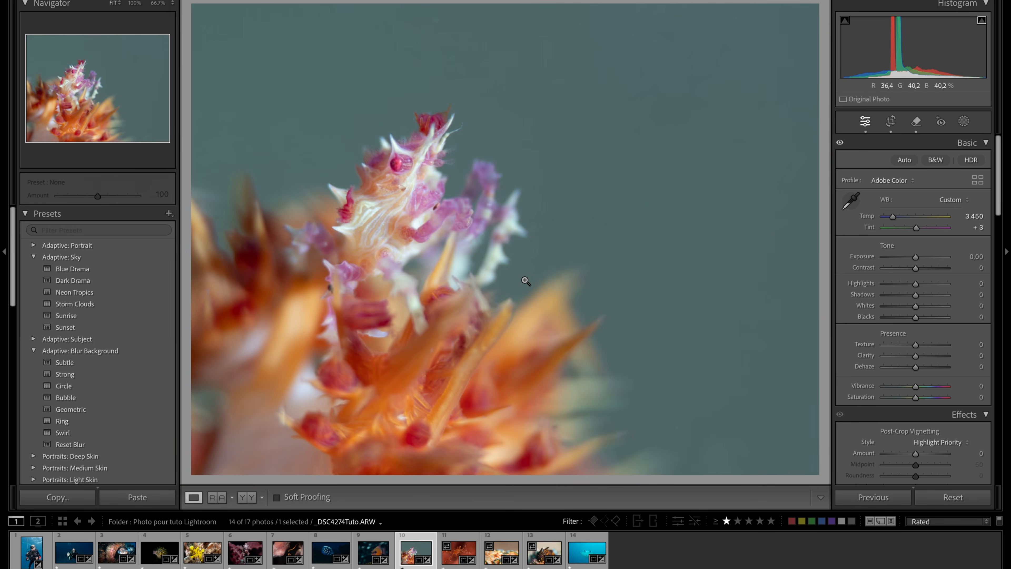
{"action": "key", "text": "y"}
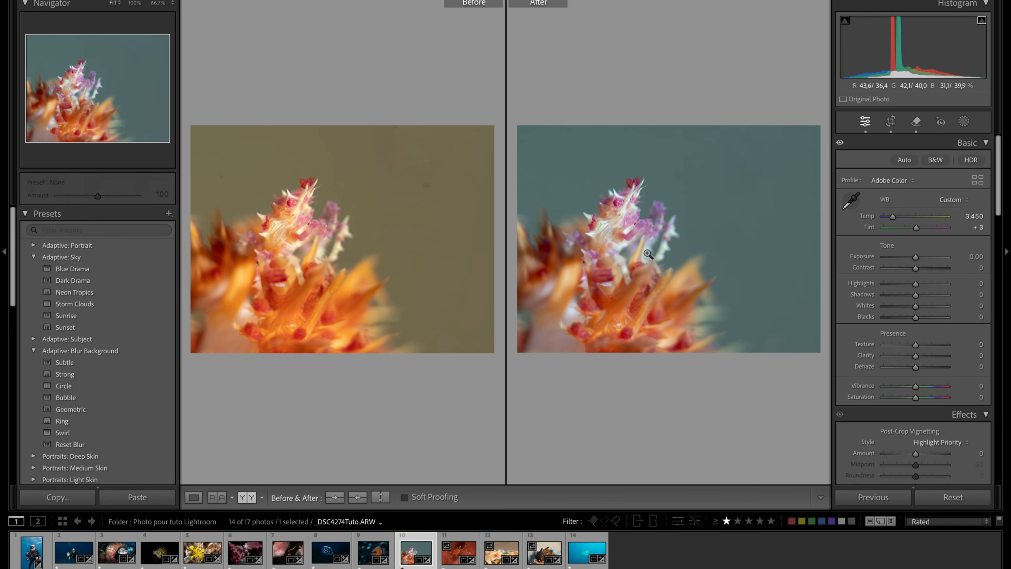
{"action": "key", "text": "y"}
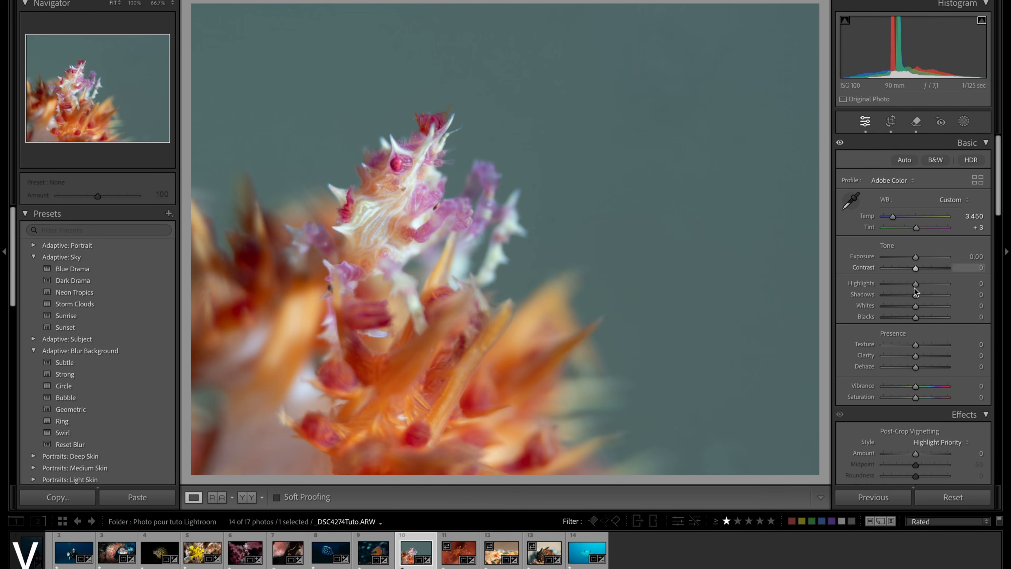
- Set Blacks to −61 and Highlights to +34, and check the background at 100% for remaining flaws
{"action": "left_click_drag", "start_coordinate": [916, 318], "coordinate": [896, 317]}
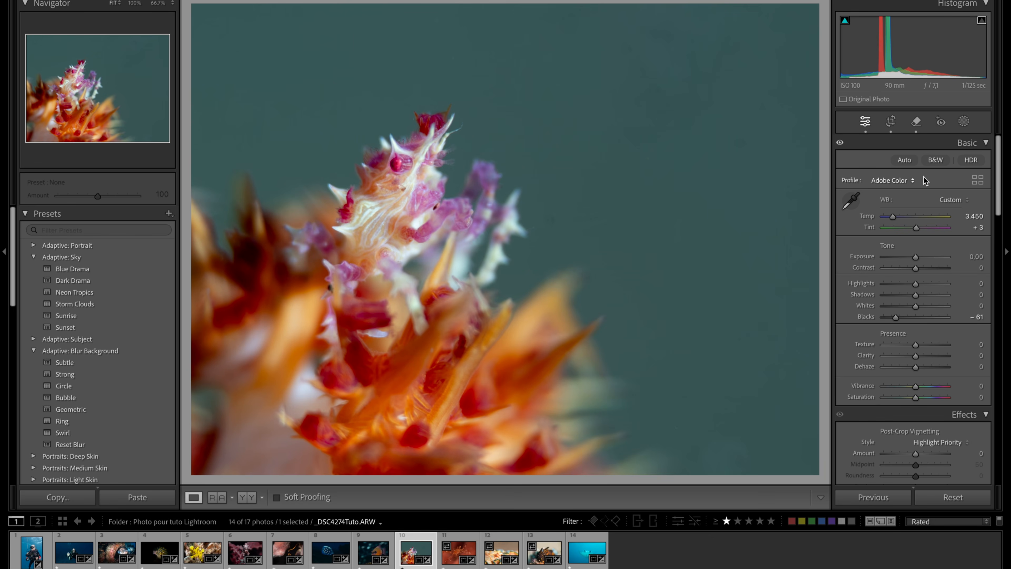
{"action": "left_click_drag", "start_coordinate": [915, 284], "coordinate": [926, 284]}
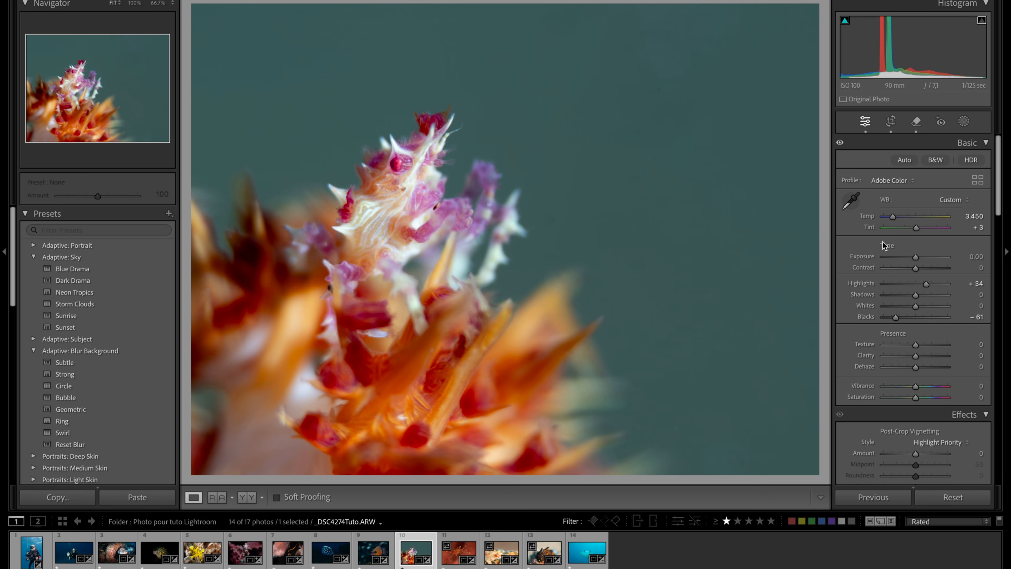
{"action": "left_click", "coordinate": [604, 155]}
{"action": "left_click", "coordinate": [605, 156]}
{"action": "left_click", "coordinate": [722, 192]}
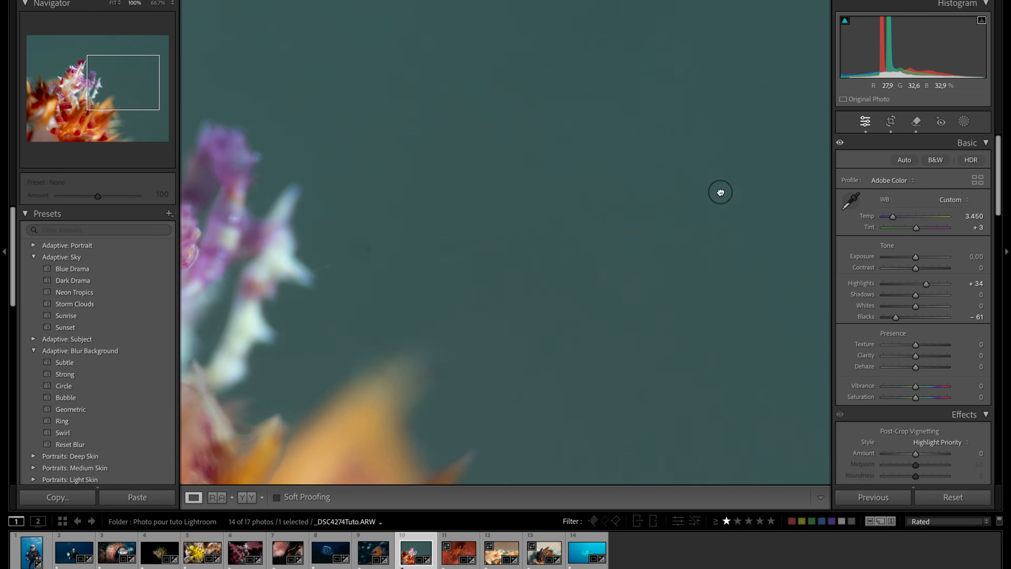
{"action": "left_click", "coordinate": [721, 192]}
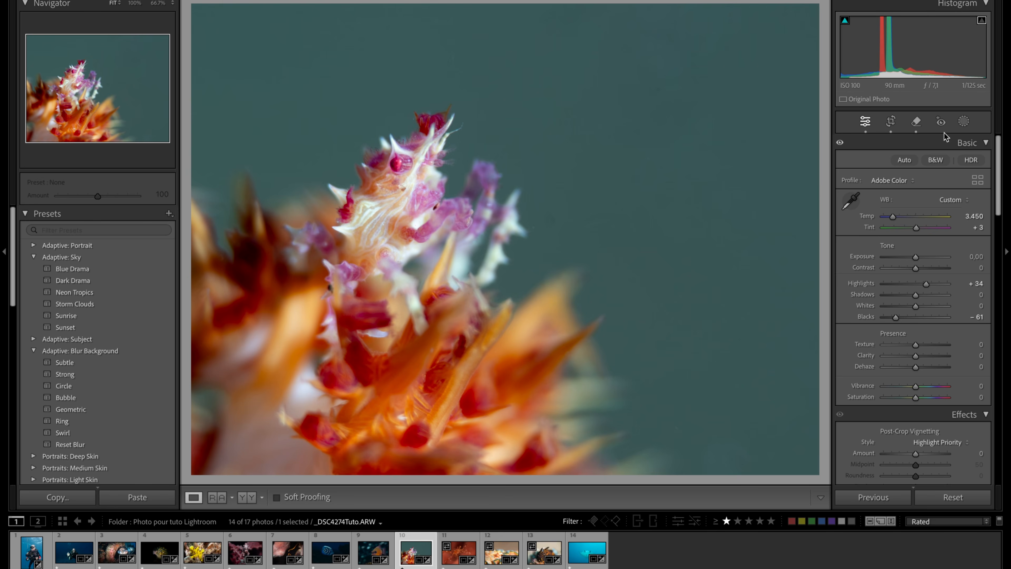
- Create a Background mask and set its Temp to −21 to make the water bluer
{"action": "left_click", "coordinate": [964, 121]}
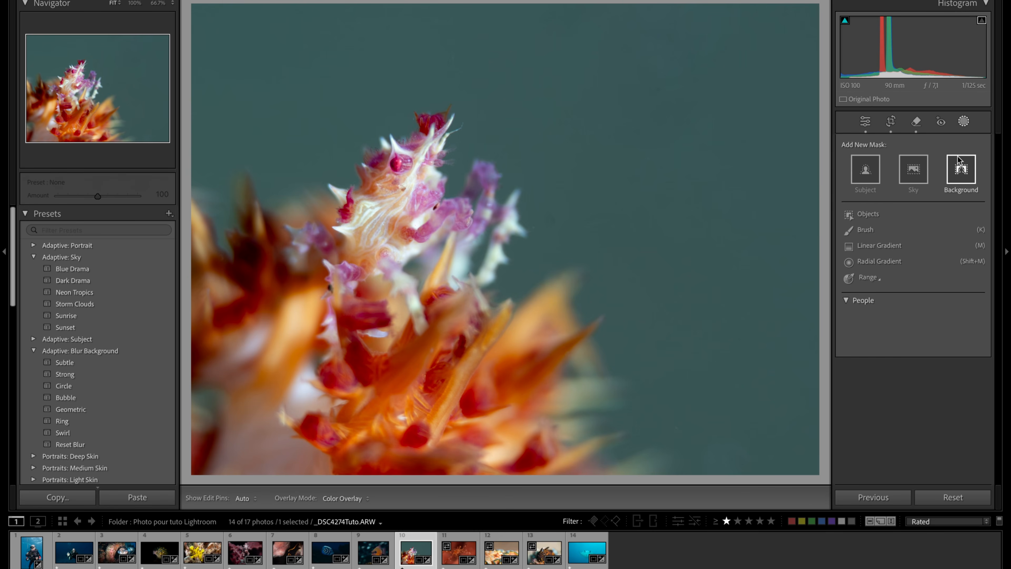
{"action": "left_click", "coordinate": [960, 164]}
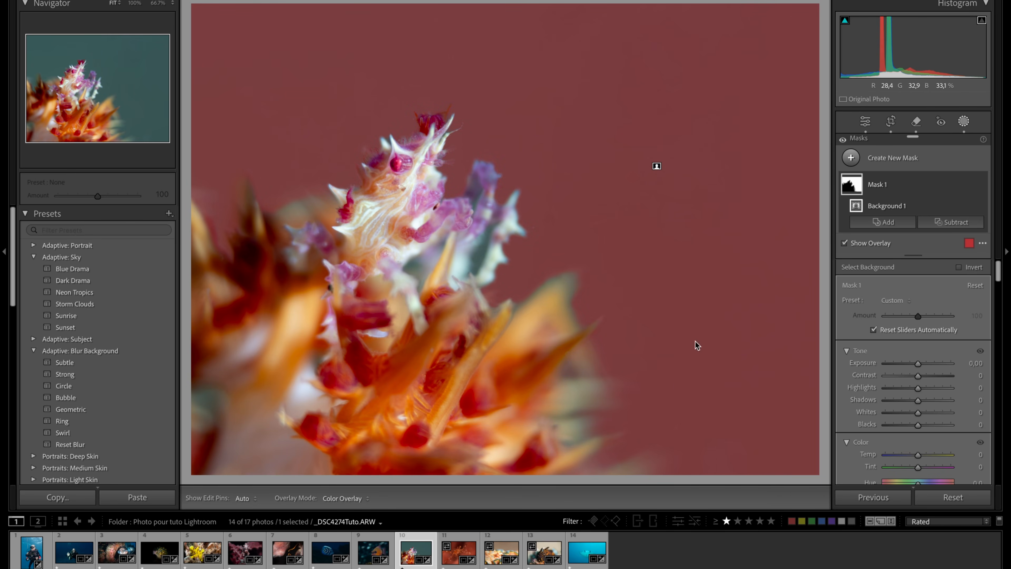
{"action": "left_click_drag", "start_coordinate": [919, 455], "coordinate": [912, 458]}
- Smooth the masked background with Texture −95 and Clarity −9, and close masking
{"action": "scroll", "coordinate": [907, 401], "scroll_direction": "down", "scroll_amount": 5}
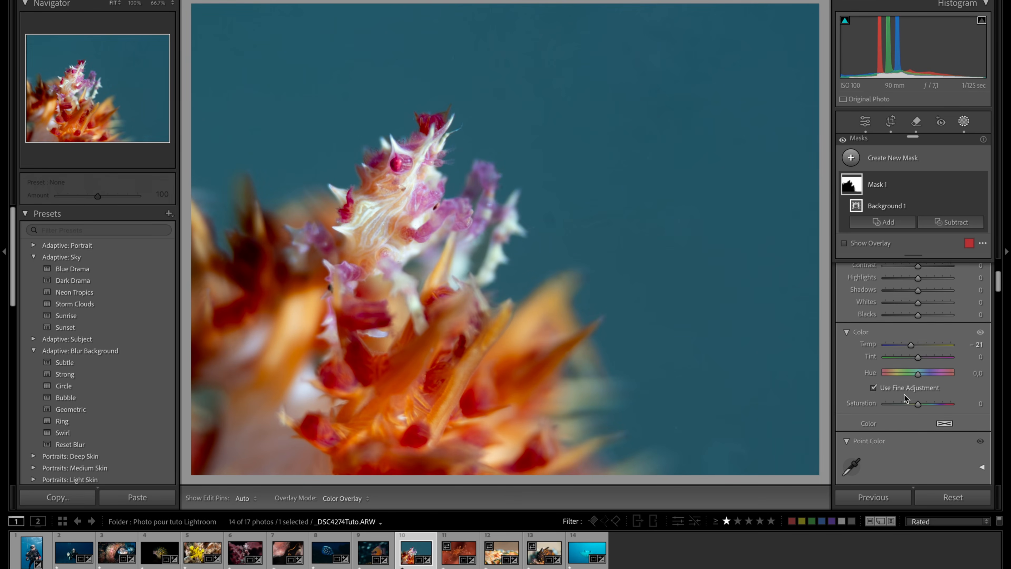
{"action": "scroll", "coordinate": [907, 400], "scroll_direction": "down", "scroll_amount": 6}
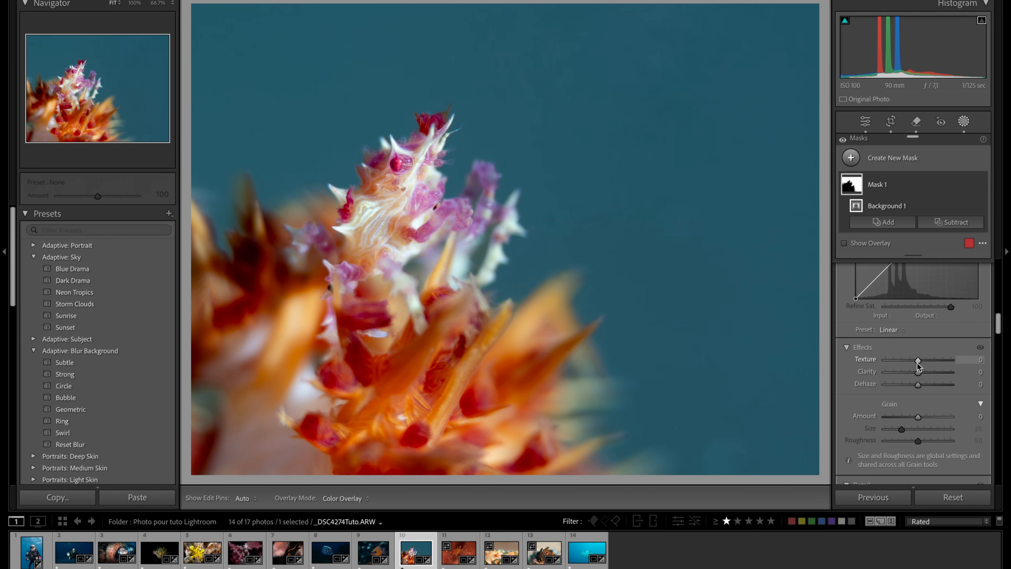
{"action": "left_click_drag", "start_coordinate": [917, 363], "coordinate": [886, 370]}
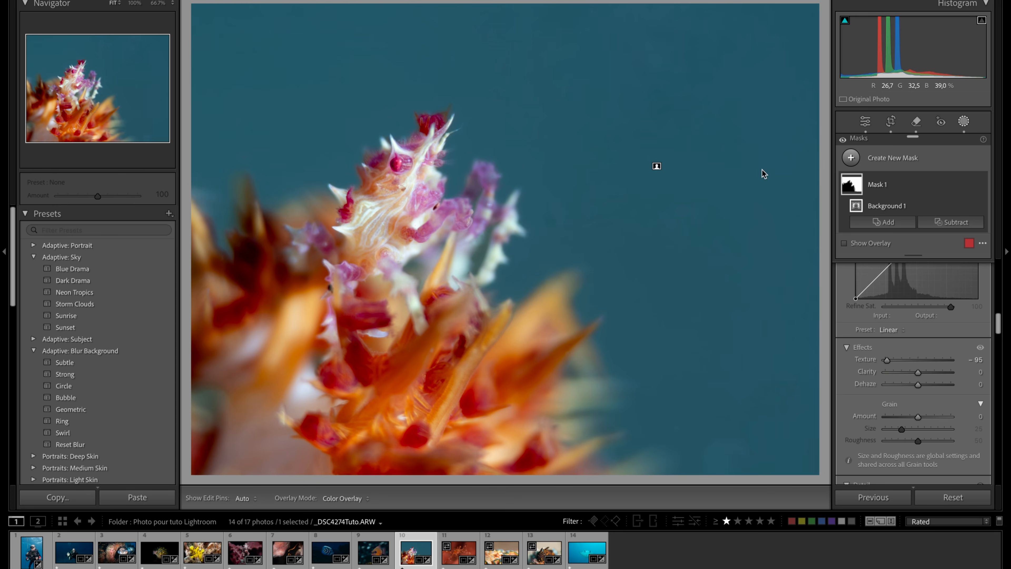
{"action": "mouse_move", "coordinate": [917, 376]}
{"action": "left_mouse_down"}
{"action": "mouse_move", "coordinate": [901, 376]}
{"action": "mouse_move", "coordinate": [915, 375]}
{"action": "left_mouse_up"}
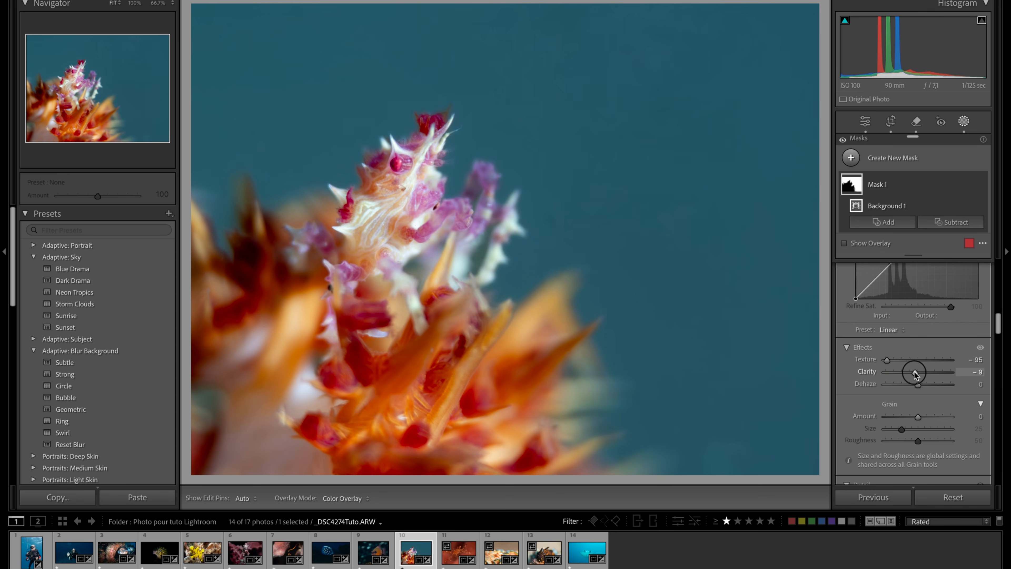
{"action": "key", "text": "shift+w"}
- Heal the remaining dark spot in the blue background beside the crab's claws, and compare the photo before and after
{"action": "left_click", "coordinate": [537, 203]}
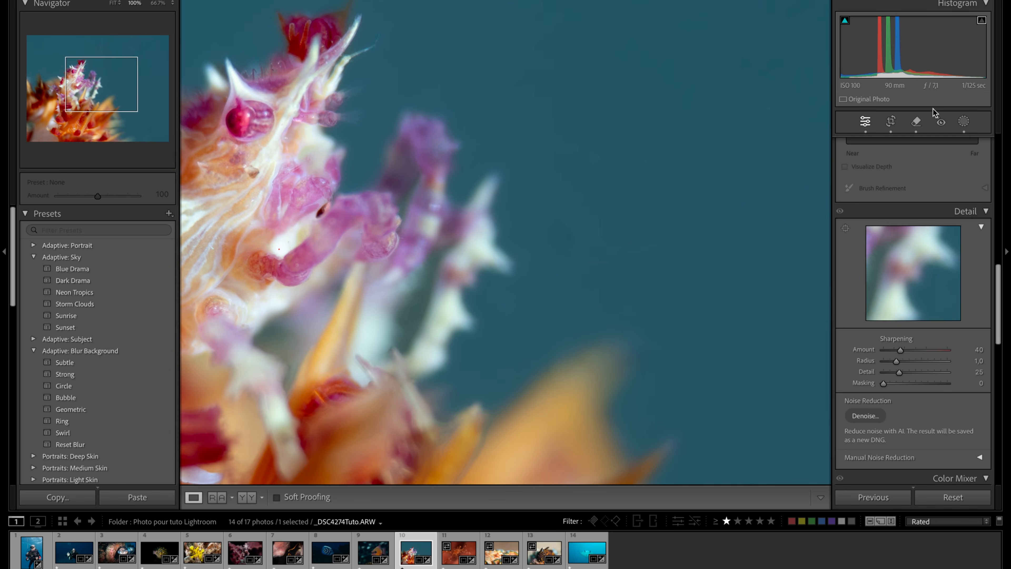
{"action": "left_click", "coordinate": [915, 122]}
{"action": "left_click", "coordinate": [564, 237]}
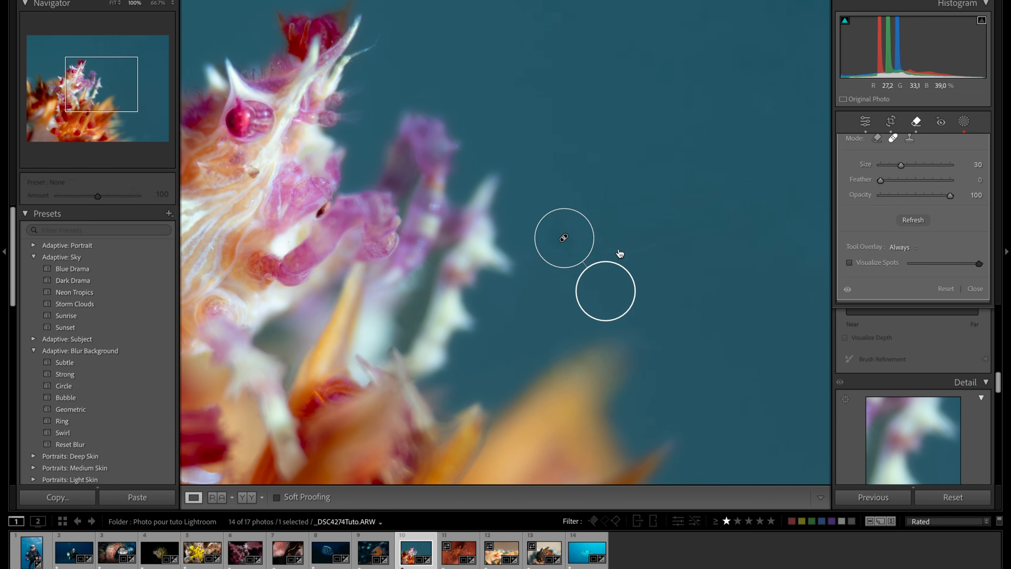
{"action": "left_click", "coordinate": [918, 121]}
{"action": "left_click", "coordinate": [557, 284]}
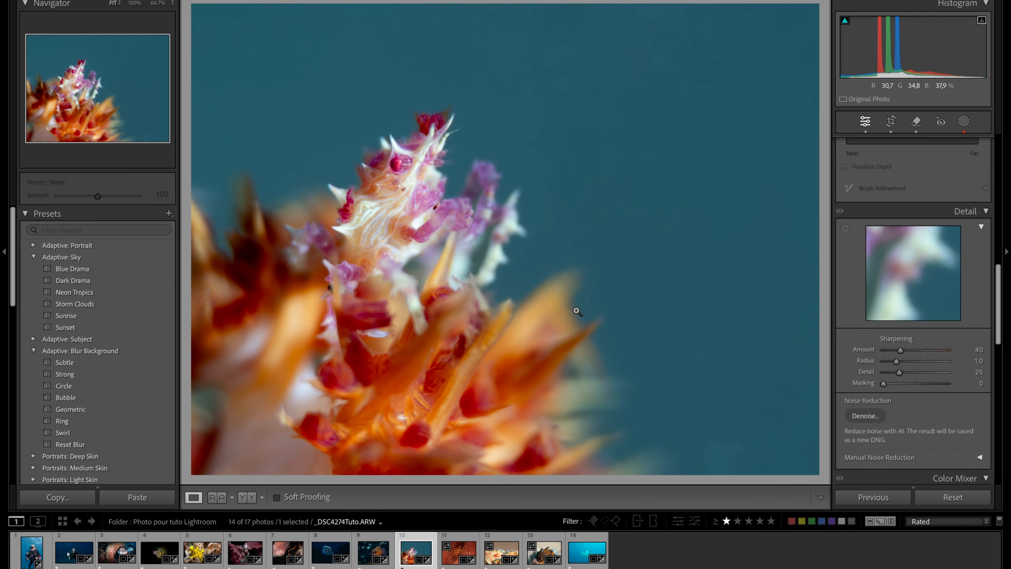
{"action": "key", "text": "y"}
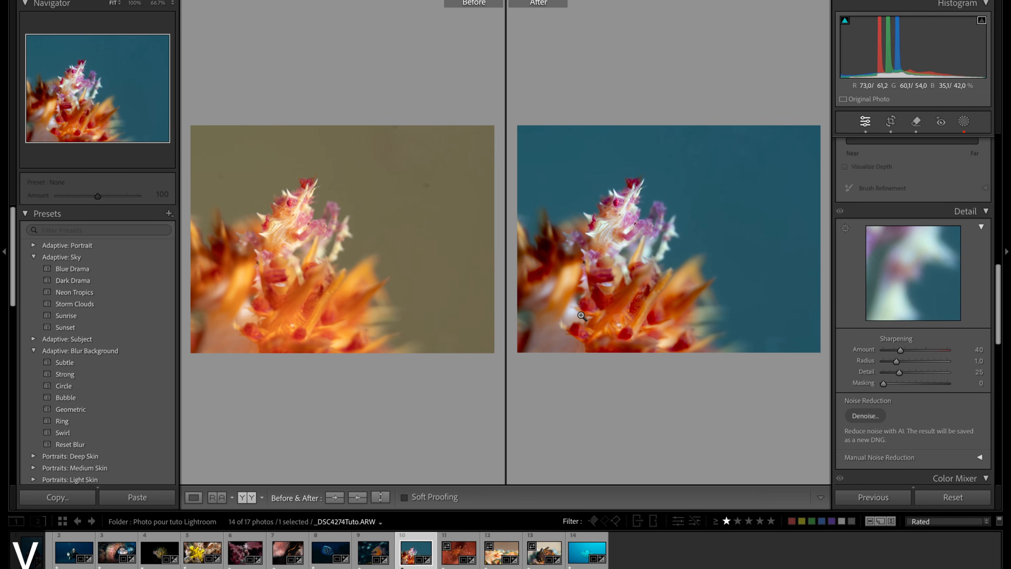
{"action": "key", "text": "y"}
- Open the next photo, the red shrimp, and set its crop aspect to Original to use the full frame
{"action": "left_click", "coordinate": [446, 554]}
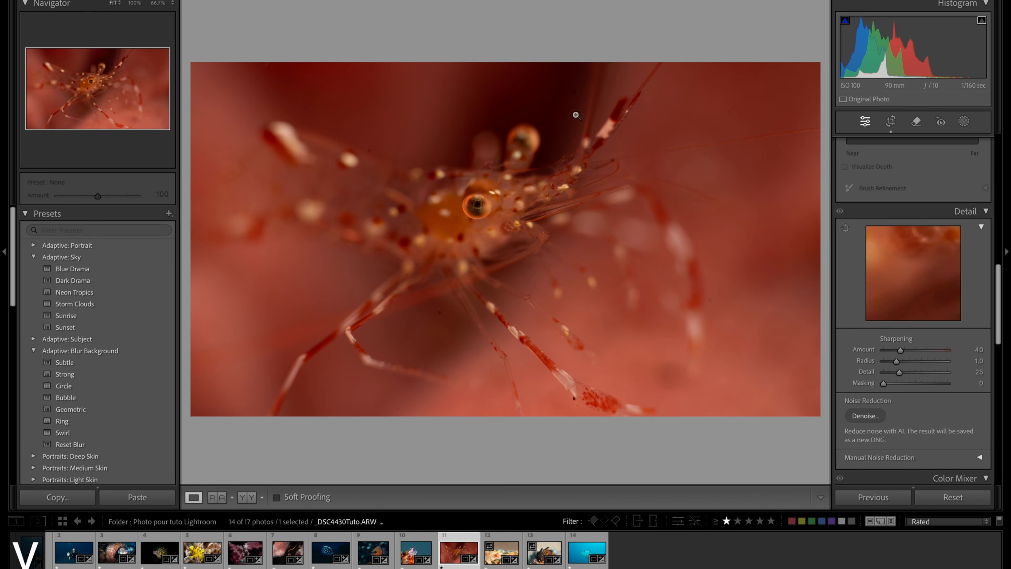
{"action": "left_click", "coordinate": [891, 121]}
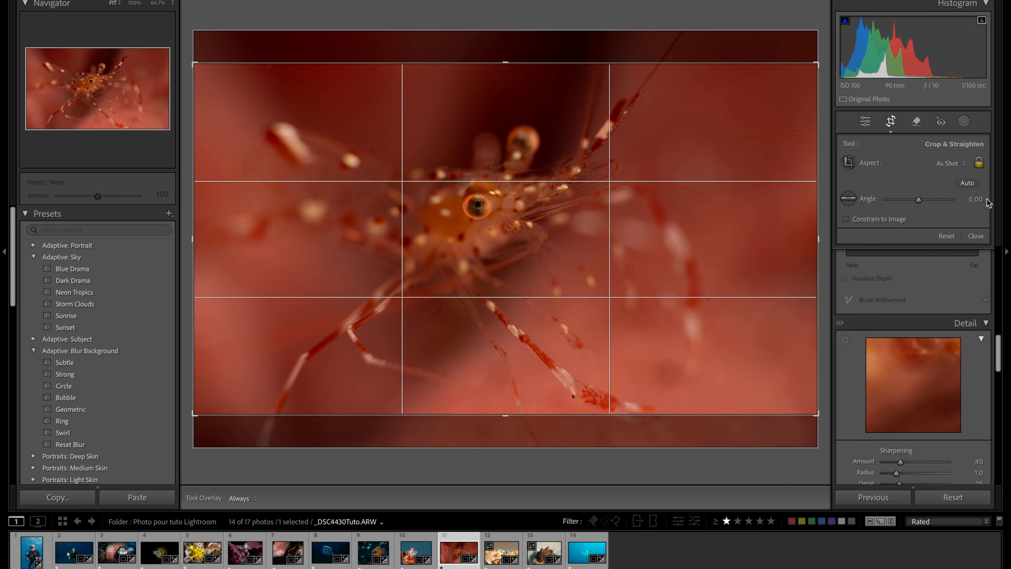
{"action": "left_click", "coordinate": [947, 171]}
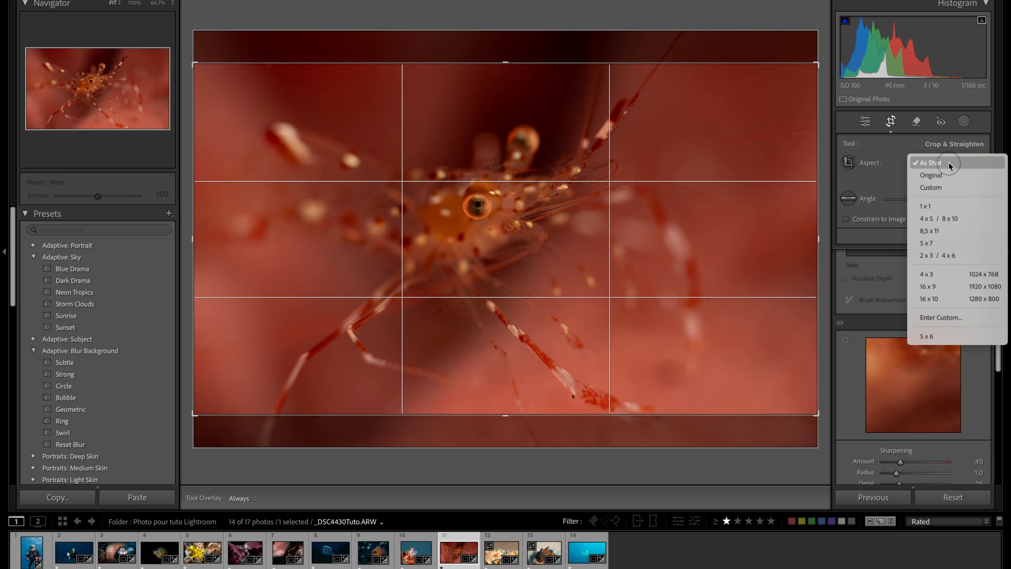
{"action": "left_click", "coordinate": [943, 175]}
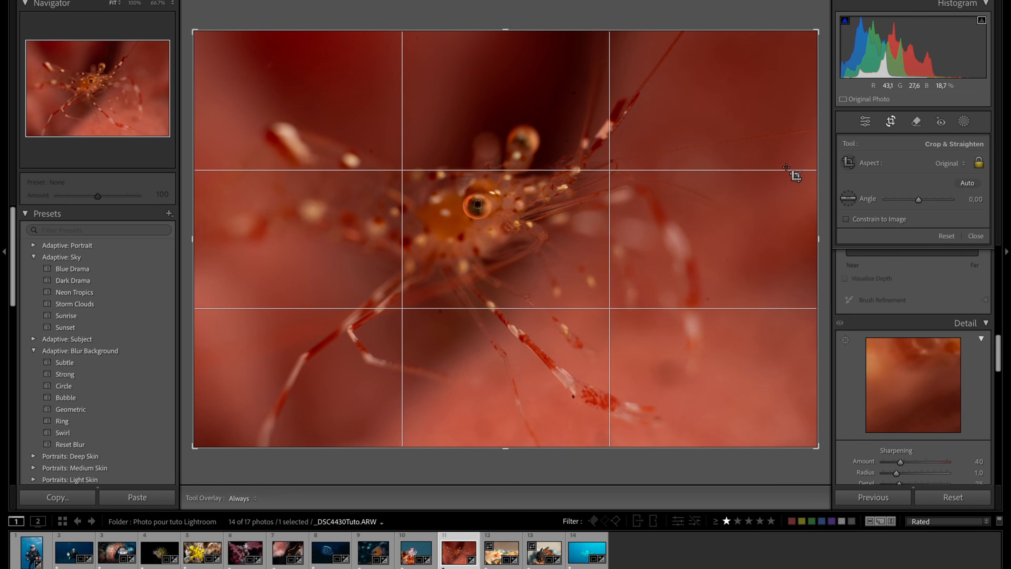
{"action": "left_click", "coordinate": [894, 125]}
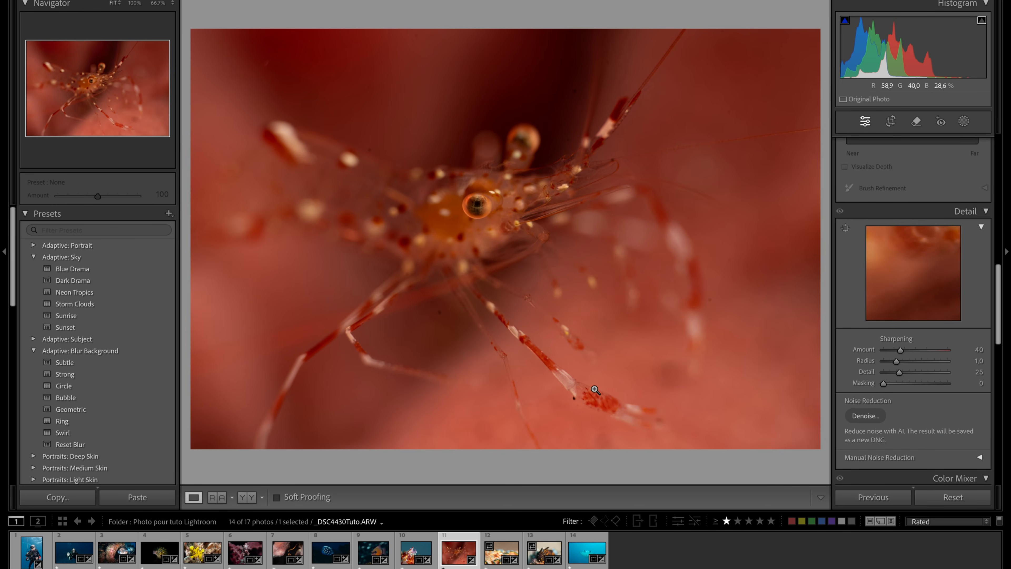
- Sample the pink background near the shrimp's lower legs as the white balance neutral, and compare the photo before and after
{"action": "left_click_drag", "start_coordinate": [359, 159], "coordinate": [565, 205]}
{"action": "scroll", "coordinate": [932, 212], "scroll_direction": "down", "scroll_amount": 15}
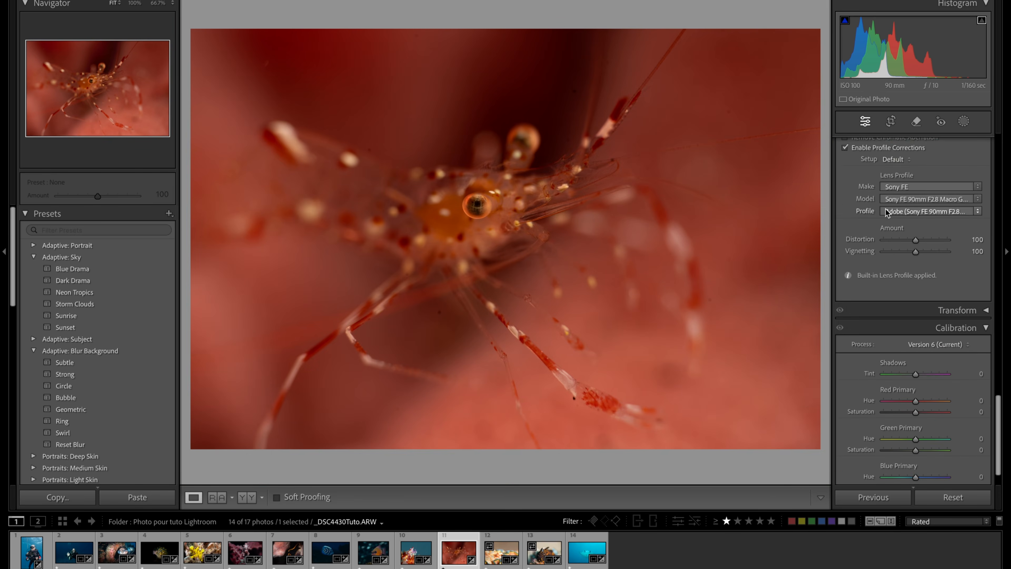
{"action": "scroll", "coordinate": [886, 219], "scroll_direction": "up", "scroll_amount": 20}
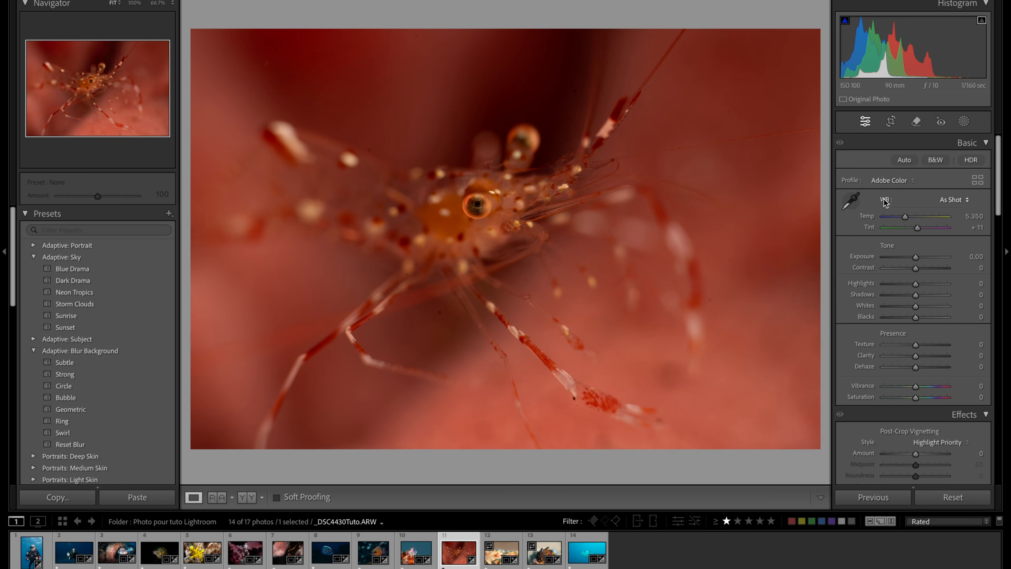
{"action": "left_click", "coordinate": [851, 201]}
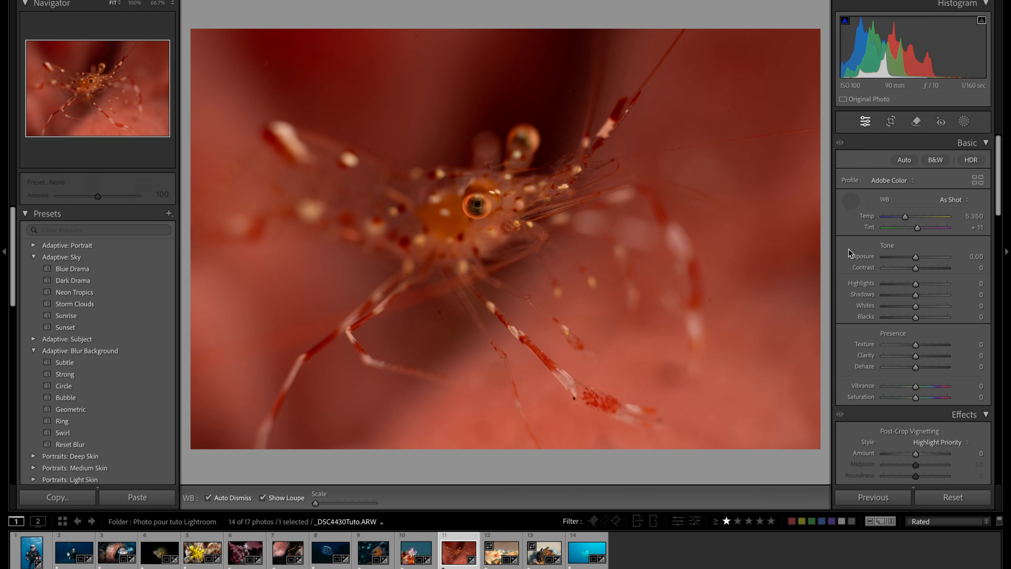
{"action": "left_click", "coordinate": [757, 377]}
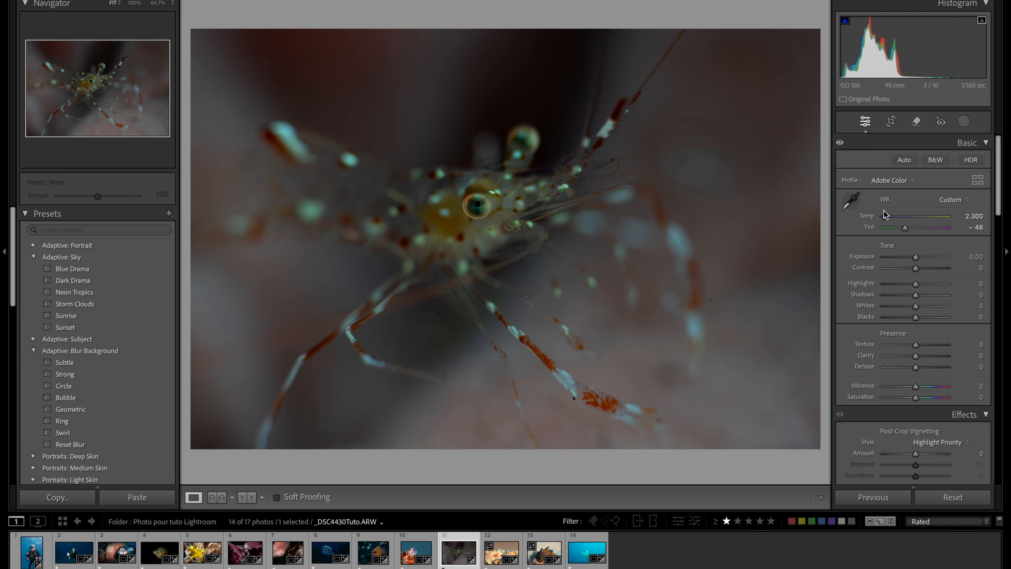
{"action": "key", "text": "y"}
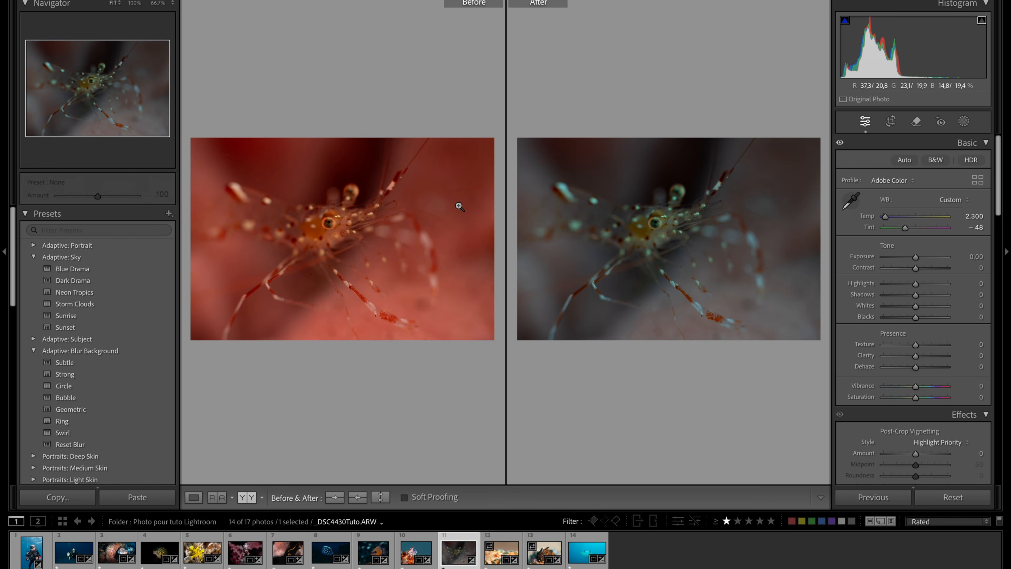
{"action": "key", "text": "y"}
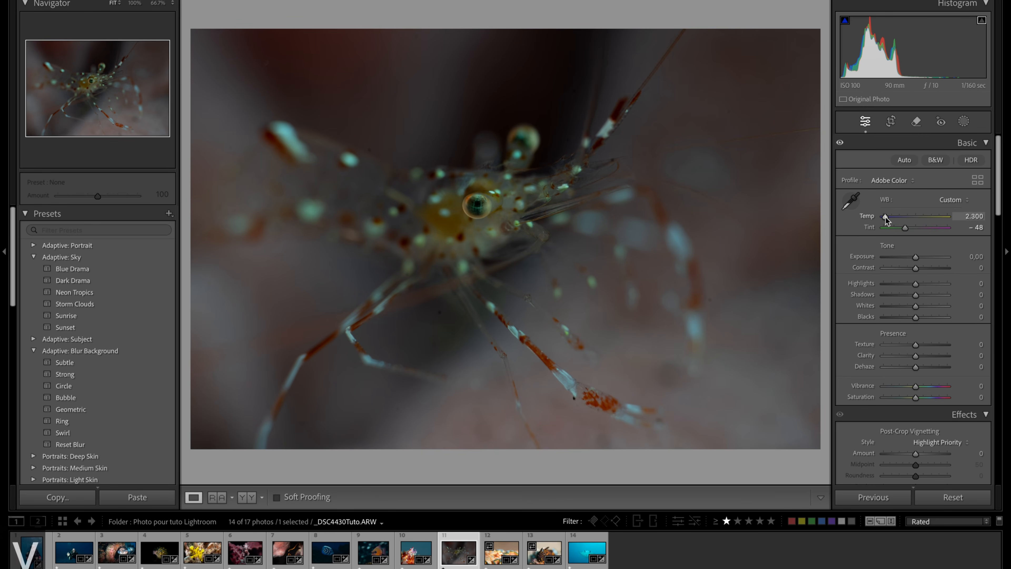
- Set the white balance to Temp 3061 and Tint −28, and check the result against the original and on the shrimp's striped leg
{"action": "left_click_drag", "start_coordinate": [886, 216], "coordinate": [892, 216]}
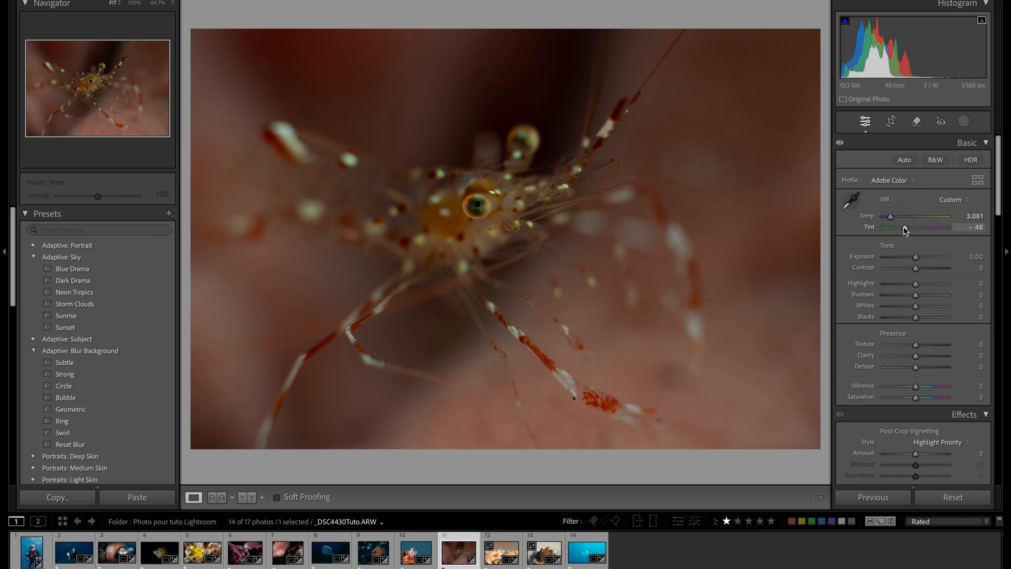
{"action": "left_click_drag", "start_coordinate": [906, 227], "coordinate": [909, 228]}
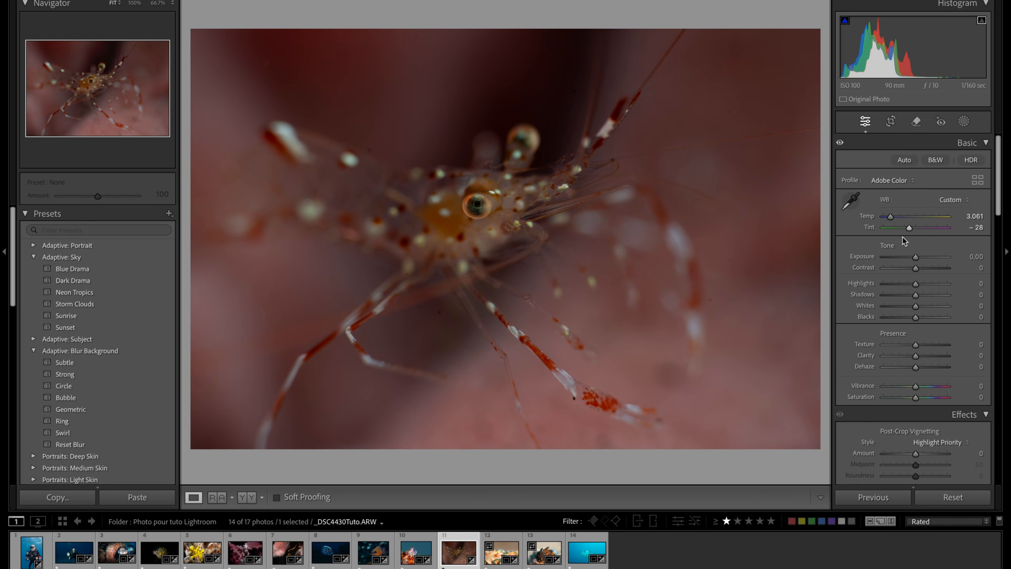
{"action": "key", "text": "y"}
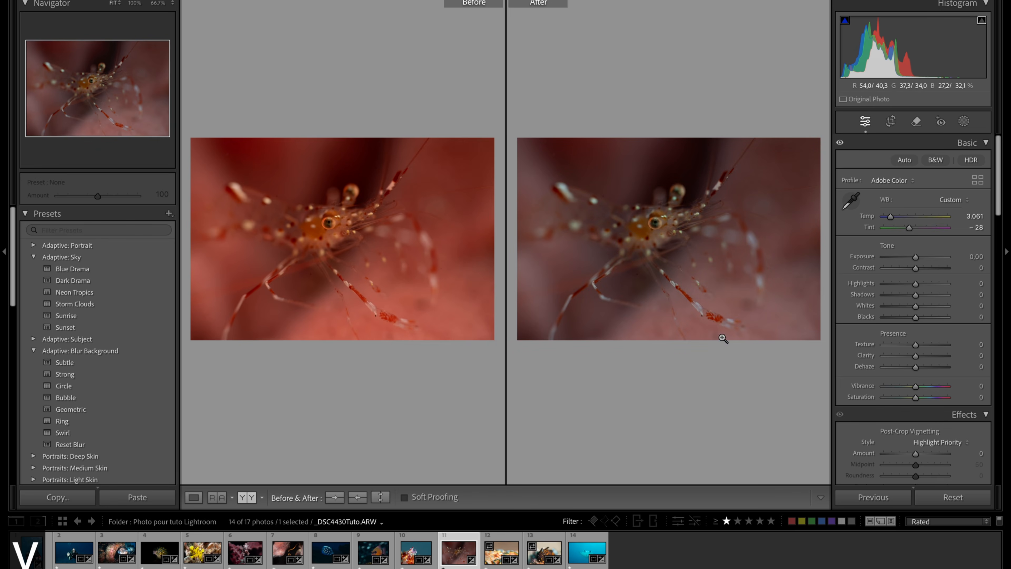
{"action": "key", "text": "y"}
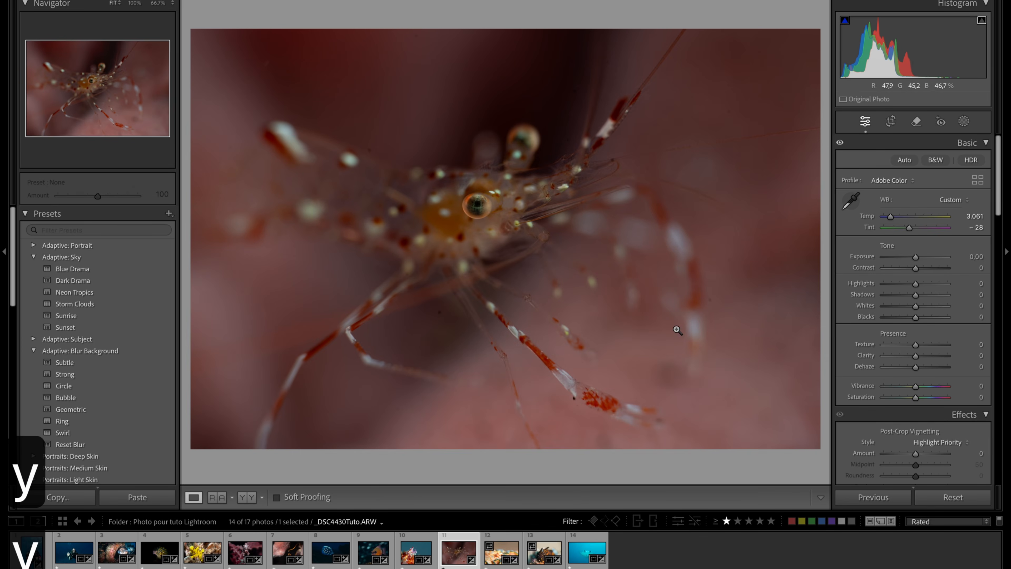
{"action": "left_click", "coordinate": [562, 378]}
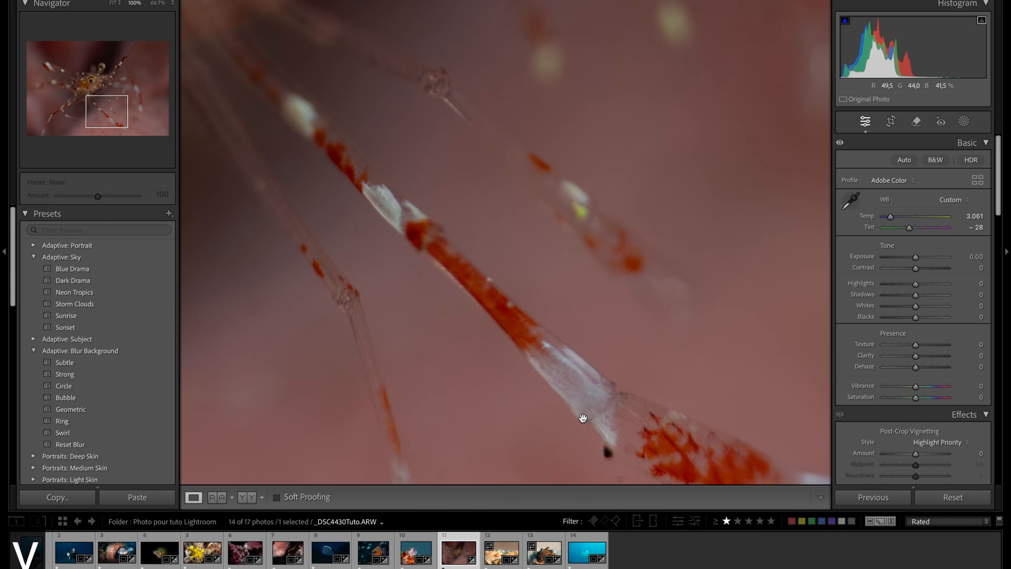
{"action": "left_click", "coordinate": [566, 360]}
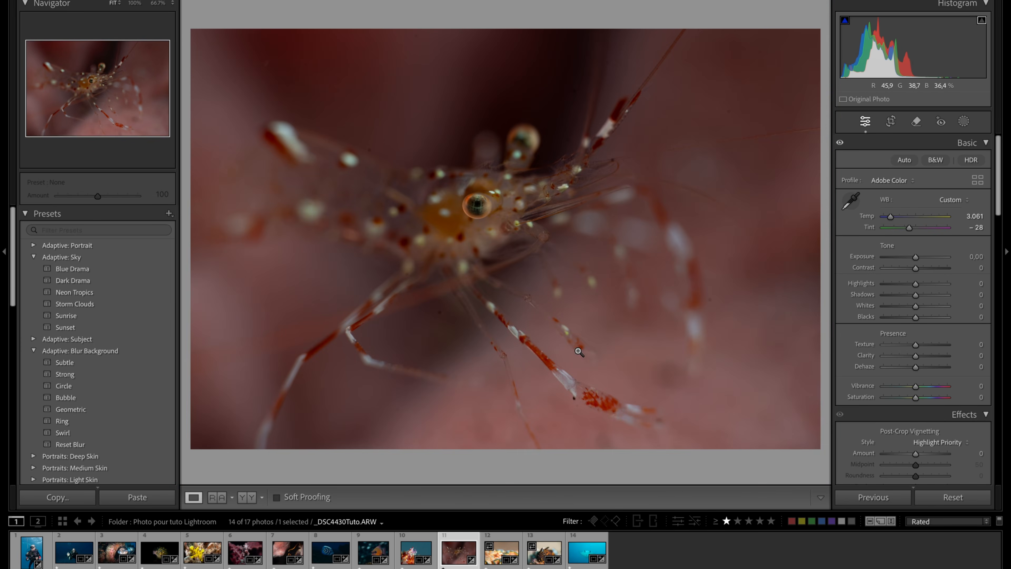
- Heal the small dark spots in the blurred background above the shrimp's body
{"action": "left_click", "coordinate": [372, 153]}
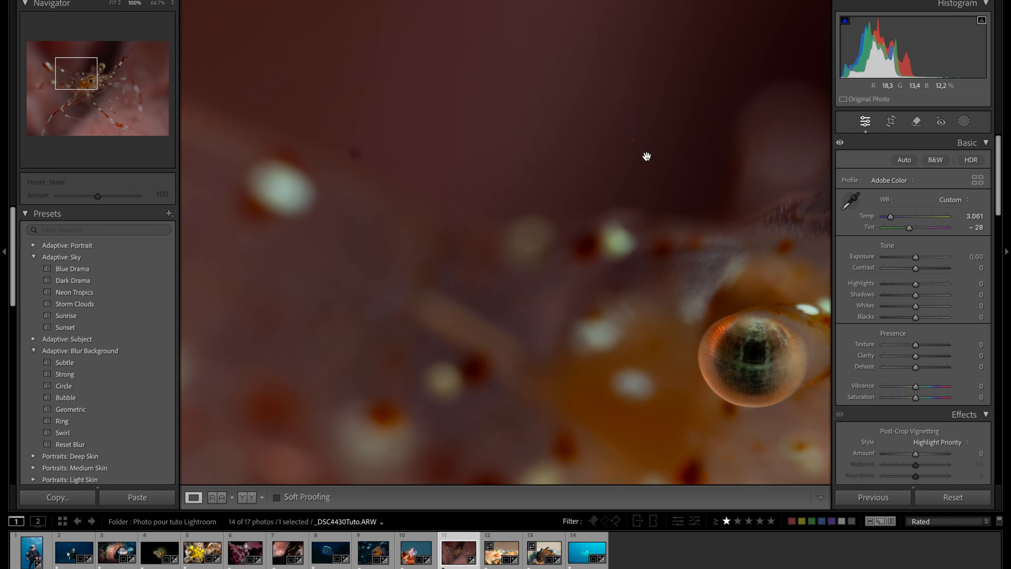
{"action": "left_click", "coordinate": [915, 122]}
{"action": "scroll", "coordinate": [342, 153], "scroll_direction": "down", "scroll_amount": 5}
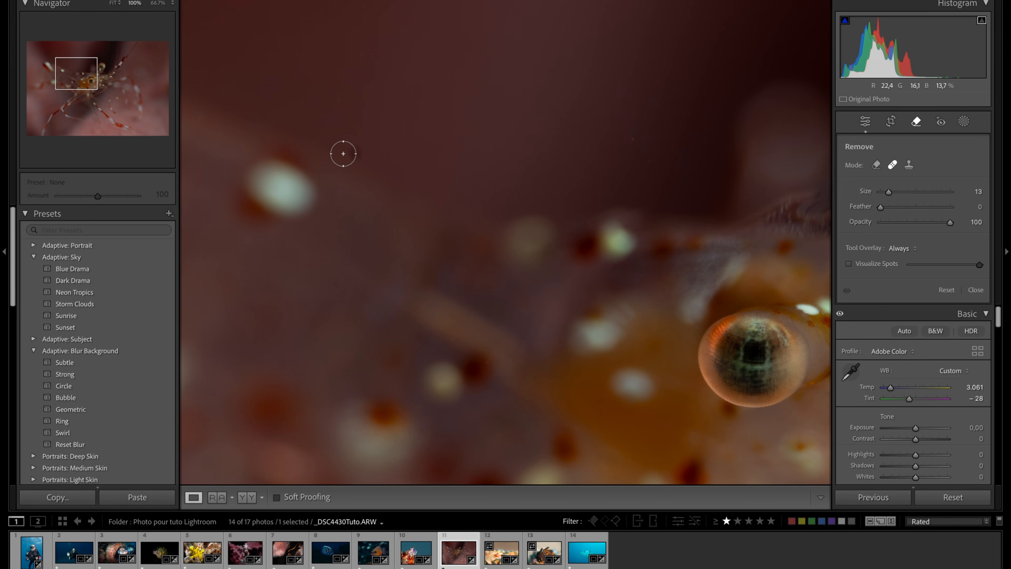
{"action": "left_click", "coordinate": [354, 150]}
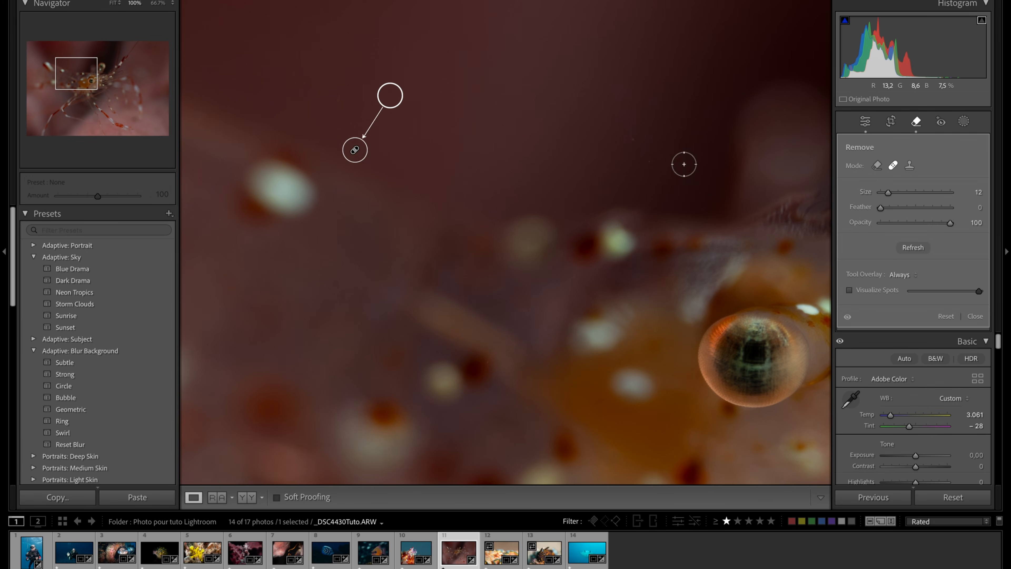
{"action": "left_click", "coordinate": [629, 137]}
{"action": "left_click", "coordinate": [650, 161]}
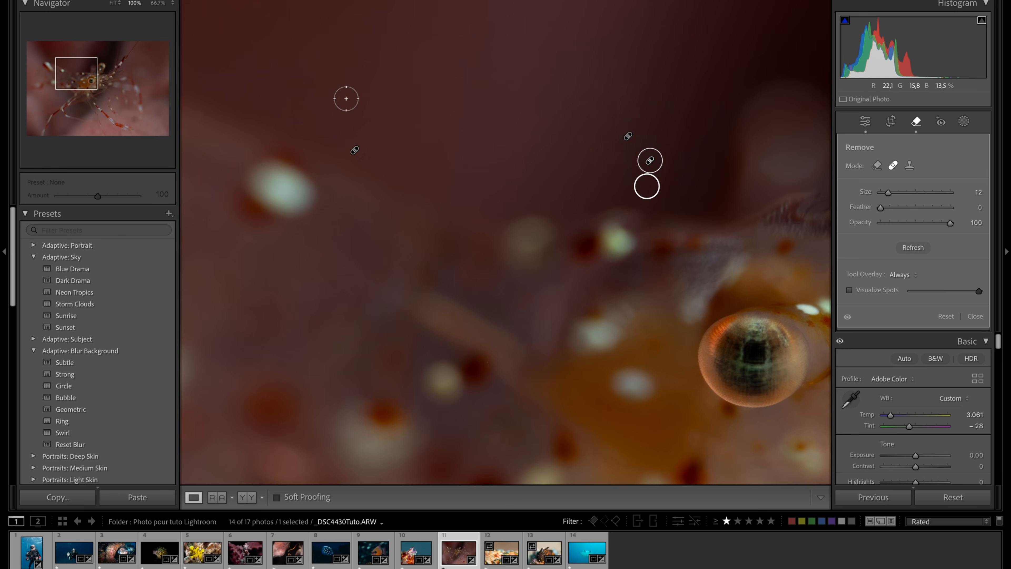
{"action": "left_click", "coordinate": [911, 120]}
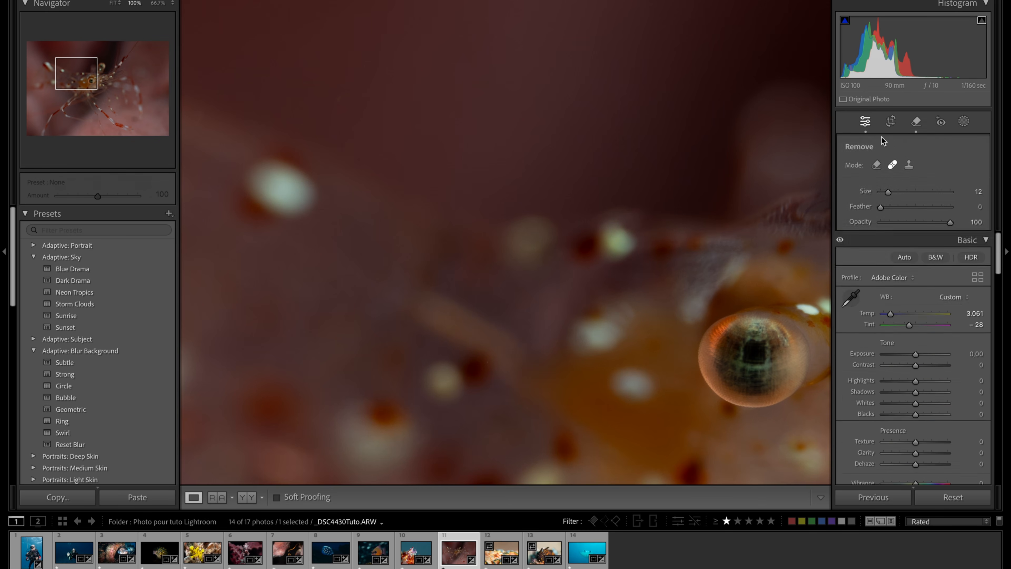
{"action": "left_click", "coordinate": [748, 265]}
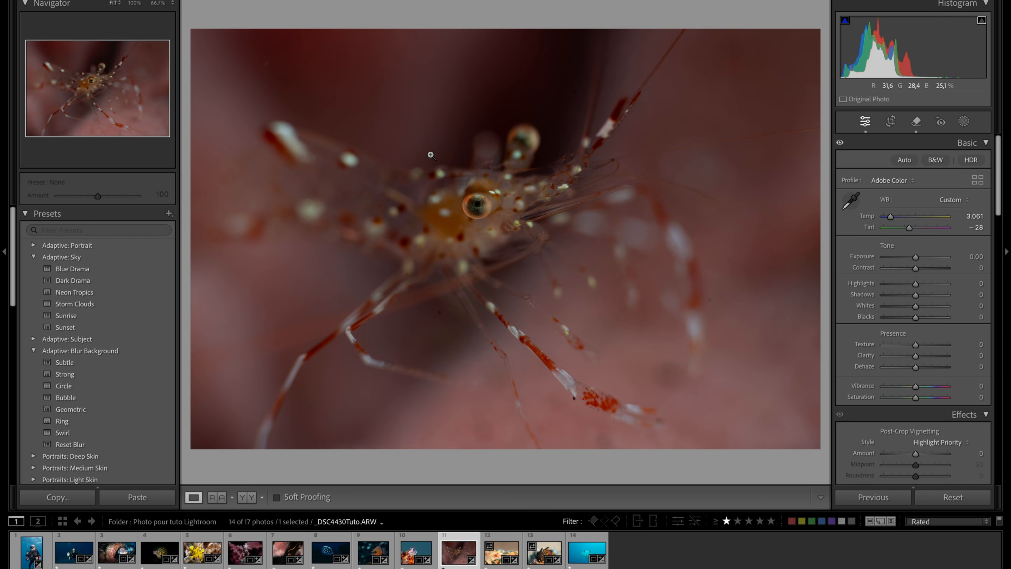
{"action": "left_click", "coordinate": [260, 70]}
{"action": "left_click", "coordinate": [821, 78]}
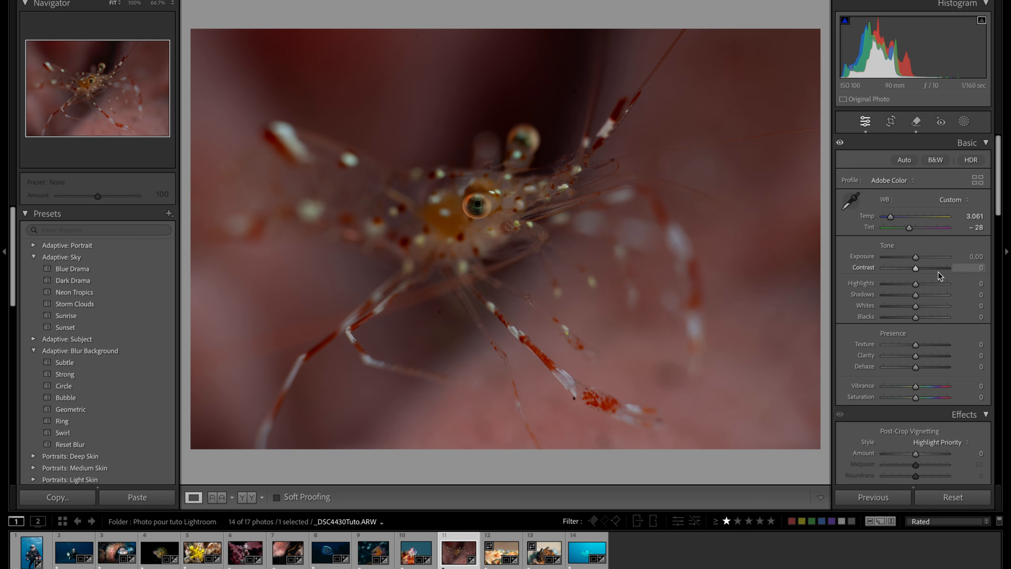
- Set Highlights to +27, Whites to +37 and Blacks to −10, and compare the photo before and after
{"action": "mouse_move", "coordinate": [915, 308]}
{"action": "left_mouse_down"}
{"action": "mouse_move", "coordinate": [926, 310]}
{"action": "mouse_move", "coordinate": [924, 285]}
{"action": "mouse_move", "coordinate": [912, 320]}
{"action": "left_mouse_up"}
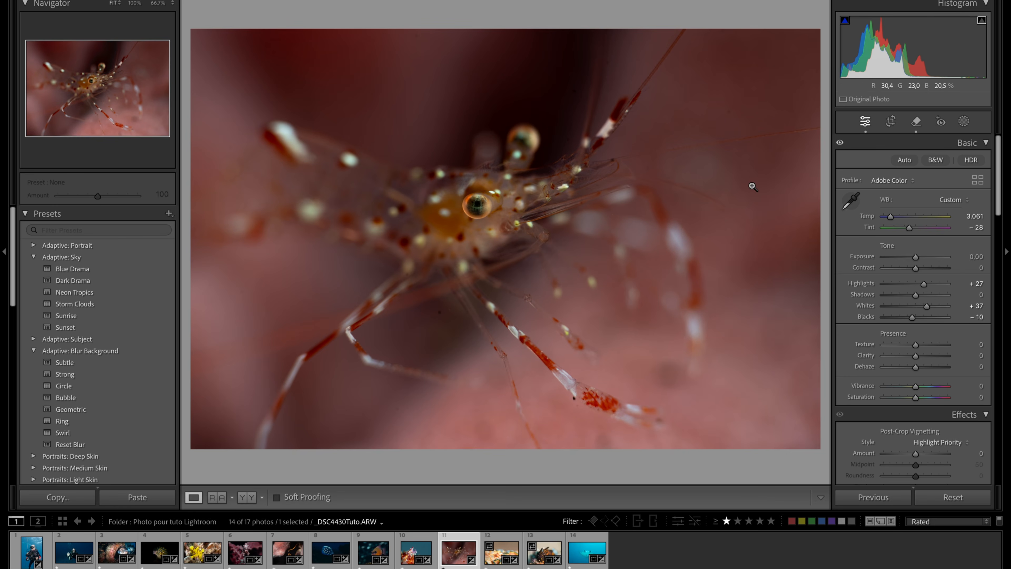
{"action": "key", "text": "y"}
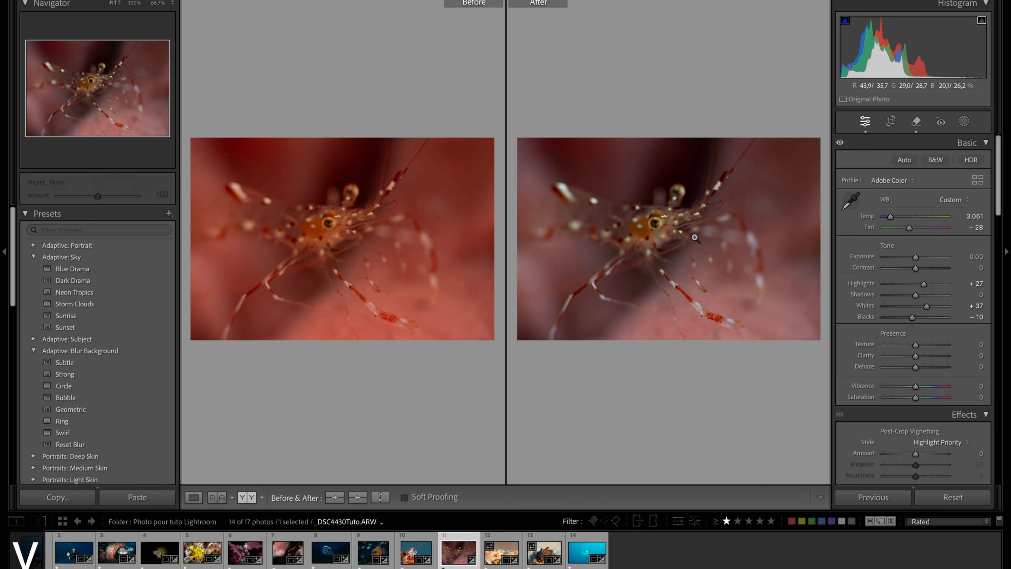
{"action": "left_click", "coordinate": [780, 221]}
{"action": "left_click", "coordinate": [776, 220]}
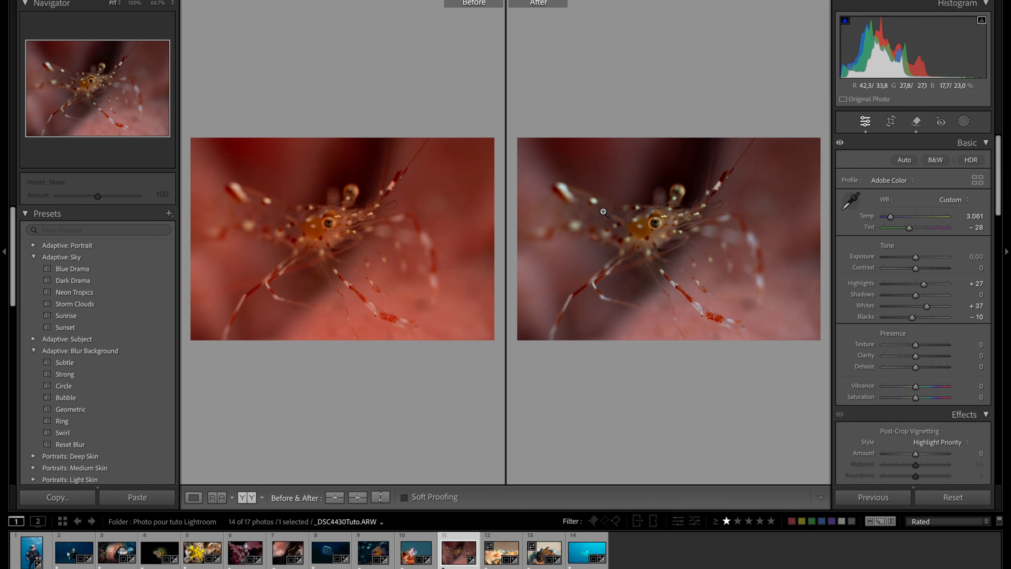
{"action": "left_click", "coordinate": [668, 241]}
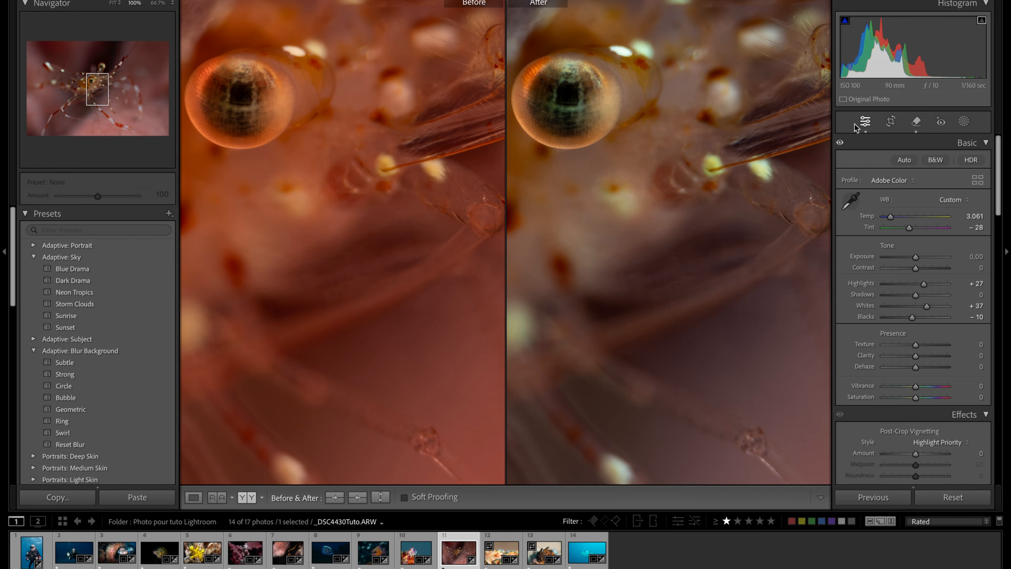
{"action": "key", "text": "y"}
- Create a brush mask covering the shrimp's in-focus eye with brush size 11 and feather 56
{"action": "left_click_drag", "start_coordinate": [385, 144], "coordinate": [521, 274]}
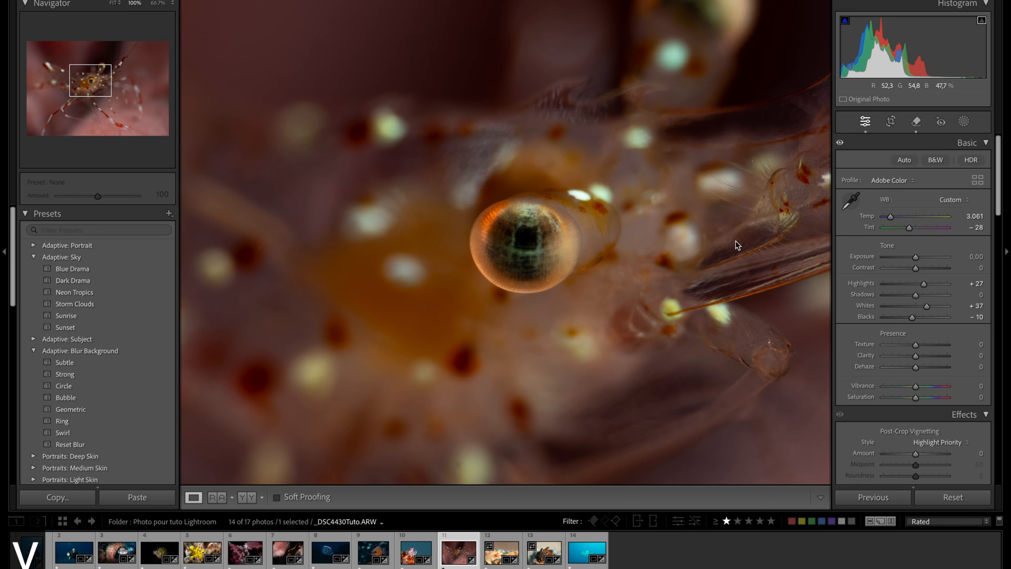
{"action": "left_click", "coordinate": [963, 121]}
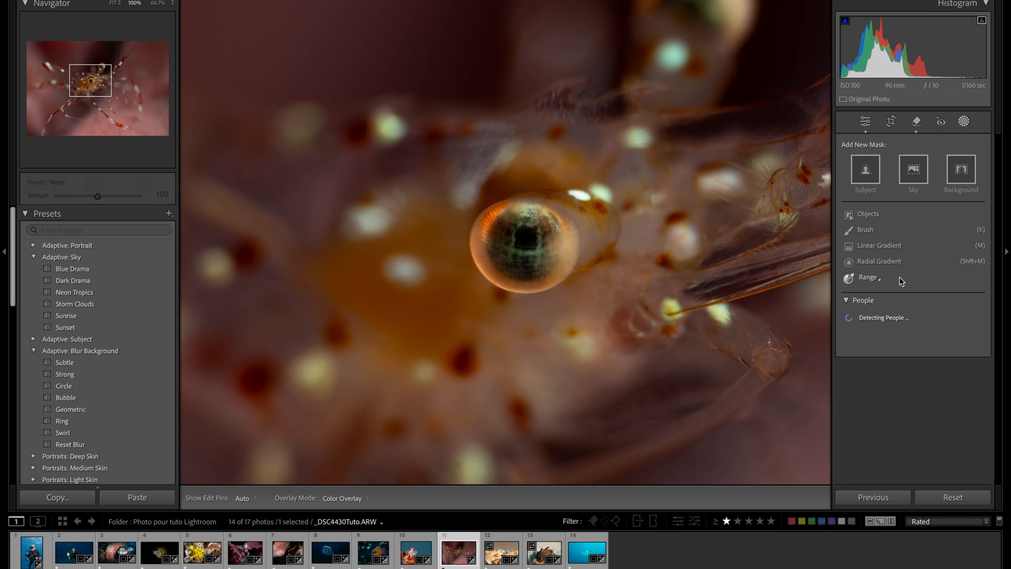
{"action": "left_click", "coordinate": [866, 232]}
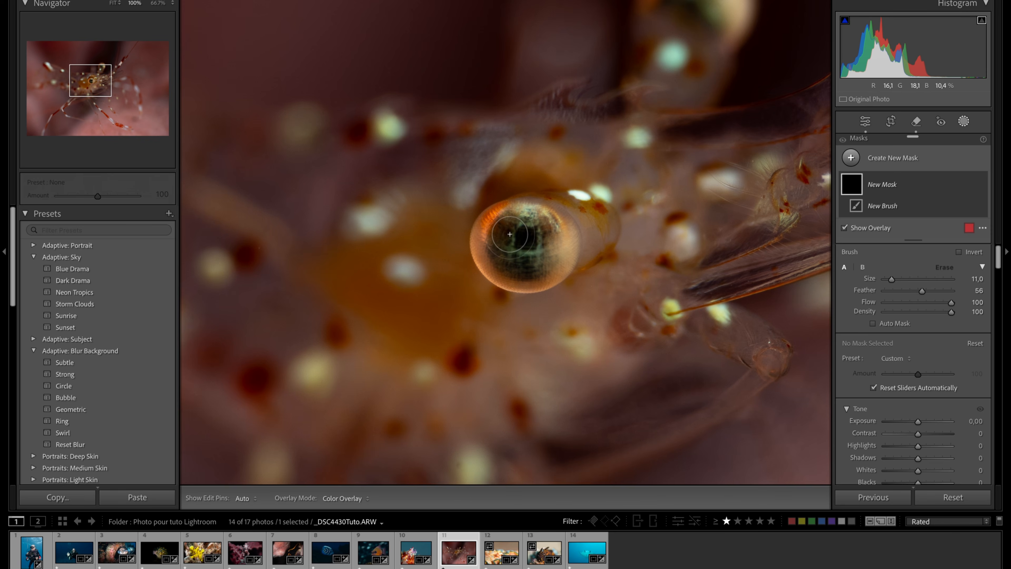
{"action": "mouse_move", "coordinate": [503, 234]}
{"action": "left_mouse_down"}
{"action": "mouse_move", "coordinate": [536, 258]}
{"action": "mouse_move", "coordinate": [549, 239]}
{"action": "mouse_move", "coordinate": [522, 226]}
{"action": "mouse_move", "coordinate": [488, 257]}
{"action": "mouse_move", "coordinate": [541, 264]}
{"action": "mouse_move", "coordinate": [552, 258]}
{"action": "mouse_move", "coordinate": [557, 225]}
{"action": "mouse_move", "coordinate": [484, 233]}
{"action": "mouse_move", "coordinate": [498, 250]}
{"action": "mouse_move", "coordinate": [526, 251]}
{"action": "mouse_move", "coordinate": [540, 238]}
{"action": "mouse_move", "coordinate": [538, 216]}
{"action": "mouse_move", "coordinate": [571, 224]}
{"action": "mouse_move", "coordinate": [561, 259]}
{"action": "mouse_move", "coordinate": [514, 269]}
{"action": "left_mouse_up"}
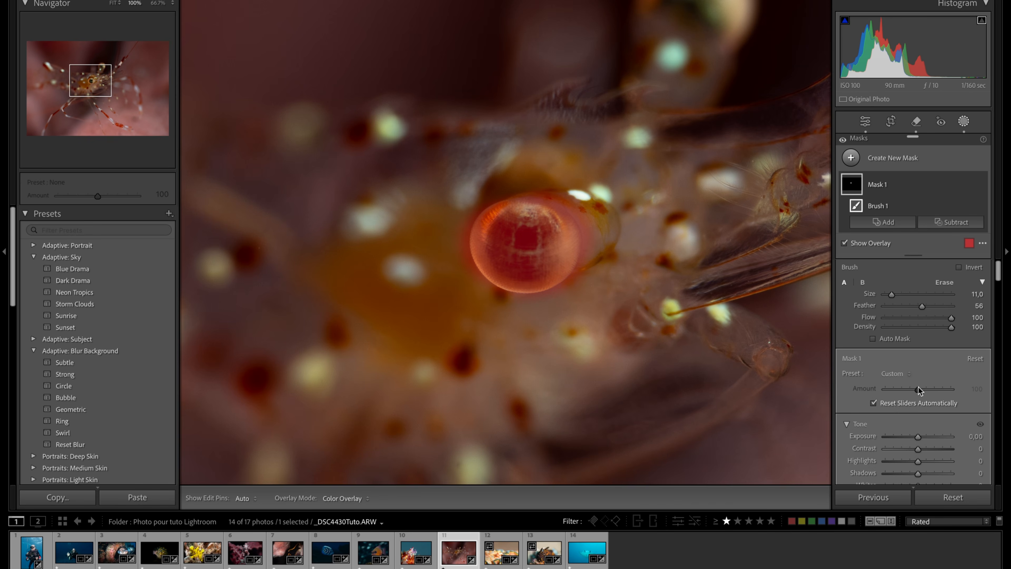
- Apply the Iris Enhance preset to the eye mask
{"action": "scroll", "coordinate": [940, 407], "scroll_direction": "down", "scroll_amount": 8}
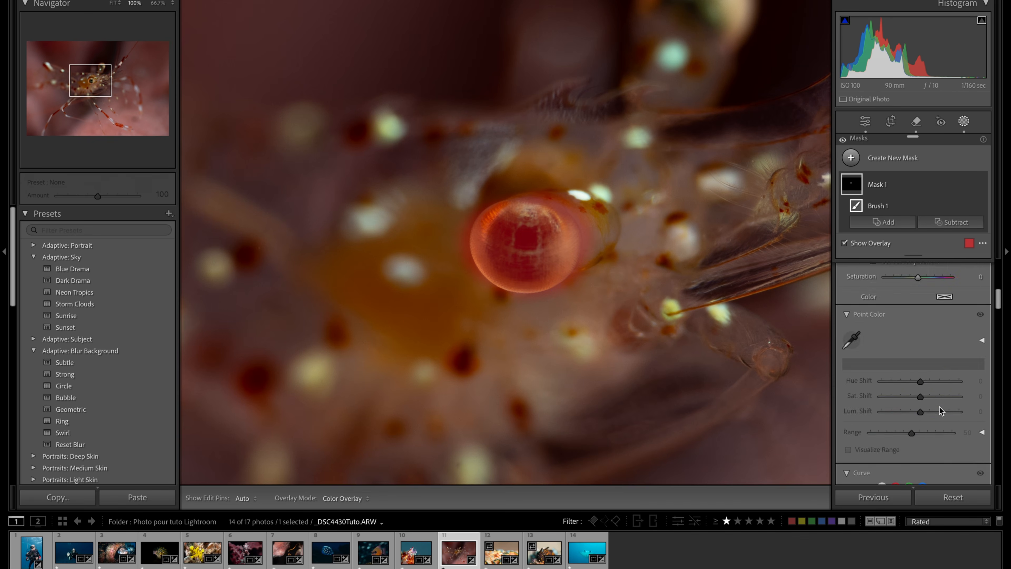
{"action": "scroll", "coordinate": [939, 406], "scroll_direction": "up", "scroll_amount": 8}
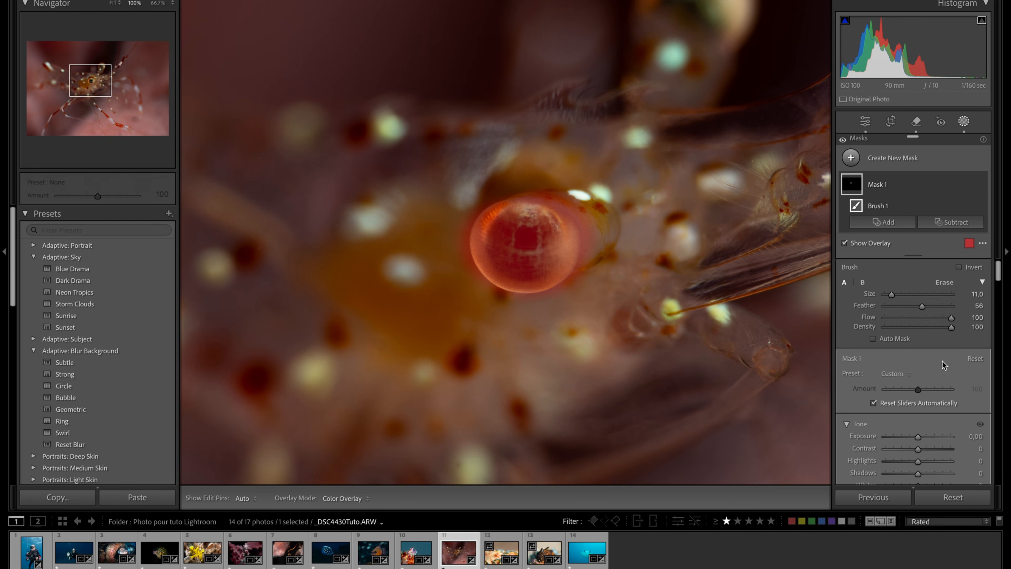
{"action": "left_click", "coordinate": [909, 376]}
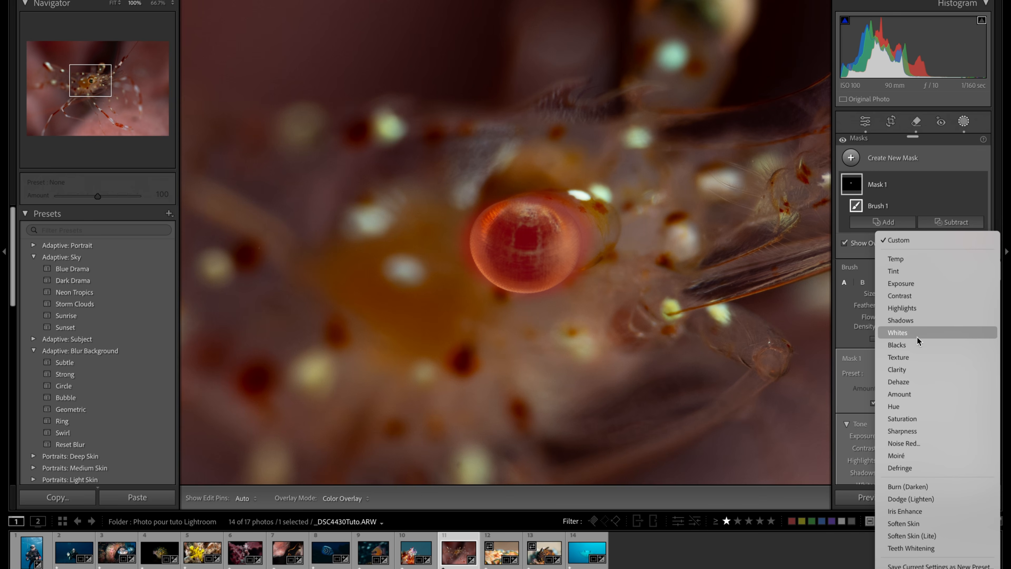
{"action": "left_click", "coordinate": [917, 512]}
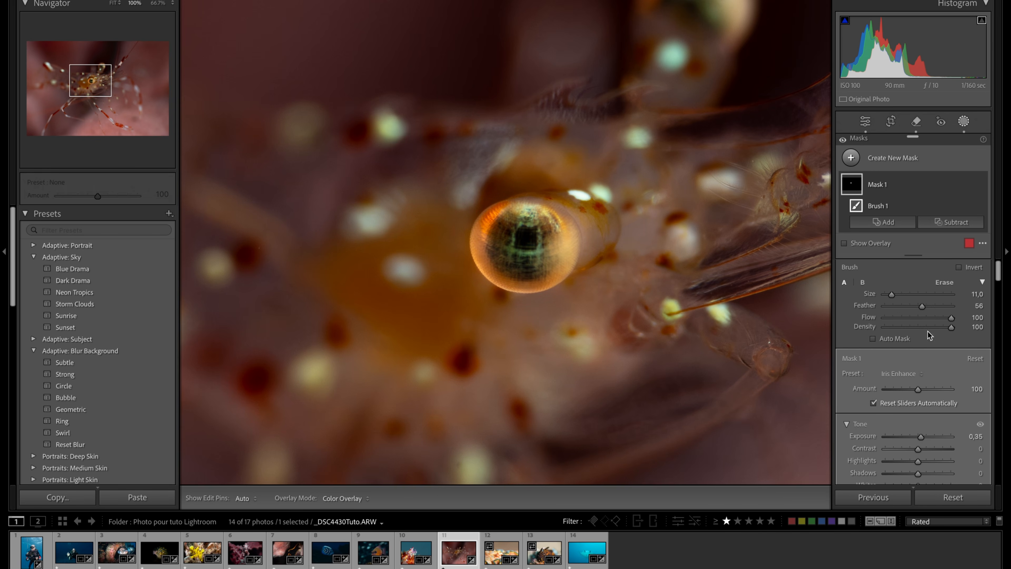
- Compare the shrimp's eye with the mask's effect hidden and shown
{"action": "mouse_move", "coordinate": [971, 187]}
{"action": "left_click", "coordinate": [980, 184]}
{"action": "left_click", "coordinate": [981, 185]}
{"action": "left_click", "coordinate": [981, 185]}
{"action": "left_click", "coordinate": [981, 185]}
{"action": "left_click", "coordinate": [981, 184]}
{"action": "left_click", "coordinate": [981, 184]}
{"action": "left_click", "coordinate": [981, 185]}
{"action": "left_click", "coordinate": [981, 185]}
{"action": "left_click", "coordinate": [981, 185]}
{"action": "left_click", "coordinate": [981, 185]}
{"action": "left_click", "coordinate": [981, 184]}
{"action": "left_click", "coordinate": [981, 185]}
{"action": "left_click", "coordinate": [871, 183]}
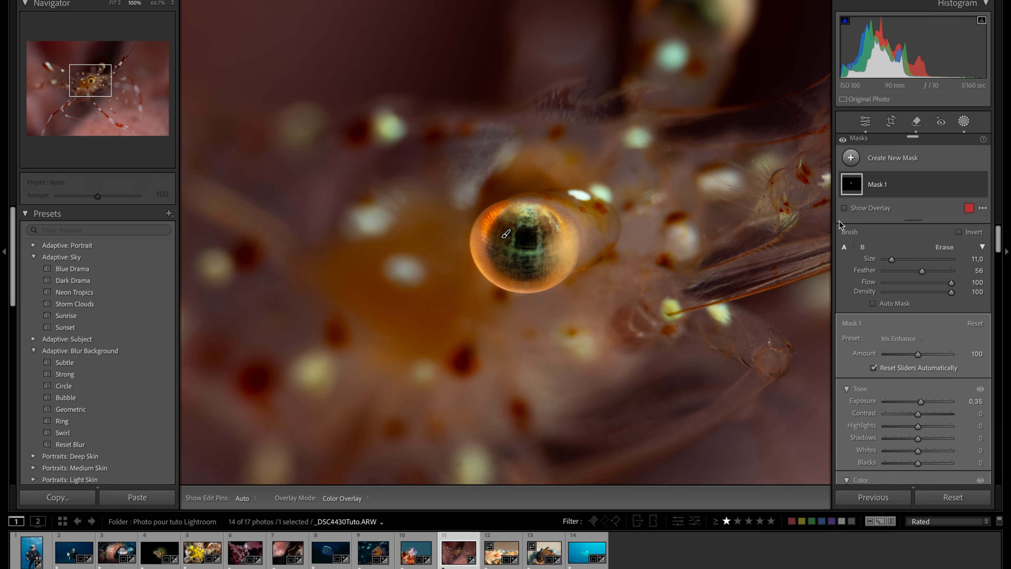
- Subtract the spill around the shrimp's eye from Mask 1 using a size 6 brush with feather 56, checking the overlay
{"action": "left_click", "coordinate": [890, 194]}
{"action": "left_click", "coordinate": [947, 223]}
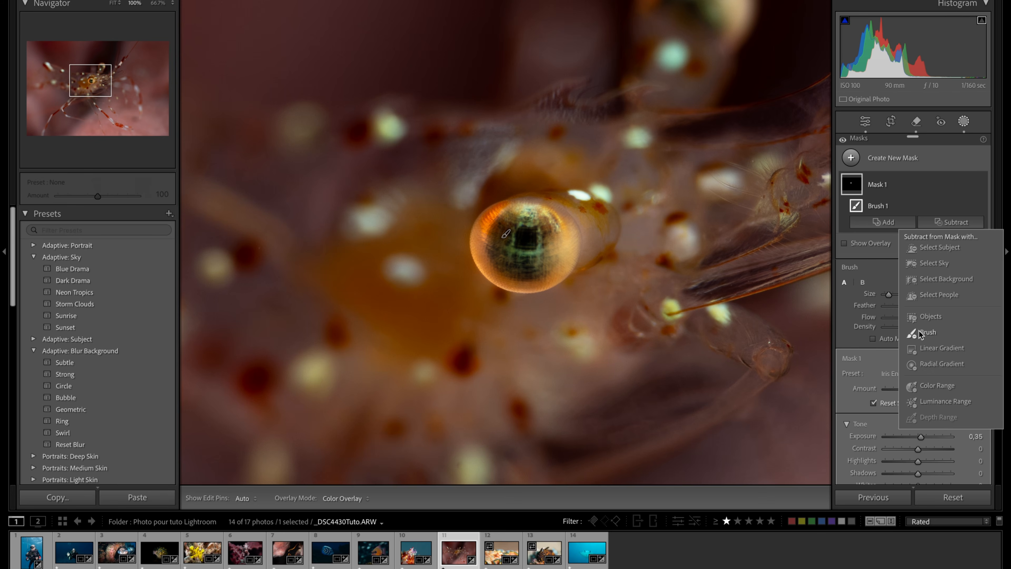
{"action": "left_click", "coordinate": [931, 335]}
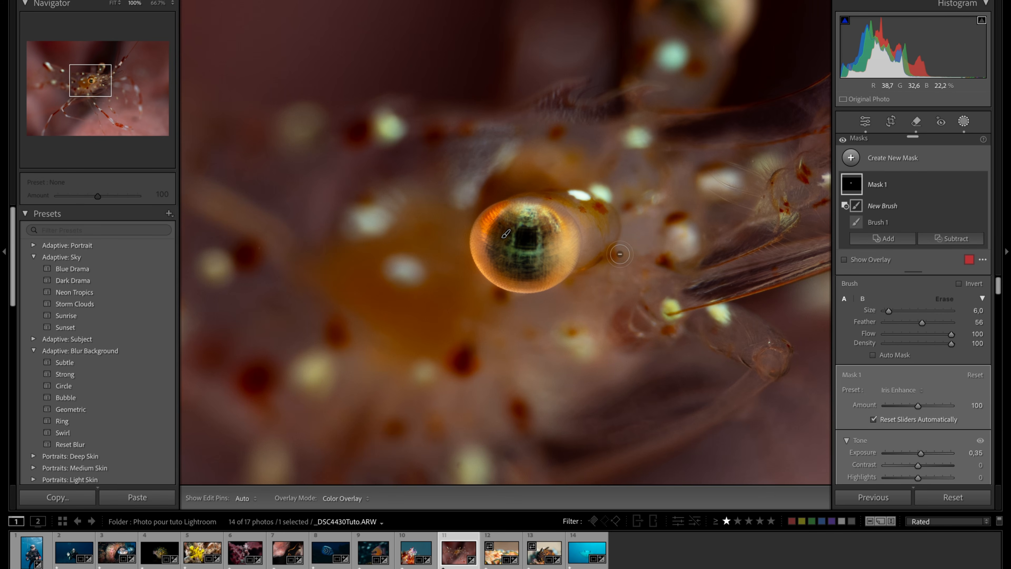
{"action": "left_click", "coordinate": [844, 260]}
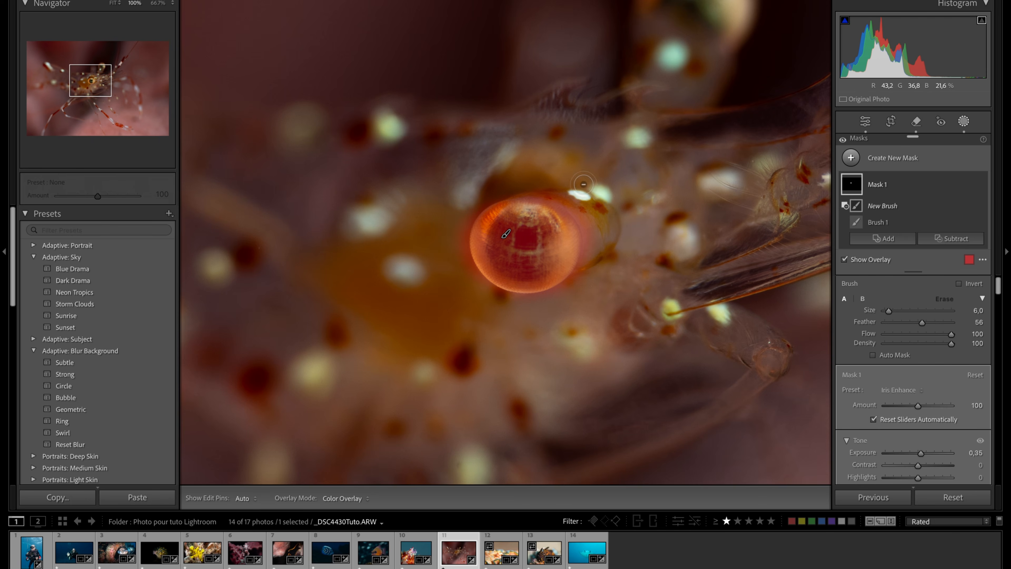
{"action": "key", "text": "h"}
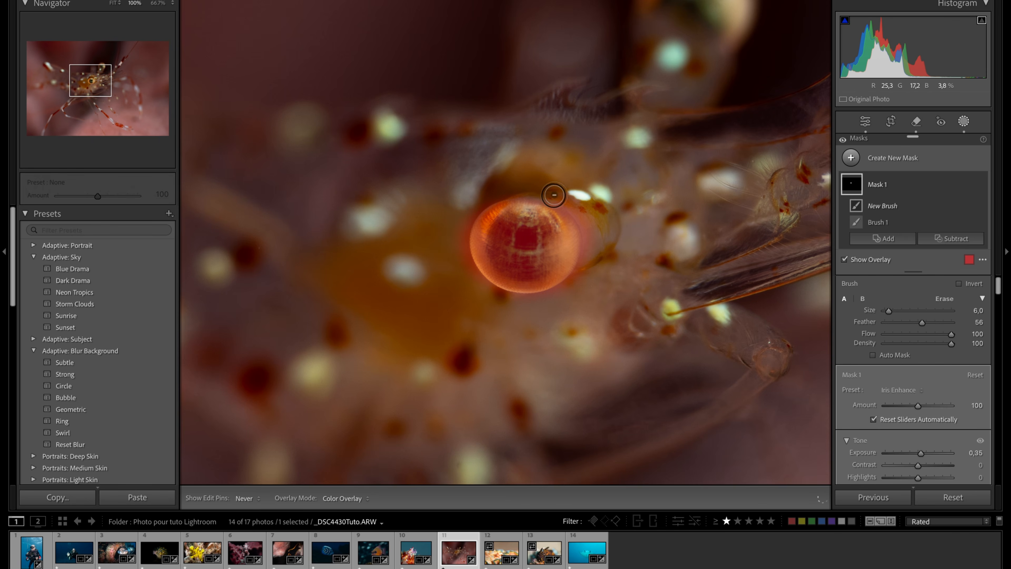
{"action": "mouse_move", "coordinate": [580, 204]}
{"action": "left_mouse_down"}
{"action": "mouse_move", "coordinate": [592, 249]}
{"action": "mouse_move", "coordinate": [583, 286]}
{"action": "mouse_move", "coordinate": [530, 313]}
{"action": "mouse_move", "coordinate": [466, 282]}
{"action": "mouse_move", "coordinate": [455, 248]}
{"action": "mouse_move", "coordinate": [462, 212]}
{"action": "mouse_move", "coordinate": [506, 183]}
{"action": "mouse_move", "coordinate": [464, 227]}
{"action": "left_mouse_up"}
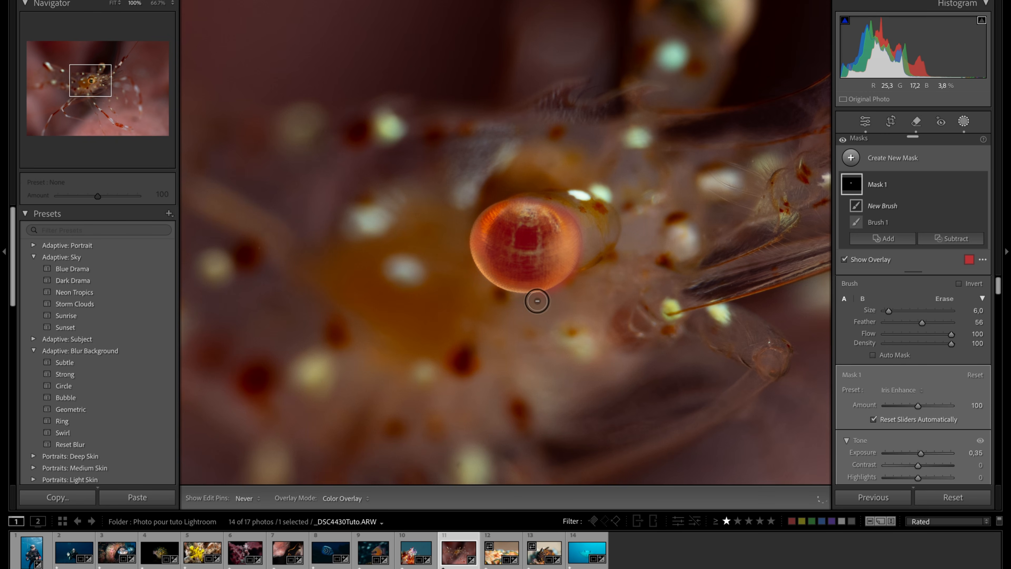
{"action": "mouse_move", "coordinate": [595, 234]}
{"action": "left_mouse_down"}
{"action": "mouse_move", "coordinate": [585, 208]}
{"action": "mouse_move", "coordinate": [588, 237]}
{"action": "left_mouse_up"}
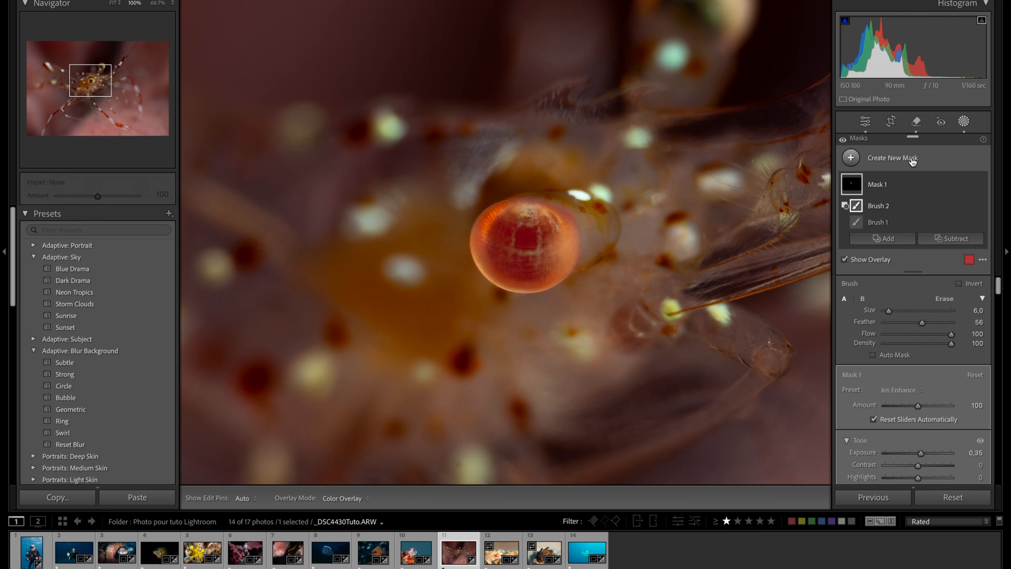
{"action": "left_click", "coordinate": [887, 184]}
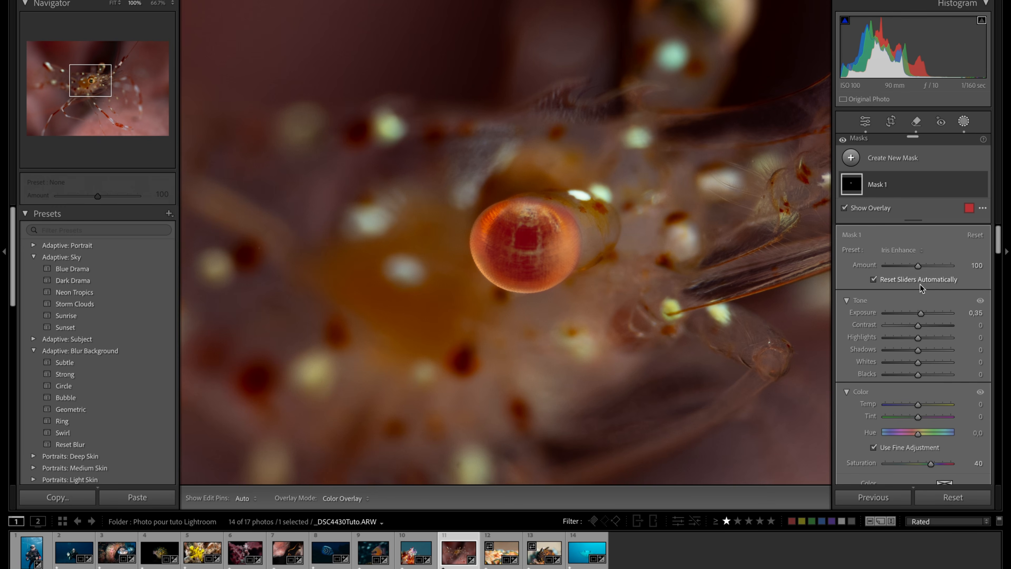
{"action": "left_click", "coordinate": [843, 209]}
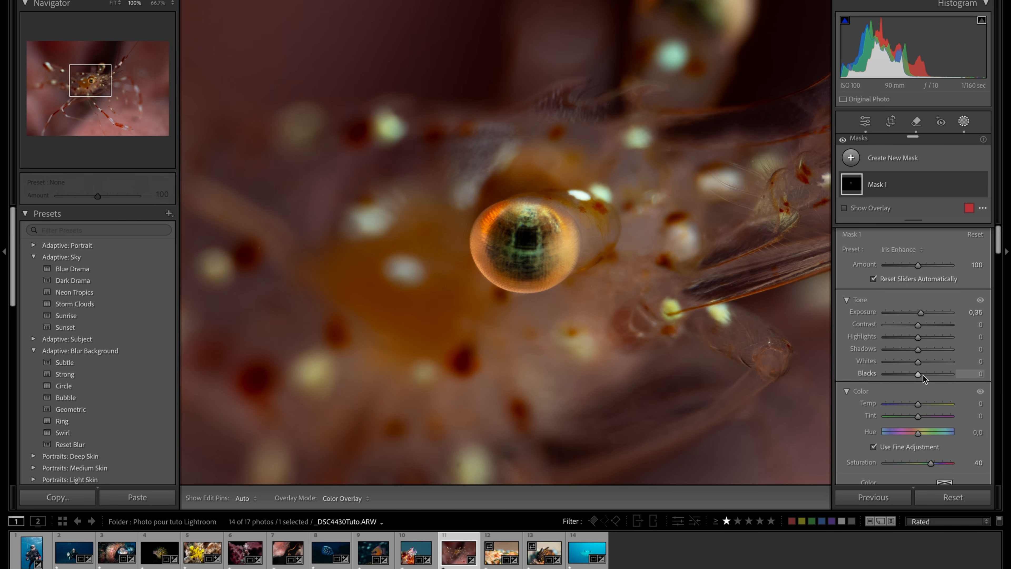
- Set the eye mask's Blacks to −6, Highlights to 29, Texture to 59 and Sharpness to 44
{"action": "left_click_drag", "start_coordinate": [918, 375], "coordinate": [916, 375]}
{"action": "left_click_drag", "start_coordinate": [918, 338], "coordinate": [928, 339]}
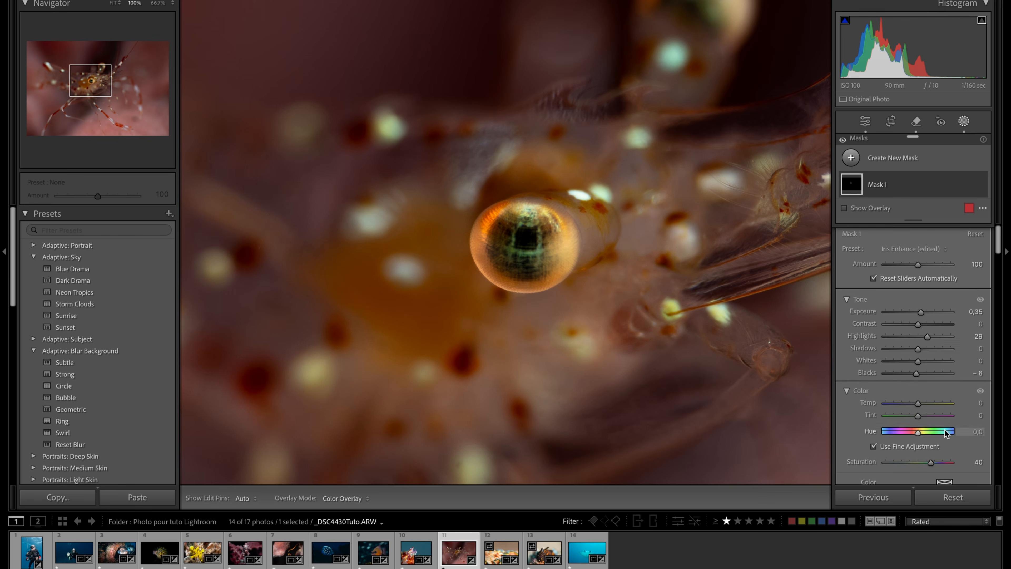
{"action": "scroll", "coordinate": [945, 430], "scroll_direction": "down", "scroll_amount": 6}
{"action": "scroll", "coordinate": [945, 430], "scroll_direction": "down", "scroll_amount": 6}
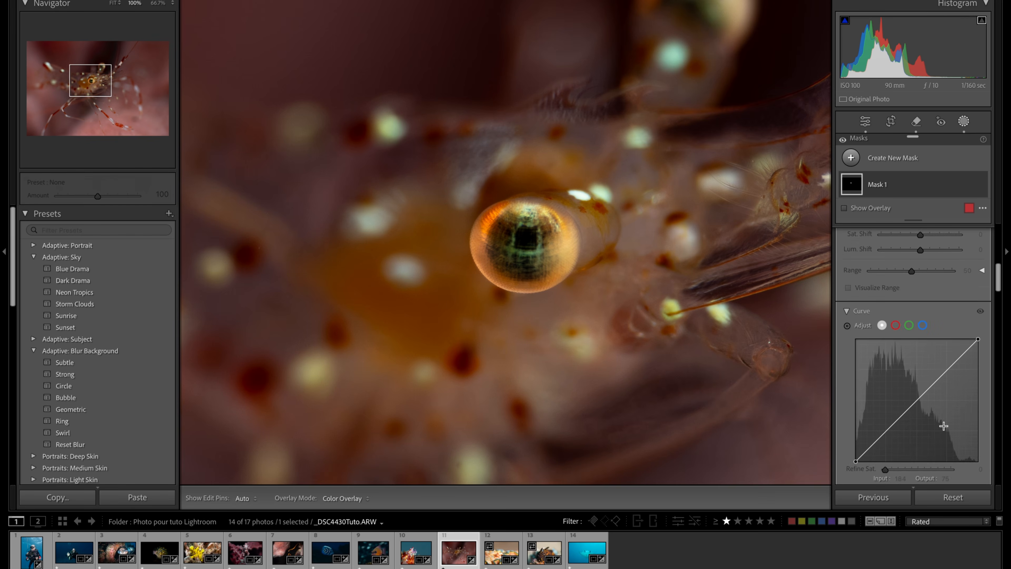
{"action": "left_click_drag", "start_coordinate": [917, 326], "coordinate": [937, 326]}
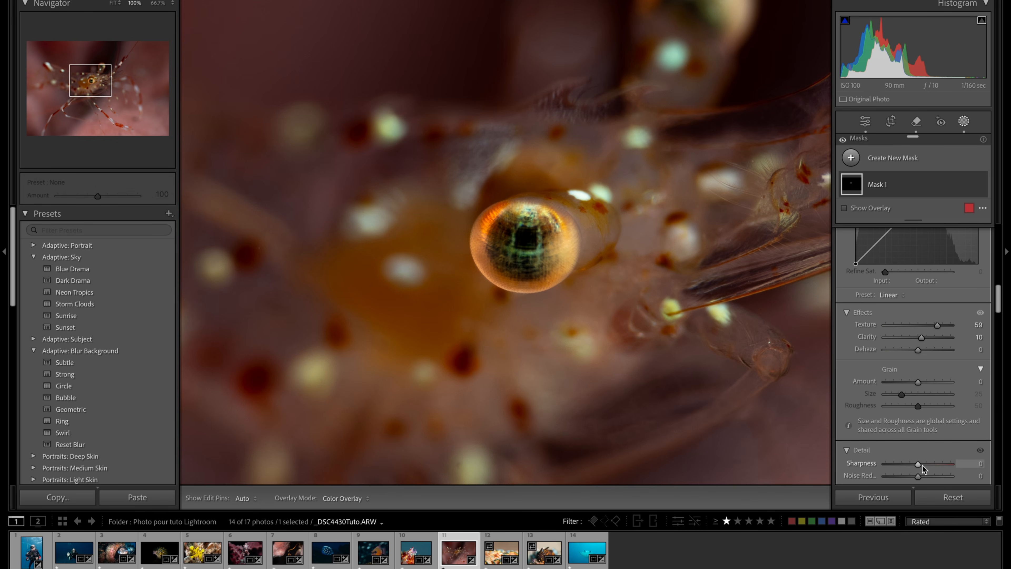
{"action": "left_click_drag", "start_coordinate": [916, 465], "coordinate": [936, 463]}
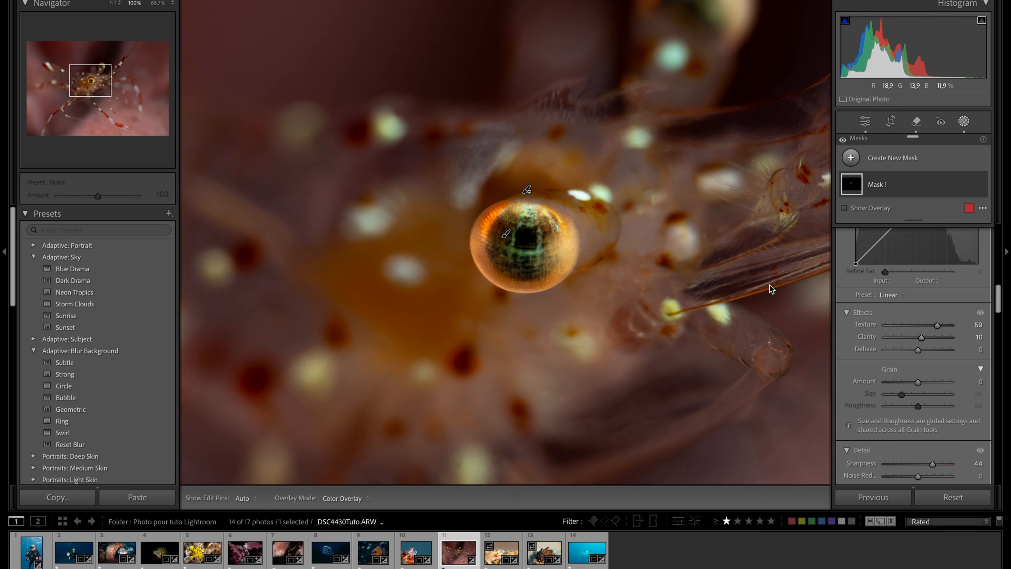
- Compare the eye close-up before and after editing, with Mask 1 repeatedly hidden and shown
{"action": "key", "text": "y"}
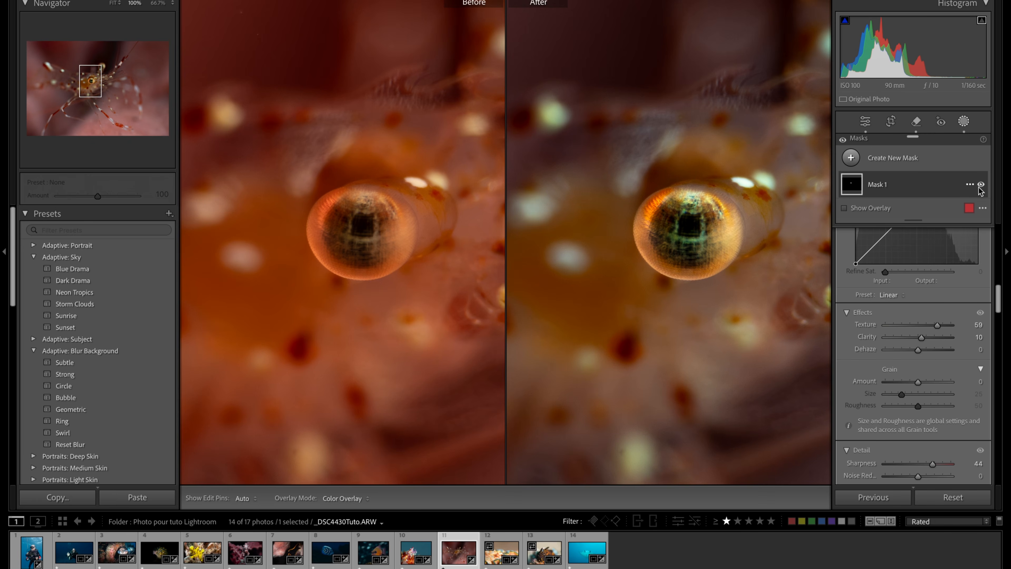
{"action": "left_click", "coordinate": [981, 185]}
{"action": "left_click", "coordinate": [981, 185]}
{"action": "left_click", "coordinate": [981, 185]}
{"action": "left_click", "coordinate": [982, 185]}
{"action": "left_click", "coordinate": [981, 185]}
{"action": "left_click", "coordinate": [981, 185]}
{"action": "left_click", "coordinate": [982, 185]}
{"action": "left_click", "coordinate": [982, 185]}
{"action": "left_click", "coordinate": [982, 185]}
{"action": "left_click", "coordinate": [982, 185]}
- Leave masking and compare the shrimp photo before and after, both whole and at 100% on the eye
{"action": "left_click", "coordinate": [965, 124]}
{"action": "left_click", "coordinate": [653, 295]}
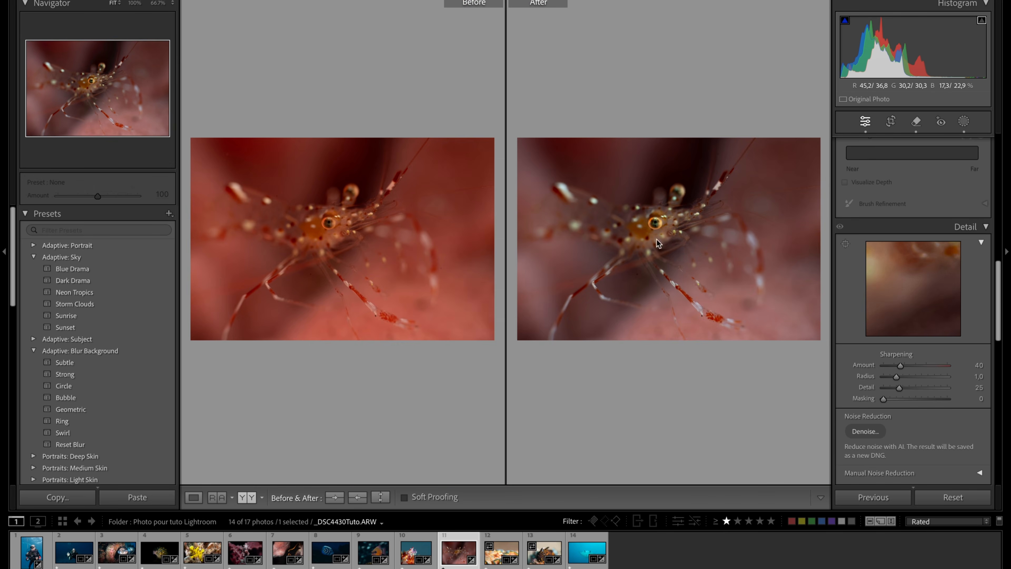
{"action": "left_click", "coordinate": [658, 216]}
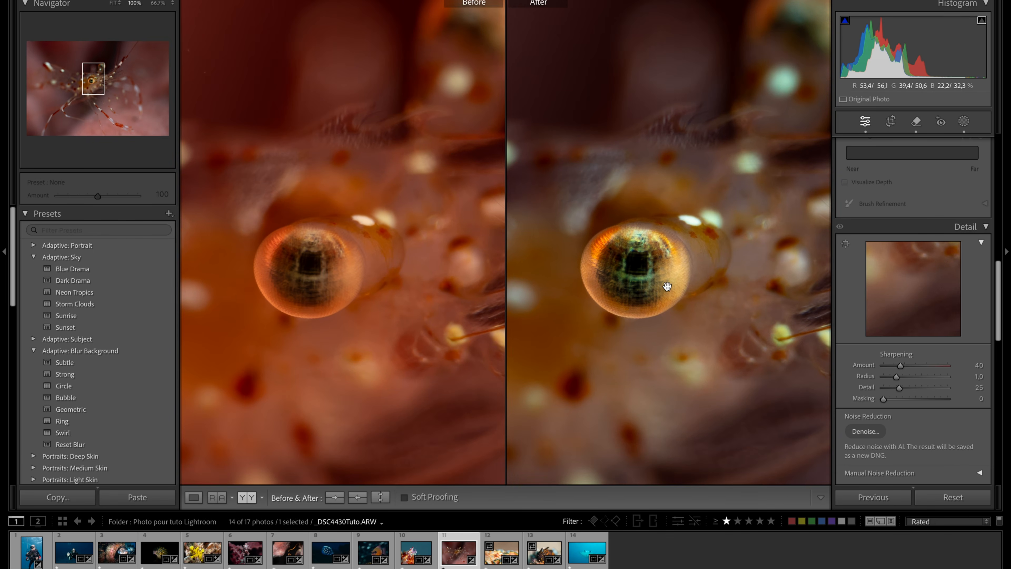
{"action": "left_click", "coordinate": [667, 287]}
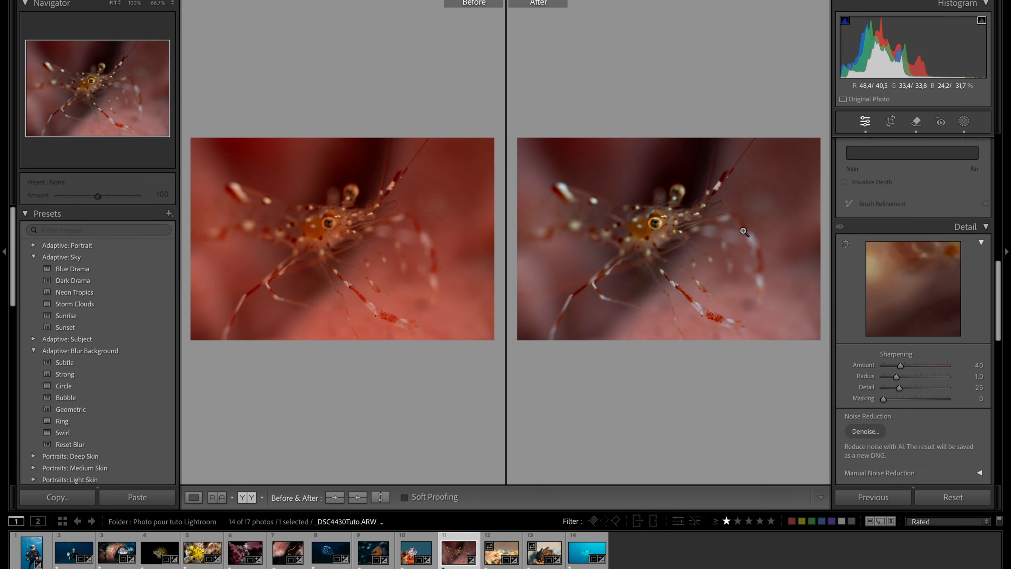
{"action": "left_click", "coordinate": [682, 192]}
{"action": "left_click", "coordinate": [682, 193]}
- Go to the next photo, of the orange-and-white shrimp, in single view and set its crop aspect ratio to 4 x 3
{"action": "key", "text": "Right"}
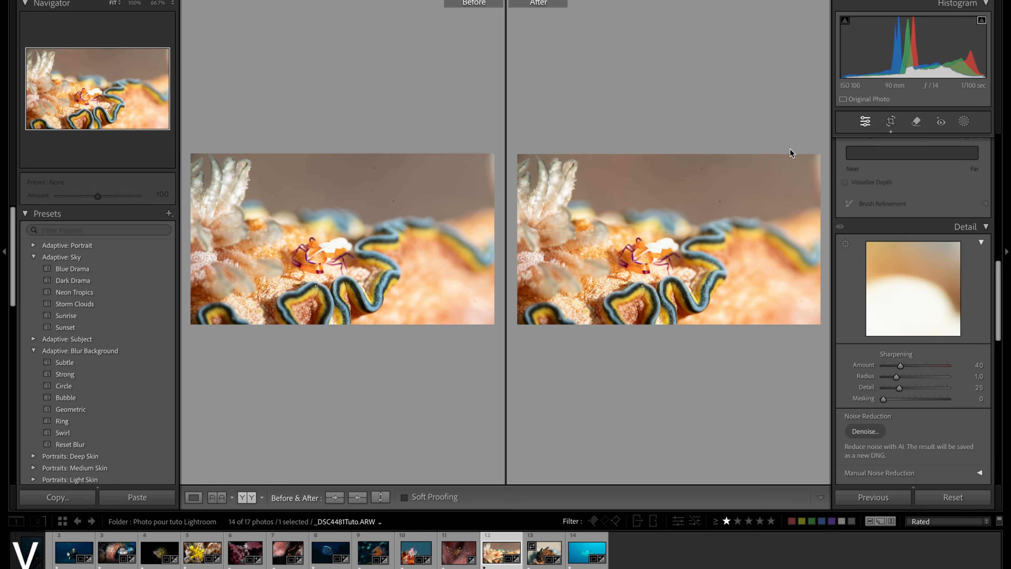
{"action": "key", "text": "y"}
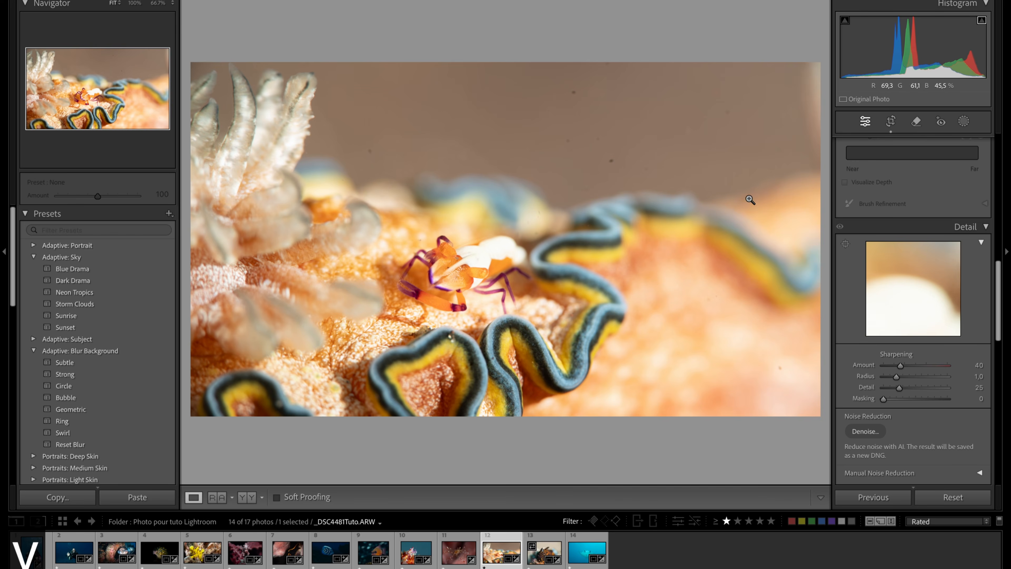
{"action": "left_click", "coordinate": [892, 122]}
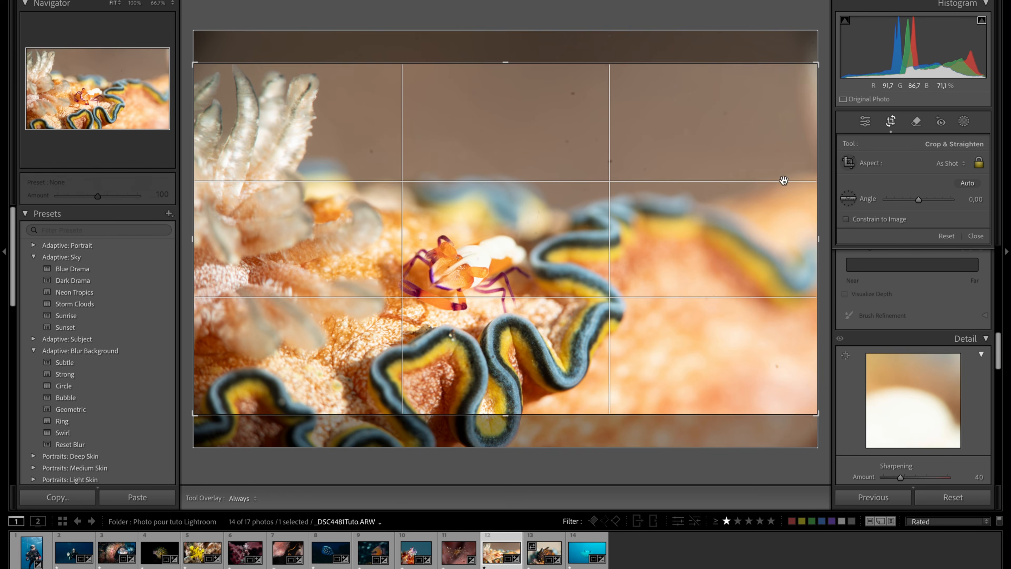
{"action": "left_click", "coordinate": [963, 164]}
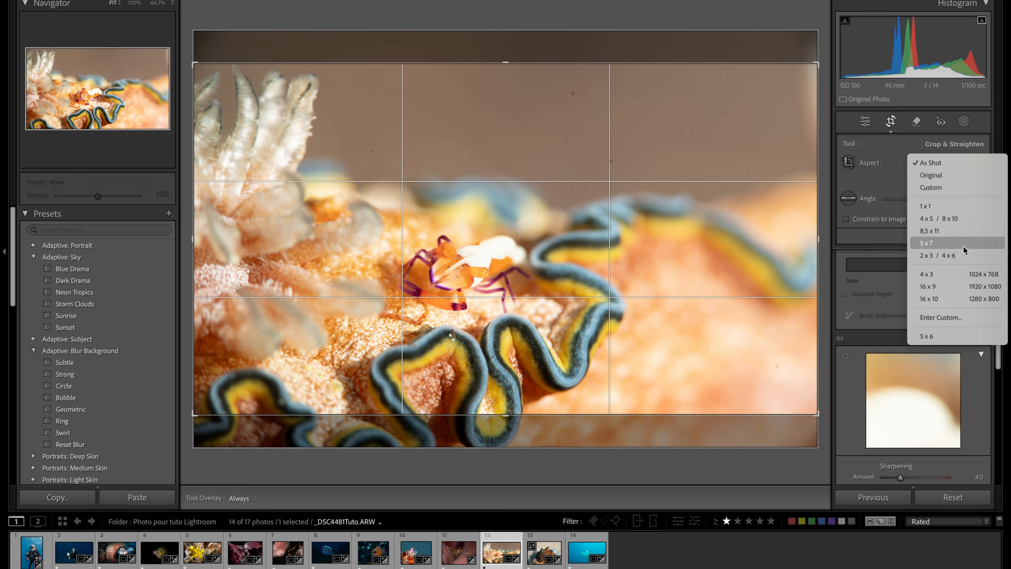
{"action": "key", "text": "Escape"}
- Reposition and tighten the crop frame around the shrimp, keeping it slightly right of centre, and apply the crop
{"action": "left_click_drag", "start_coordinate": [532, 259], "coordinate": [614, 214]}
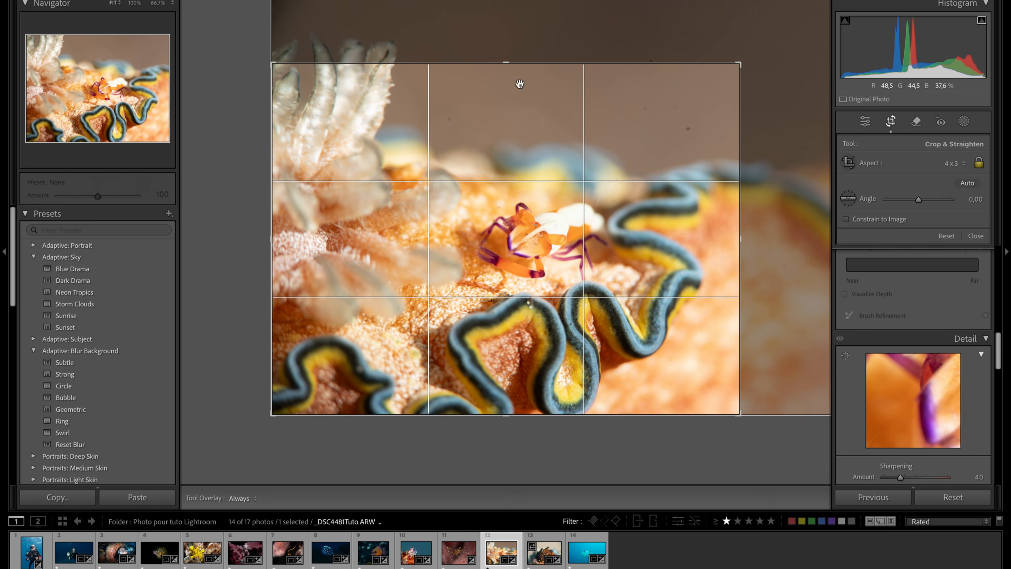
{"action": "left_click_drag", "start_coordinate": [739, 65], "coordinate": [763, 30]}
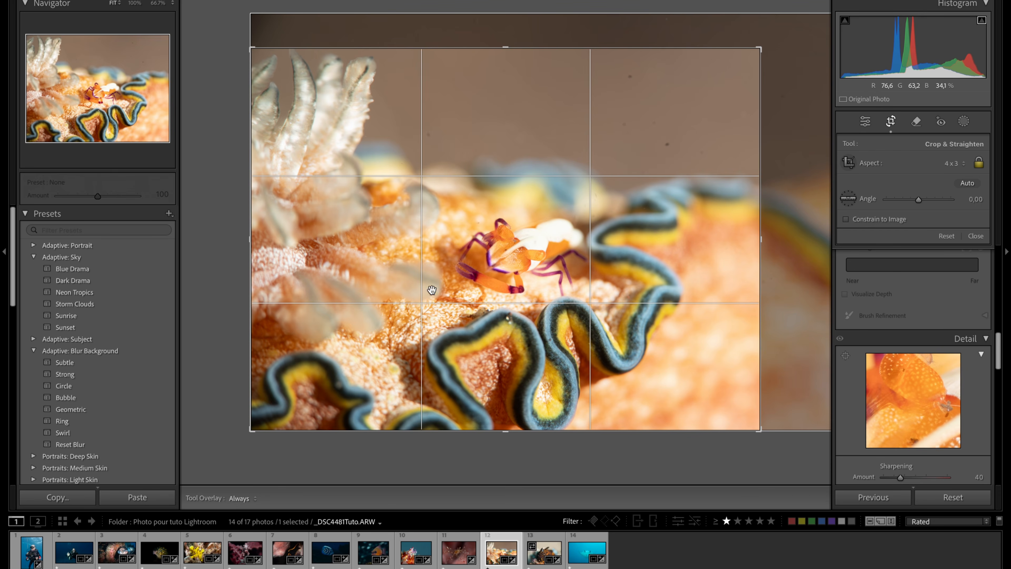
{"action": "left_click_drag", "start_coordinate": [760, 42], "coordinate": [734, 76]}
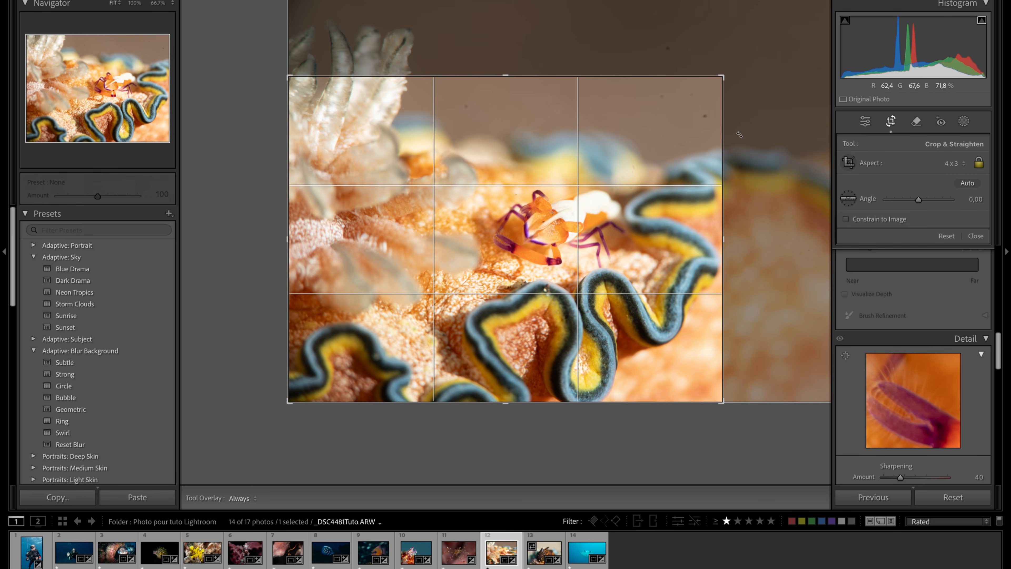
{"action": "left_click", "coordinate": [891, 122]}
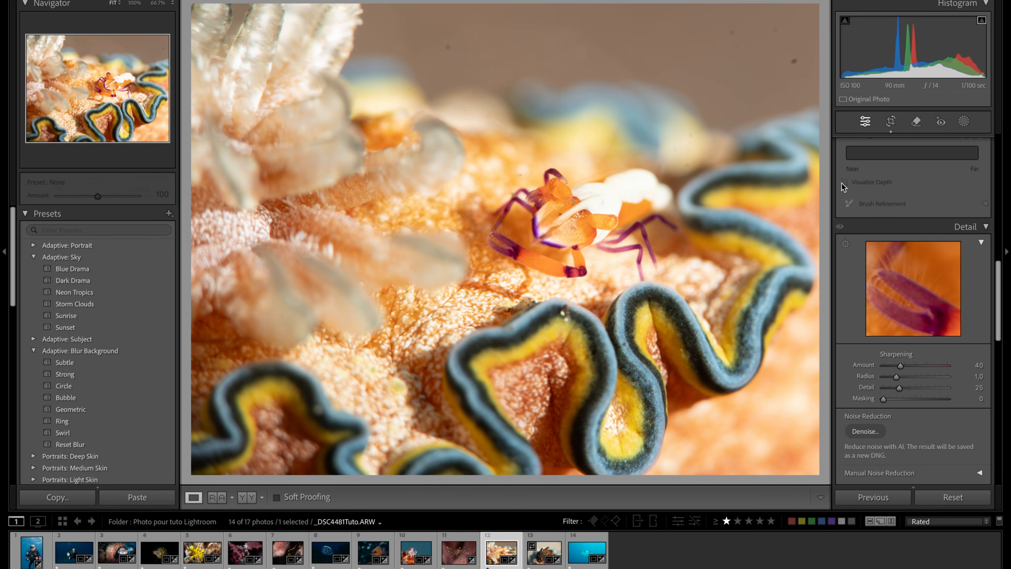
- Heal the visible dark spots in the brown background above the shrimp with the Remove tool at size 16
{"action": "left_click", "coordinate": [917, 122]}
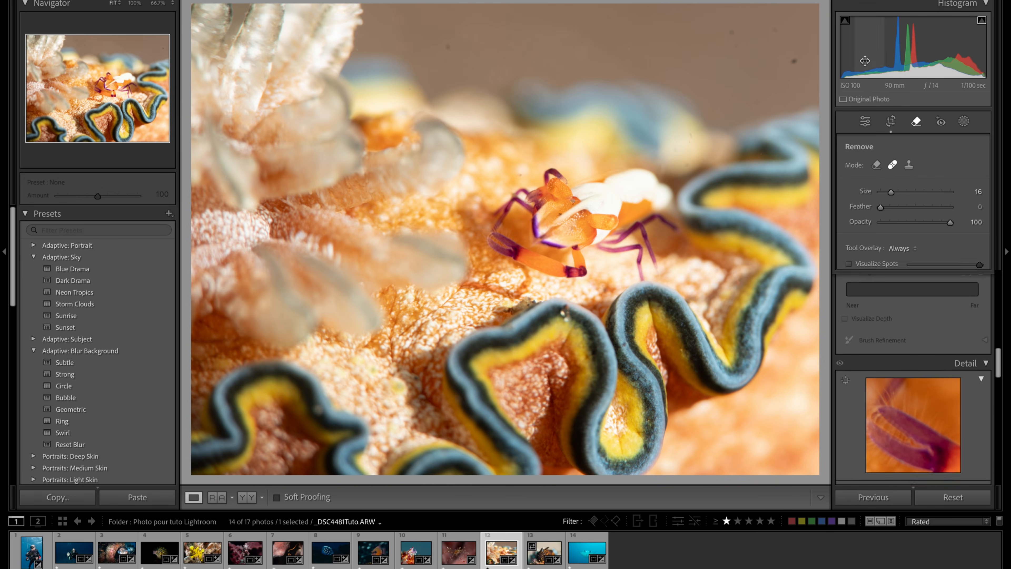
{"action": "left_click", "coordinate": [800, 63]}
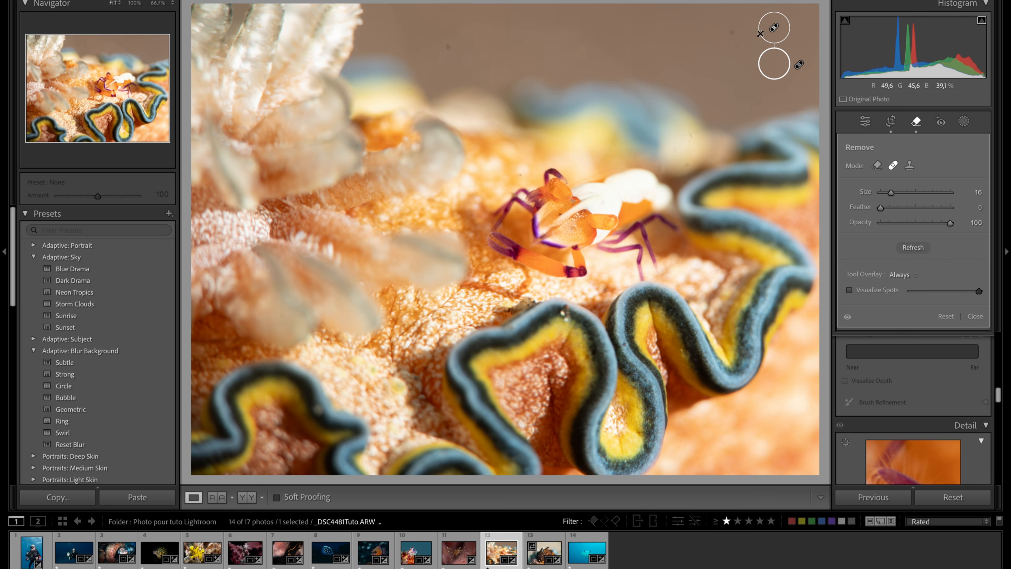
{"action": "left_click", "coordinate": [736, 36]}
{"action": "left_click", "coordinate": [445, 39]}
{"action": "left_click", "coordinate": [913, 126]}
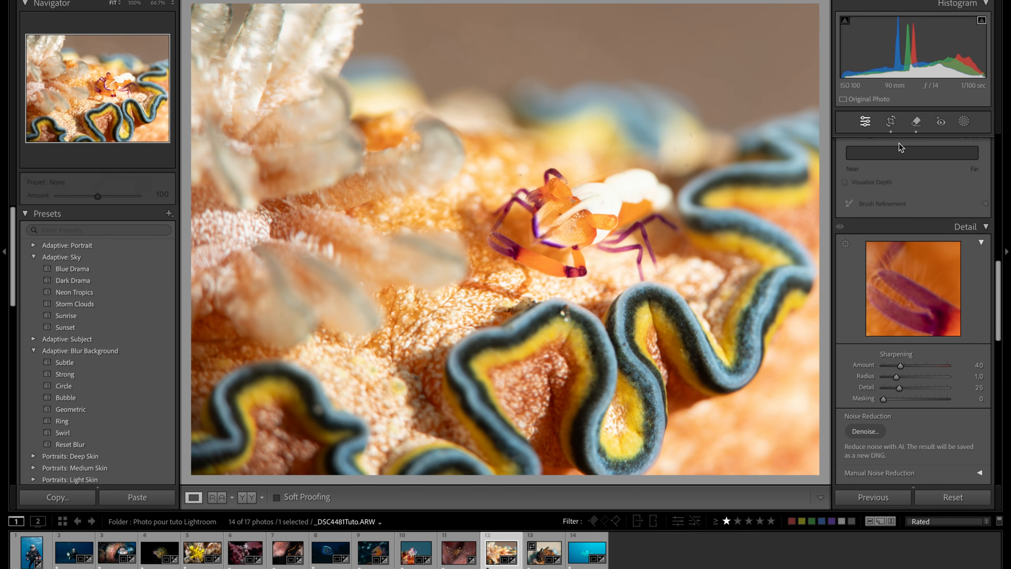
- Inspect the brown background at 100% and heal three remaining faint spots with a Remove brush up to size 27
{"action": "left_click", "coordinate": [597, 39]}
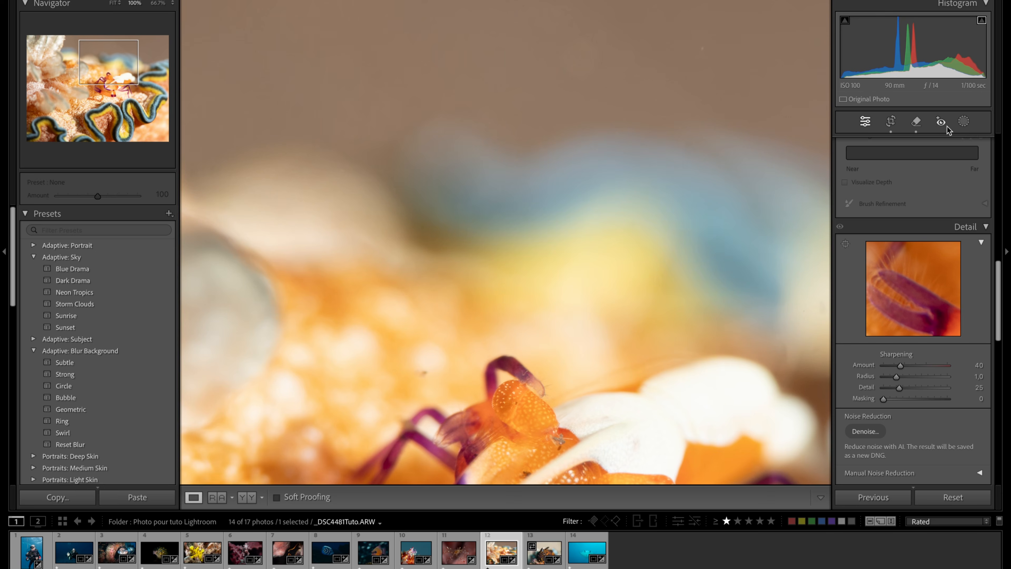
{"action": "left_click", "coordinate": [916, 122]}
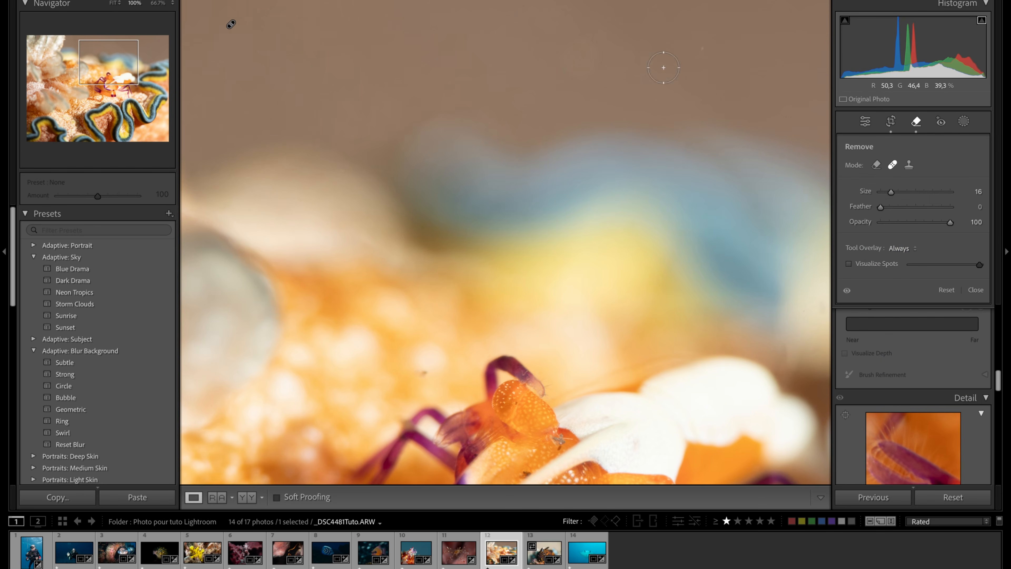
{"action": "left_click", "coordinate": [582, 58]}
{"action": "left_click", "coordinate": [696, 46]}
{"action": "left_click", "coordinate": [338, 114]}
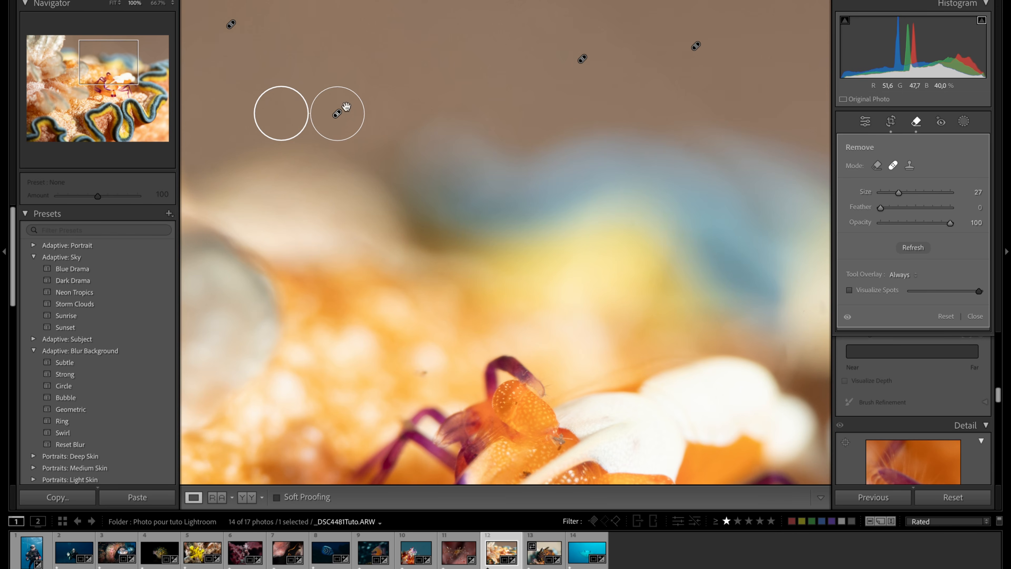
{"action": "left_click", "coordinate": [916, 121]}
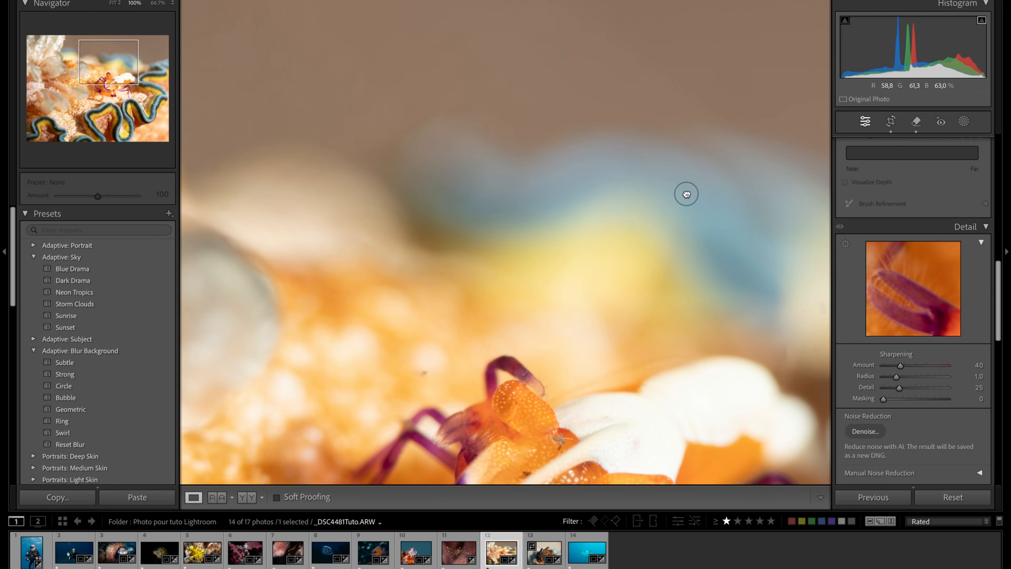
{"action": "left_click", "coordinate": [687, 194]}
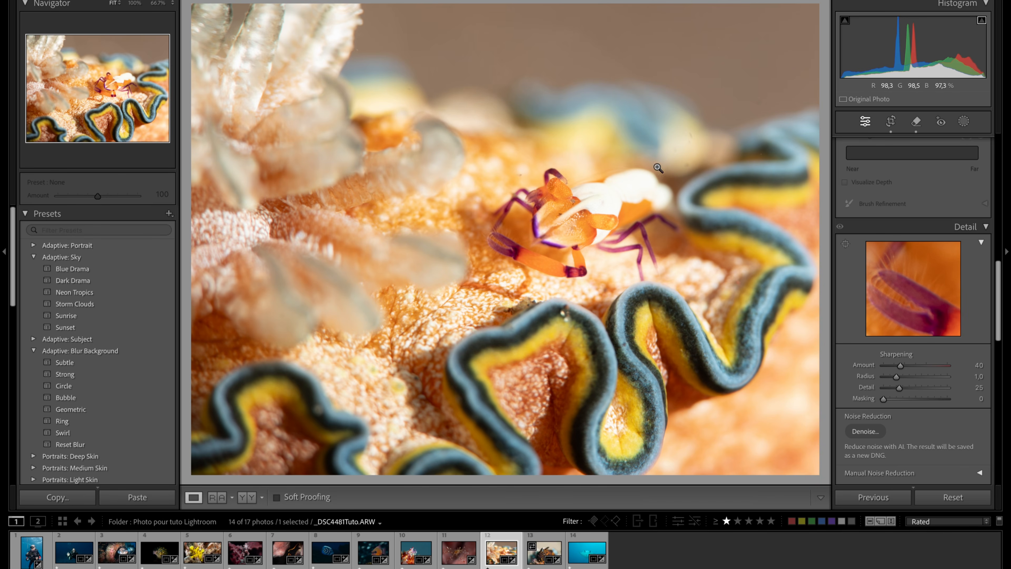
- Set the photo's Exposure to −0.55 and check the shrimp's bright white areas at 100%
{"action": "scroll", "coordinate": [881, 365], "scroll_direction": "up", "scroll_amount": 15}
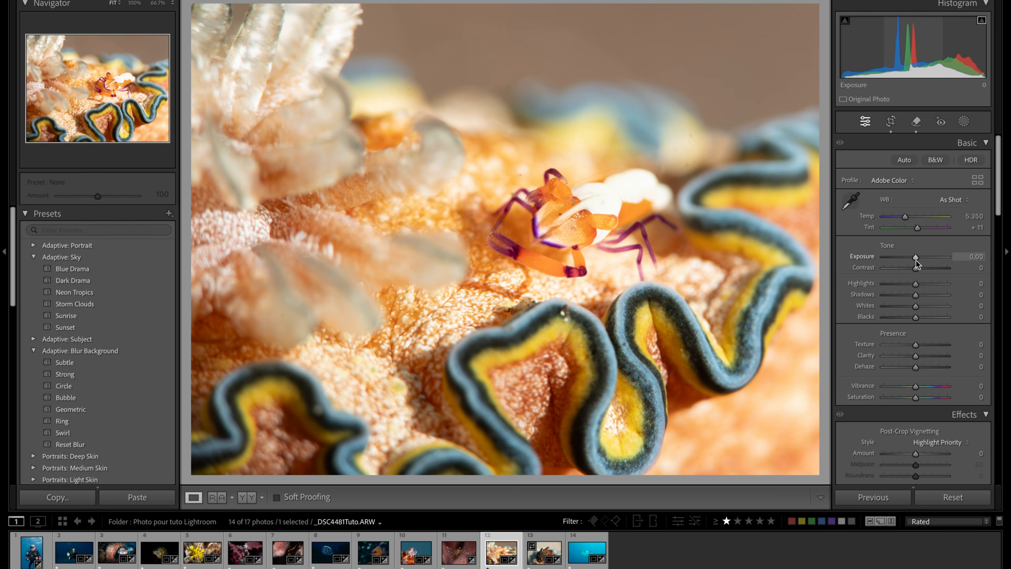
{"action": "left_click_drag", "start_coordinate": [915, 258], "coordinate": [911, 258]}
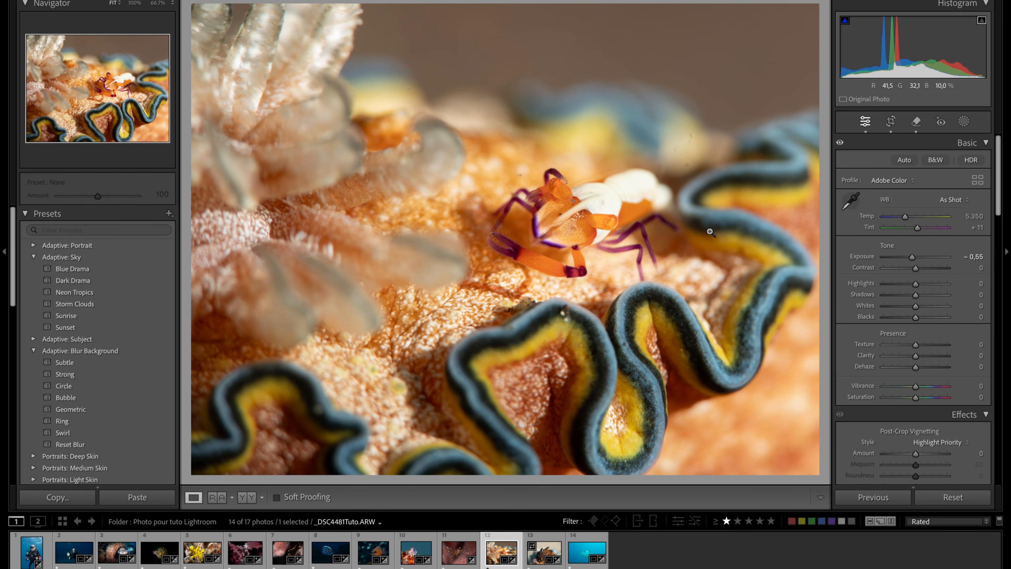
{"action": "left_click", "coordinate": [597, 203]}
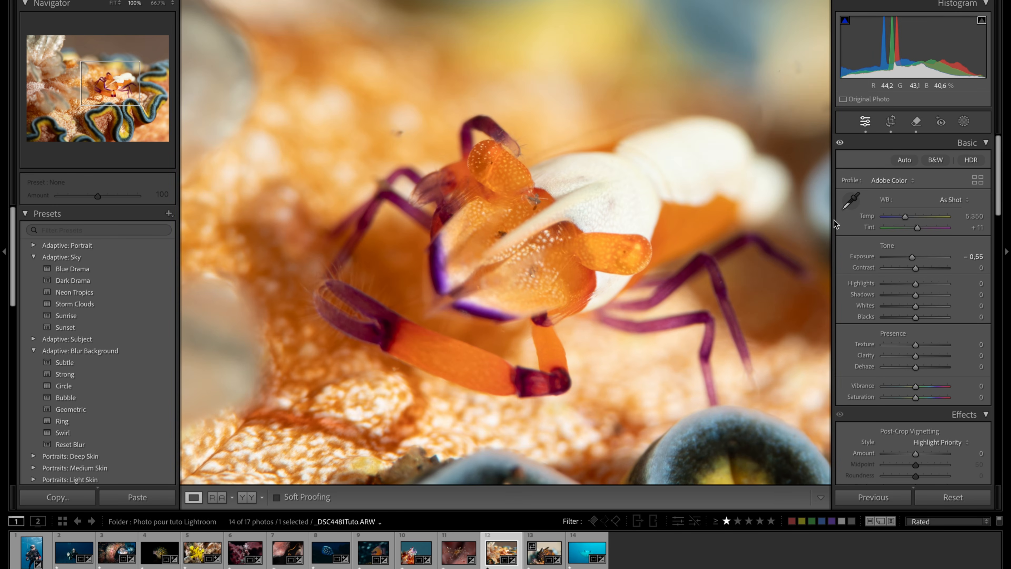
- Set Highlights to −61 and Whites to −20, and compare the shrimp's white areas before and after at 100%
{"action": "left_click_drag", "start_coordinate": [915, 307], "coordinate": [896, 283]}
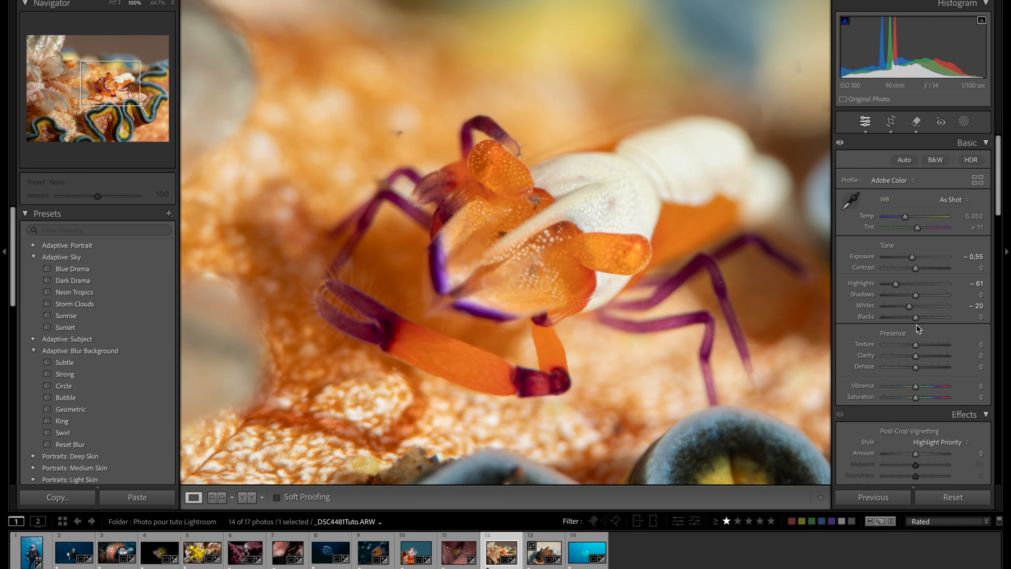
{"action": "left_click", "coordinate": [753, 290]}
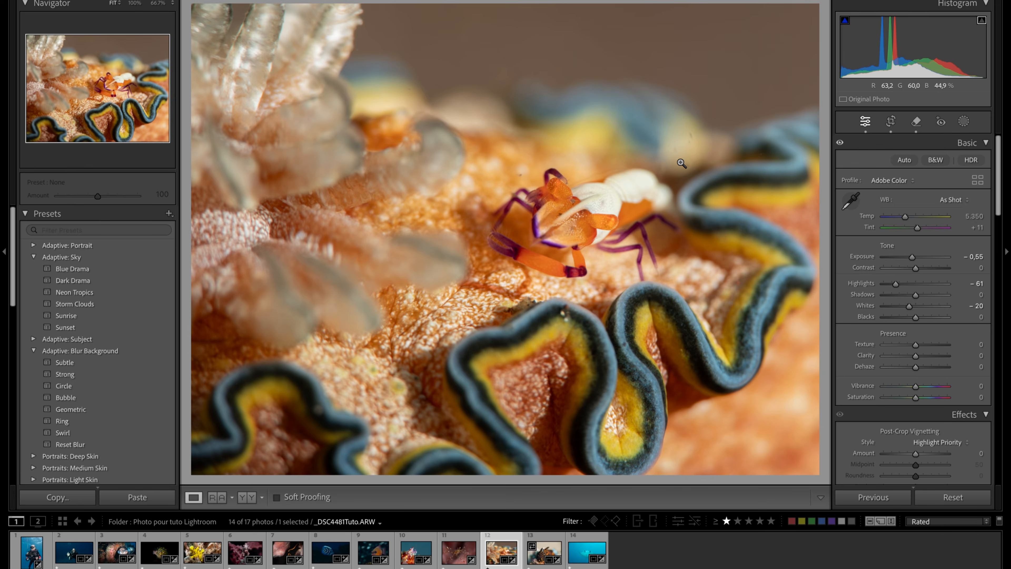
{"action": "key", "text": "y"}
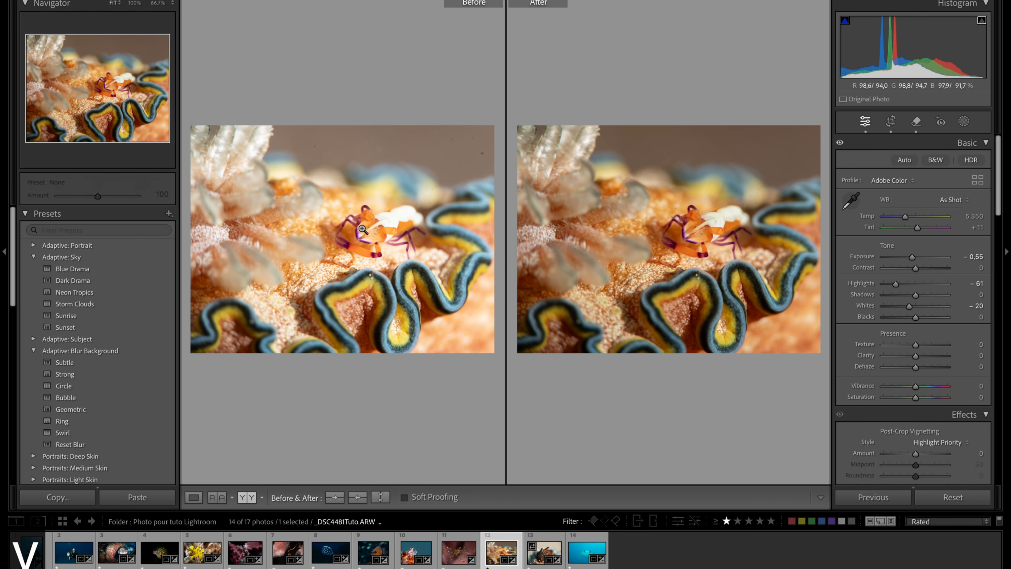
{"action": "left_click", "coordinate": [389, 223]}
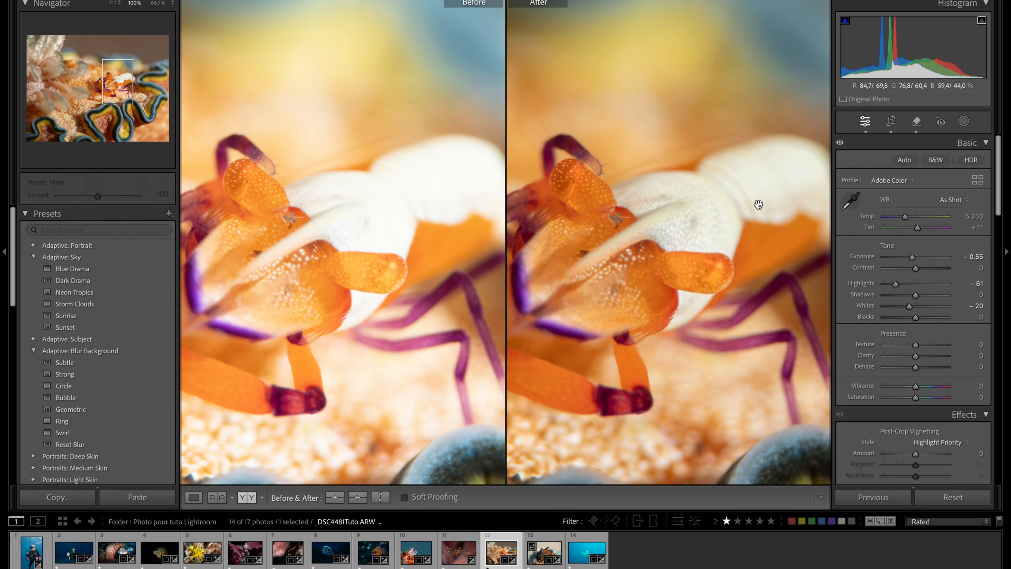
{"action": "left_click", "coordinate": [778, 191]}
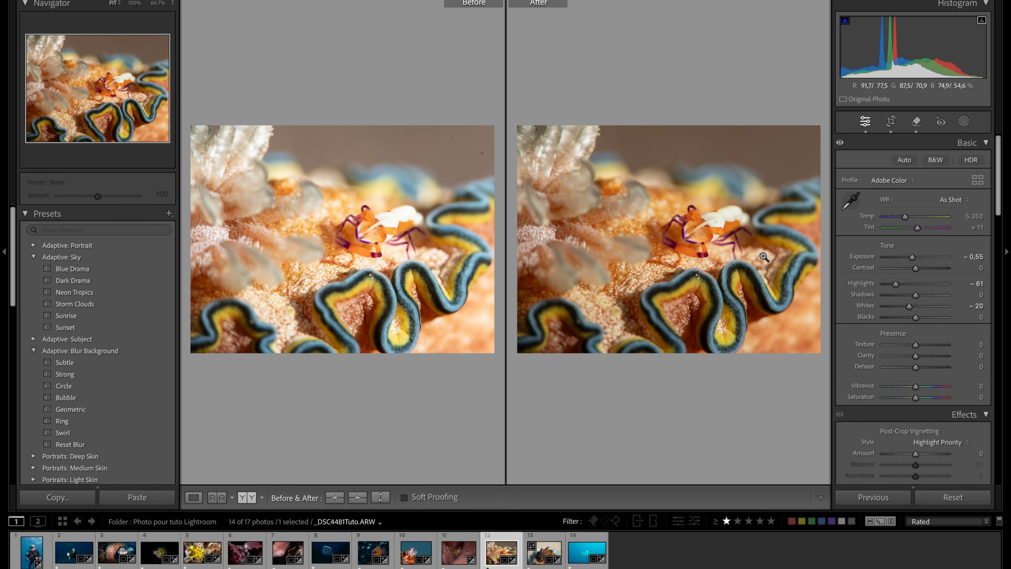
{"action": "key", "text": "y"}
- Set Blacks to −20 and Whites to −40, and compare the shrimp photo with its unedited version
{"action": "left_click_drag", "start_coordinate": [914, 317], "coordinate": [908, 319]}
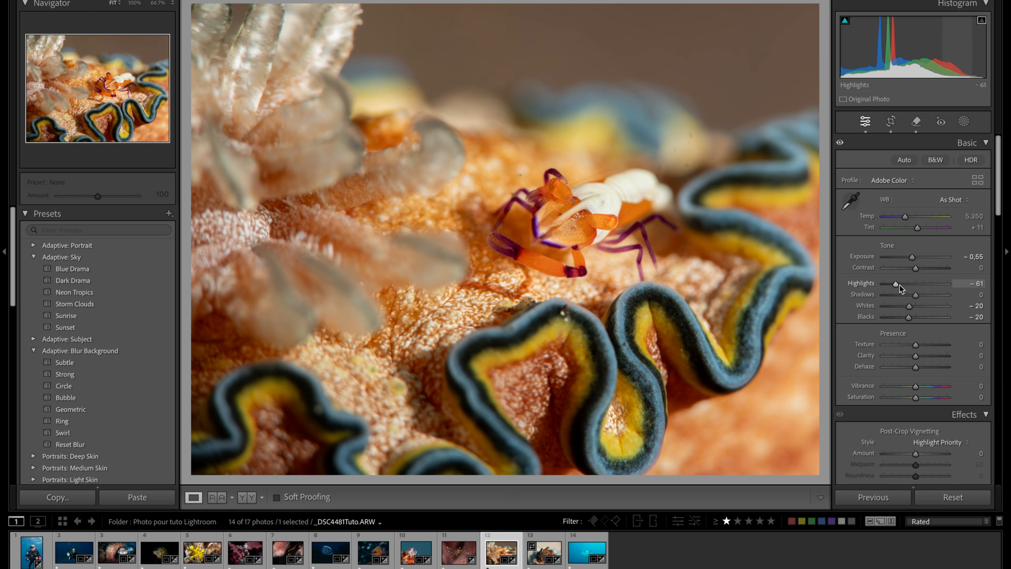
{"action": "left_click_drag", "start_coordinate": [909, 305], "coordinate": [904, 306]}
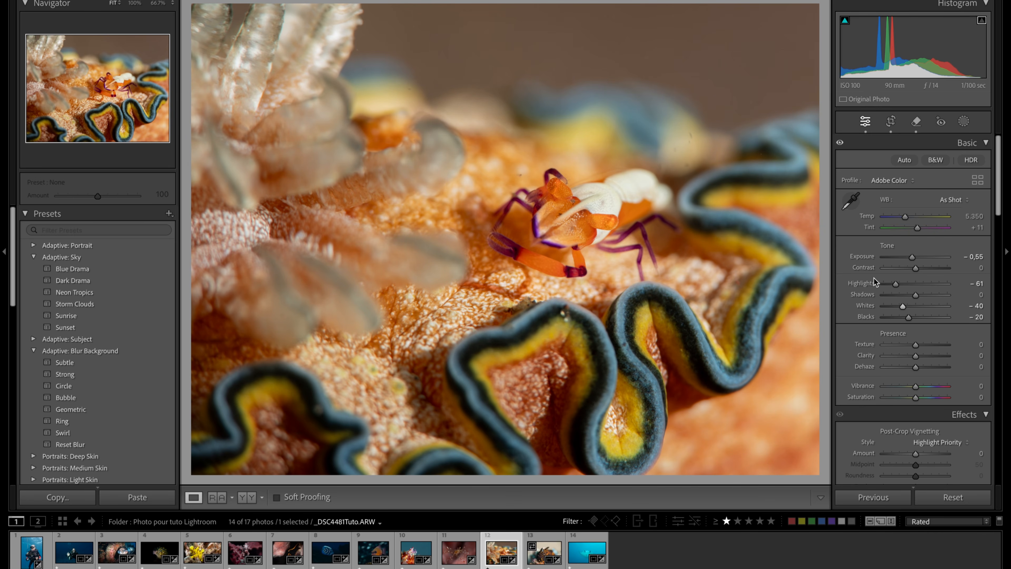
{"action": "key", "text": "y"}
{"action": "key", "text": "y"}
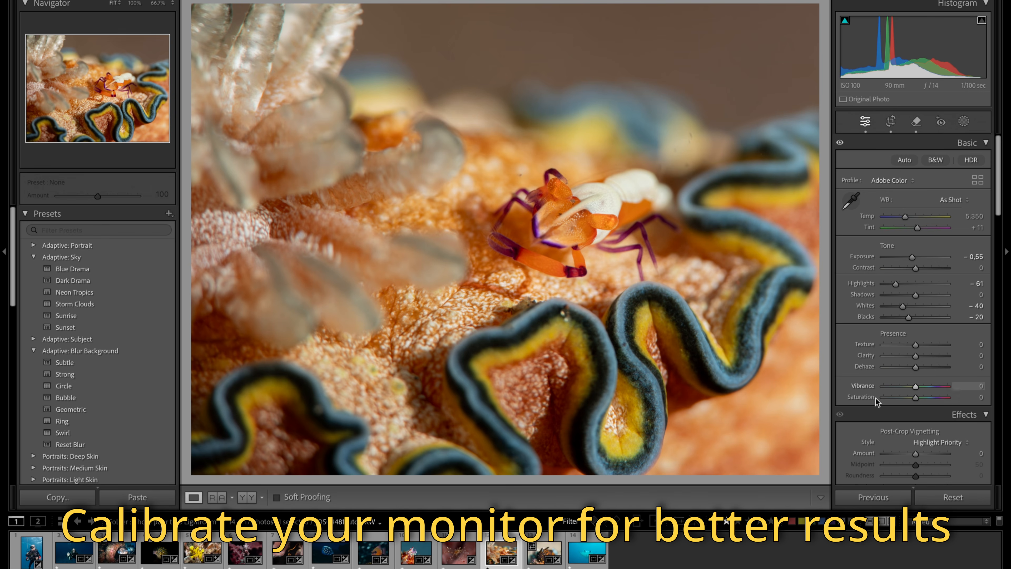
- Open the orange-spotted dark fish photo _DSC4522Tuto.ARW, crop it slightly tighter with more coral below the fish, and apply the crop
{"action": "left_click", "coordinate": [547, 553]}
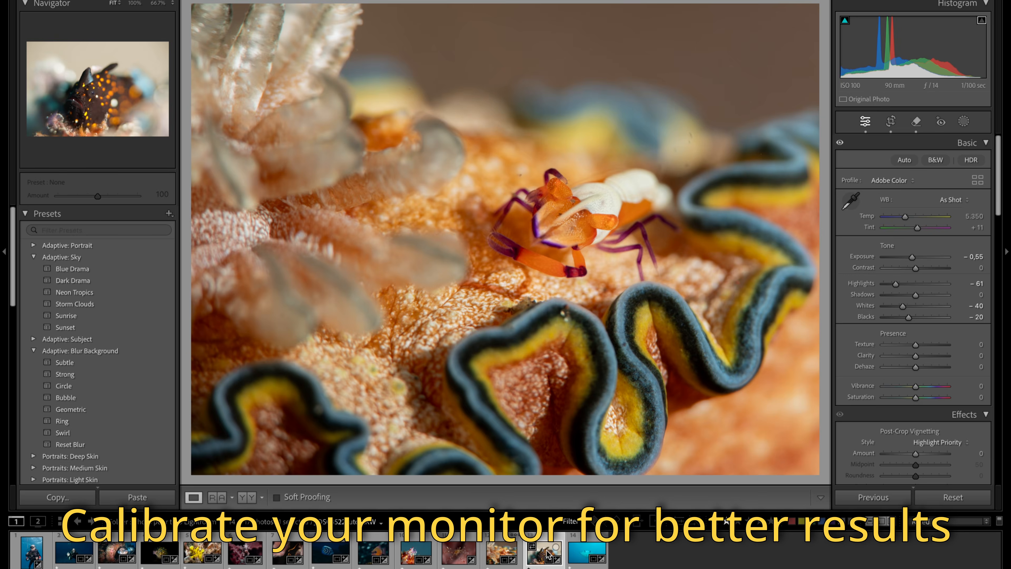
{"action": "left_click", "coordinate": [891, 121]}
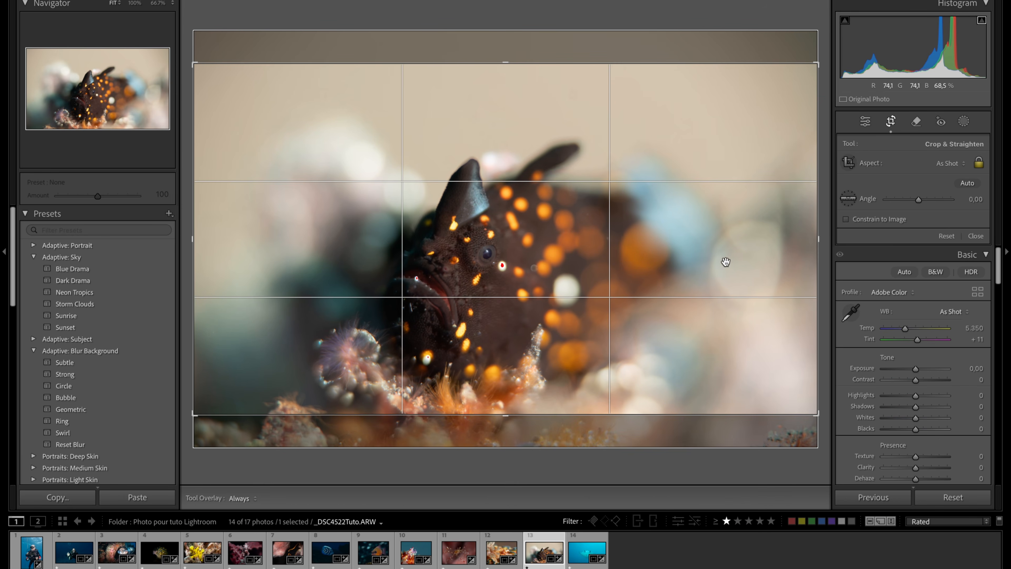
{"action": "left_click_drag", "start_coordinate": [551, 251], "coordinate": [565, 216]}
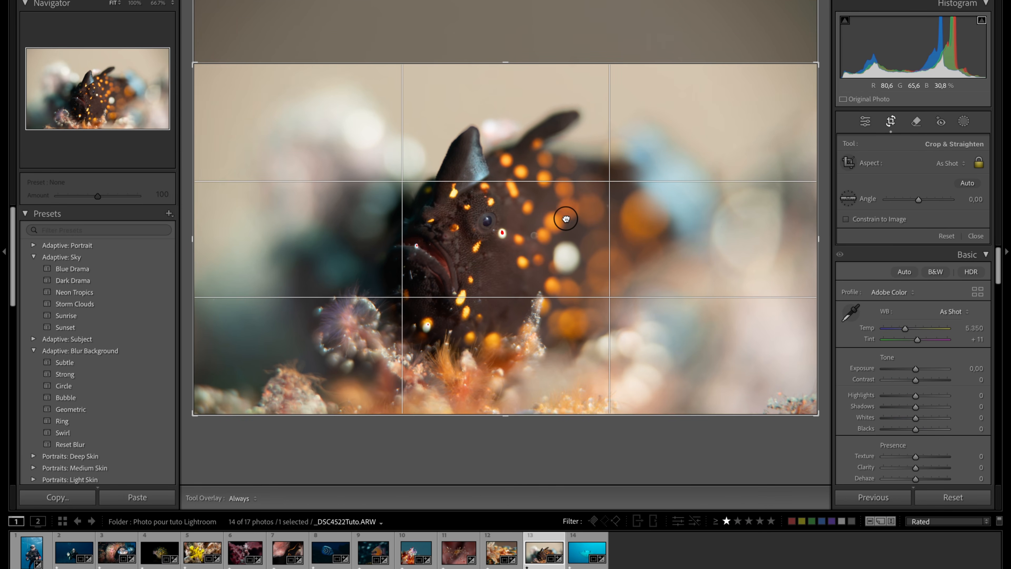
{"action": "left_click_drag", "start_coordinate": [820, 233], "coordinate": [781, 232]}
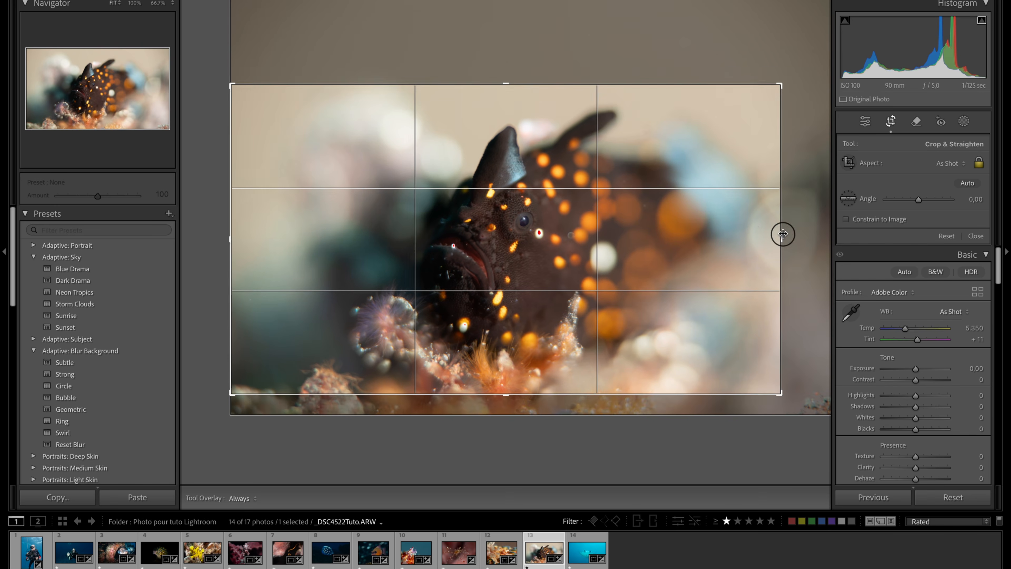
{"action": "left_click_drag", "start_coordinate": [696, 264], "coordinate": [645, 254]}
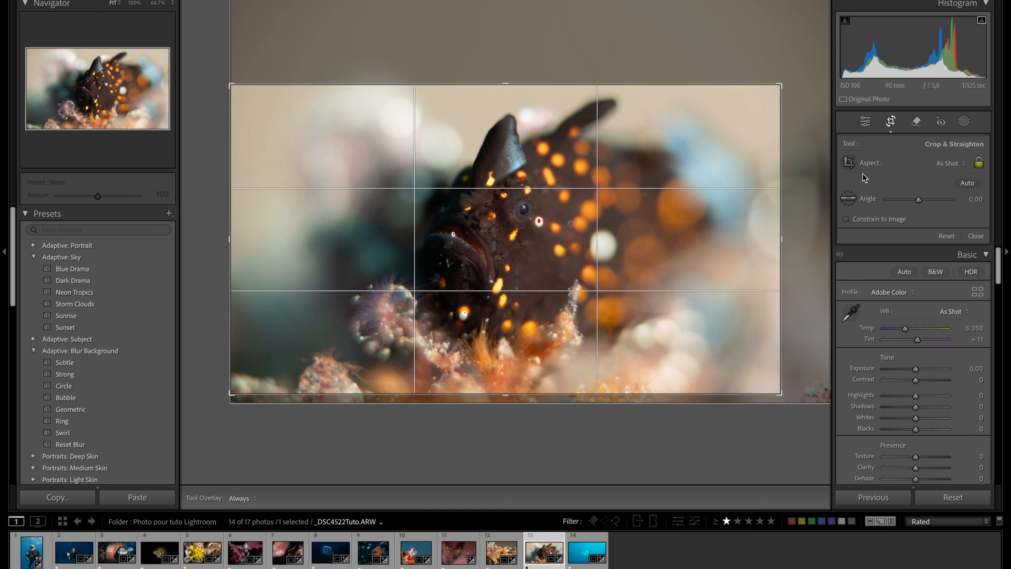
{"action": "left_click", "coordinate": [884, 121]}
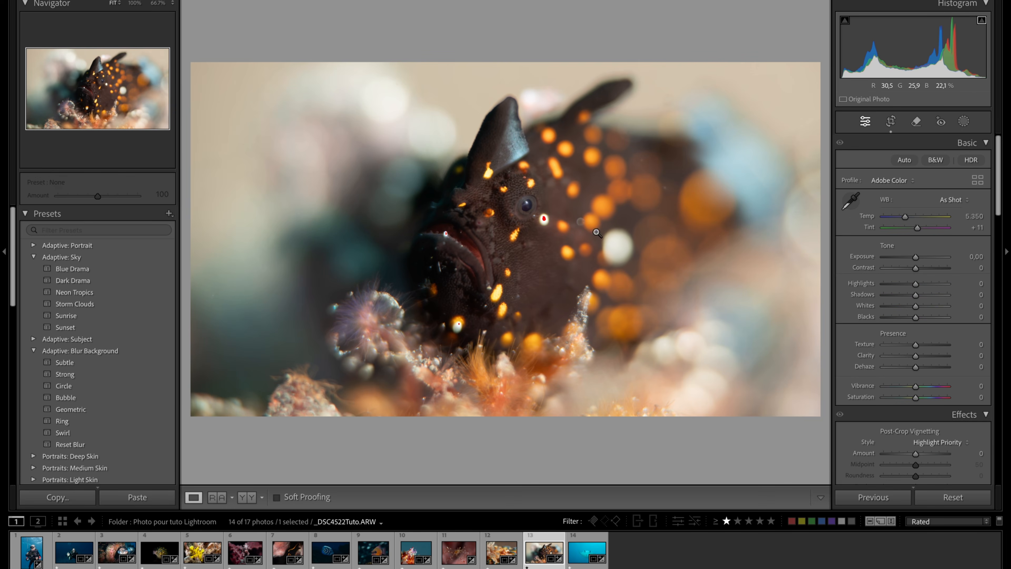
- Recover the clipped white spots on the fish by setting Highlights to −32 and Whites to −52
{"action": "left_click", "coordinate": [559, 214]}
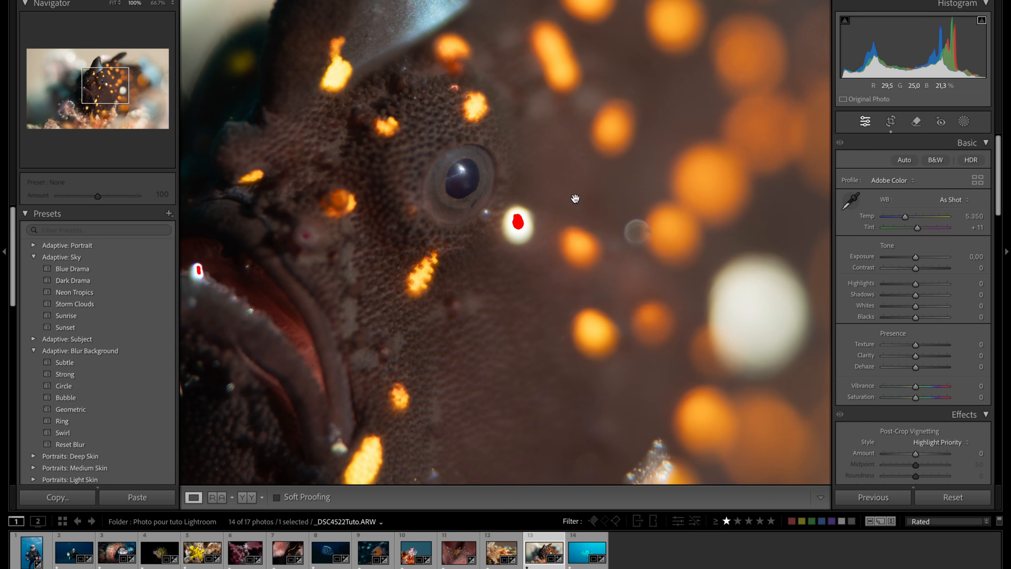
{"action": "mouse_move", "coordinate": [916, 307]}
{"action": "left_mouse_down"}
{"action": "mouse_move", "coordinate": [900, 307]}
{"action": "mouse_move", "coordinate": [915, 289]}
{"action": "mouse_move", "coordinate": [906, 290]}
{"action": "left_mouse_up"}
{"action": "key", "text": "z"}
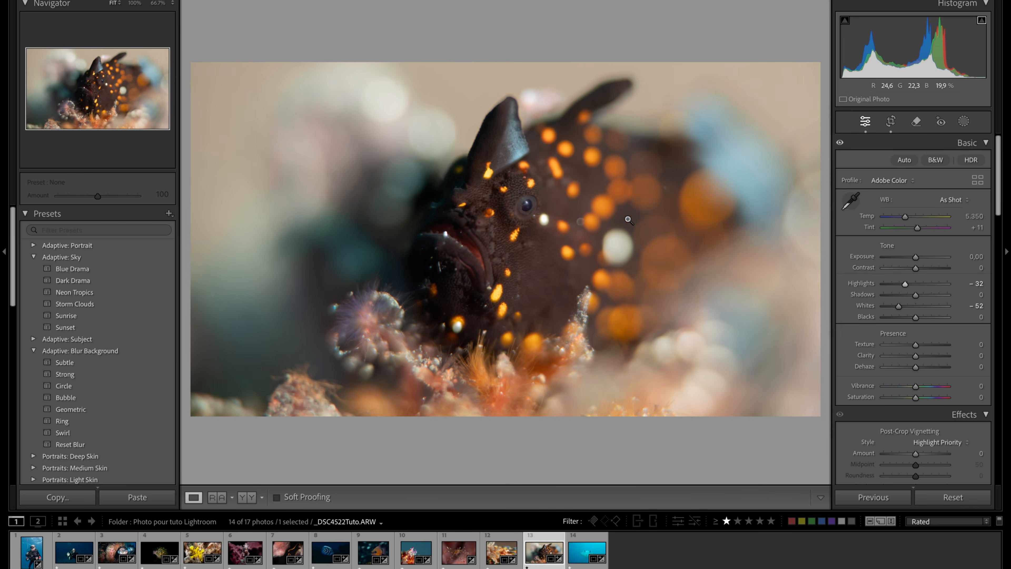
- Set Blacks to −5 and examine the fish's face, spots and surroundings
{"action": "left_click_drag", "start_coordinate": [915, 317], "coordinate": [914, 318]}
{"action": "left_click", "coordinate": [532, 246]}
{"action": "left_click", "coordinate": [534, 247]}
{"action": "left_click", "coordinate": [538, 206]}
{"action": "left_click", "coordinate": [477, 225]}
{"action": "left_click", "coordinate": [612, 245]}
{"action": "left_click", "coordinate": [636, 328]}
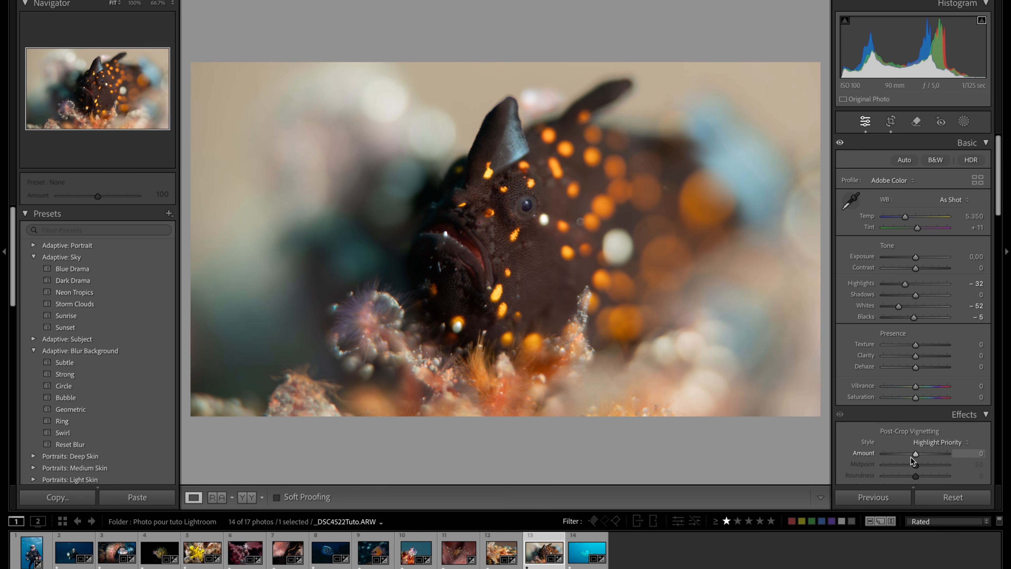
- Lighten the photo's edges with a Post-Crop Vignetting Amount of +7 and compare the image with and without the effect
{"action": "left_click_drag", "start_coordinate": [916, 458], "coordinate": [919, 457]}
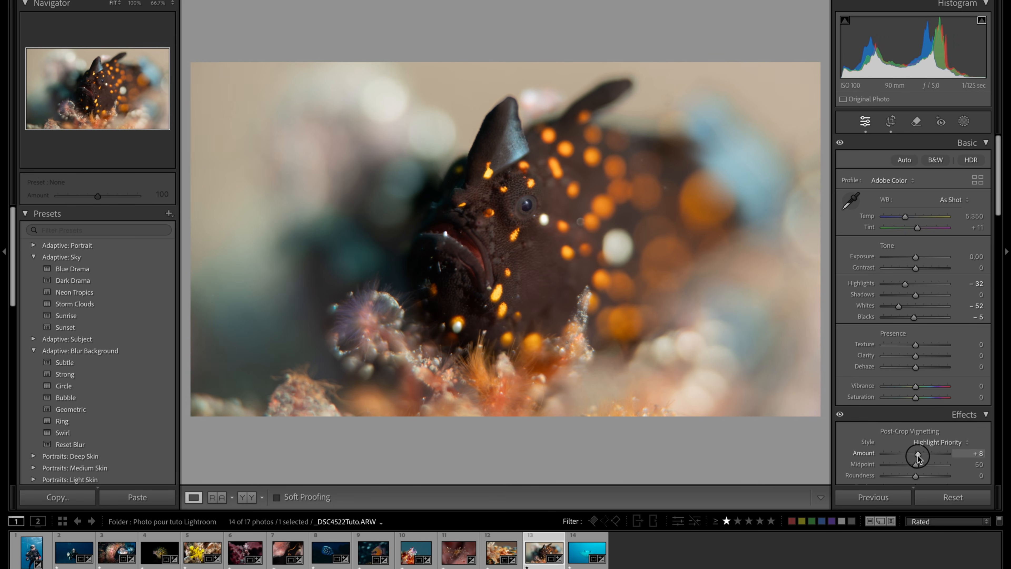
{"action": "left_click_drag", "start_coordinate": [918, 457], "coordinate": [917, 457]}
{"action": "left_click", "coordinate": [839, 415]}
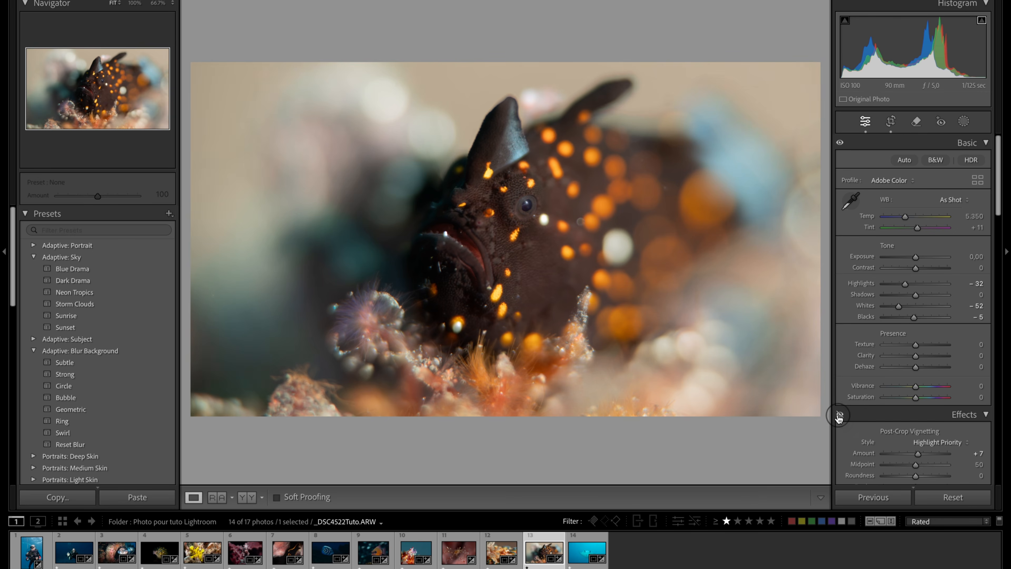
{"action": "left_click", "coordinate": [839, 415]}
{"action": "left_click", "coordinate": [840, 415]}
{"action": "left_click", "coordinate": [839, 415]}
{"action": "left_click", "coordinate": [839, 414]}
{"action": "left_click", "coordinate": [839, 415]}
{"action": "left_click", "coordinate": [839, 414]}
{"action": "left_click", "coordinate": [840, 414]}
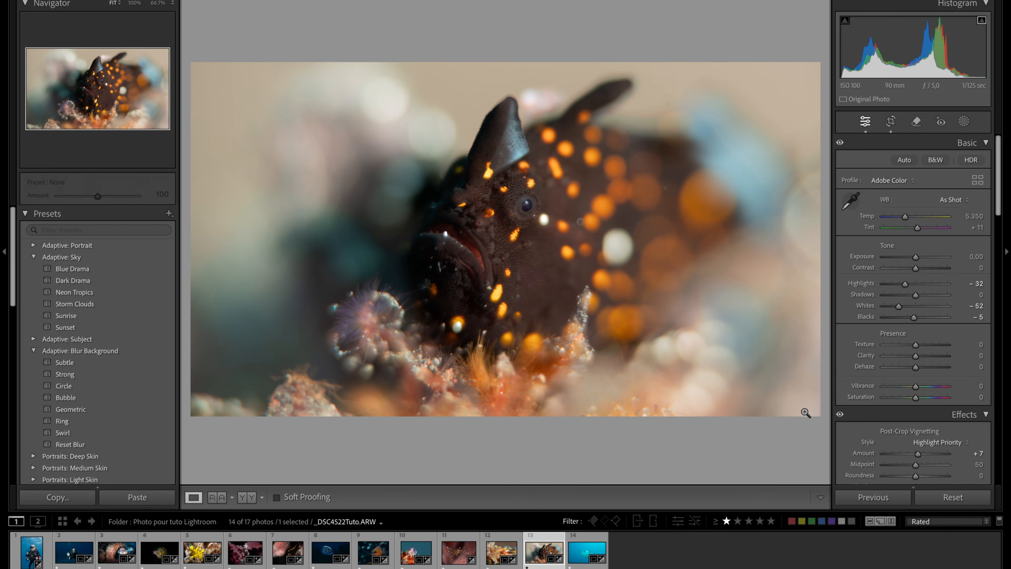
- Open the manta ray photo _DSC4777Tuto.ARW and examine the clipped highlights along the head at 100%
{"action": "left_click", "coordinate": [590, 549]}
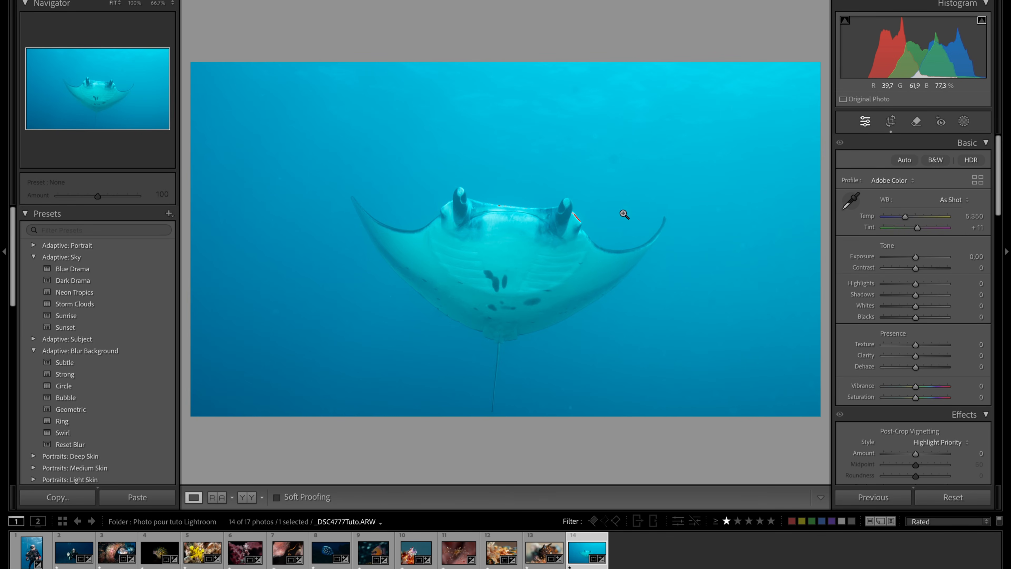
{"action": "left_click", "coordinate": [578, 223]}
{"action": "left_click", "coordinate": [561, 211]}
{"action": "left_click", "coordinate": [521, 245]}
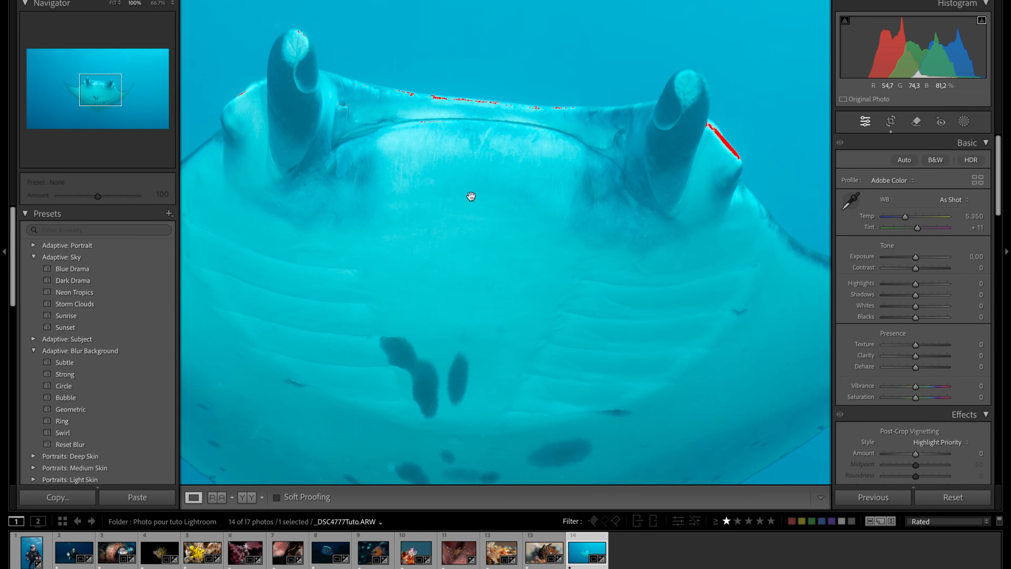
{"action": "left_click", "coordinate": [621, 261]}
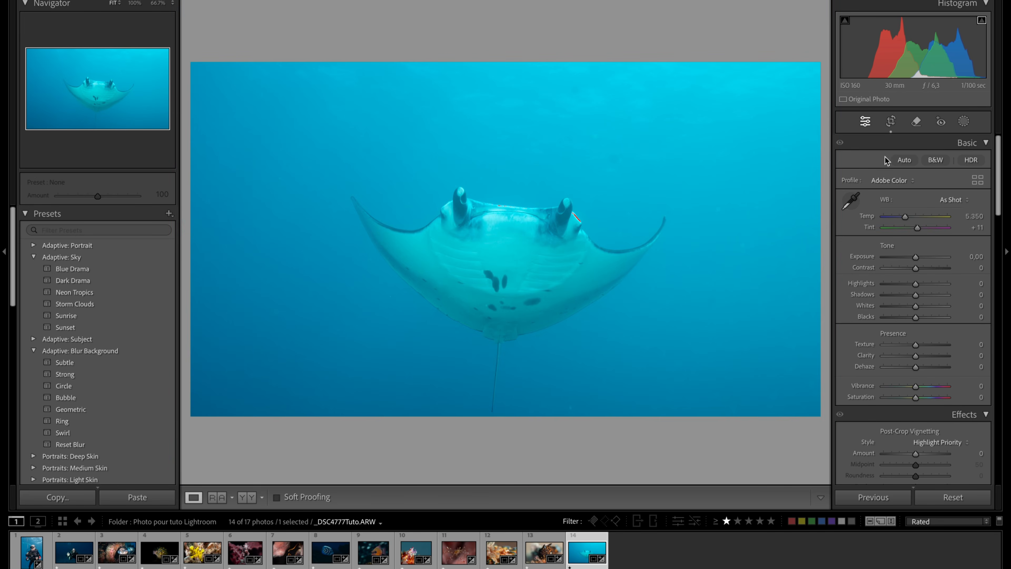
- Straighten the manta photo along the line between its eyes, to an angle of −4.38, and apply it
{"action": "left_click", "coordinate": [891, 121]}
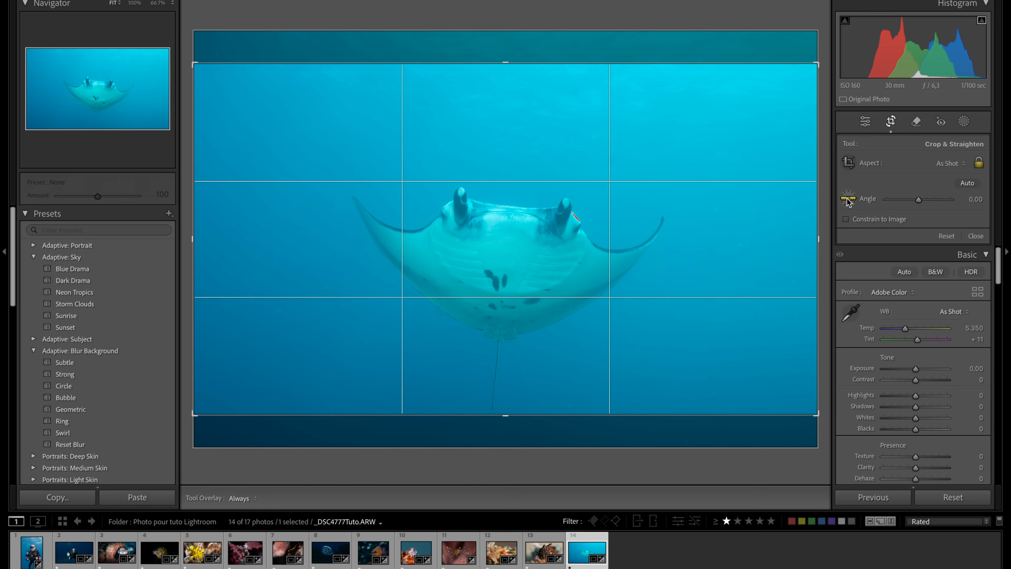
{"action": "left_click", "coordinate": [848, 198]}
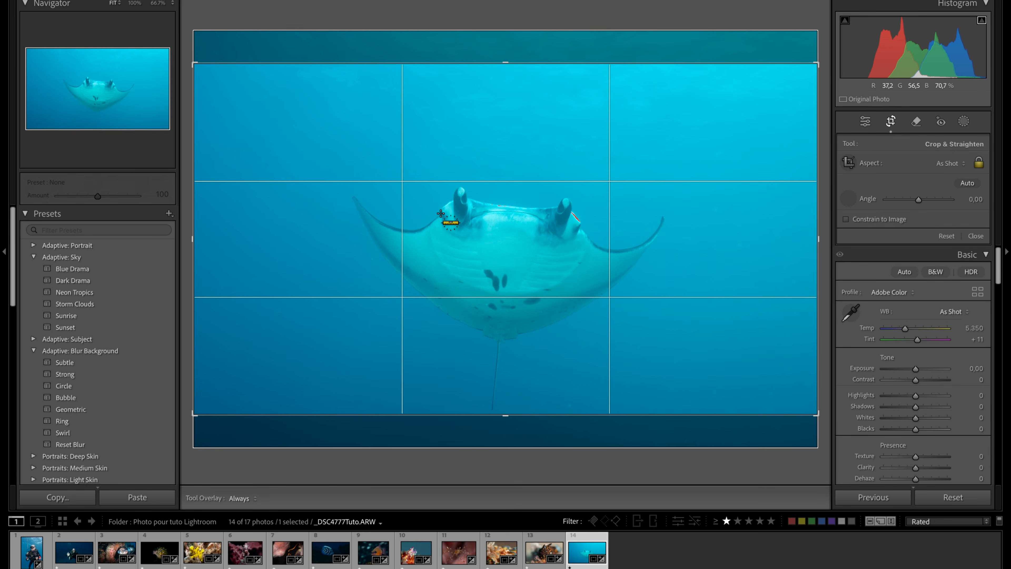
{"action": "left_click_drag", "start_coordinate": [443, 213], "coordinate": [580, 223]}
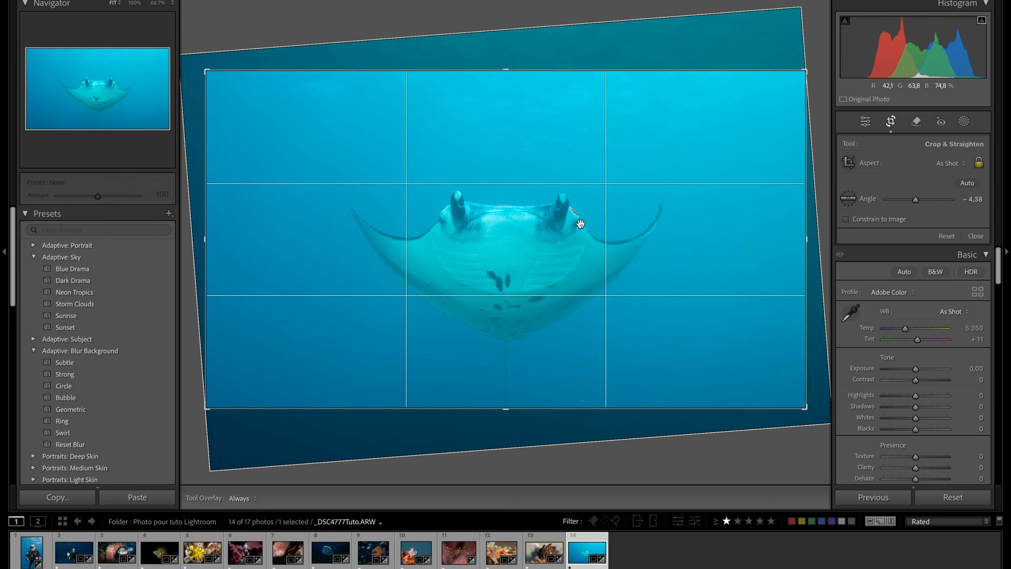
{"action": "left_click", "coordinate": [890, 124]}
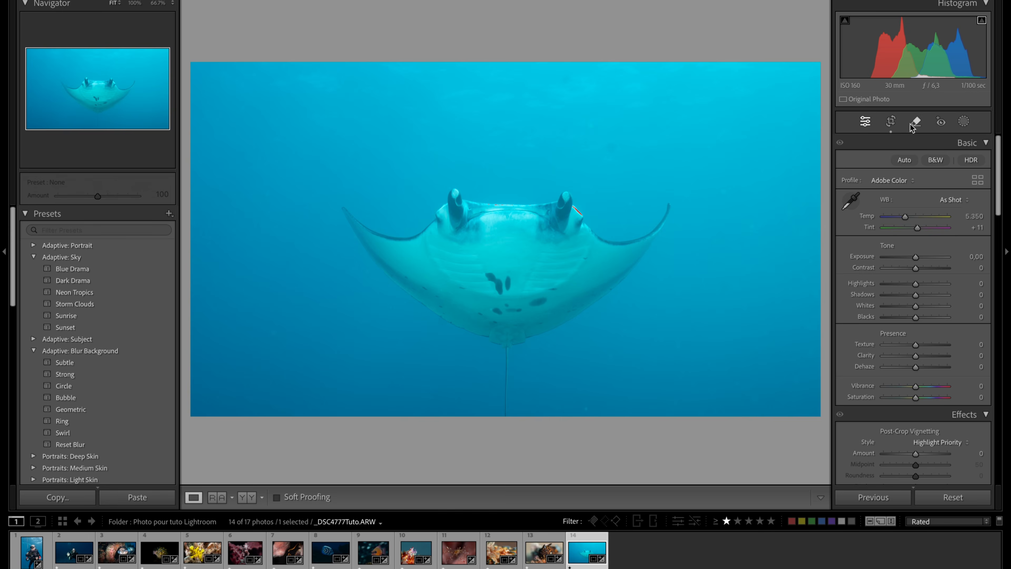
- Crop the manta photo to a 4 x 3 aspect, place the manta higher with its tail fully in frame, and apply
{"action": "left_click", "coordinate": [891, 121]}
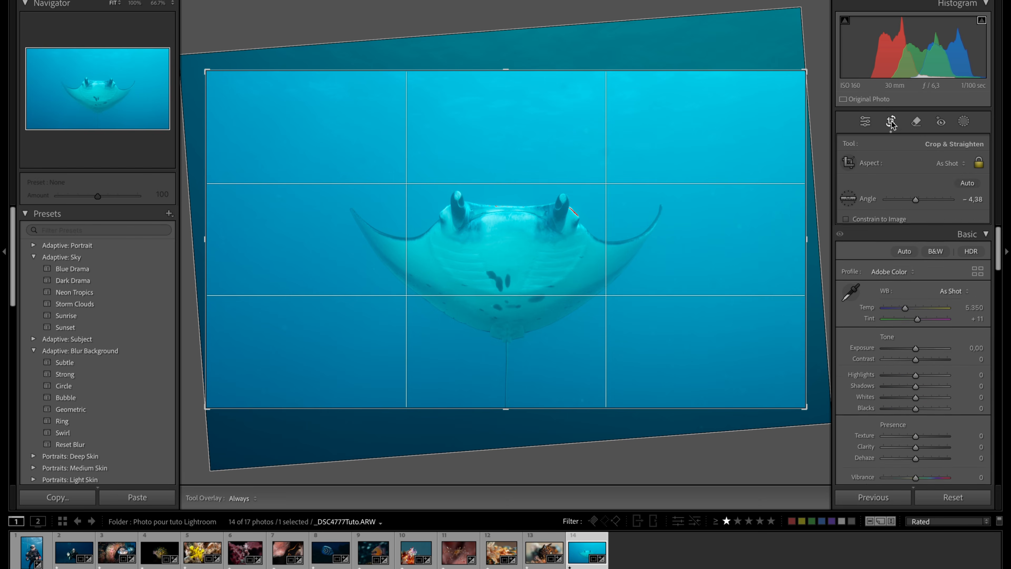
{"action": "left_click", "coordinate": [961, 165]}
{"action": "left_click", "coordinate": [929, 274]}
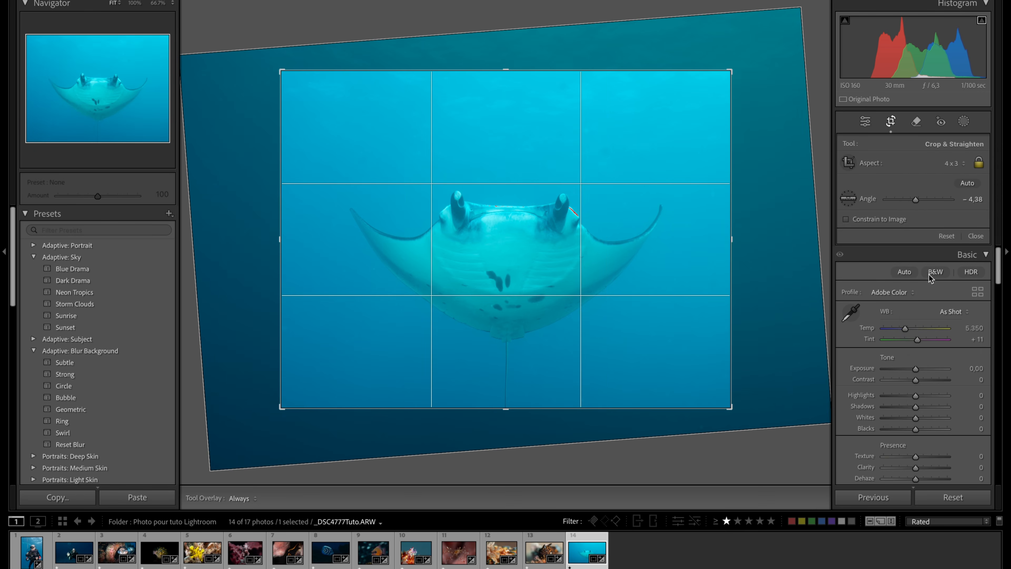
{"action": "left_click_drag", "start_coordinate": [553, 255], "coordinate": [552, 207]}
{"action": "left_click", "coordinate": [895, 122]}
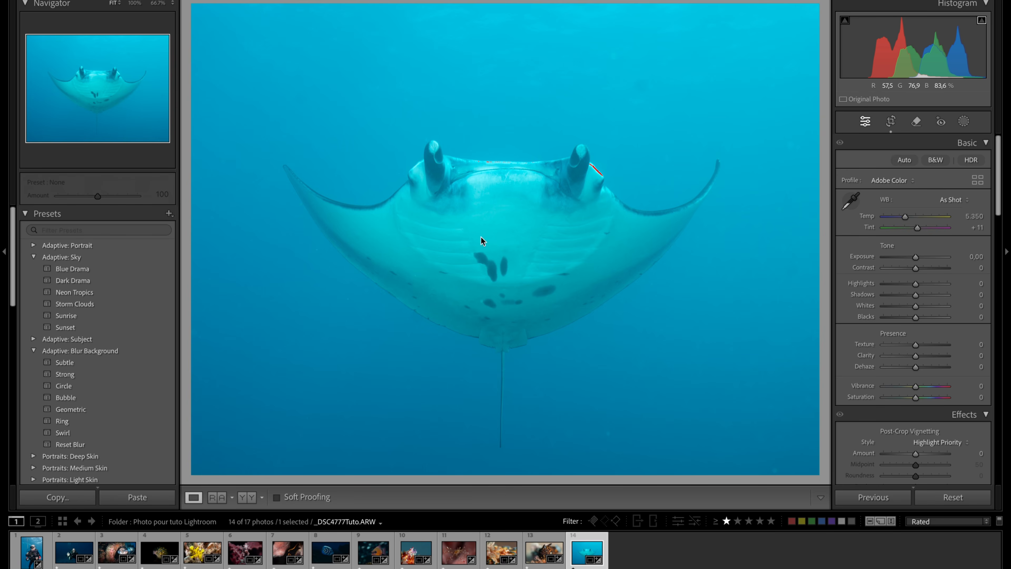
- Set the white balance by sampling a dark spot on the manta's belly as the neutral target
{"action": "left_click", "coordinate": [848, 203]}
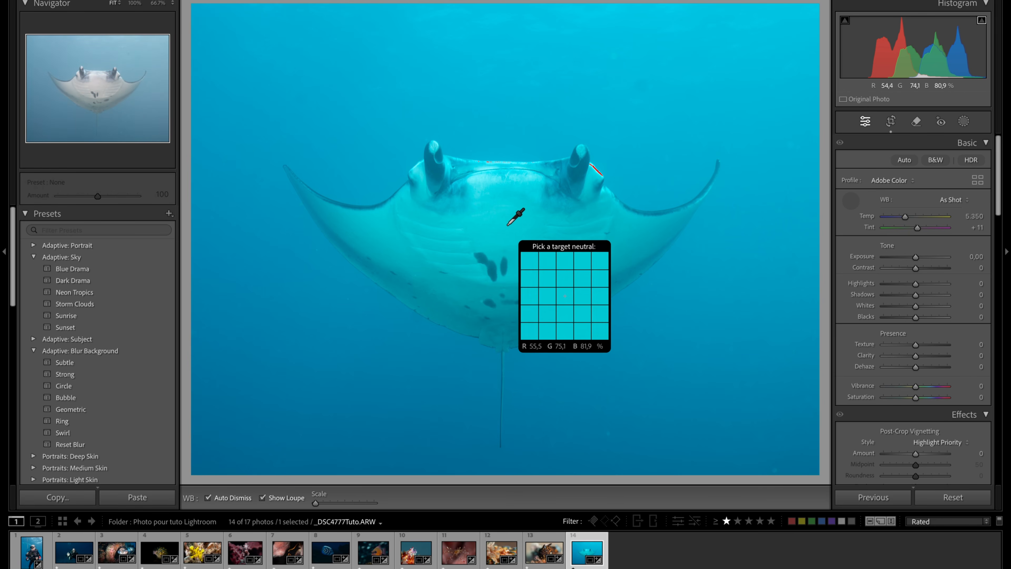
{"action": "left_click", "coordinate": [494, 273]}
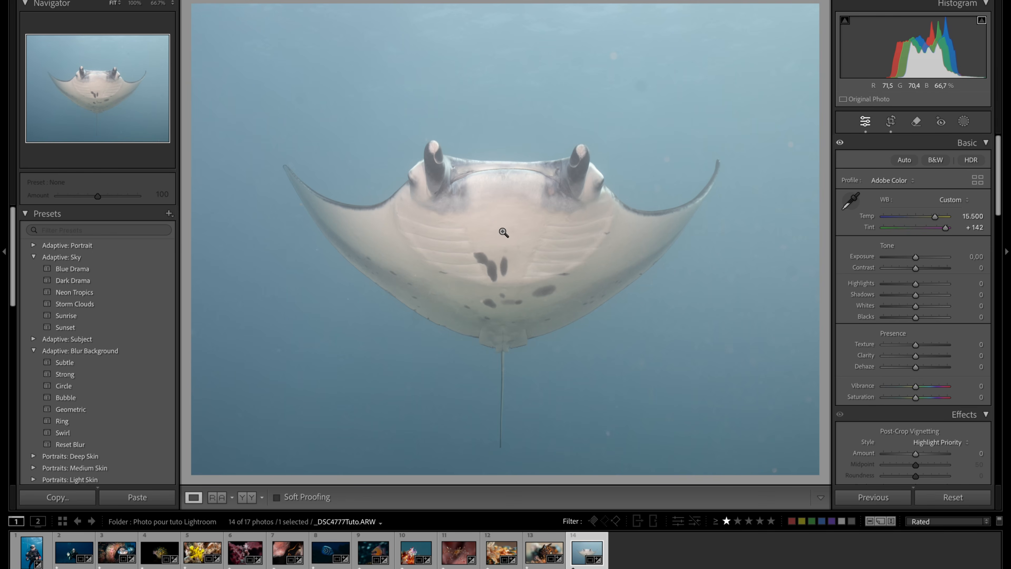
{"action": "left_click", "coordinate": [501, 220]}
{"action": "left_click", "coordinate": [501, 220]}
- Restore some blue in the water by setting Tint to +123 and Temp to 10,302
{"action": "left_click_drag", "start_coordinate": [946, 228], "coordinate": [929, 218]}
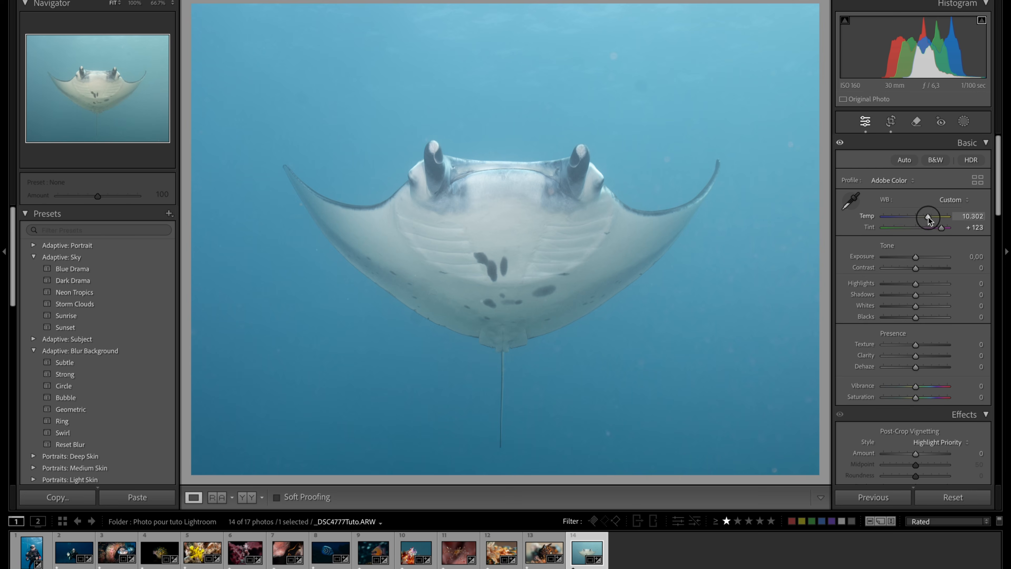
{"action": "left_click", "coordinate": [478, 170]}
{"action": "left_click", "coordinate": [611, 262]}
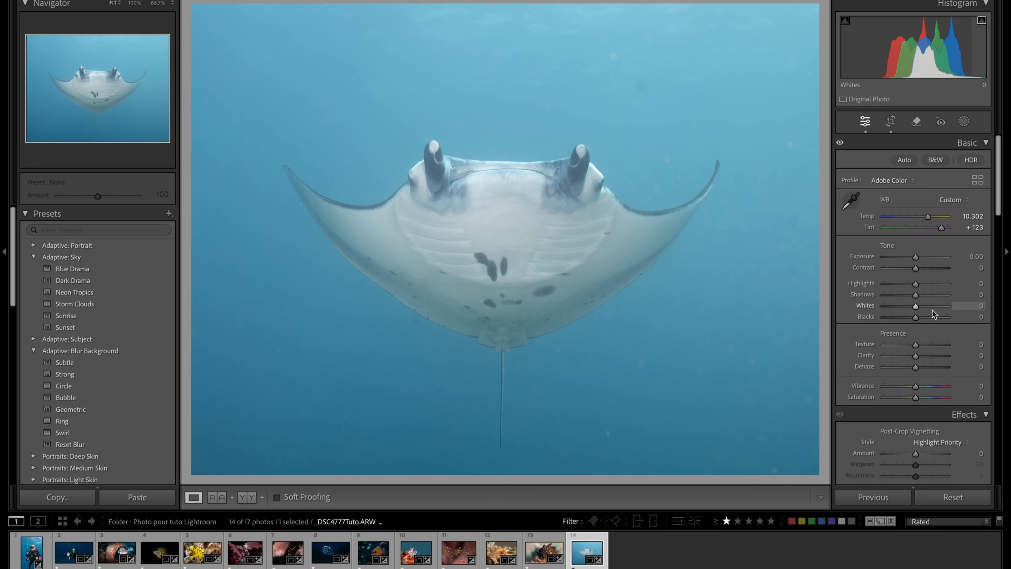
- Darken the manta photo by setting Exposure to −0.30 and Blacks to −45
{"action": "left_click_drag", "start_coordinate": [915, 257], "coordinate": [914, 258]}
{"action": "left_click_drag", "start_coordinate": [917, 319], "coordinate": [901, 320]}
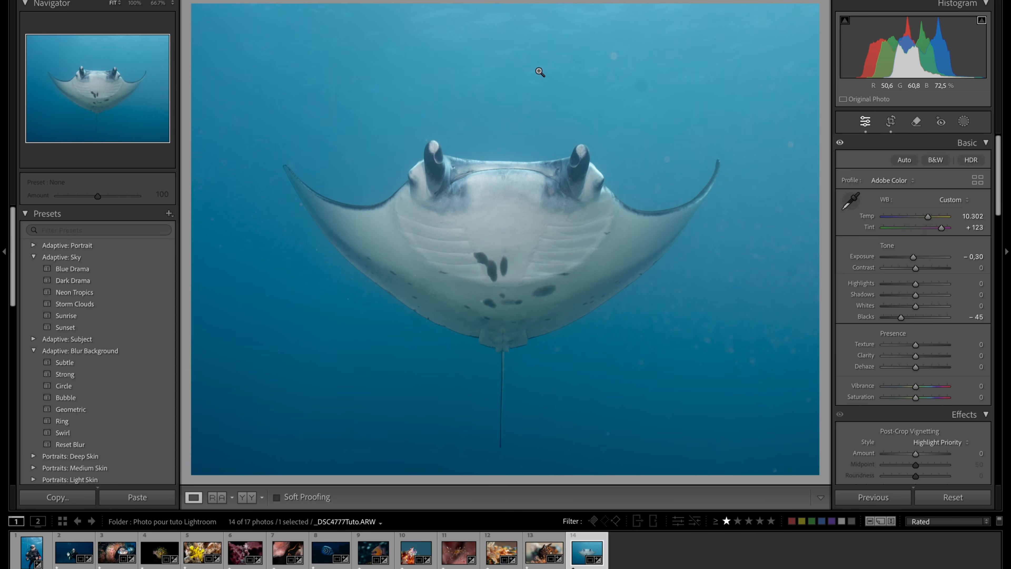
- Apply Lens Blur to the manta photo to soften the particles in the water
{"action": "left_click", "coordinate": [758, 395]}
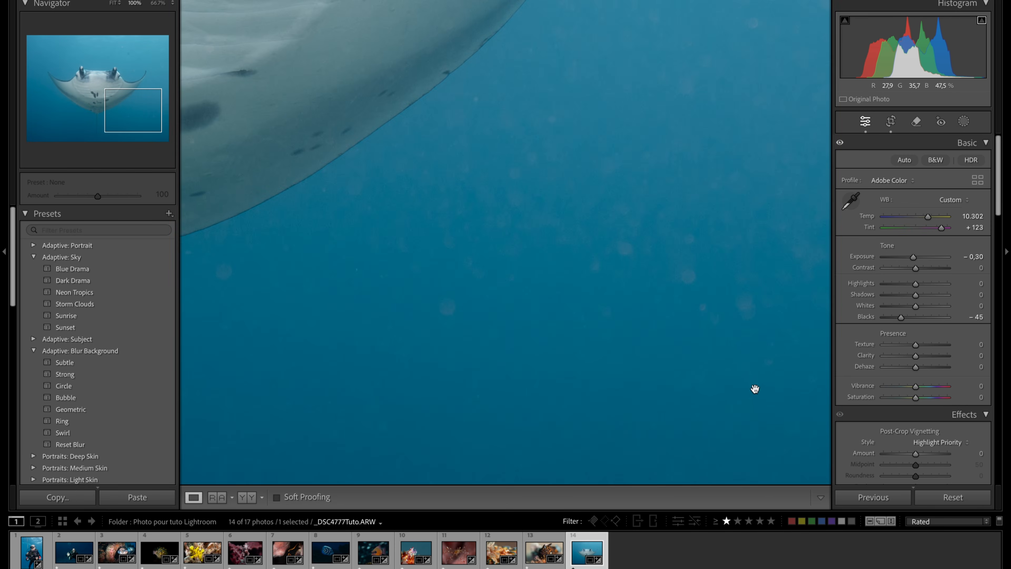
{"action": "left_click", "coordinate": [689, 249]}
{"action": "left_click_drag", "start_coordinate": [735, 155], "coordinate": [777, 214]}
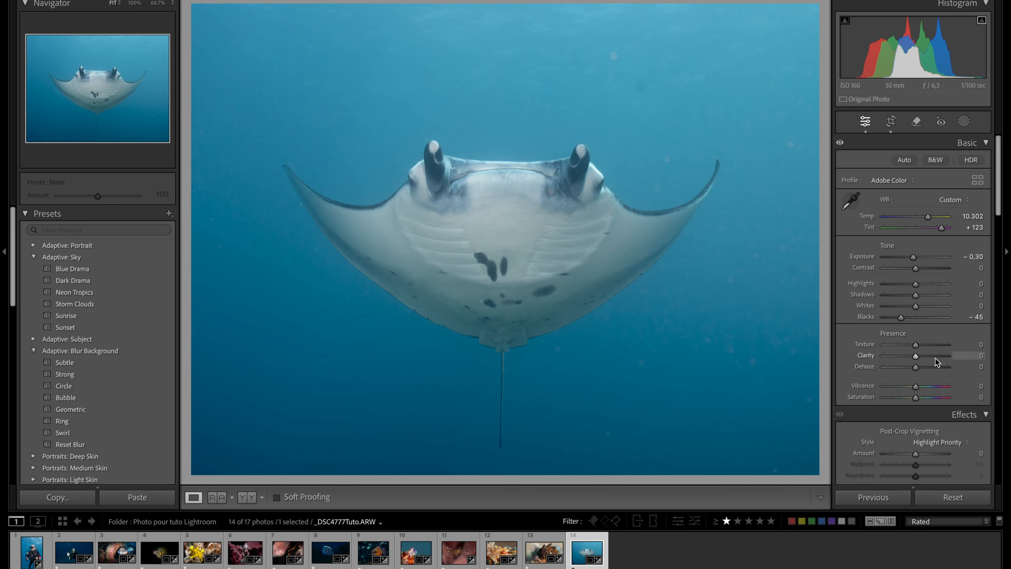
{"action": "scroll", "coordinate": [934, 358], "scroll_direction": "down", "scroll_amount": 5}
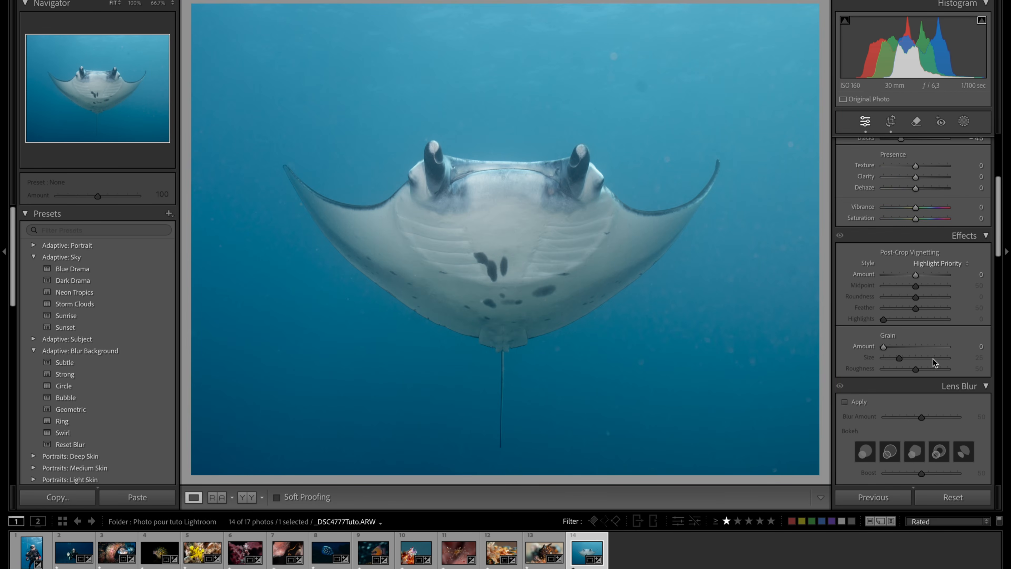
{"action": "left_click", "coordinate": [845, 403]}
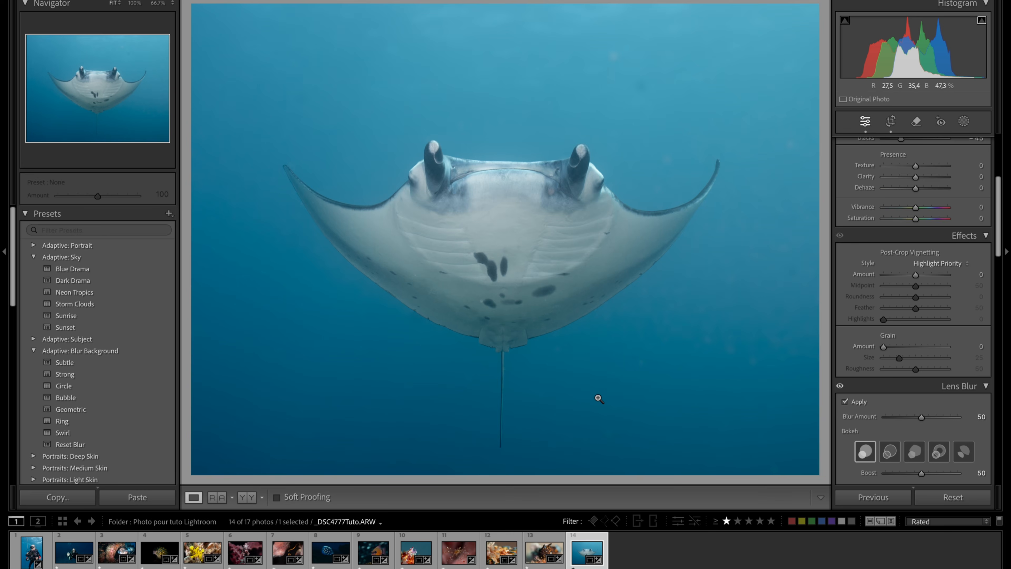
- Set the Lens Blur amount to 72 and check the water around the manta
{"action": "left_click", "coordinate": [503, 395]}
{"action": "left_click", "coordinate": [528, 416]}
{"action": "left_click_drag", "start_coordinate": [930, 419], "coordinate": [938, 417]}
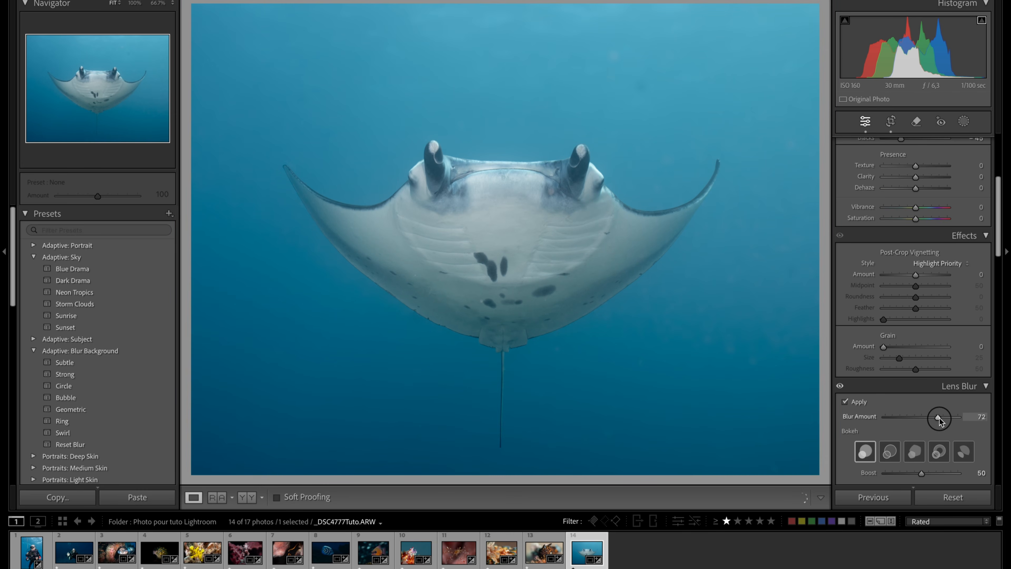
{"action": "left_click", "coordinate": [665, 408]}
{"action": "left_click_drag", "start_coordinate": [666, 407], "coordinate": [823, 290]}
{"action": "left_click_drag", "start_coordinate": [743, 210], "coordinate": [881, 170]}
- Try to isolate the water around the manta with an automatic Background mask
{"action": "scroll", "coordinate": [918, 264], "scroll_direction": "down", "scroll_amount": 10}
{"action": "scroll", "coordinate": [920, 263], "scroll_direction": "up", "scroll_amount": 15}
{"action": "left_click", "coordinate": [964, 122]}
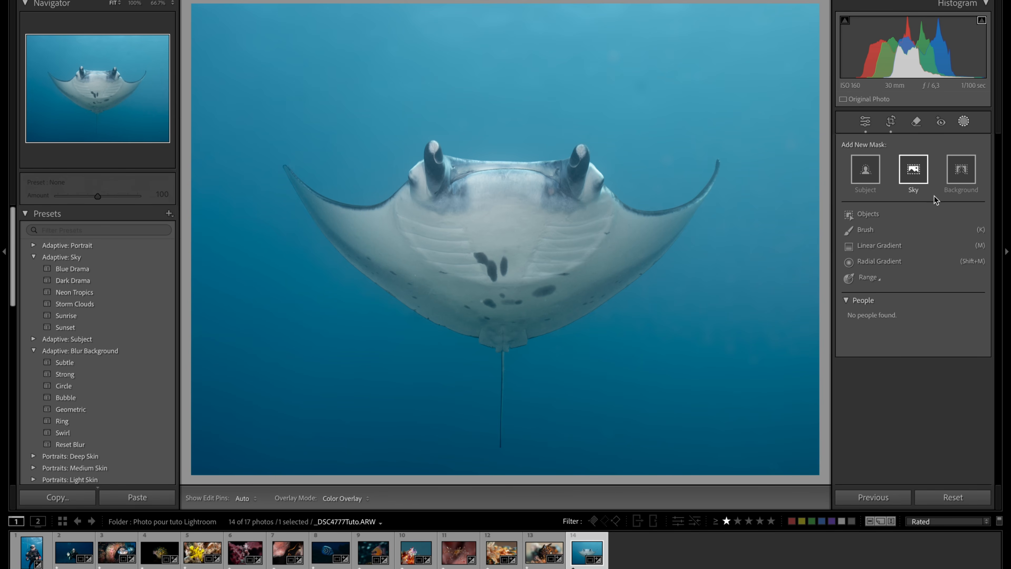
{"action": "left_click", "coordinate": [960, 172]}
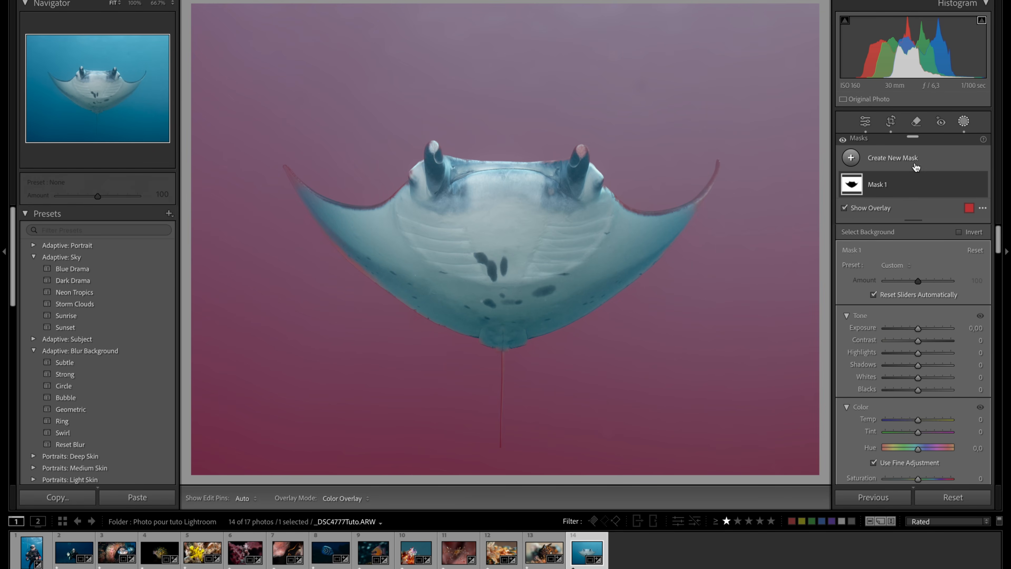
{"action": "key", "text": "super+z"}
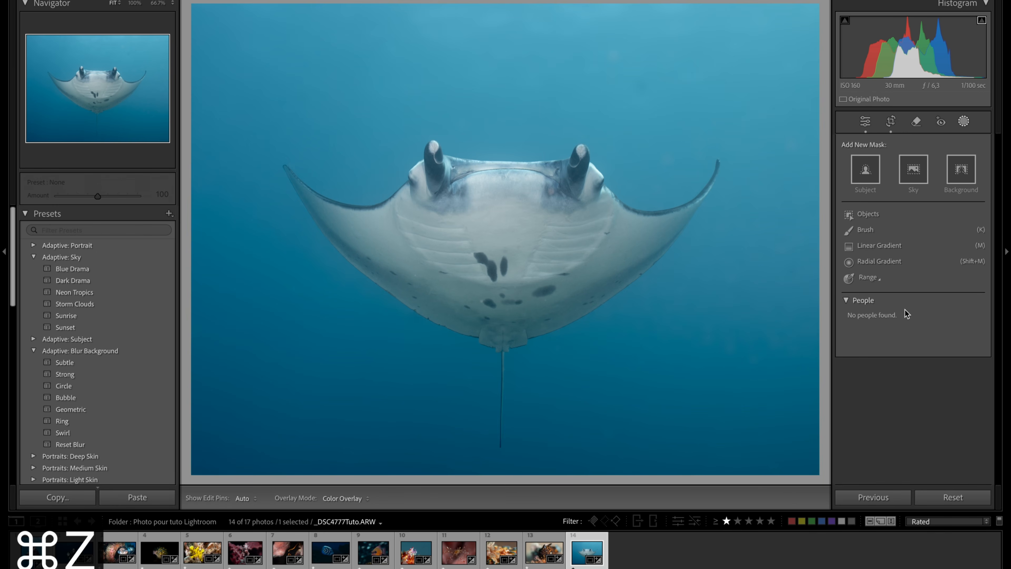
{"action": "left_click", "coordinate": [891, 122]}
{"action": "left_click", "coordinate": [890, 119]}
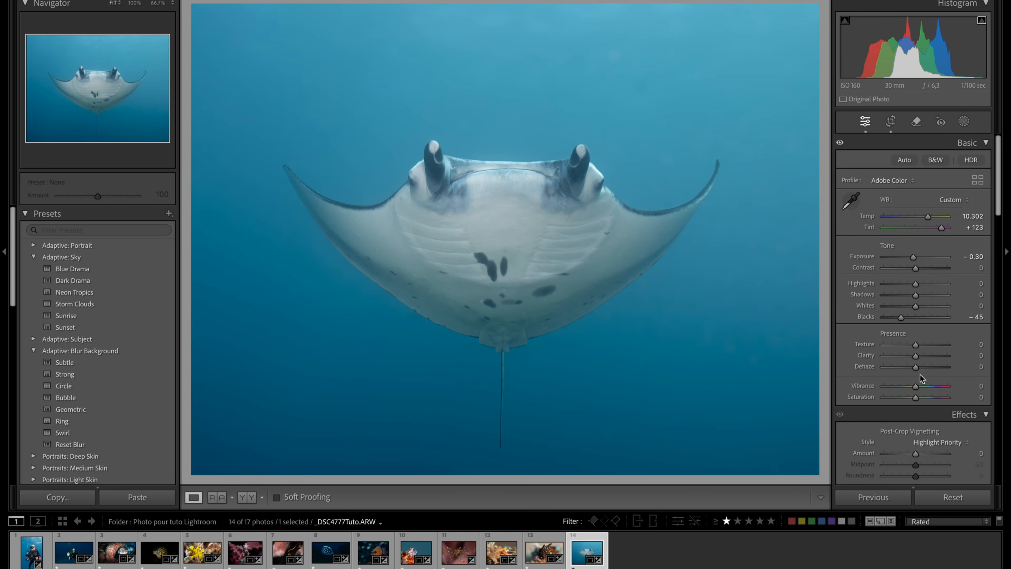
- Darken the whole manta photo by setting Exposure to −0.90
{"action": "scroll", "coordinate": [926, 397], "scroll_direction": "down", "scroll_amount": 8}
{"action": "scroll", "coordinate": [919, 373], "scroll_direction": "up", "scroll_amount": 6}
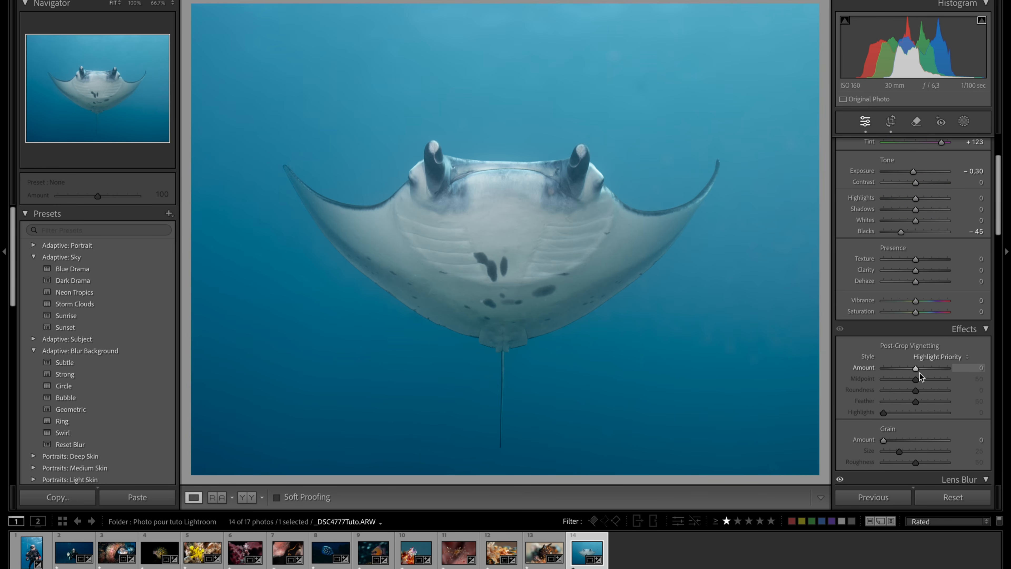
{"action": "scroll", "coordinate": [892, 265], "scroll_direction": "up", "scroll_amount": 3}
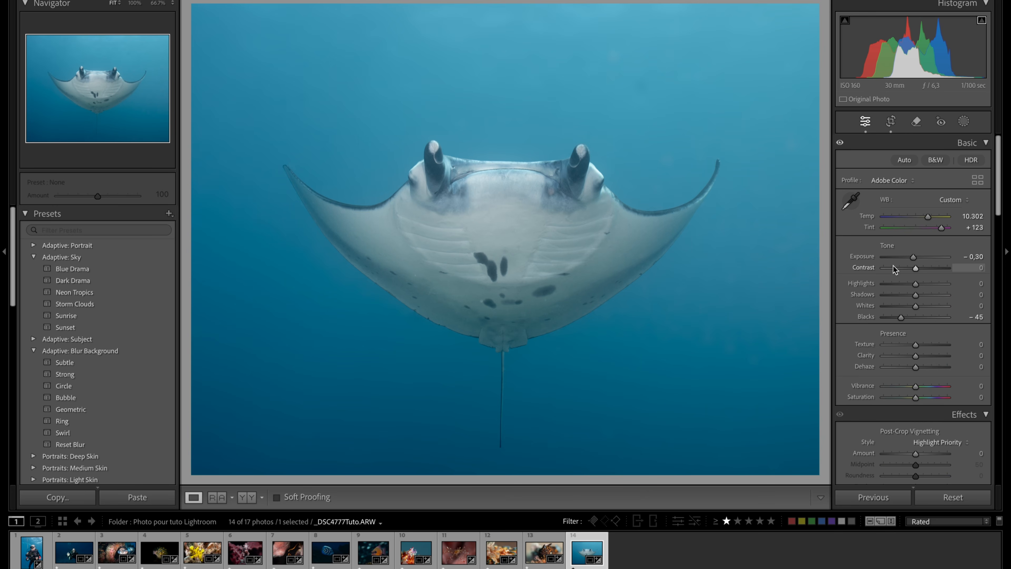
{"action": "left_click_drag", "start_coordinate": [913, 260], "coordinate": [913, 263]}
{"action": "left_click_drag", "start_coordinate": [911, 260], "coordinate": [910, 260]}
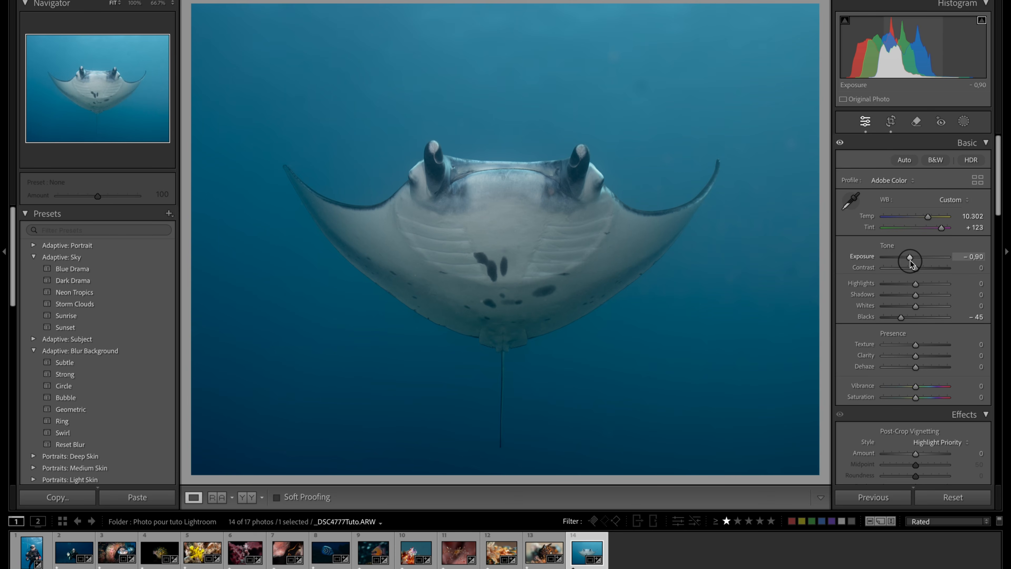
- Heal the remaining spots in the water above, beside and below the manta with a spot size of about 30
{"action": "left_click", "coordinate": [916, 122]}
{"action": "left_click", "coordinate": [647, 90]}
{"action": "left_click", "coordinate": [667, 155]}
{"action": "left_click", "coordinate": [362, 62]}
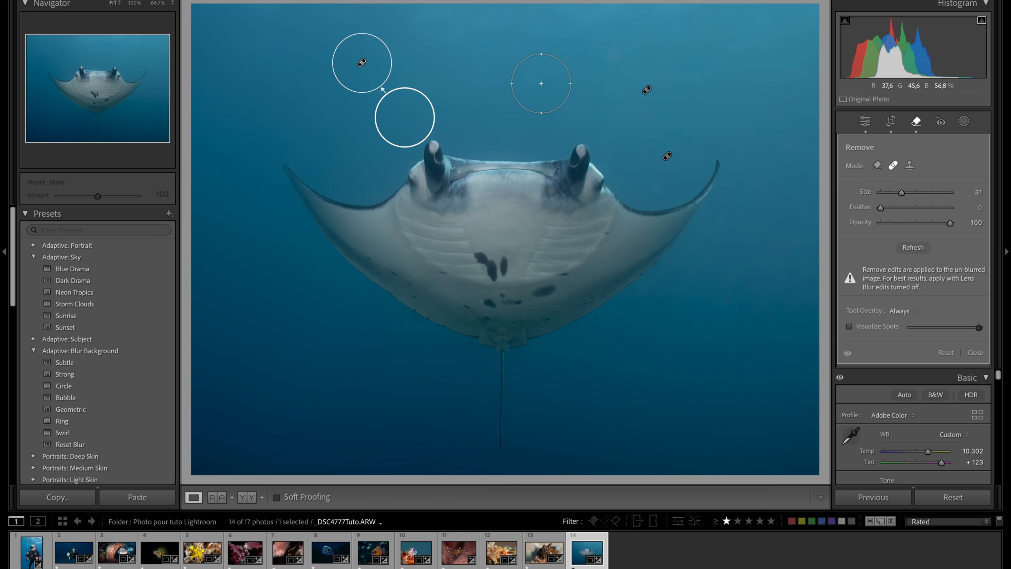
{"action": "left_click", "coordinate": [619, 52]}
{"action": "left_click", "coordinate": [540, 84]}
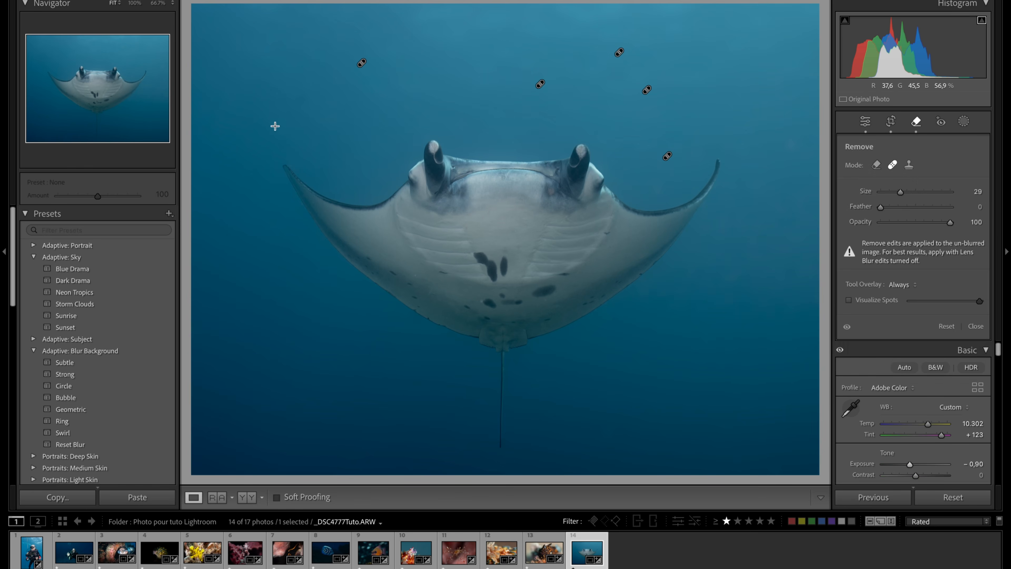
{"action": "left_click", "coordinate": [487, 80]}
{"action": "left_click", "coordinate": [626, 422]}
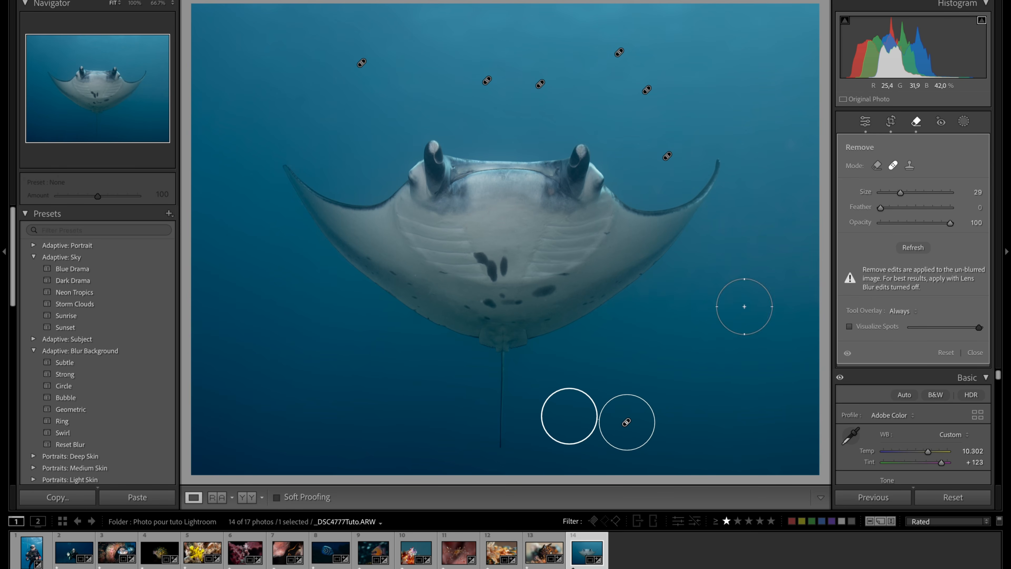
{"action": "left_click", "coordinate": [801, 161]}
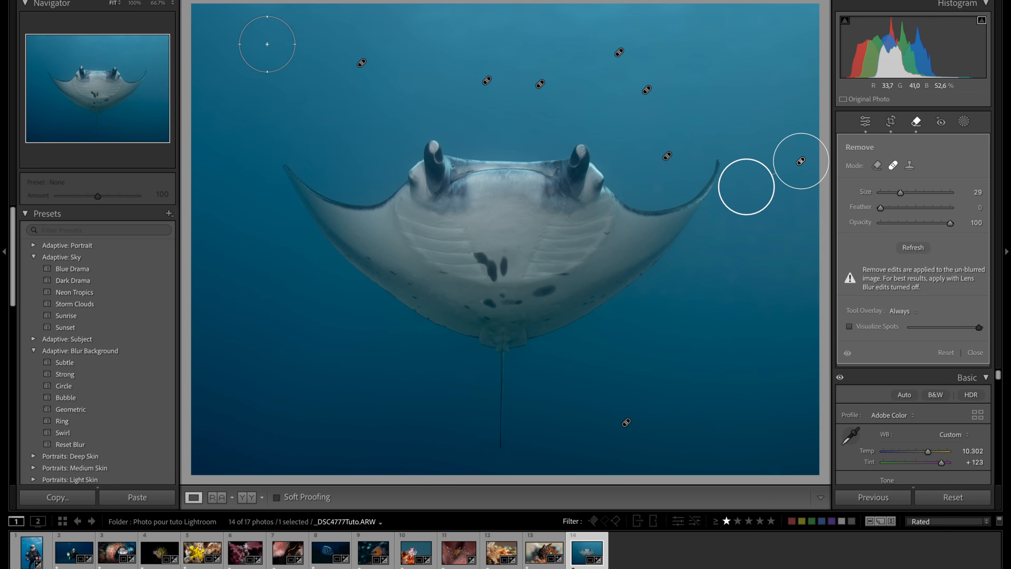
{"action": "left_click", "coordinate": [306, 93]}
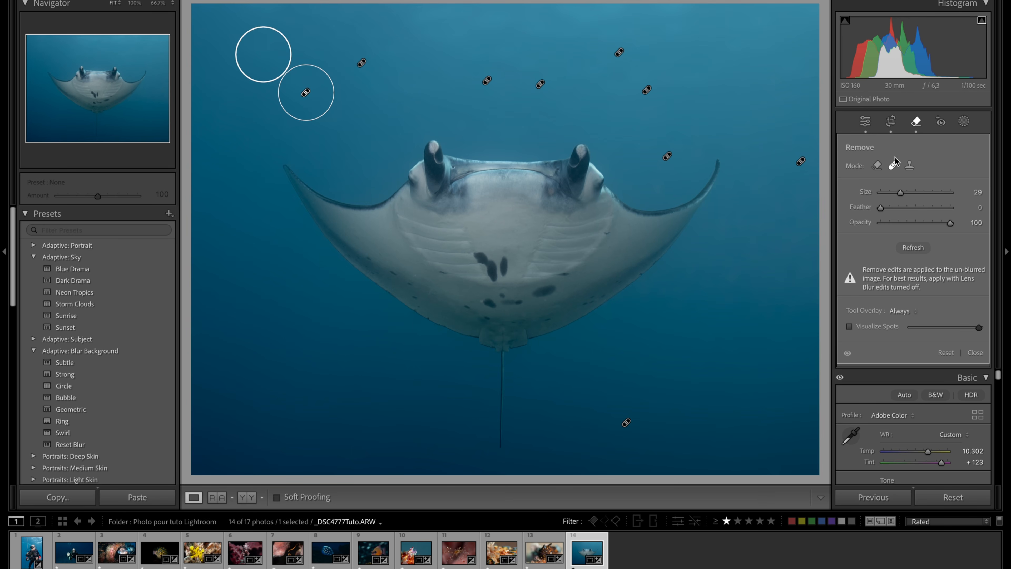
{"action": "left_click", "coordinate": [911, 126]}
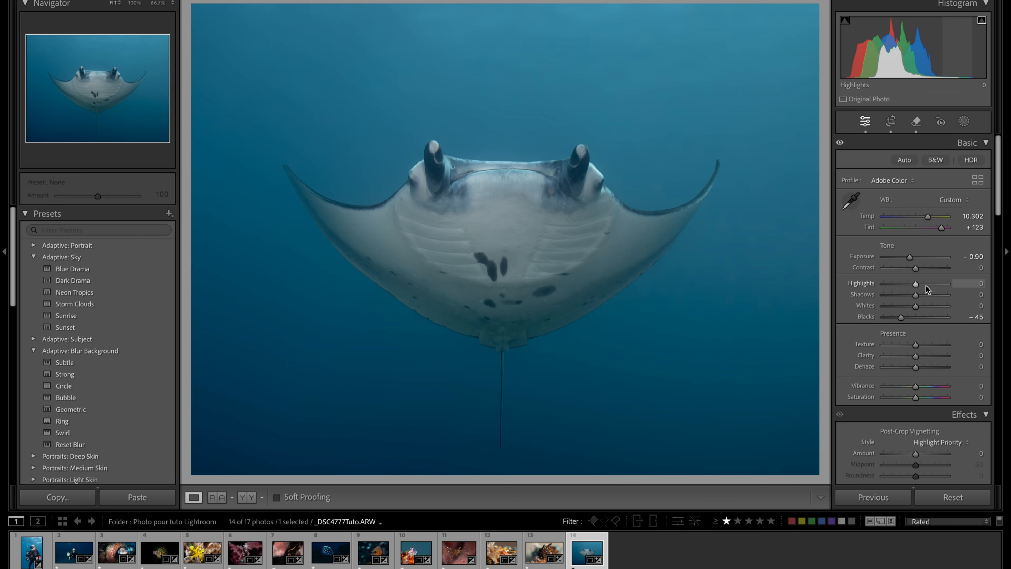
- Strengthen the manta photo's contrast by setting Highlights to +89, Whites to +7 and Blacks to −49
{"action": "left_click_drag", "start_coordinate": [918, 285], "coordinate": [945, 287]}
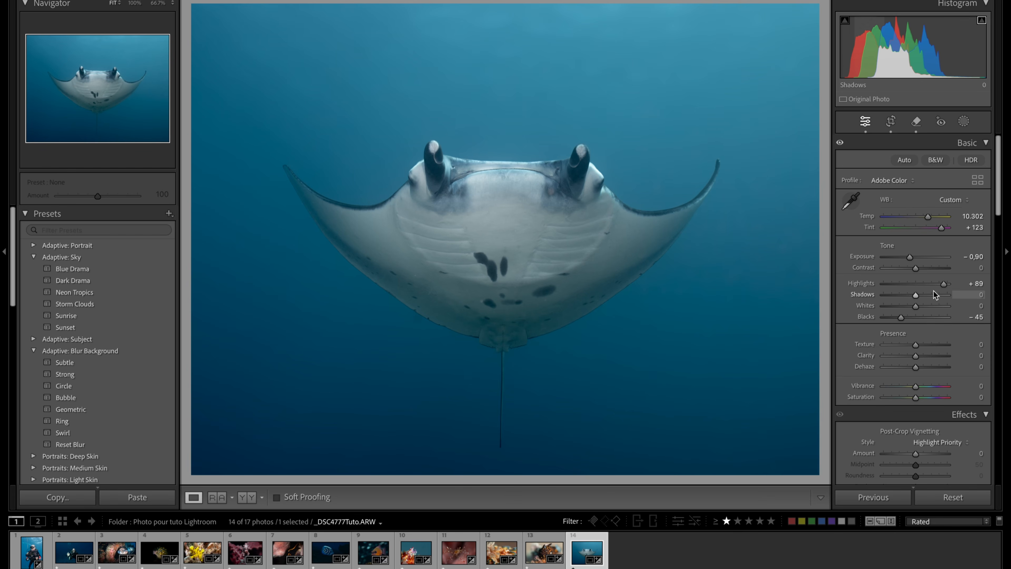
{"action": "left_click_drag", "start_coordinate": [917, 307], "coordinate": [923, 306]}
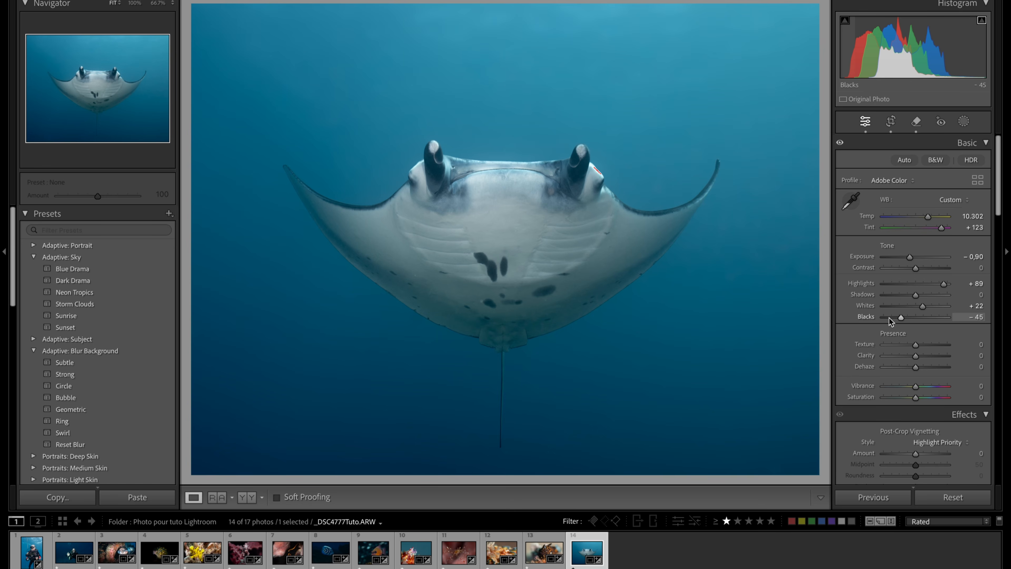
{"action": "left_click_drag", "start_coordinate": [901, 317], "coordinate": [920, 306]}
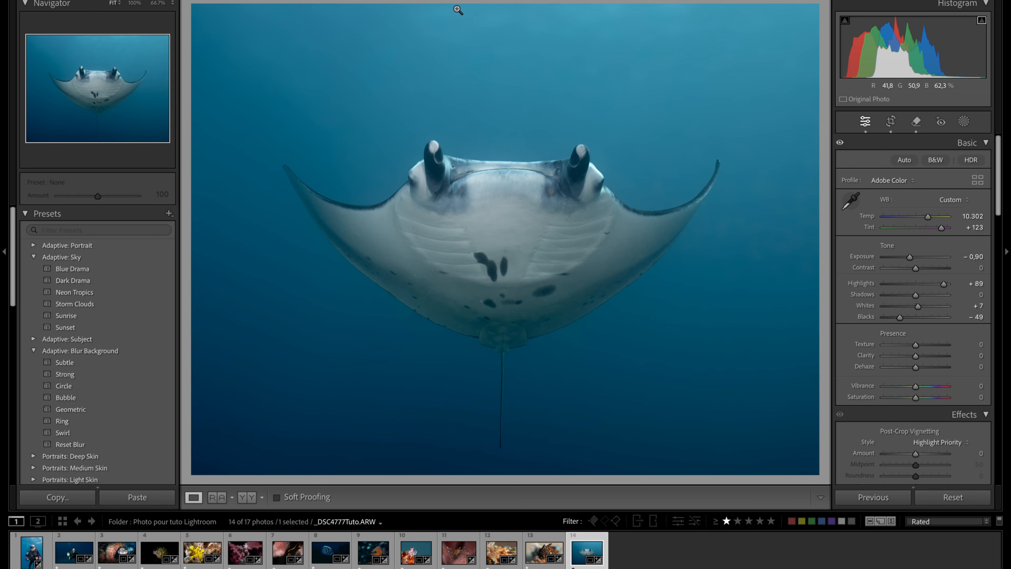
{"action": "left_click", "coordinate": [538, 60]}
{"action": "left_click", "coordinate": [718, 144]}
- Shift the water's colour by setting Aqua hue to +16 and Blue hue to +4, and compare before and after side by side
{"action": "scroll", "coordinate": [914, 346], "scroll_direction": "down", "scroll_amount": 10}
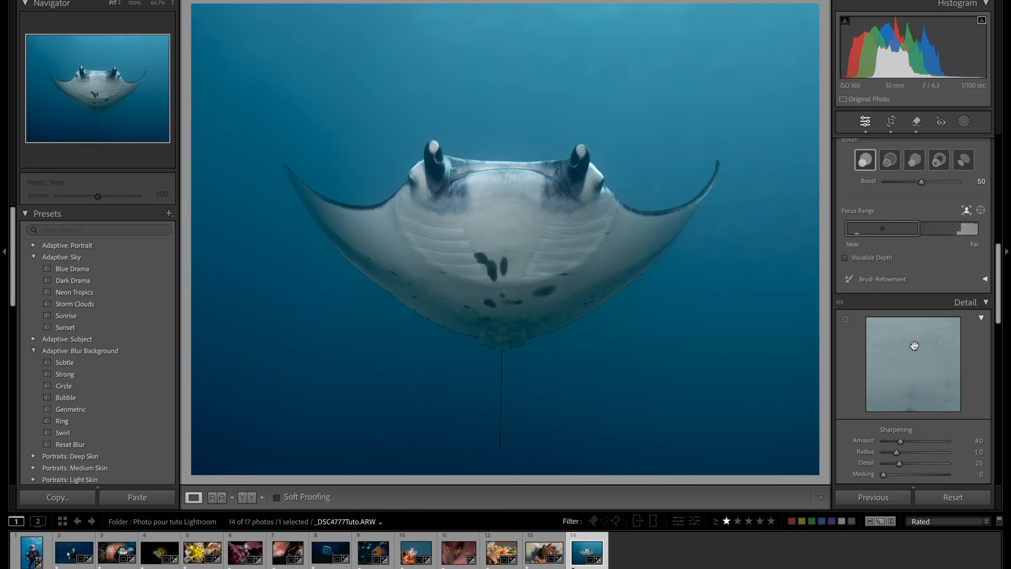
{"action": "scroll", "coordinate": [914, 345], "scroll_direction": "down", "scroll_amount": 8}
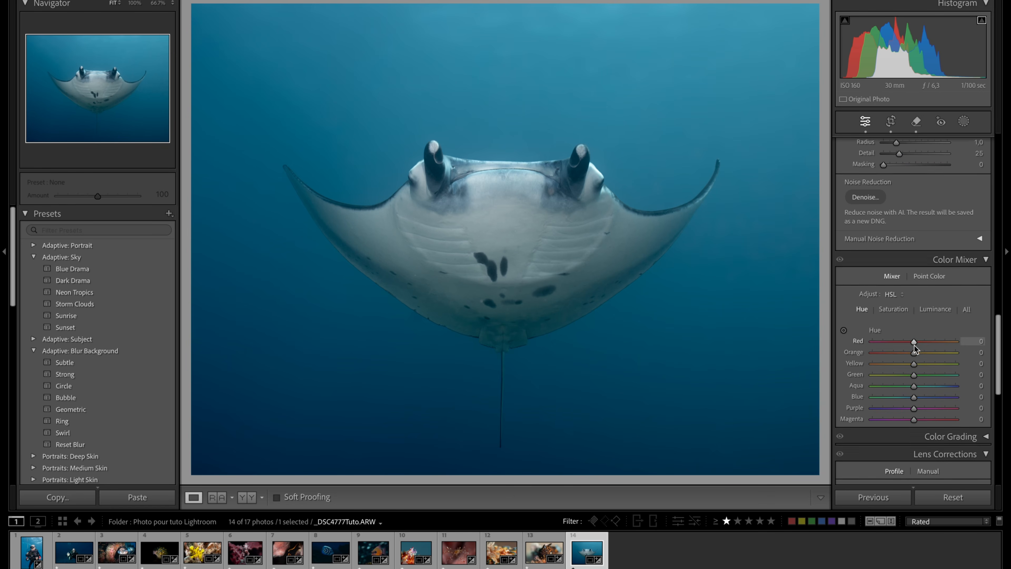
{"action": "left_click_drag", "start_coordinate": [914, 385], "coordinate": [919, 385]}
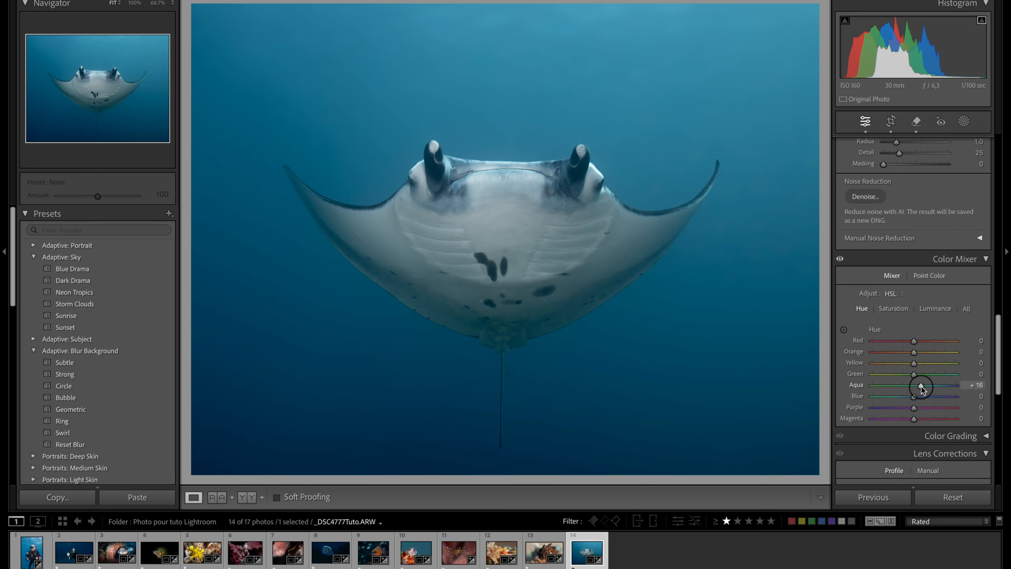
{"action": "left_click_drag", "start_coordinate": [914, 397], "coordinate": [915, 396]}
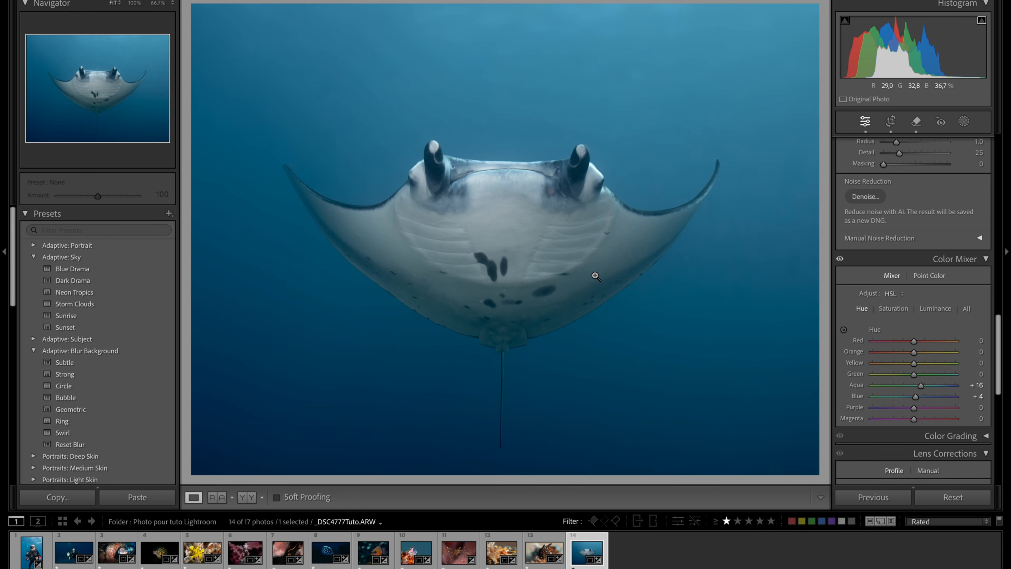
{"action": "key", "text": "y"}
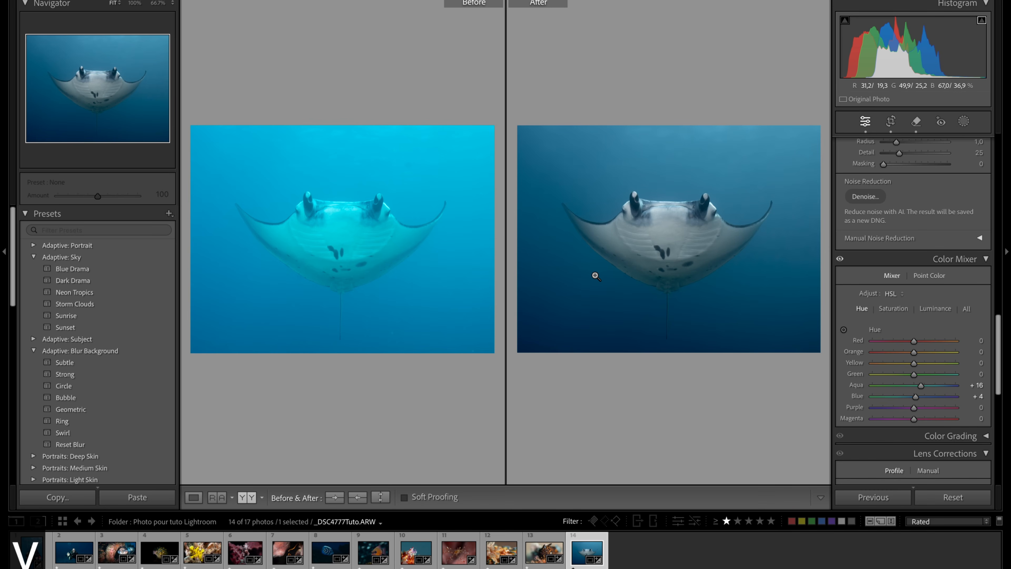